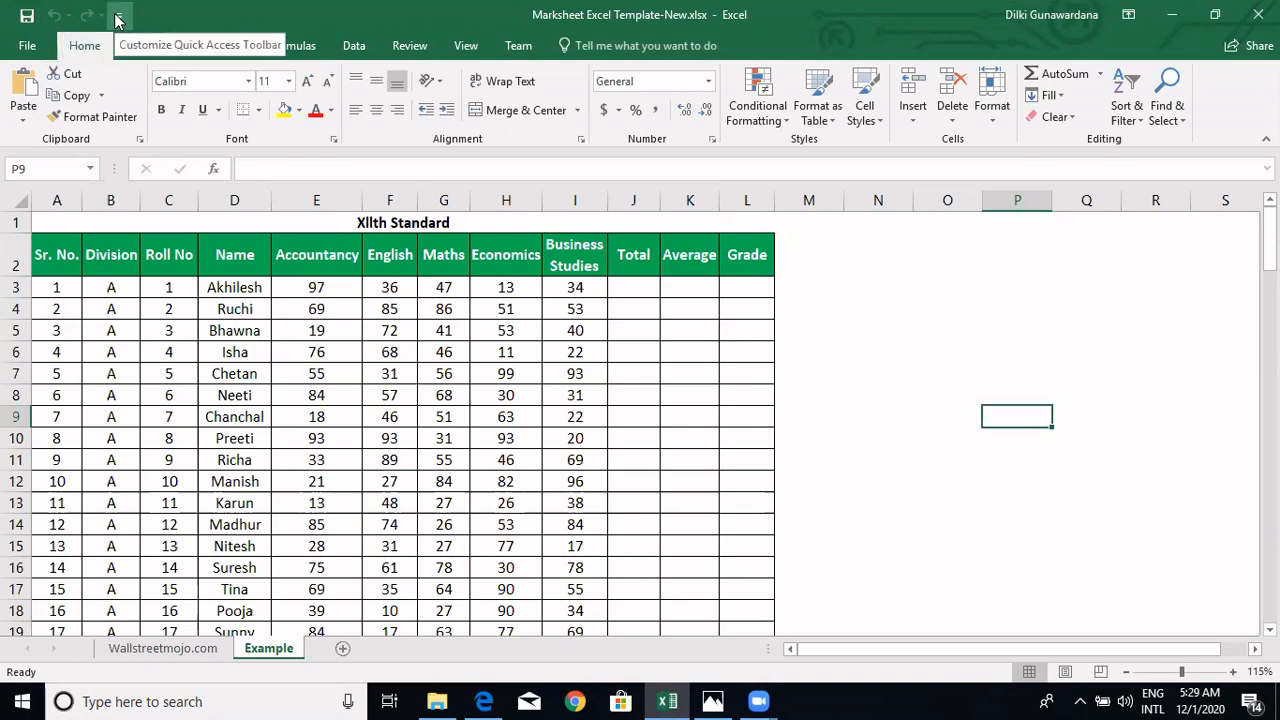
# Add the New and Open commands to the Quick Access Toolbar.
pyautogui.click(119, 17)
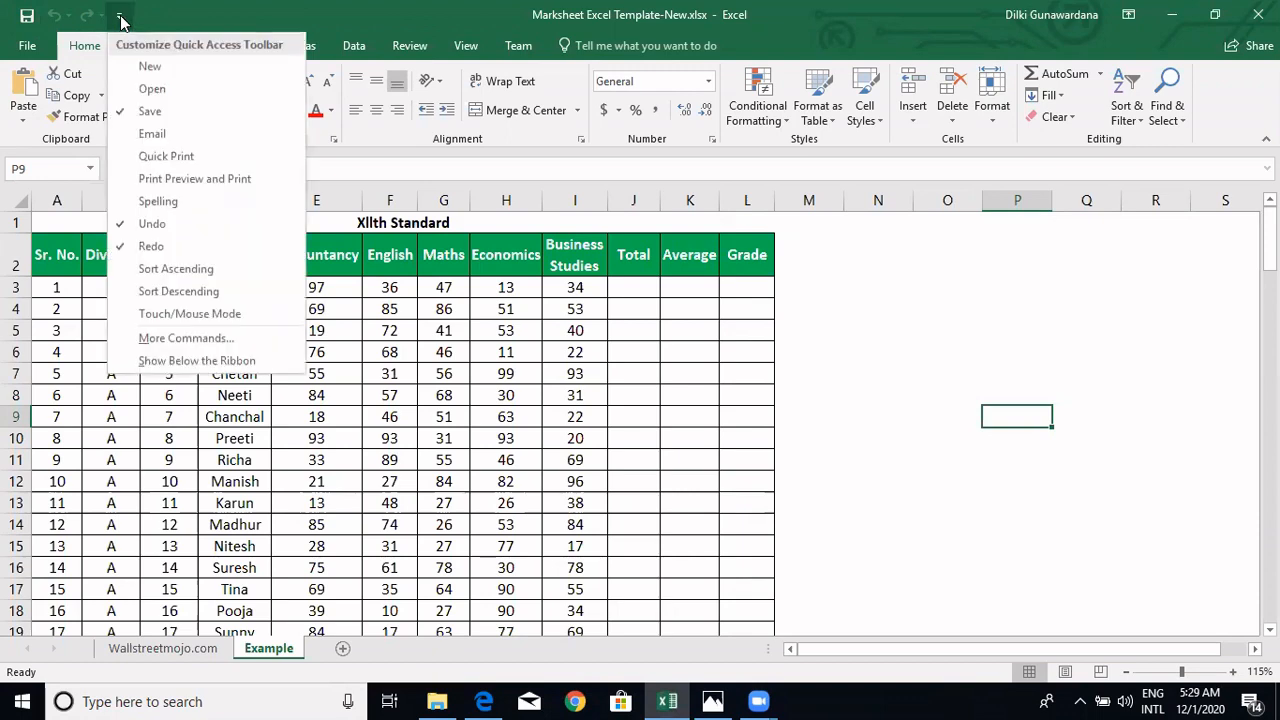
pyautogui.click(129, 67)
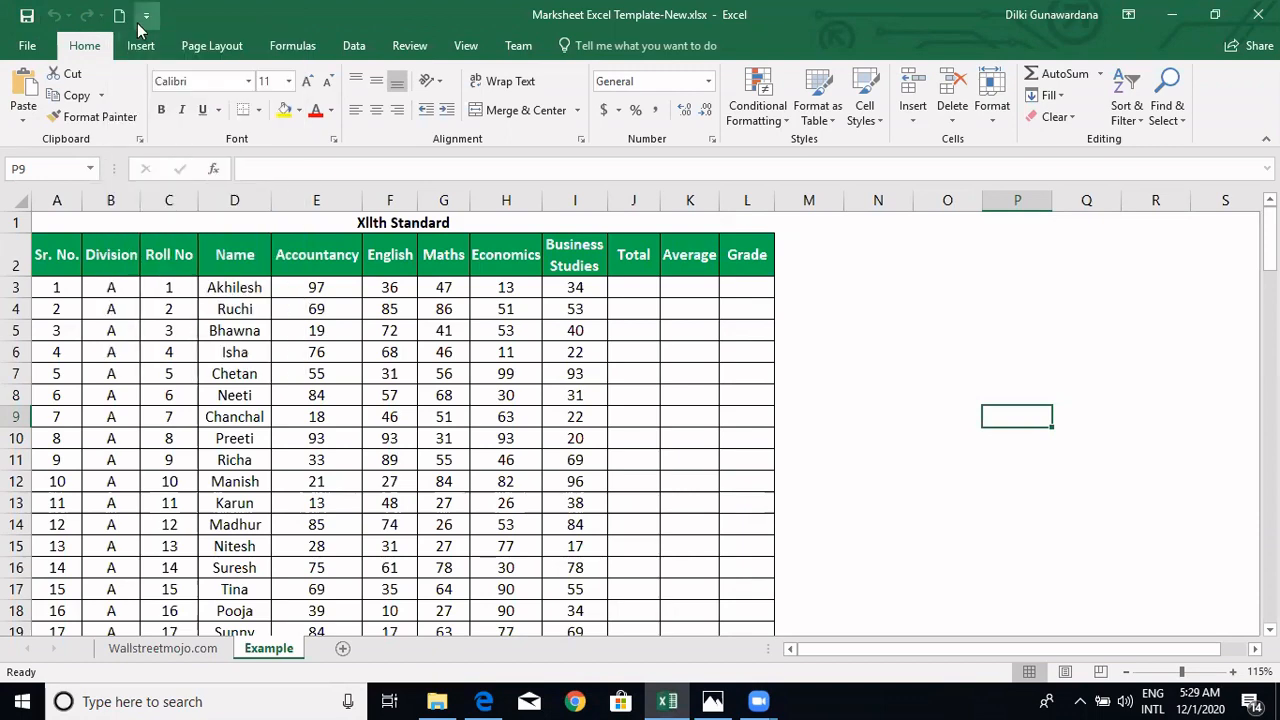
pyautogui.click(146, 16)
pyautogui.click(145, 89)
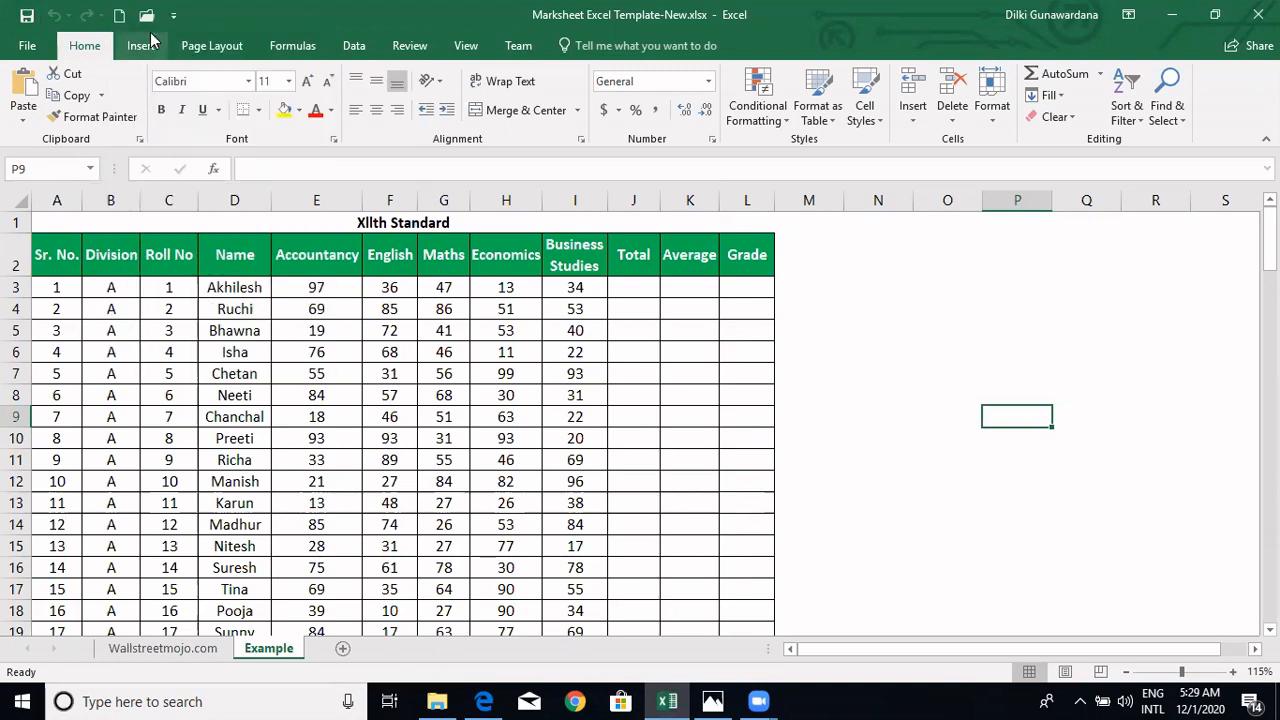
# Add the Print Preview and Print command and the Spelling command to the Quick Access Toolbar.
pyautogui.click(174, 16)
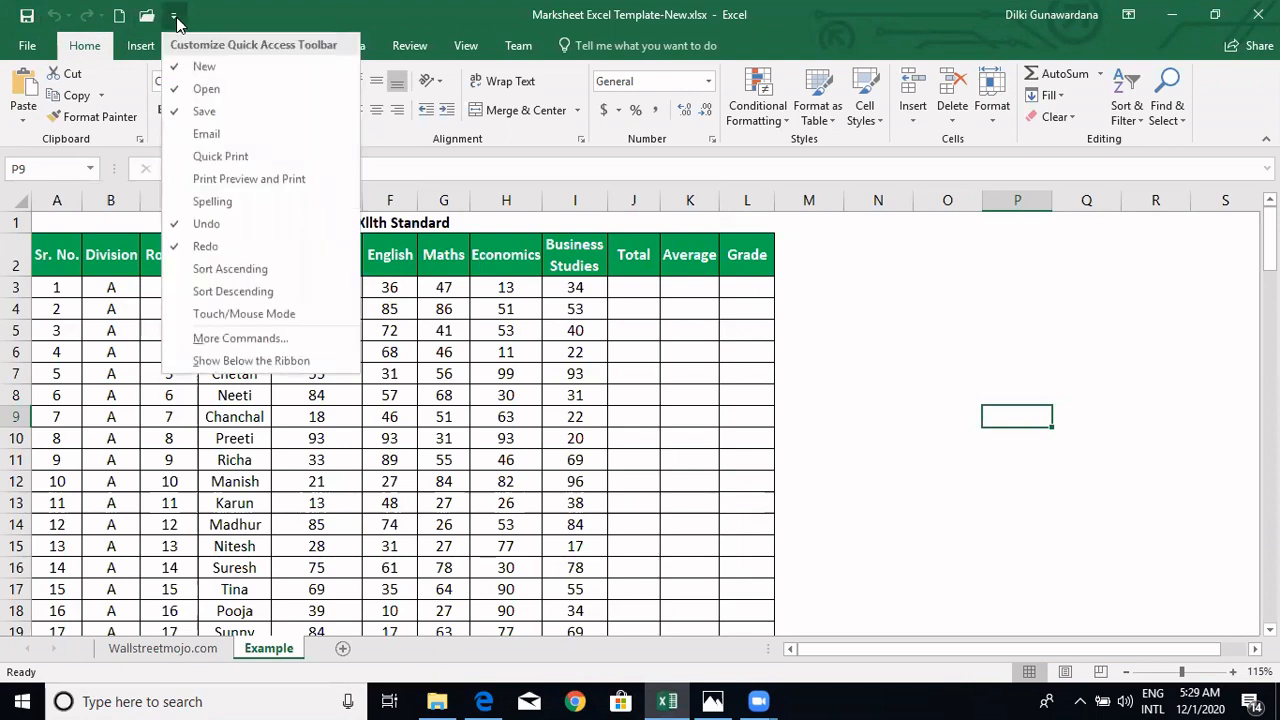
pyautogui.click(175, 179)
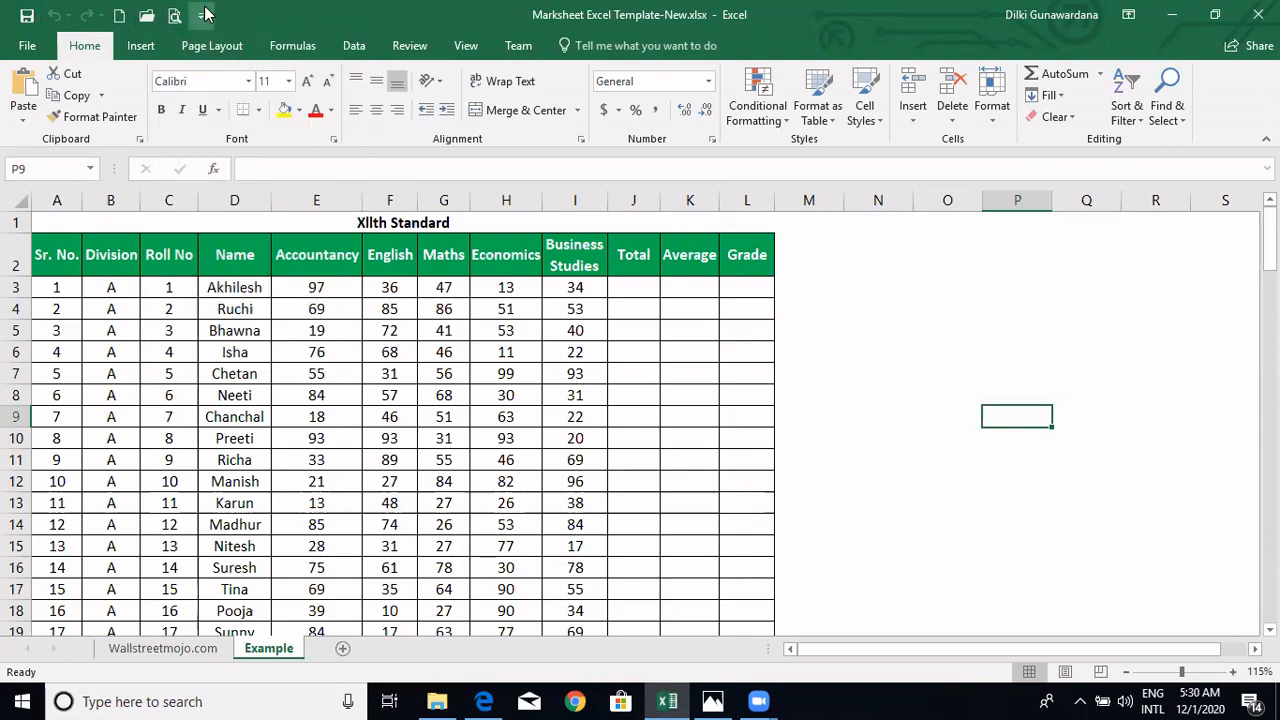
pyautogui.click(201, 16)
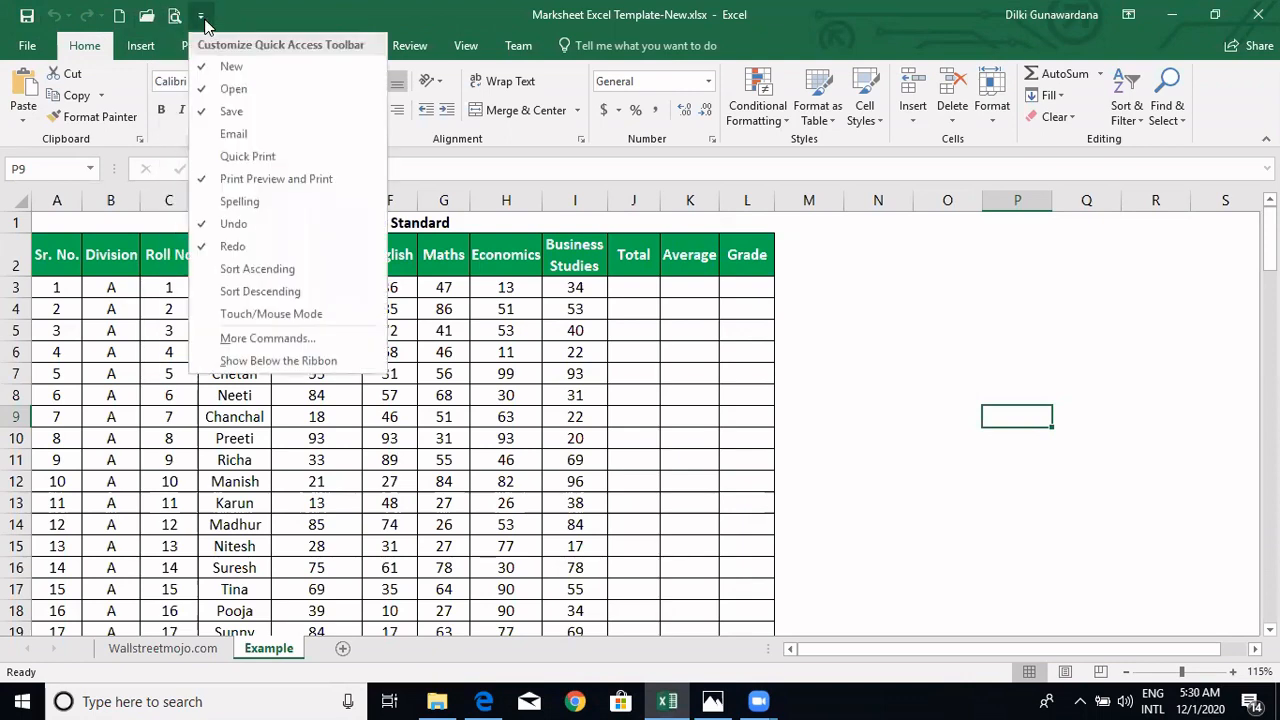
pyautogui.click(205, 201)
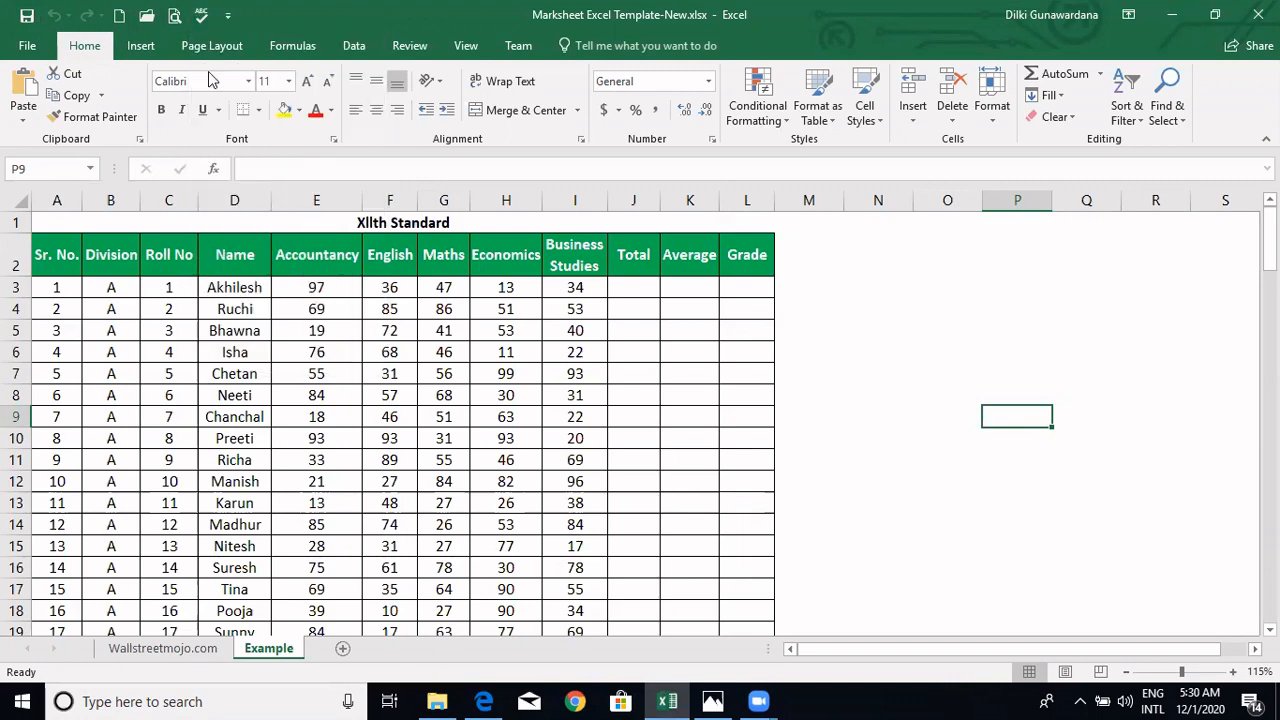
pyautogui.click(227, 17)
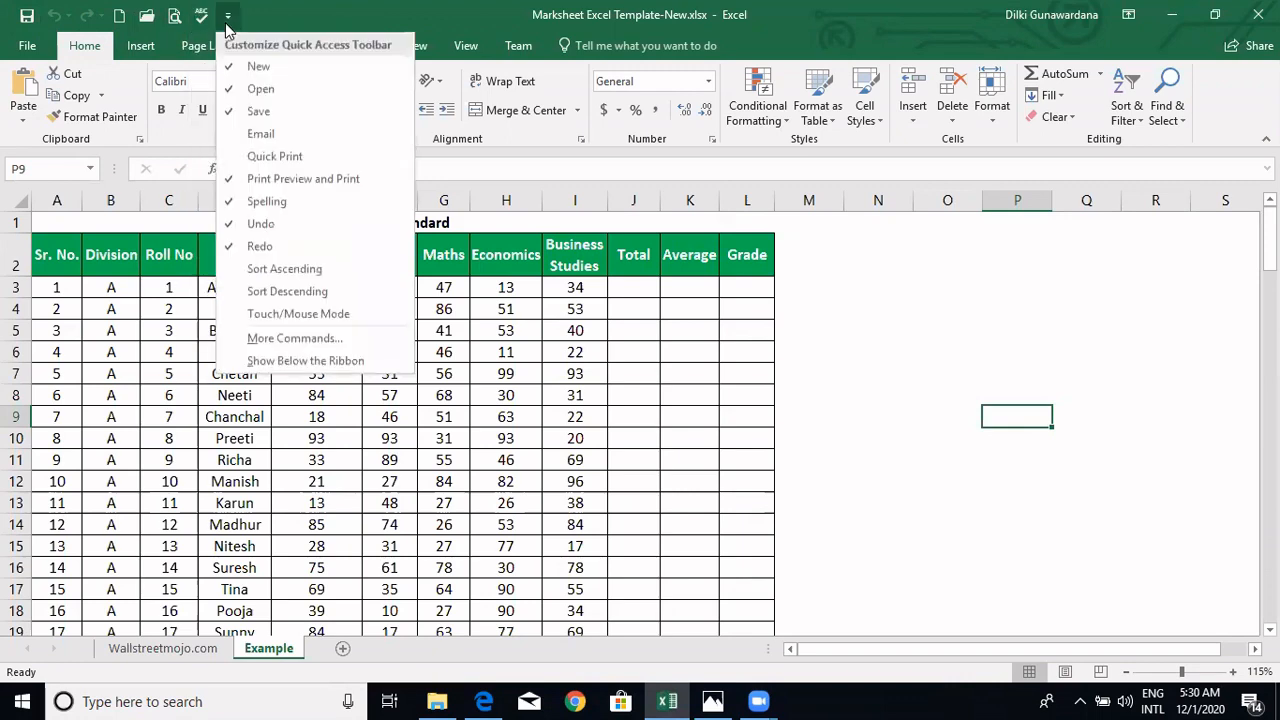
pyautogui.click(281, 3)
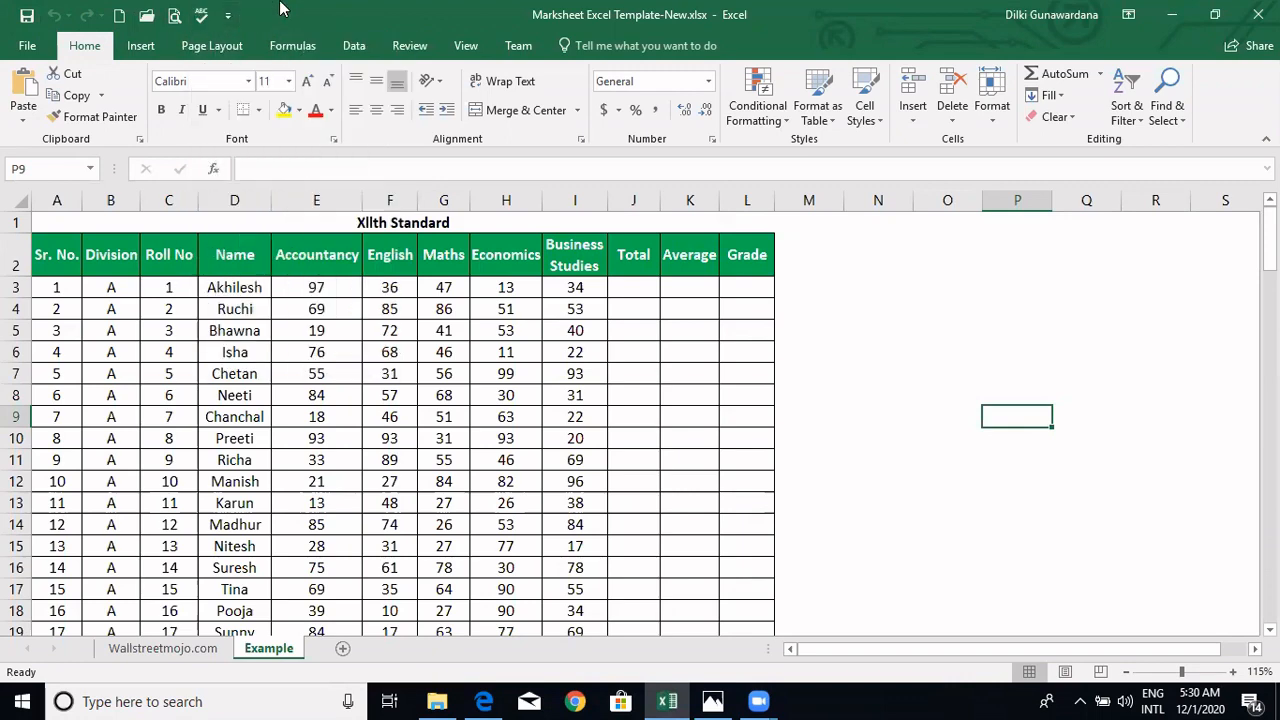
# Create a new blank workbook and enter "Test" in cell A1 and the misspelled word "Schol" in cell B1.
pyautogui.click(120, 20)
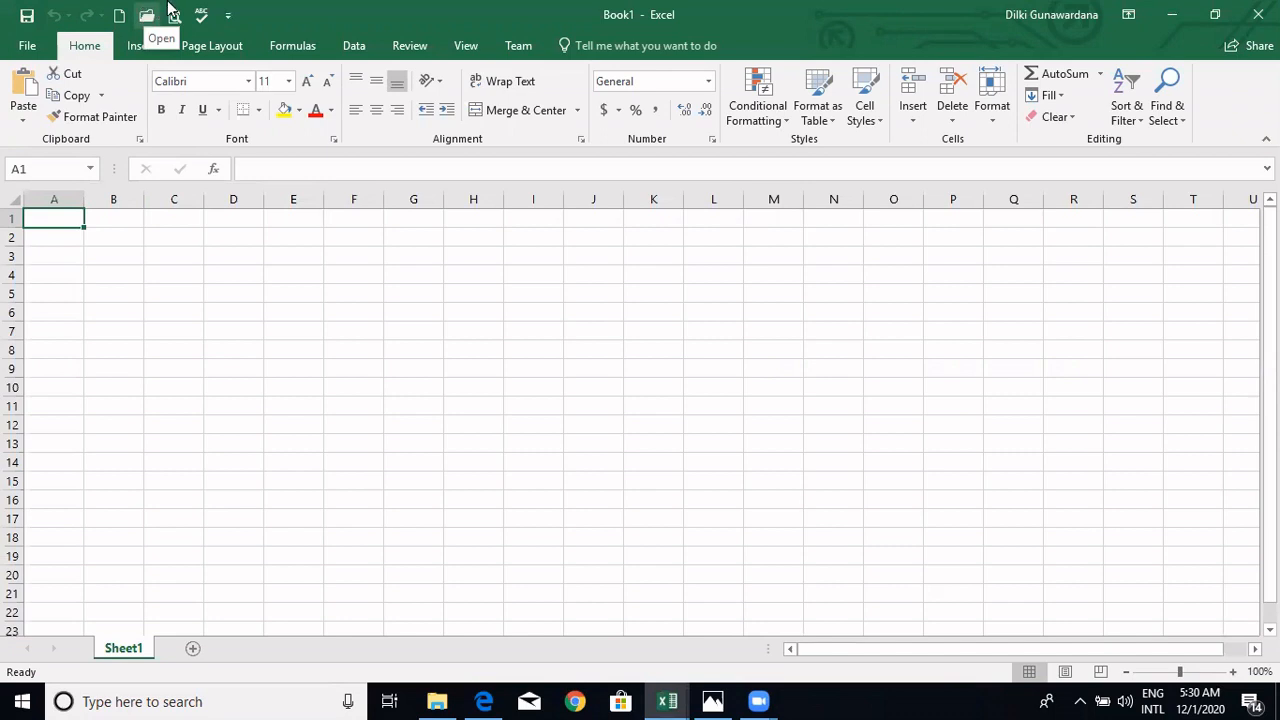
pyautogui.write('Tesr')
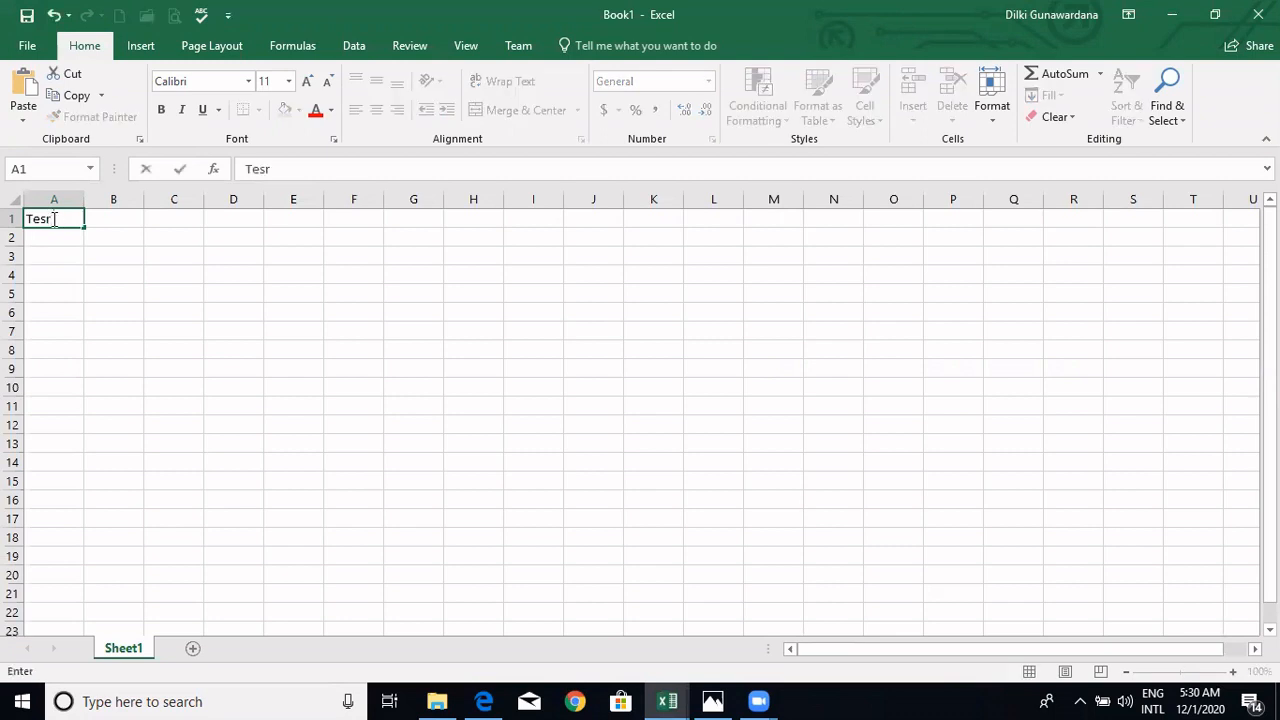
pyautogui.press('BackSpace')
pyautogui.write('t')
pyautogui.press('Tab')
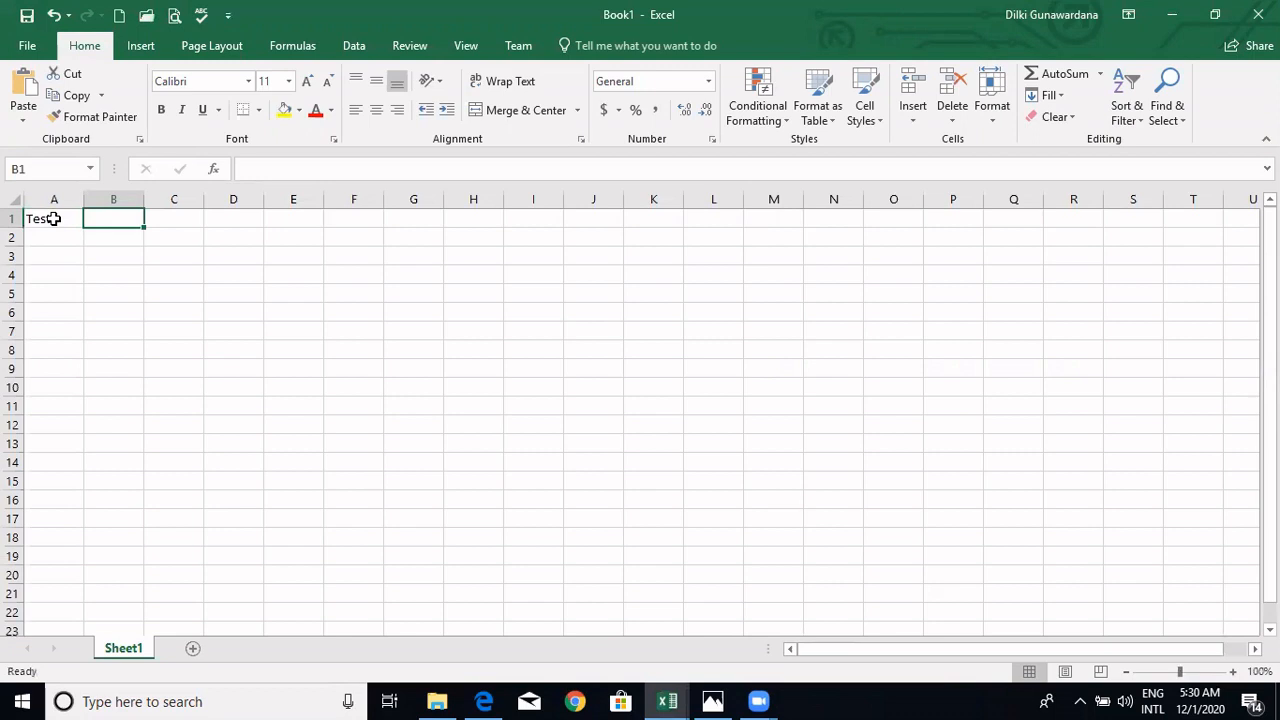
pyautogui.write('Schl')
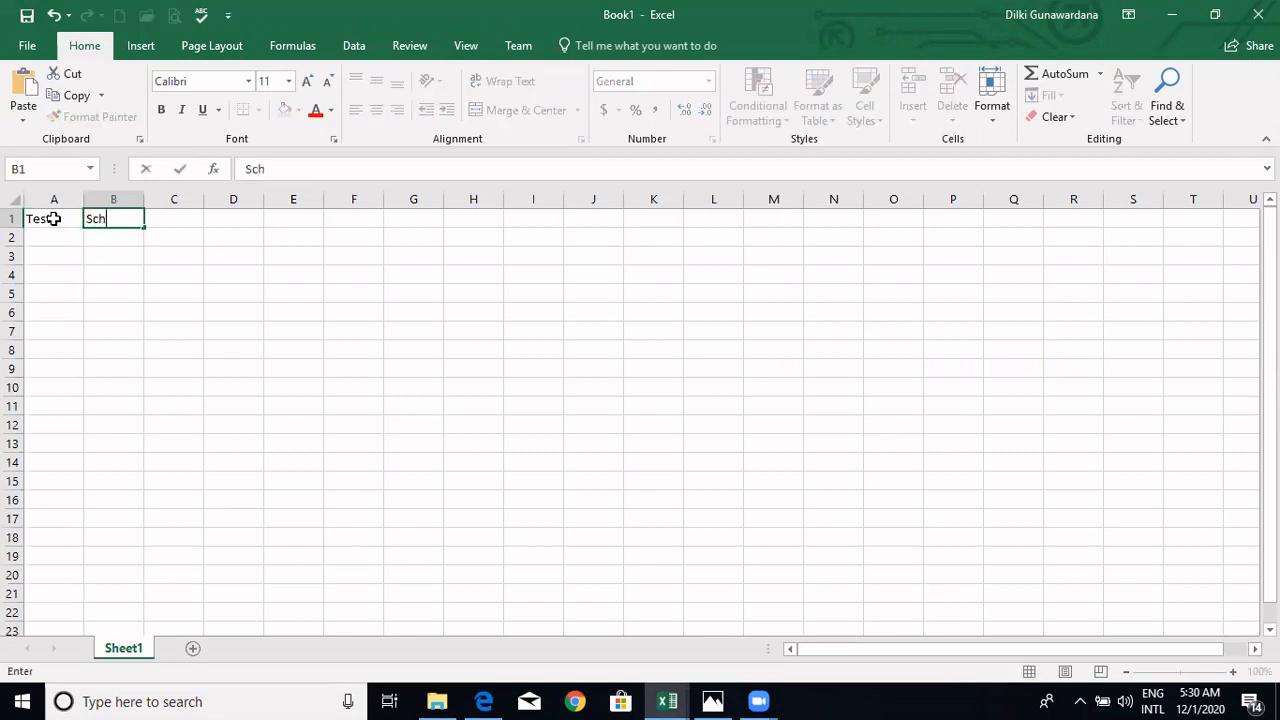
pyautogui.click(126, 252)
# Run the spelling check and replace "Schol" in cell B1 with the suggestion "School".
pyautogui.click(201, 15)
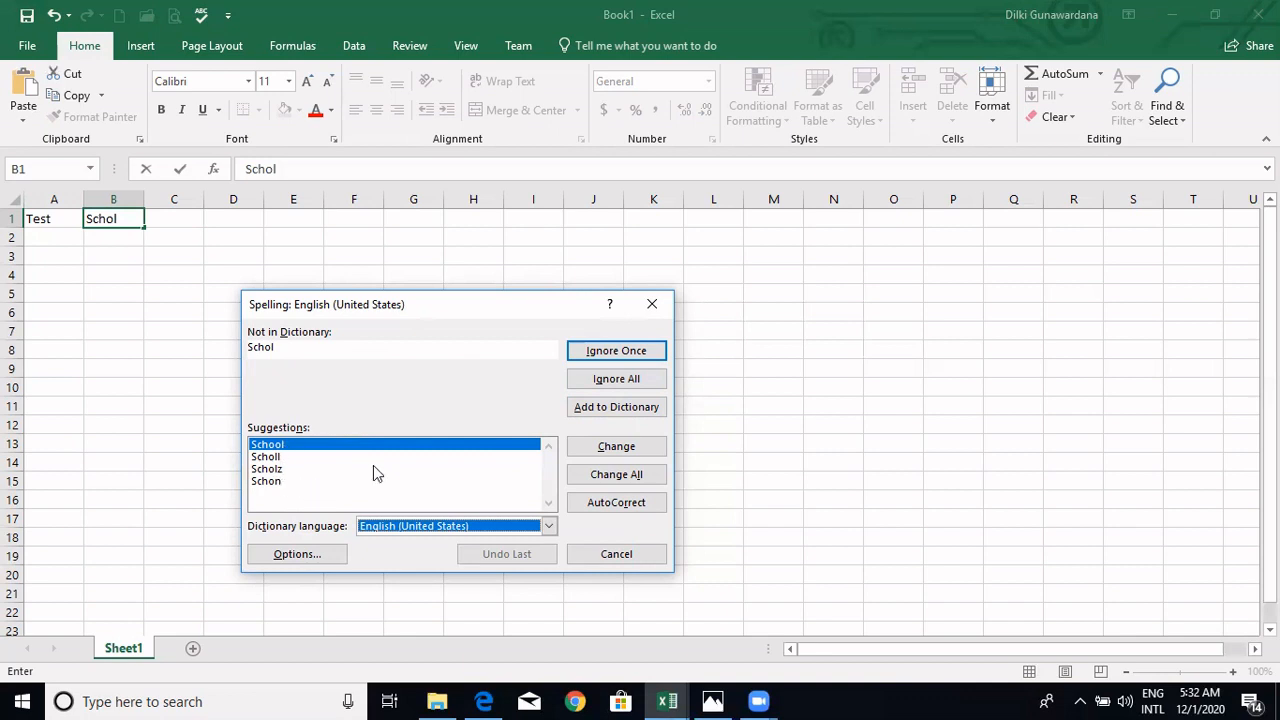
pyautogui.click(588, 449)
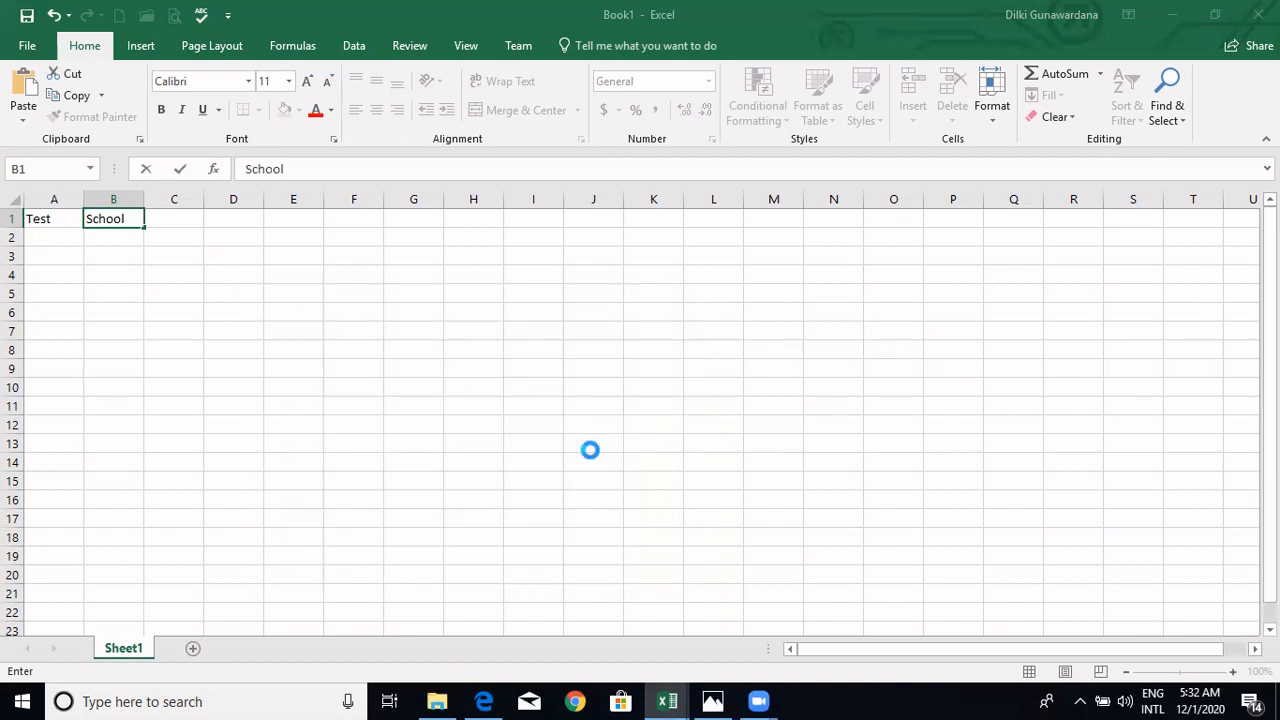
pyautogui.click(650, 400)
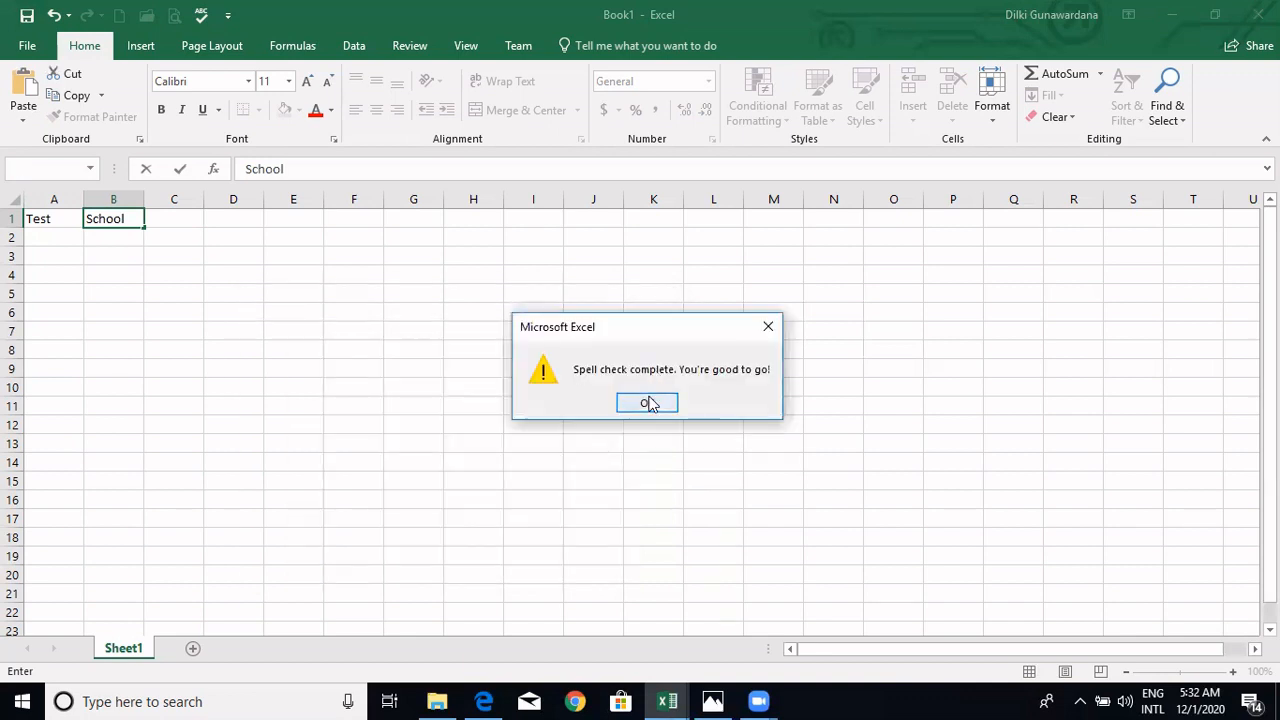
pyautogui.click(117, 275)
pyautogui.click(200, 220)
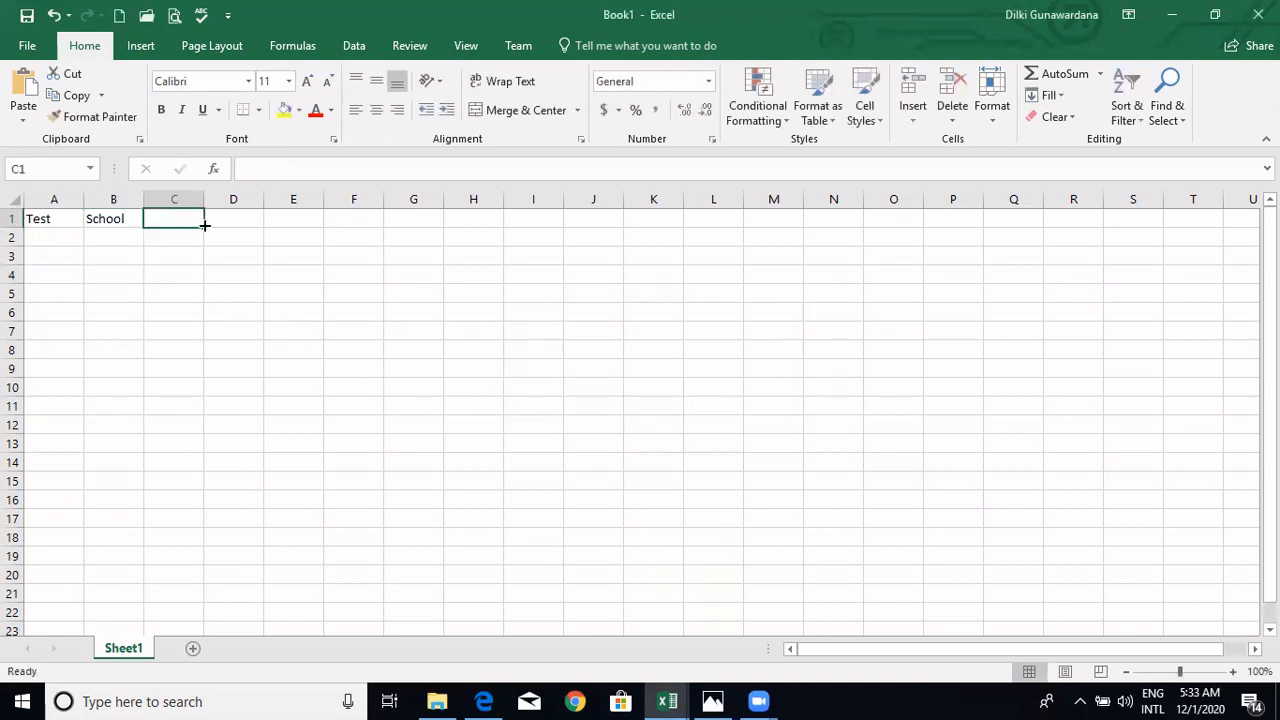
# Enter "A" in cell B3, and undo and redo that entry.
pyautogui.click(130, 259)
pyautogui.write('A')
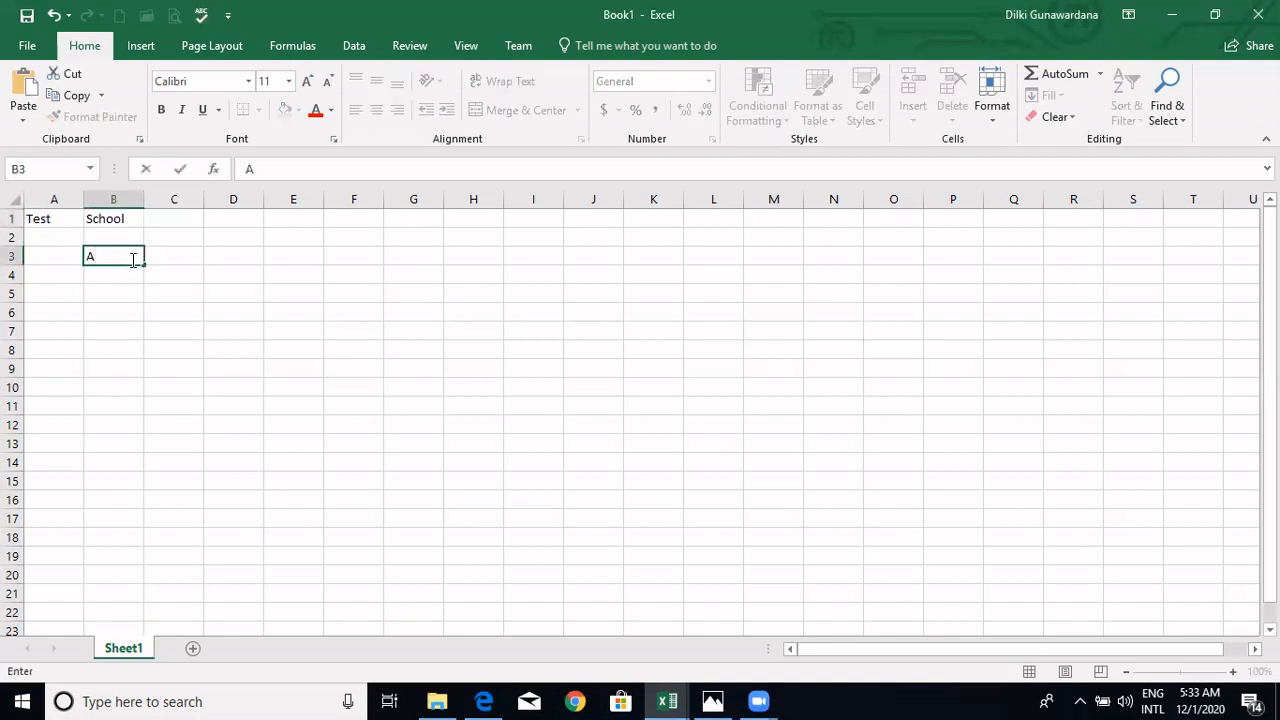
pyautogui.click(52, 16)
pyautogui.click(88, 17)
# Check the print preview of the worksheet and return to the grid.
pyautogui.click(119, 371)
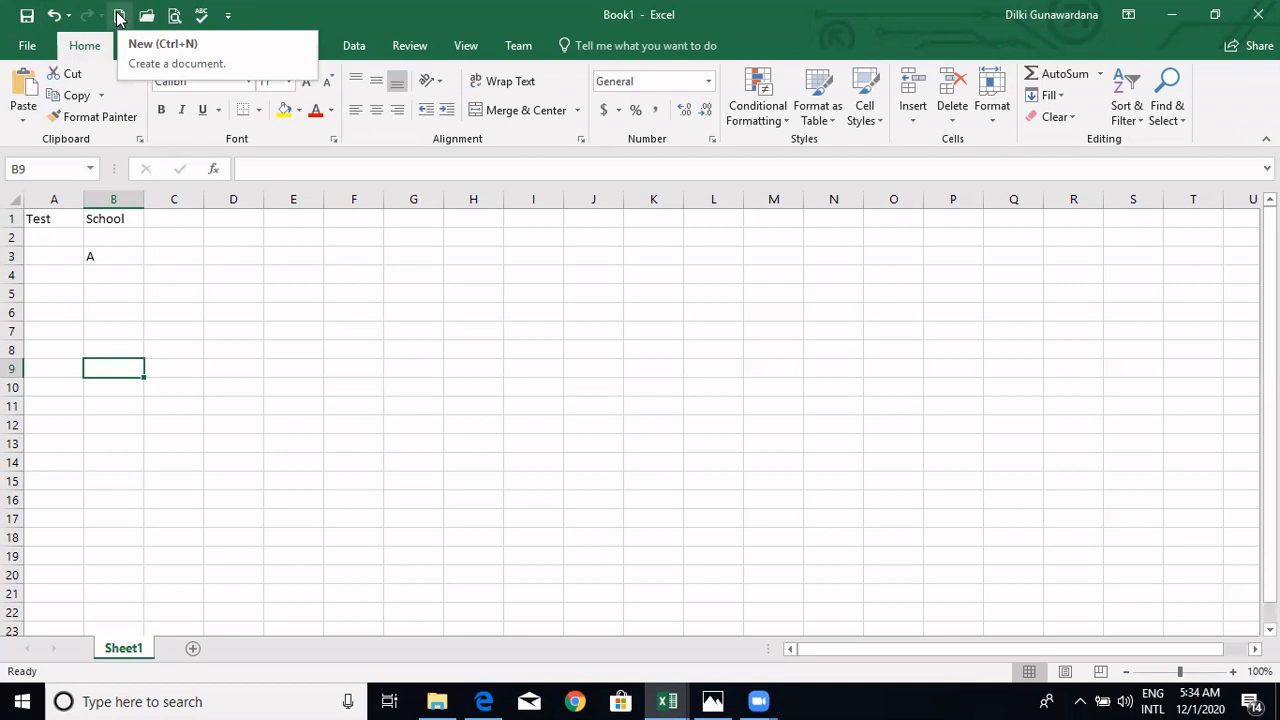
pyautogui.click(178, 16)
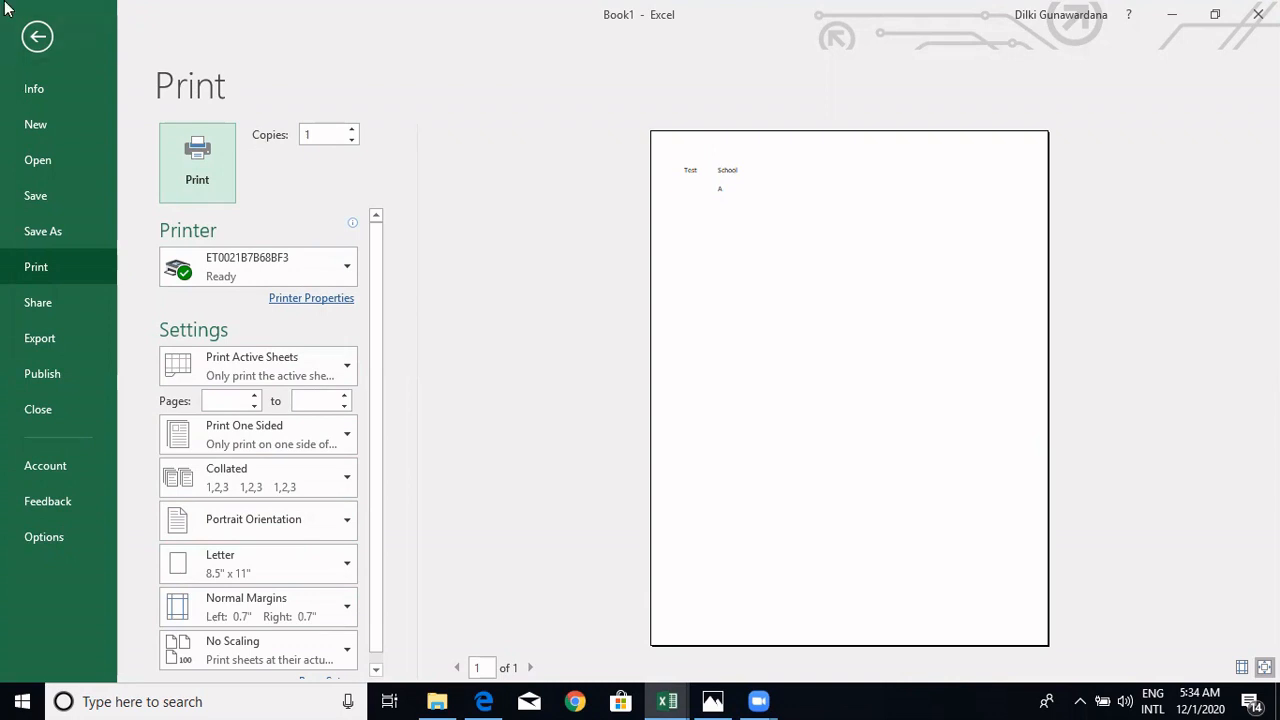
pyautogui.click(37, 36)
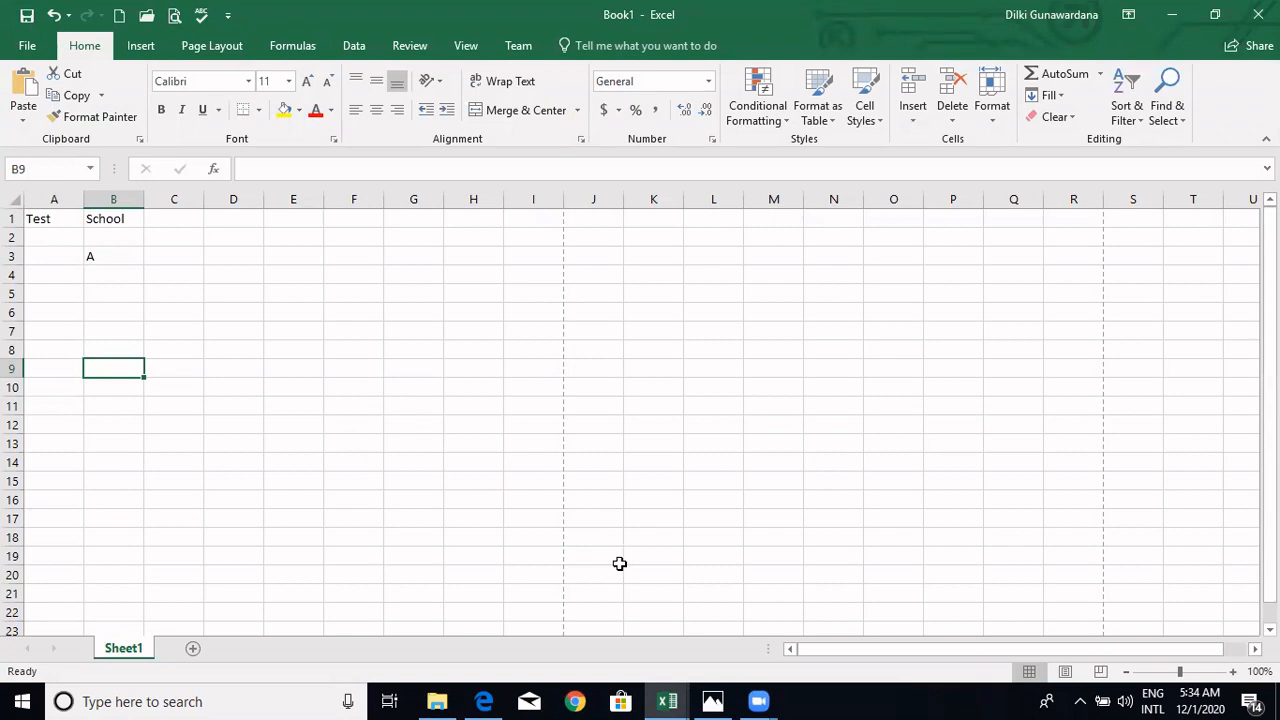
# Switch to Microsoft Edge, view the toolbar icon descriptions in the ICT reading PDF full screen, and return to the Book1 workbook in Excel.
pyautogui.click(483, 701)
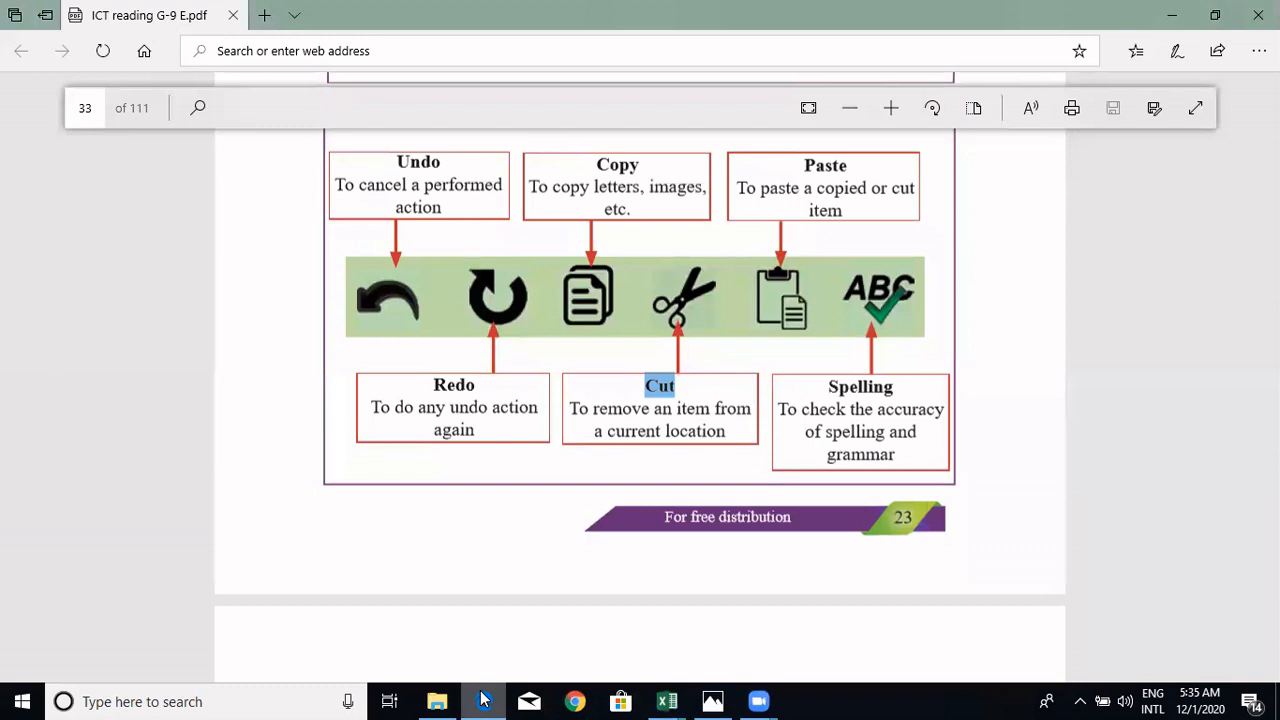
pyautogui.click(1195, 107)
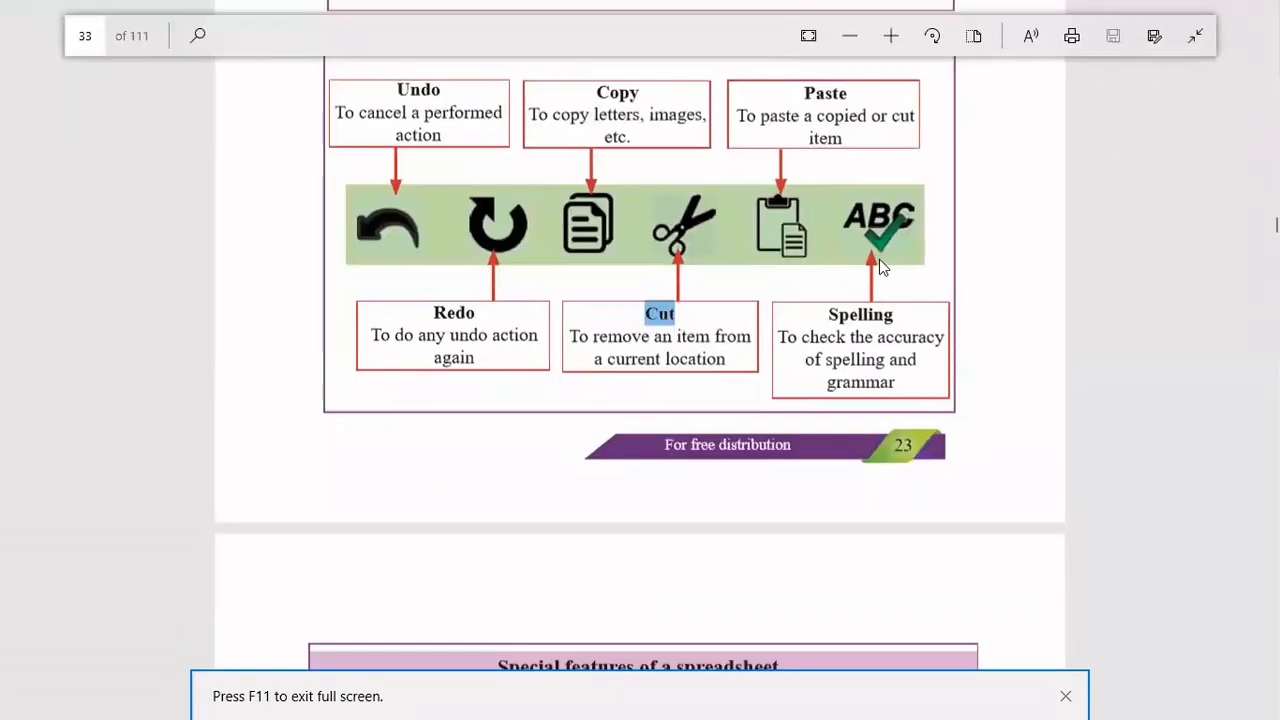
pyautogui.click(1188, 34)
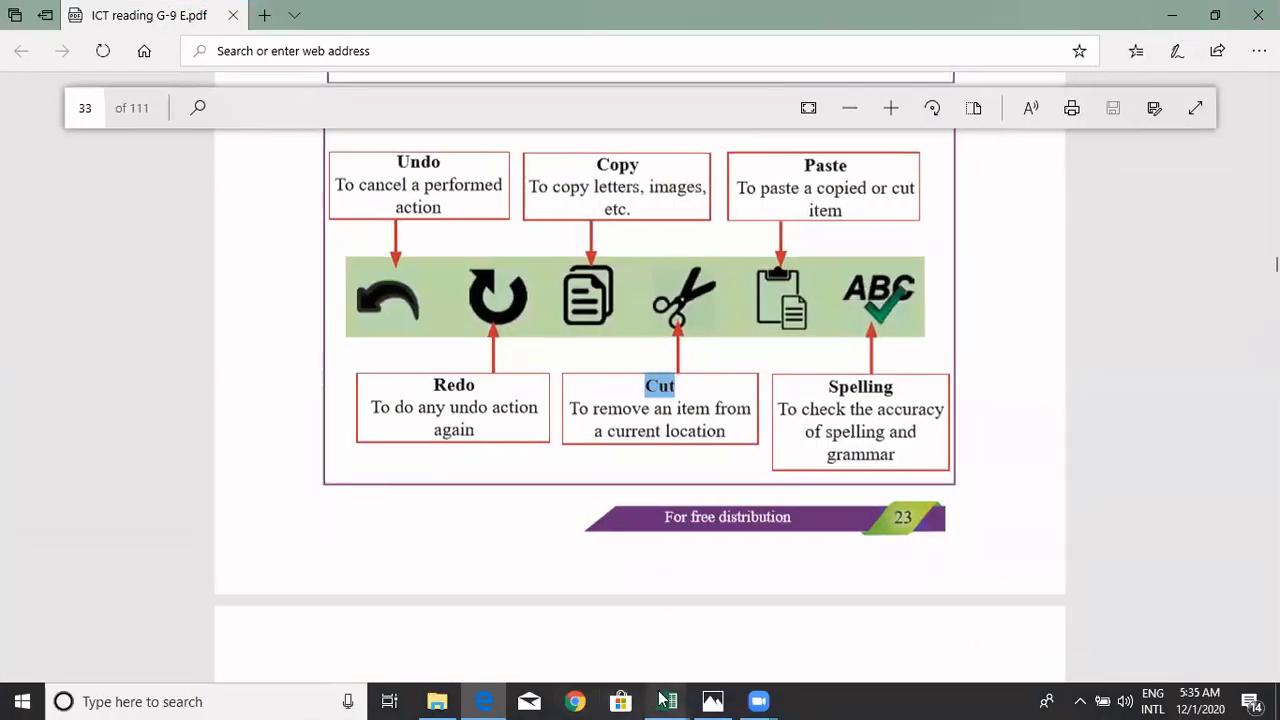
pyautogui.moveTo(662, 700)
pyautogui.click(681, 634)
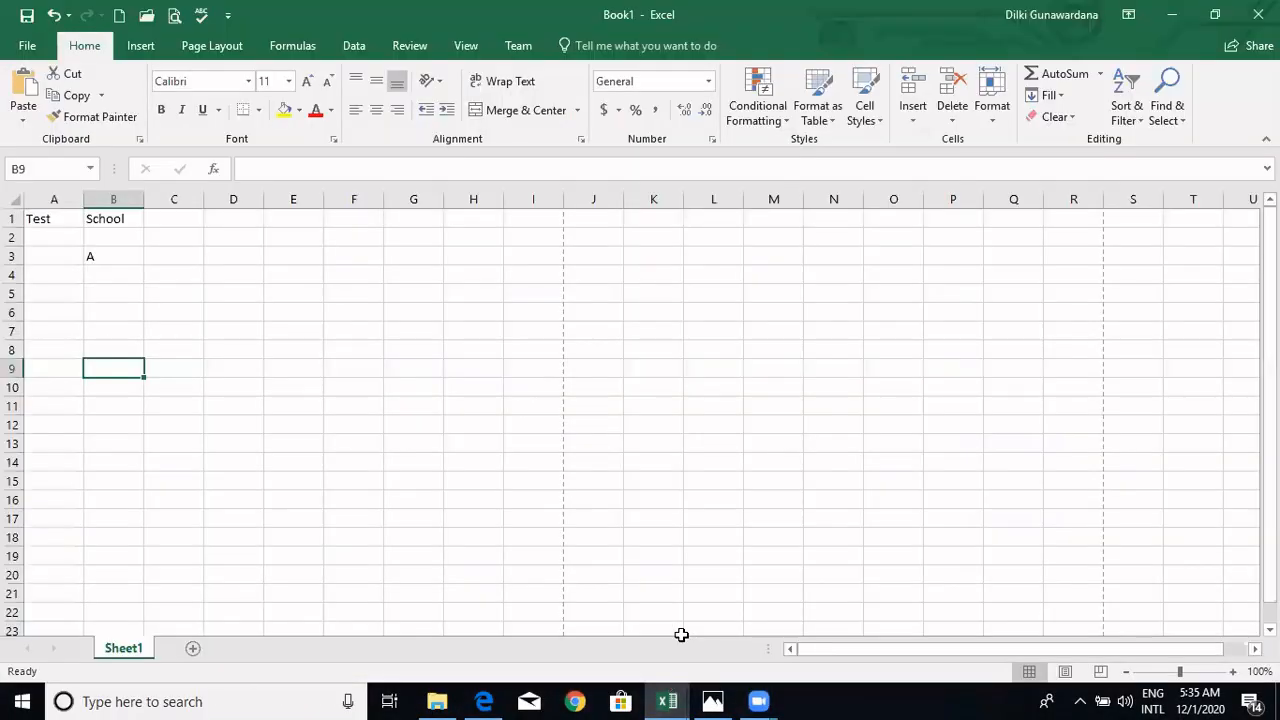
# Copy "School" from cell B1 and paste it into cell D3.
pyautogui.click(106, 218)
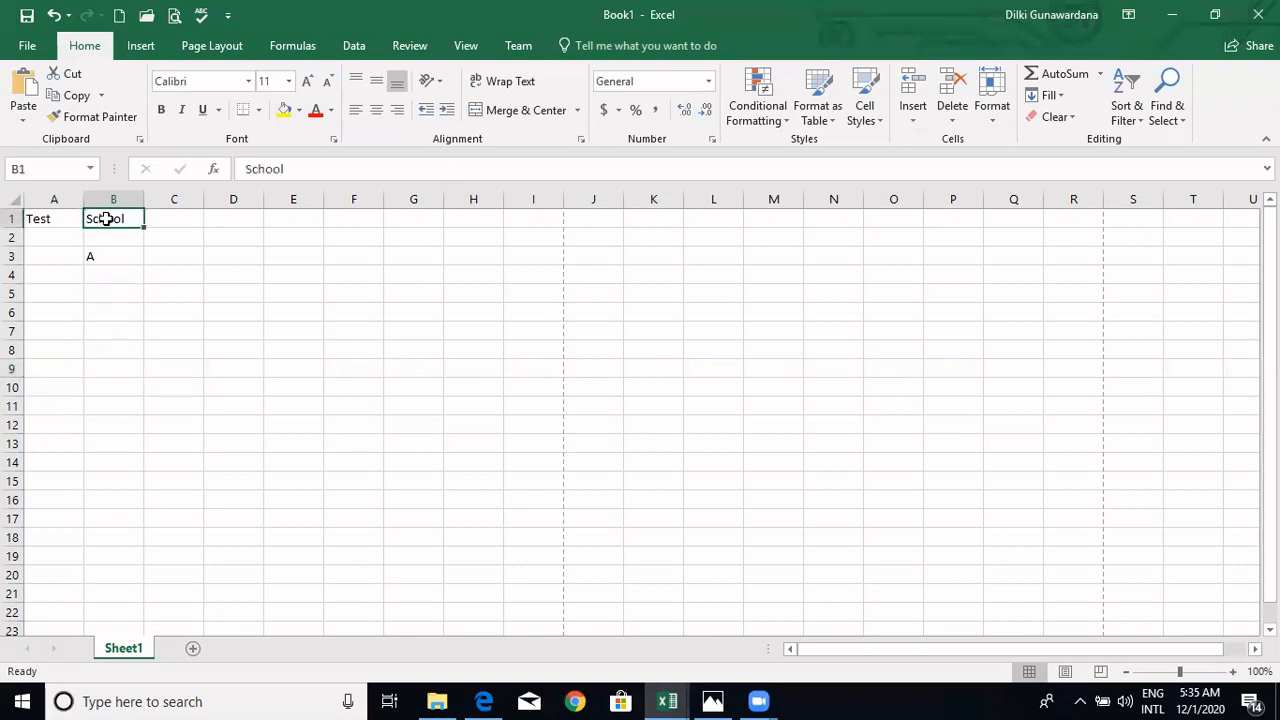
pyautogui.rightClick(106, 218)
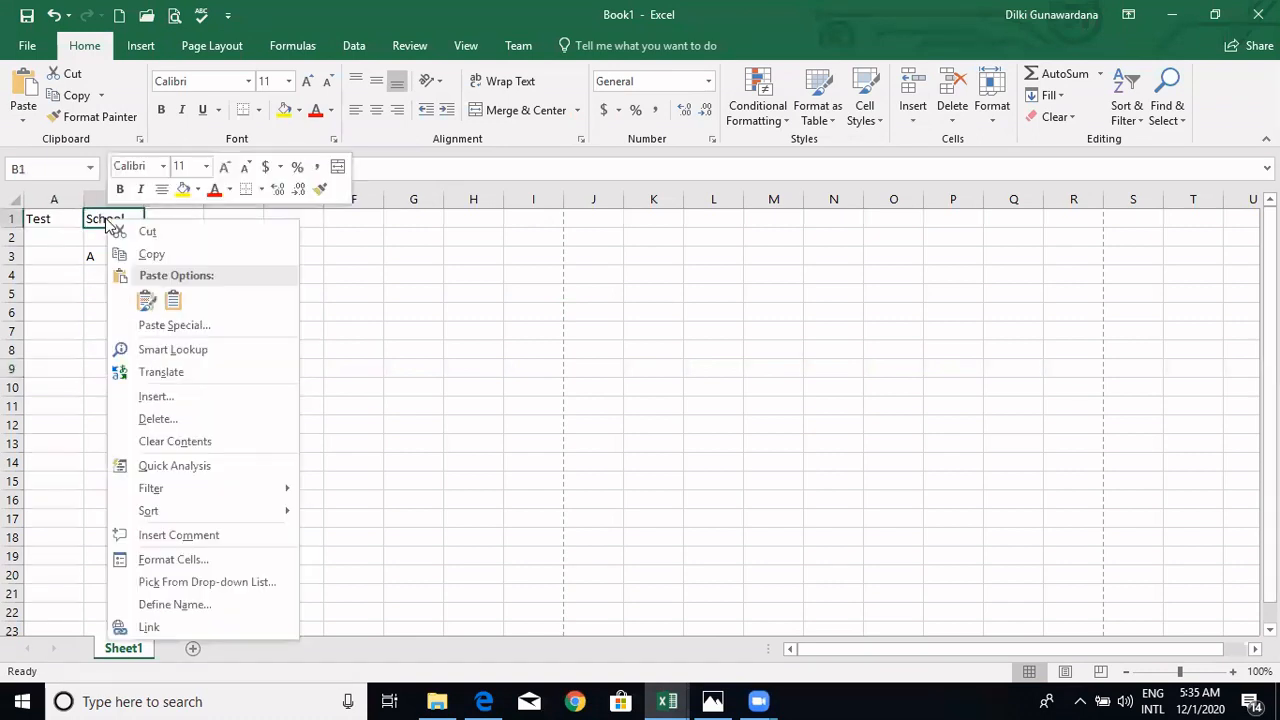
pyautogui.click(150, 255)
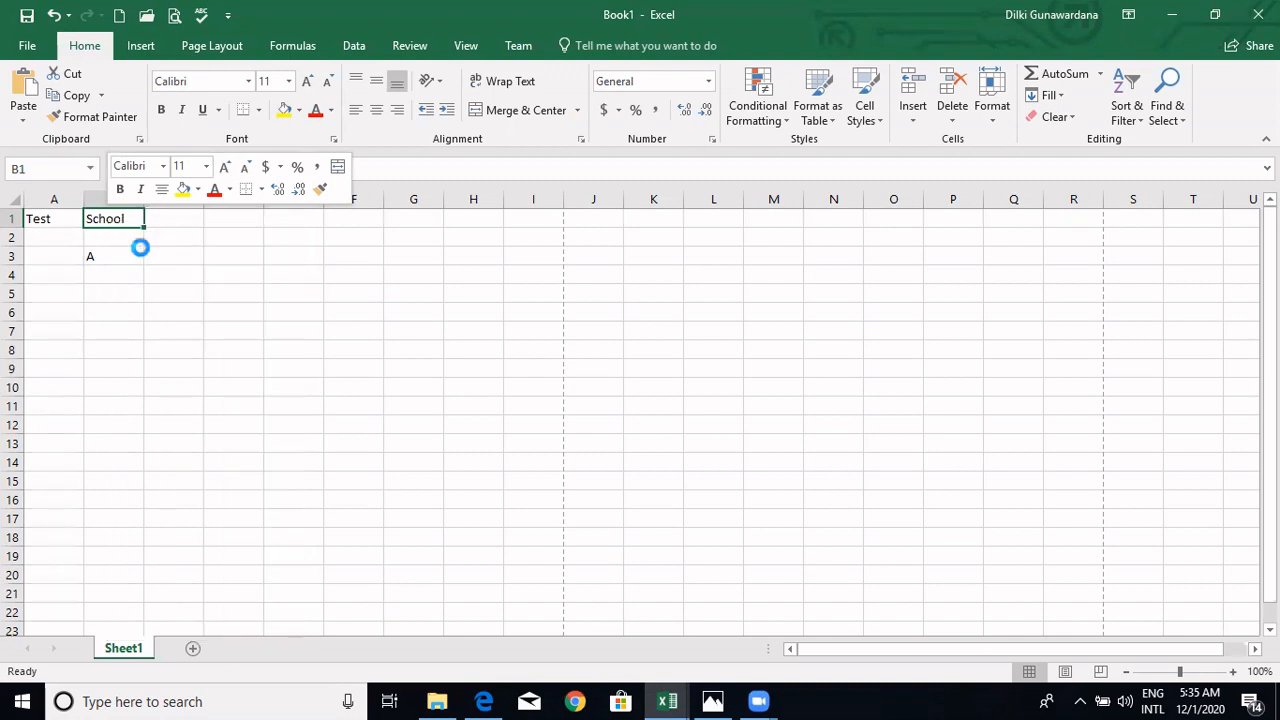
pyautogui.click(233, 256)
pyautogui.rightClick(233, 257)
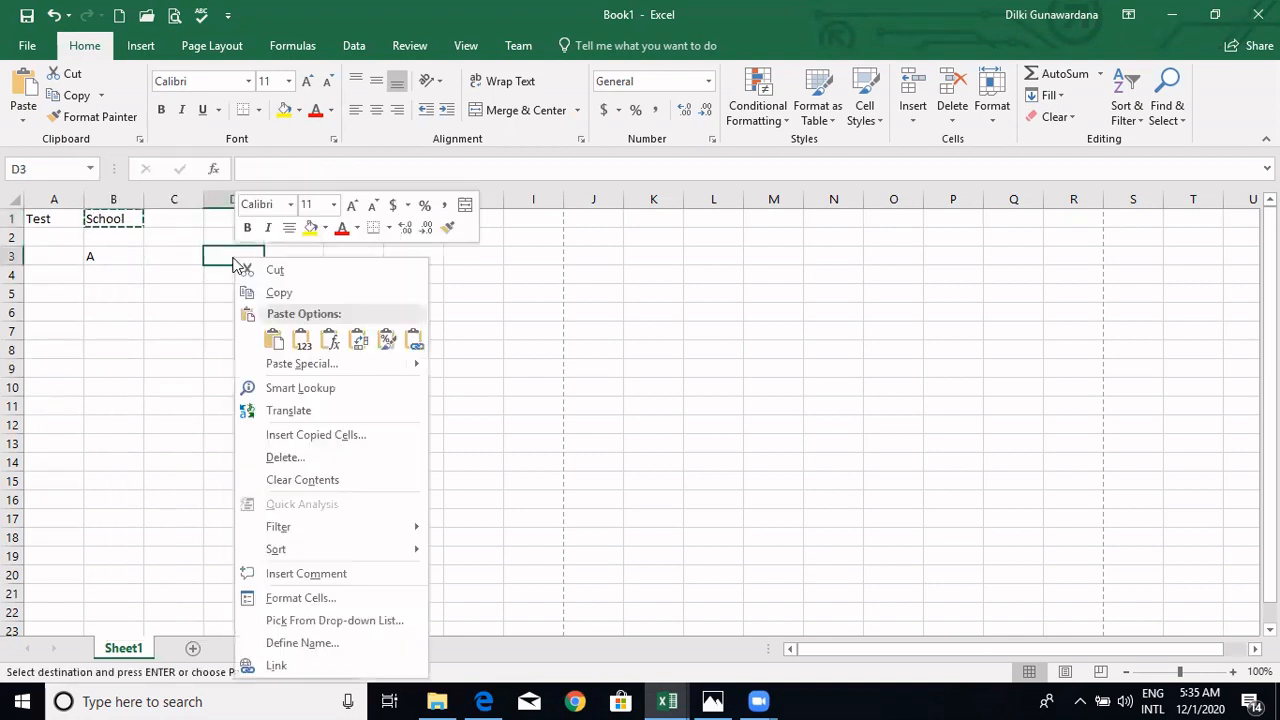
pyautogui.click(274, 340)
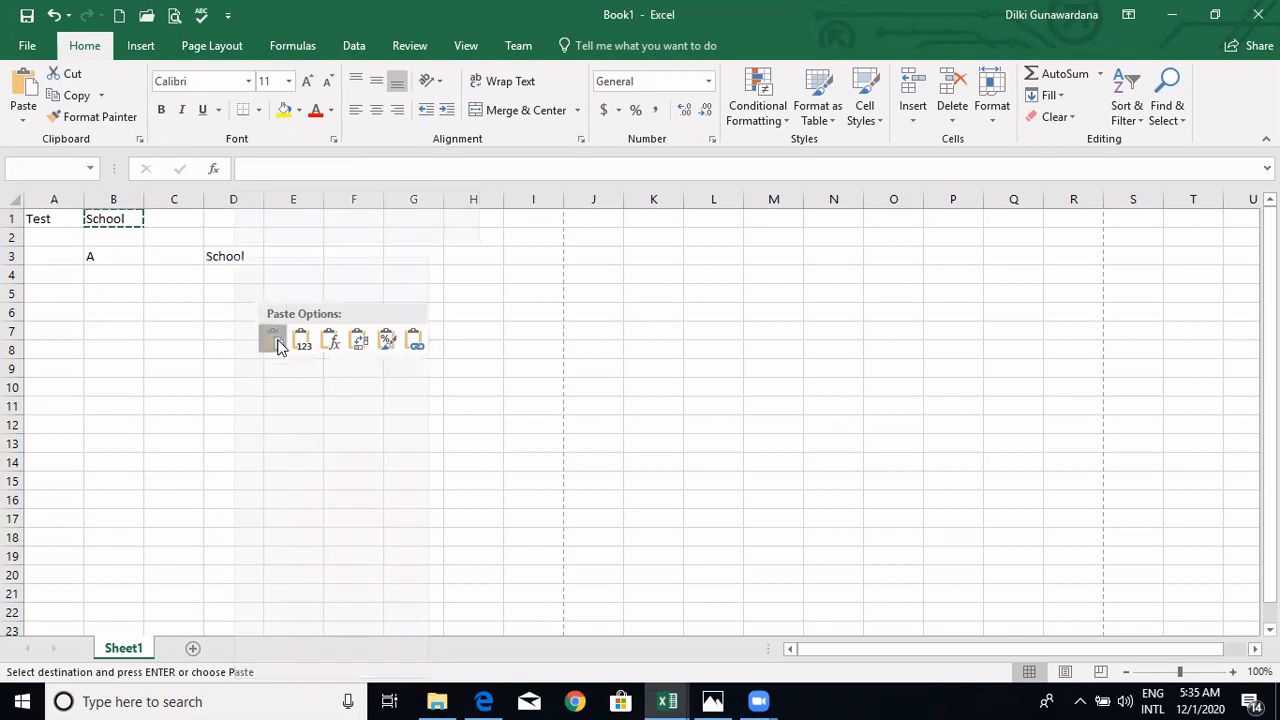
pyautogui.click(276, 338)
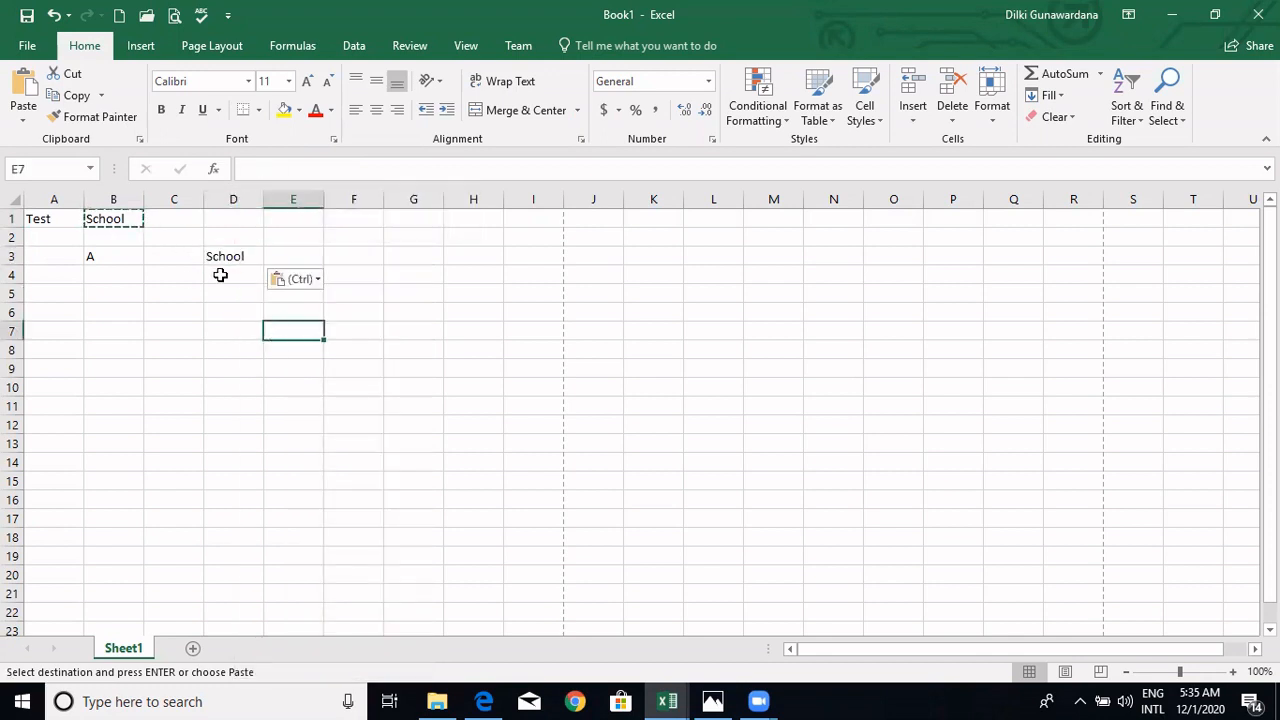
# Delete the pasted "School" text from cell D3.
pyautogui.click(163, 272)
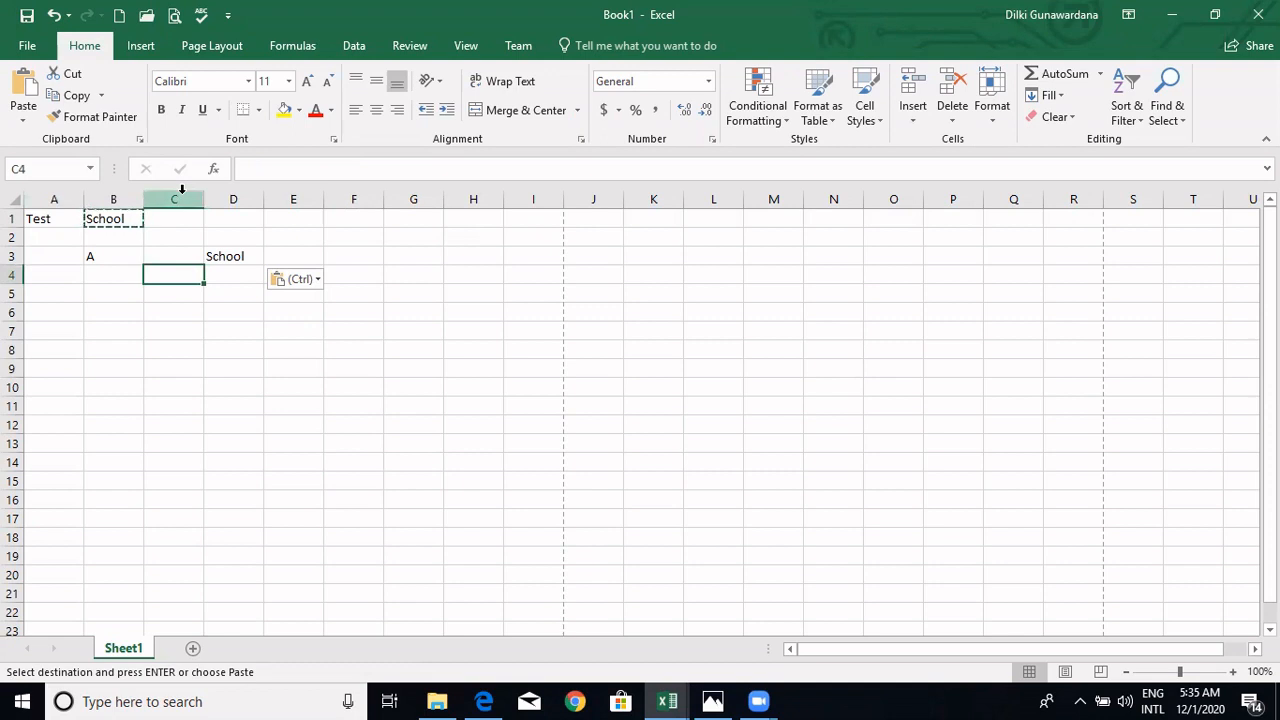
pyautogui.click(230, 259)
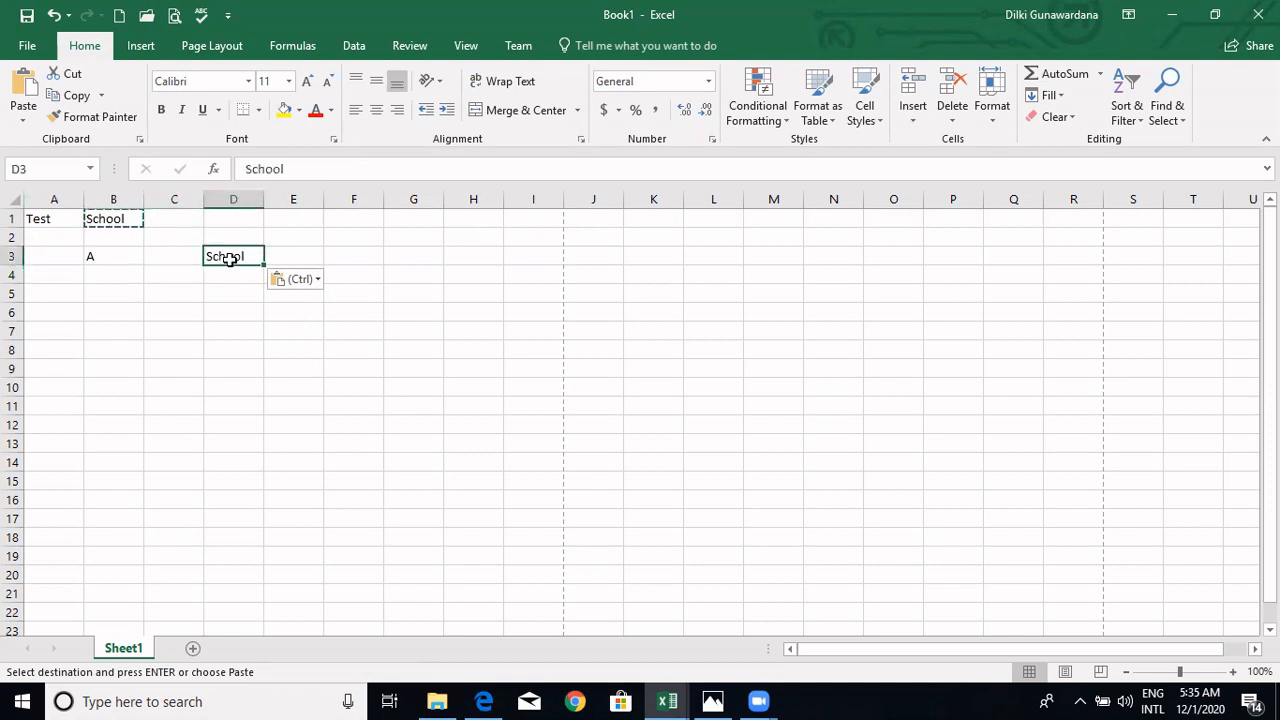
pyautogui.press('Delete')
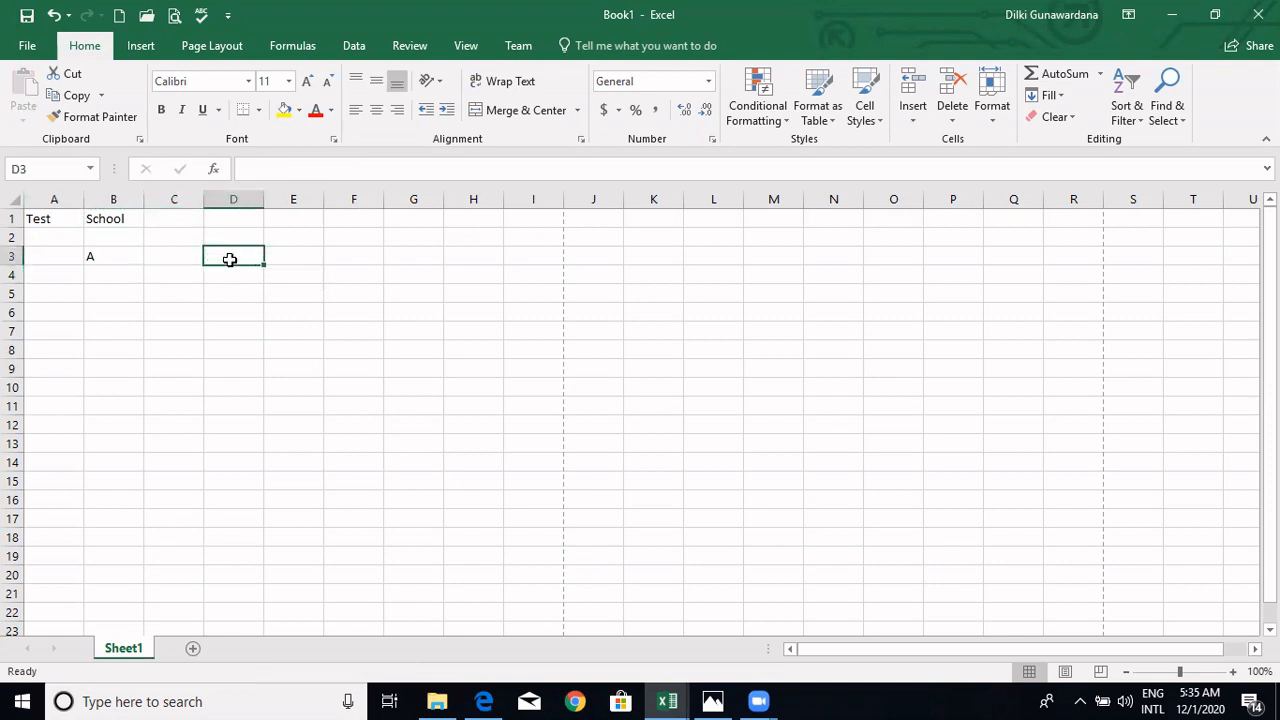
# Move "School" from cell B1 to cell D3 with Cut and Paste, and check both cells.
pyautogui.click(120, 216)
pyautogui.rightClick(121, 216)
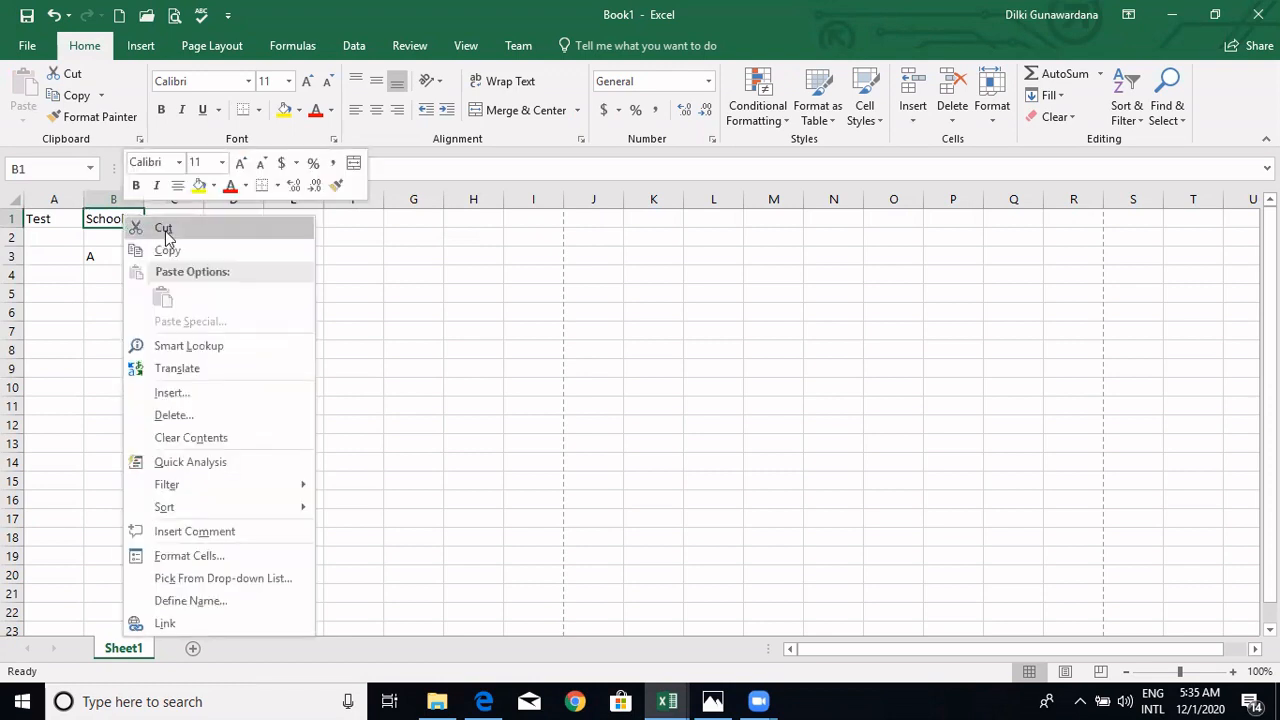
pyautogui.click(163, 229)
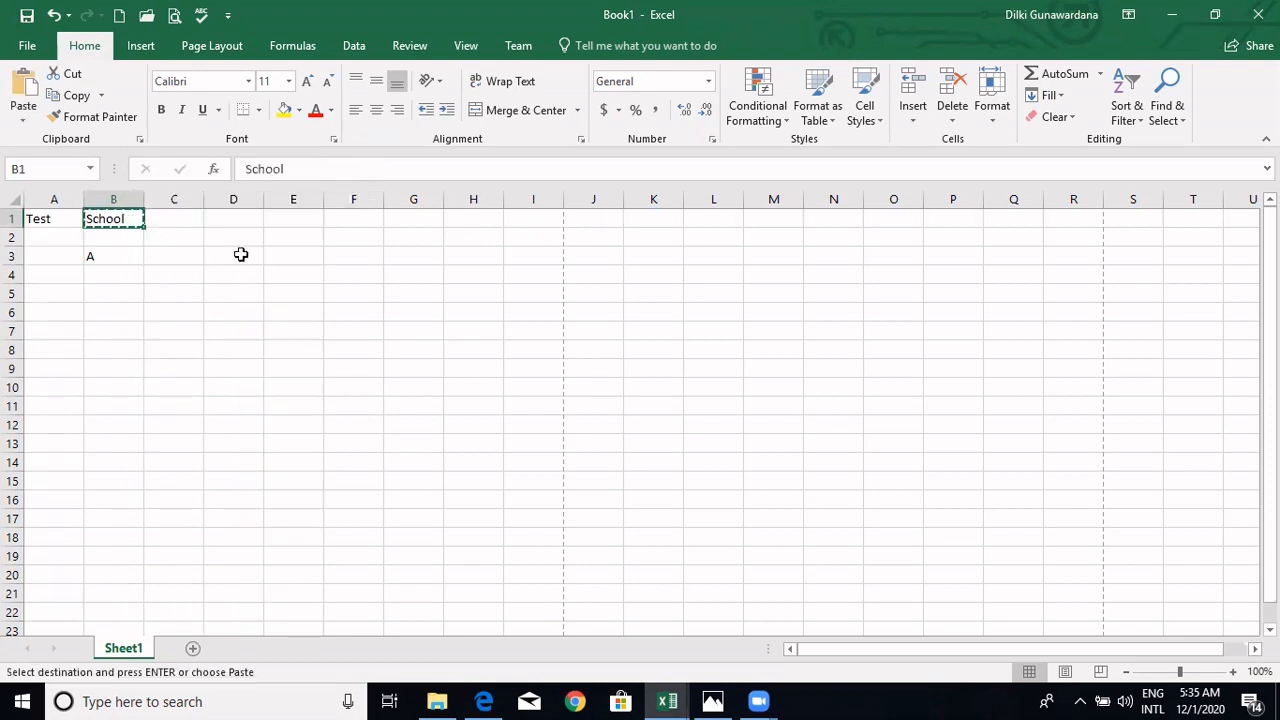
pyautogui.click(250, 258)
pyautogui.rightClick(250, 258)
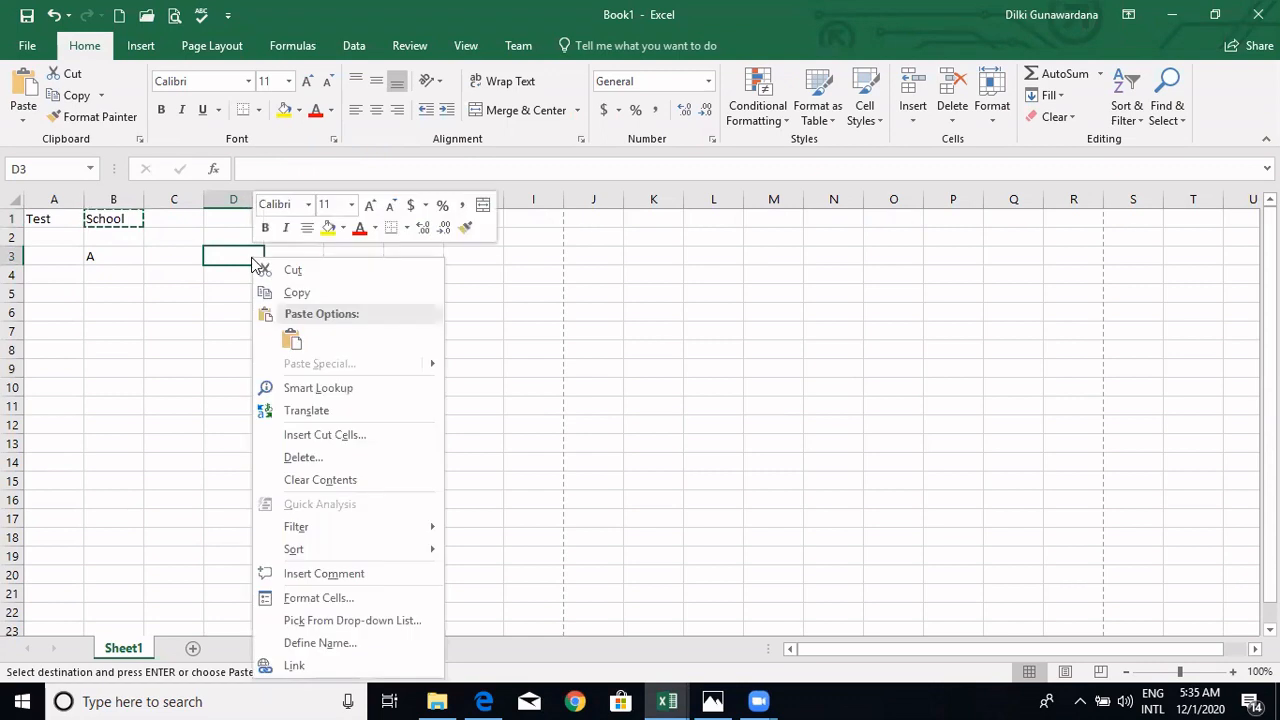
pyautogui.click(293, 341)
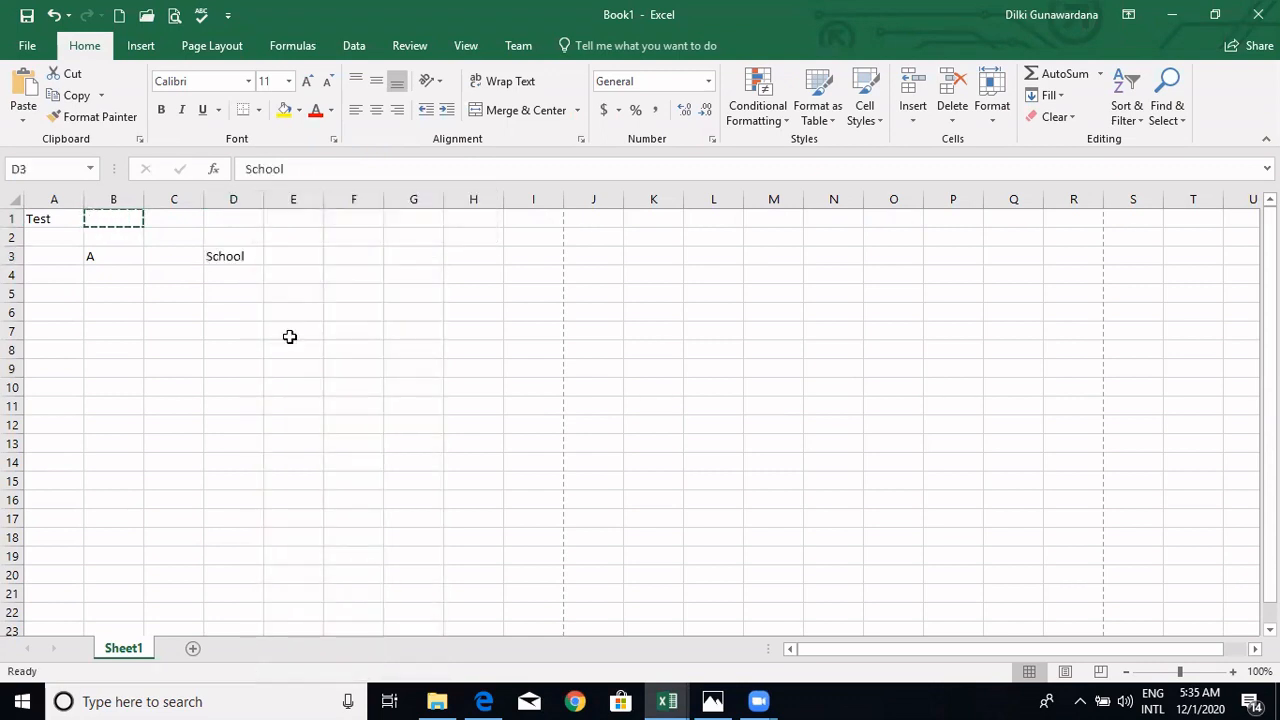
pyautogui.click(209, 331)
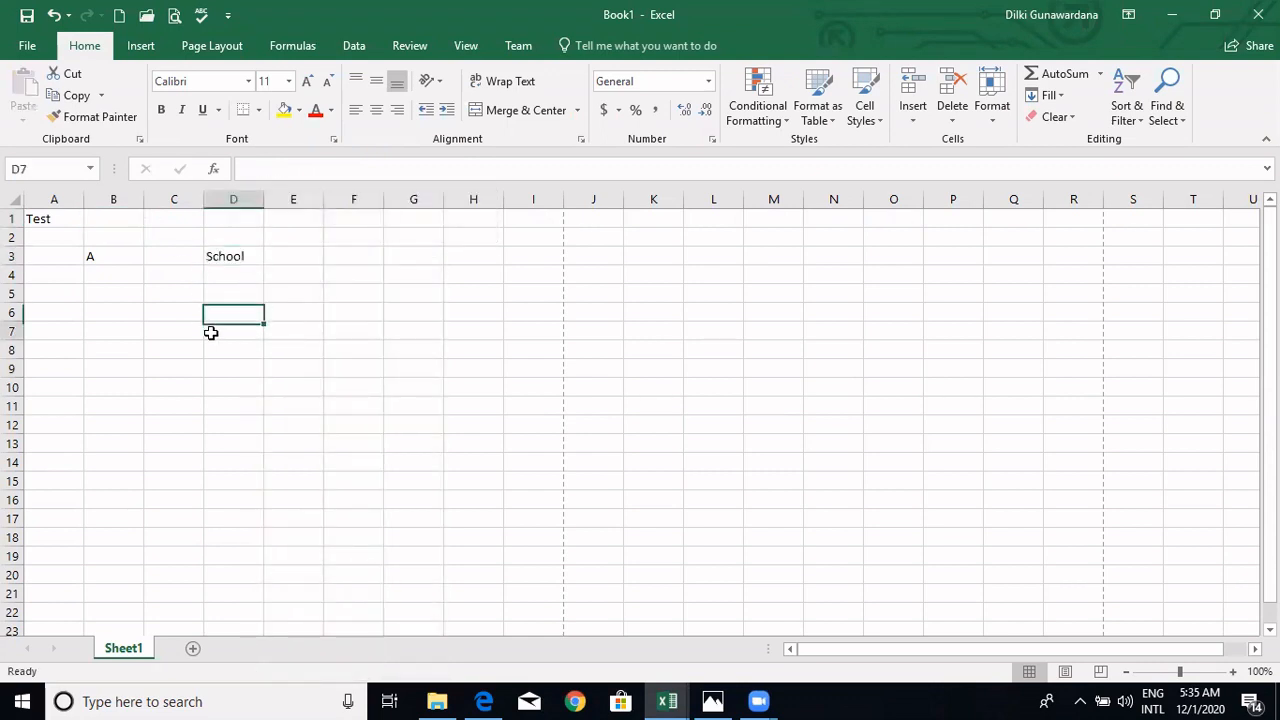
pyautogui.click(124, 219)
pyautogui.click(210, 256)
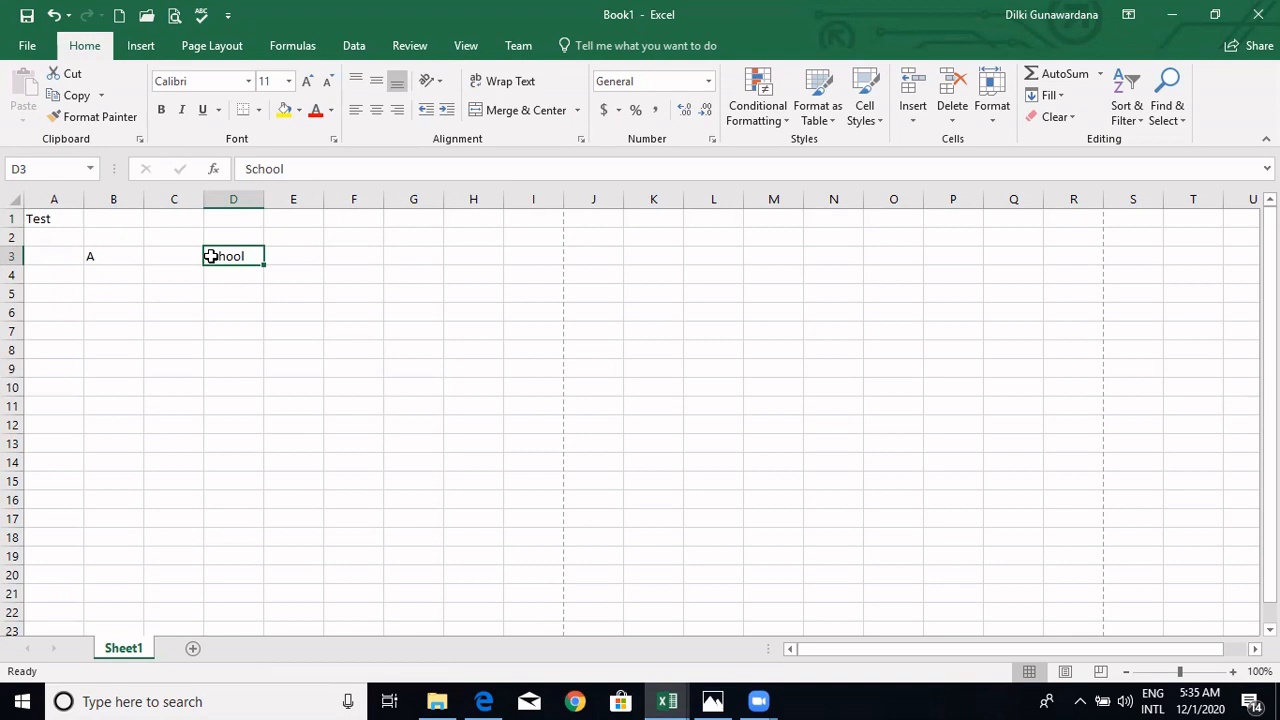
# Switch to Microsoft Edge and view the ICT reading PDF full screen, from the toolbar icon descriptions to "Special features of a spreadsheet".
pyautogui.click(487, 701)
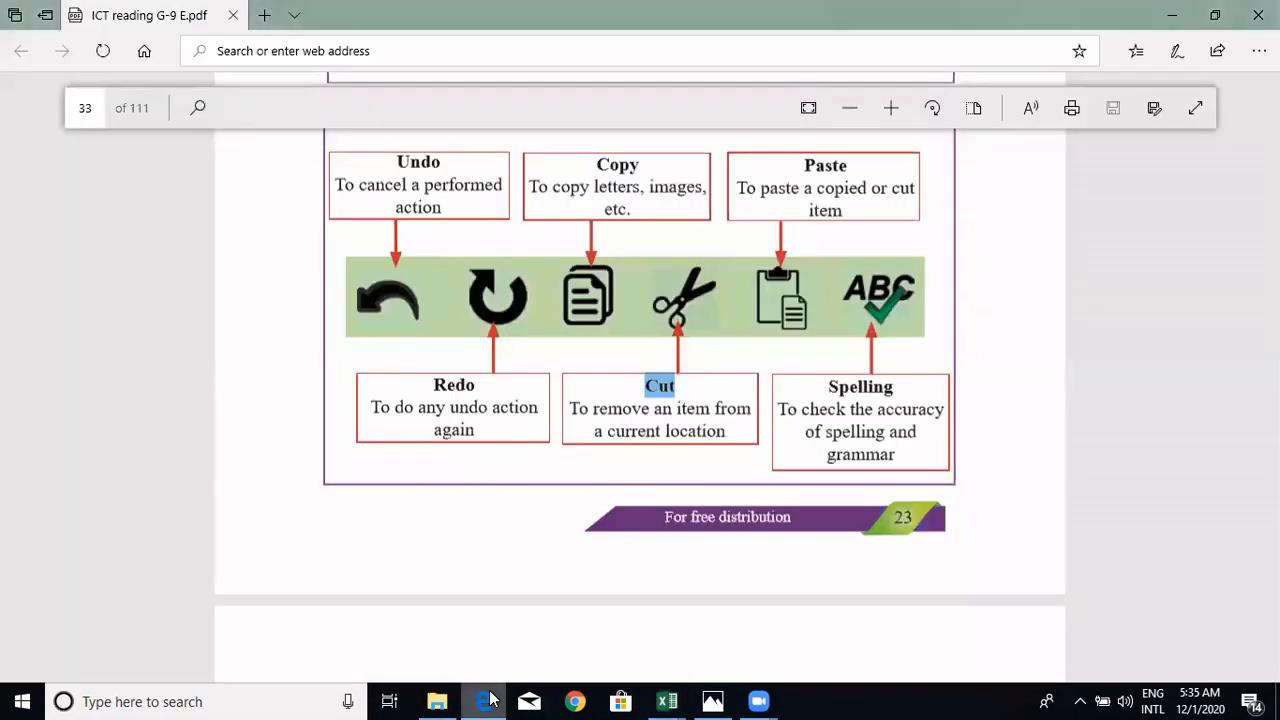
pyautogui.click(1197, 108)
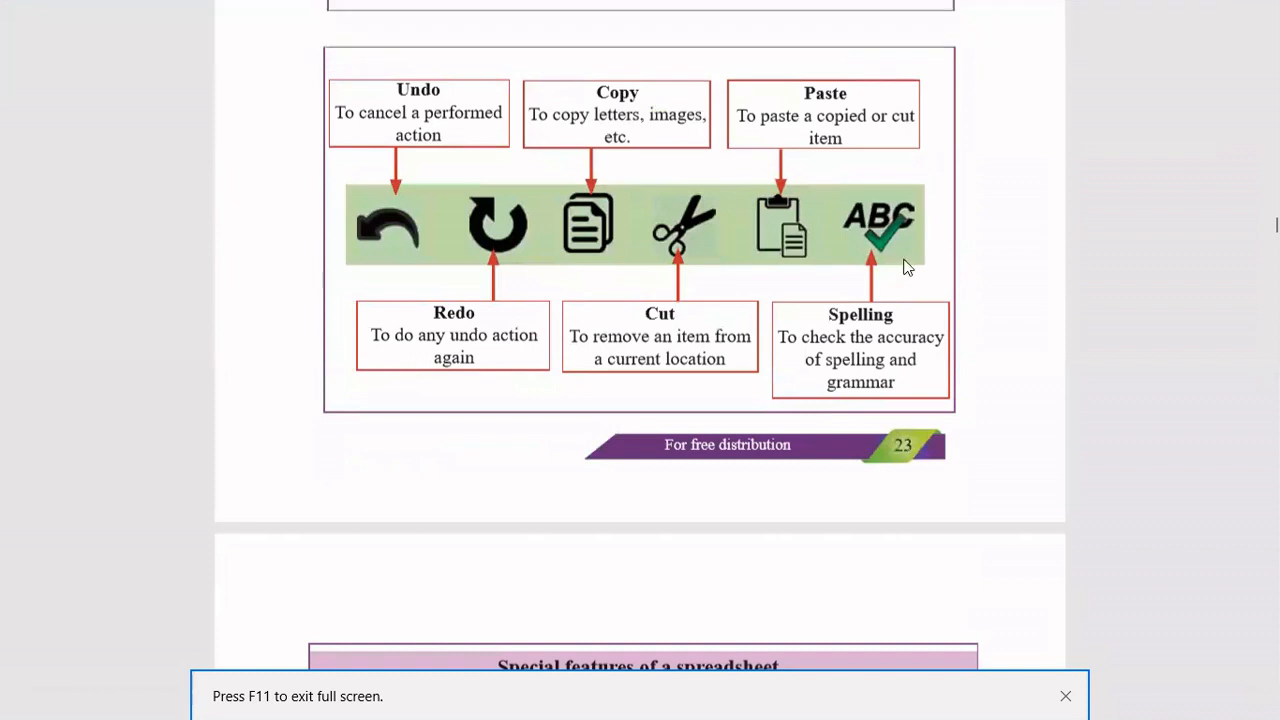
pyautogui.scroll(5, 906, 267)
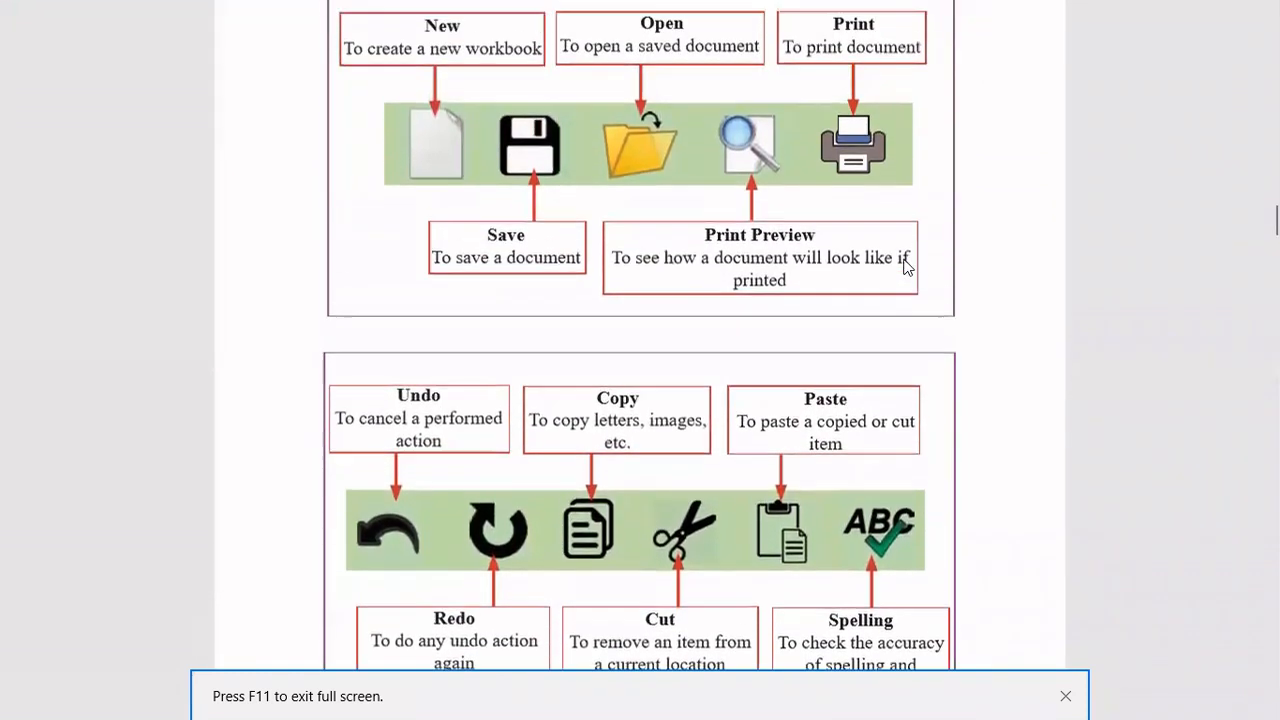
pyautogui.scroll(-4, 906, 267)
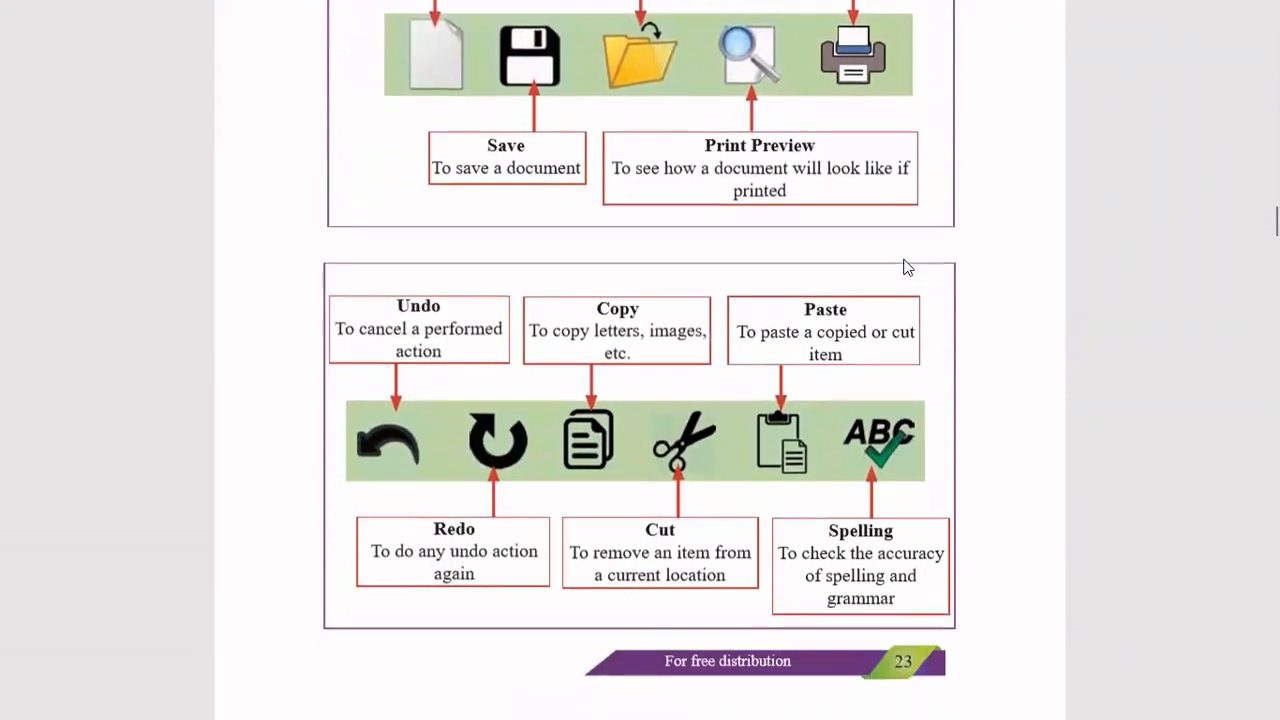
pyautogui.scroll(-7, 906, 267)
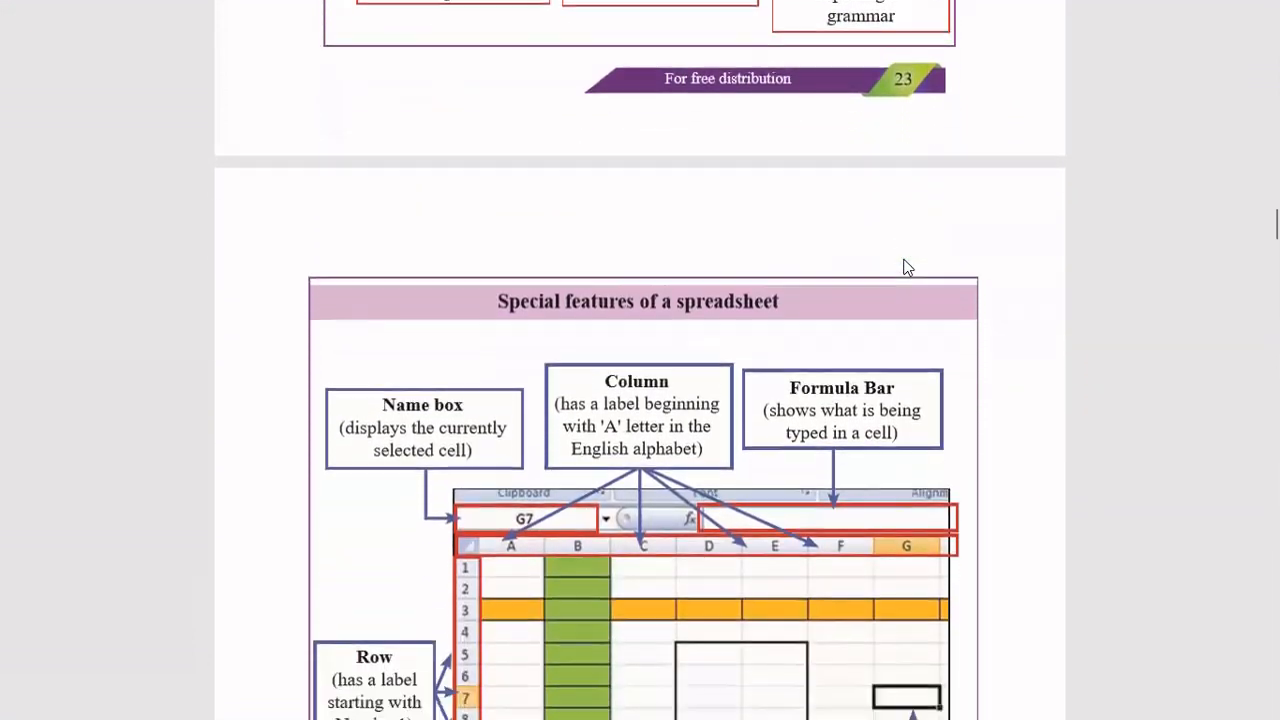
pyautogui.scroll(-1, 906, 267)
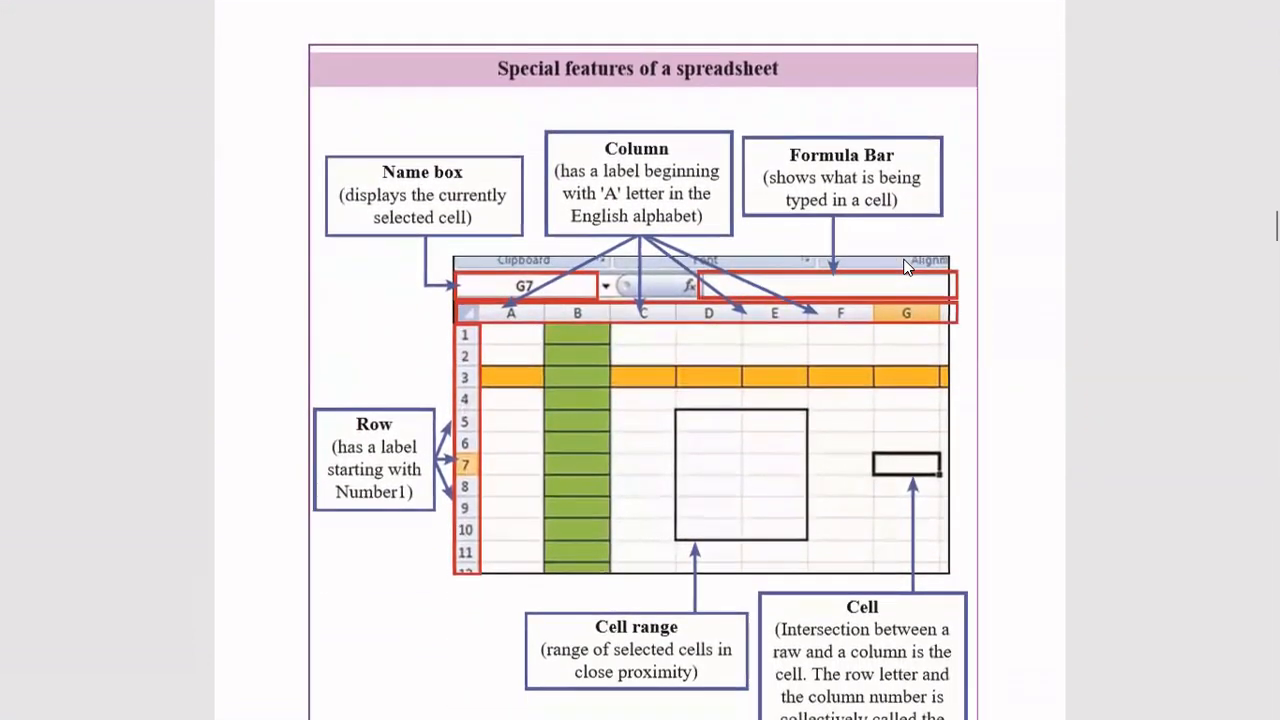
pyautogui.scroll(-1, 906, 267)
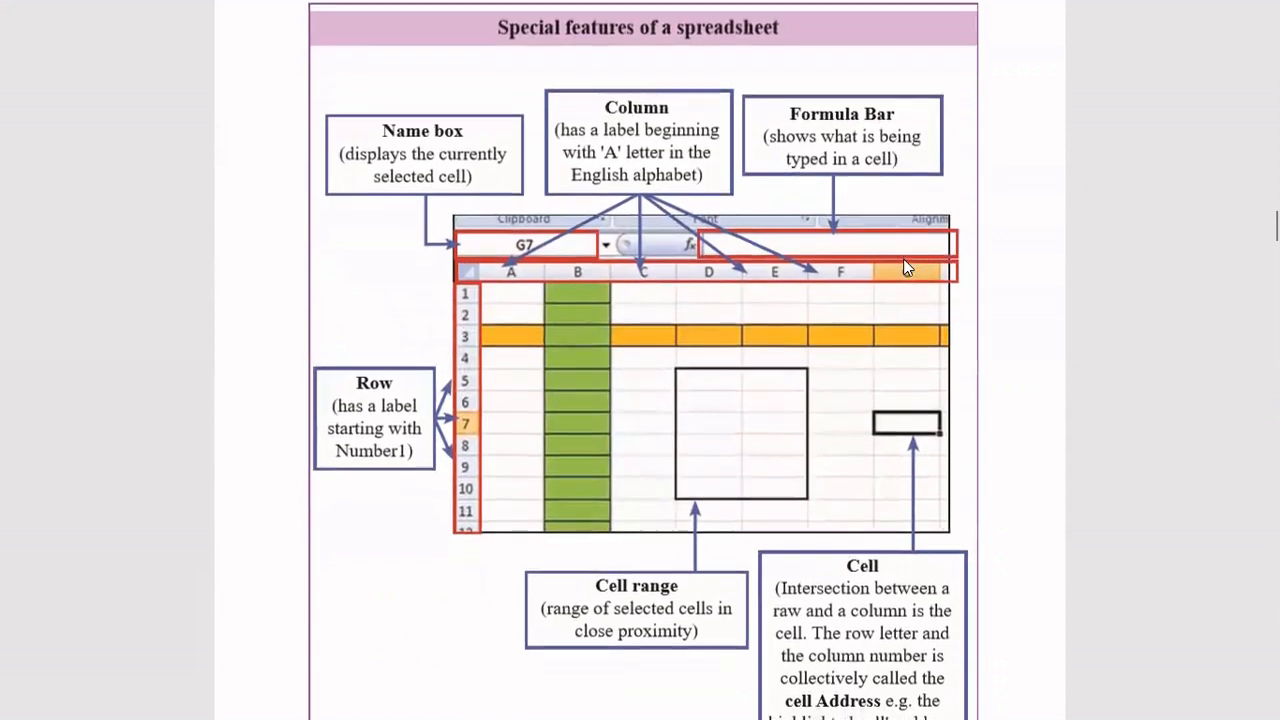
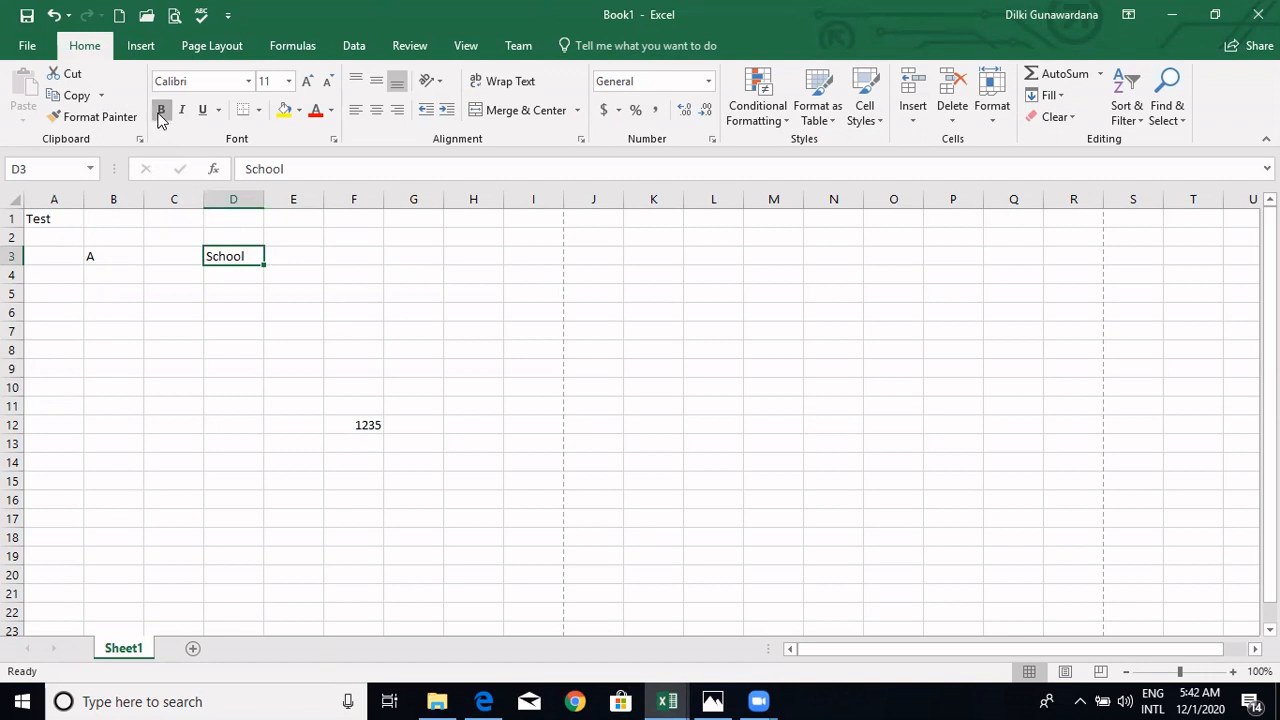
# Format "School" in cell D3 as bold, italic and underlined, in the Algerian font at size 20.
pyautogui.click(183, 111)
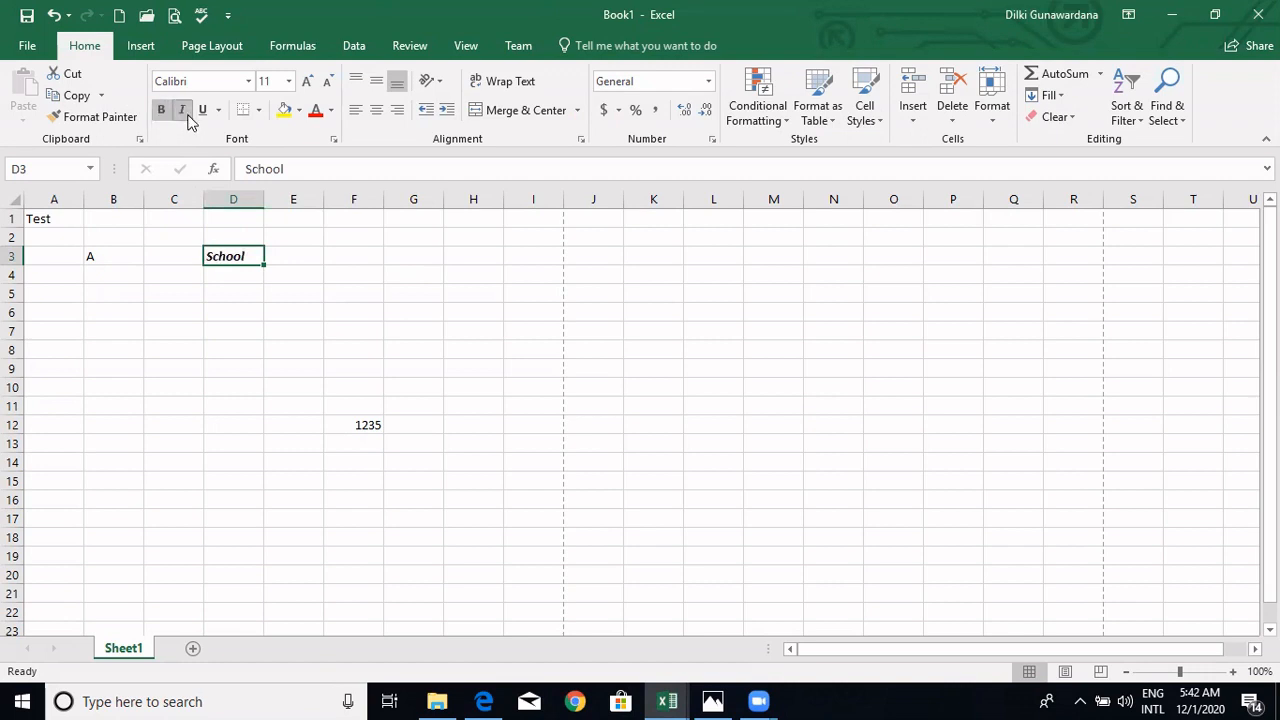
pyautogui.click(203, 112)
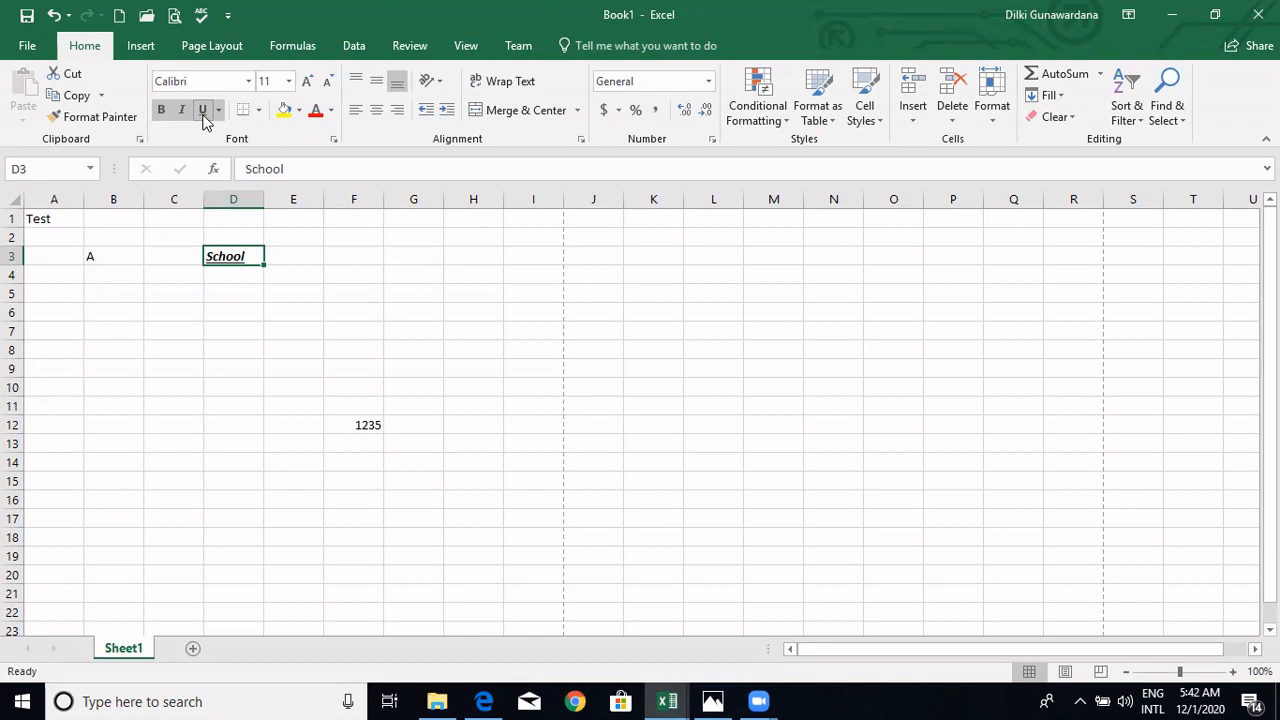
pyautogui.click(248, 81)
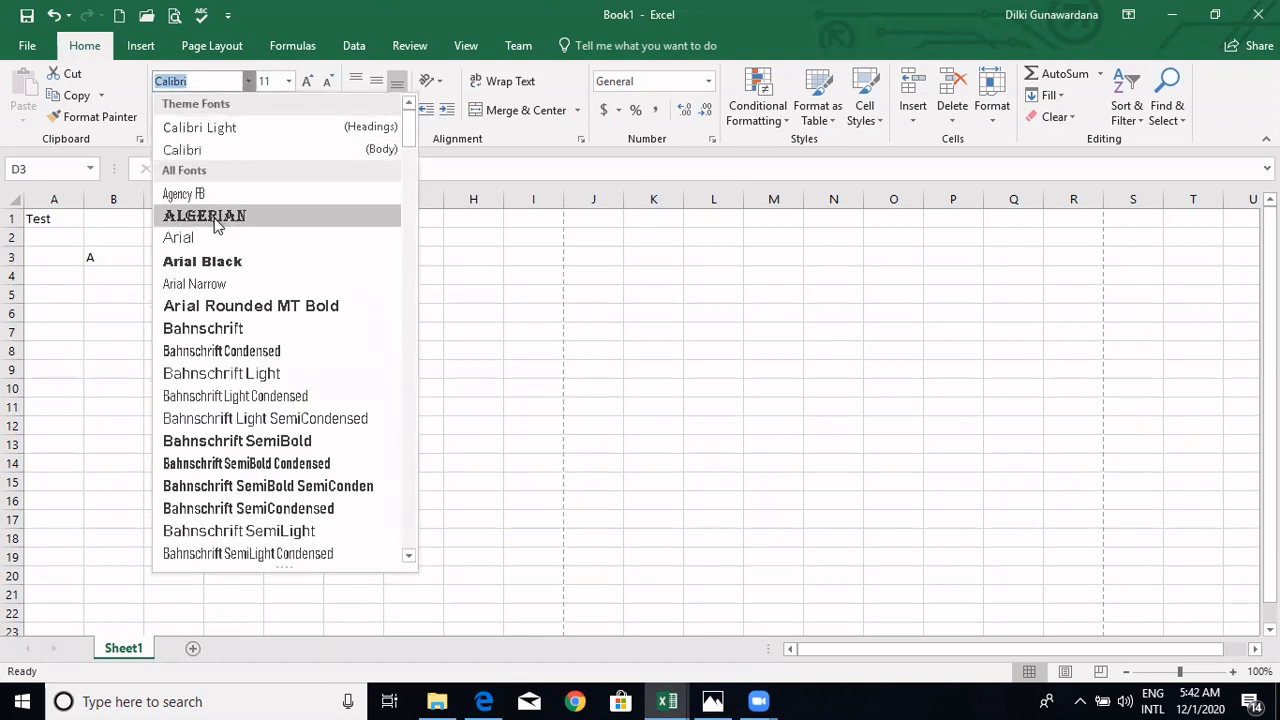
pyautogui.click(213, 216)
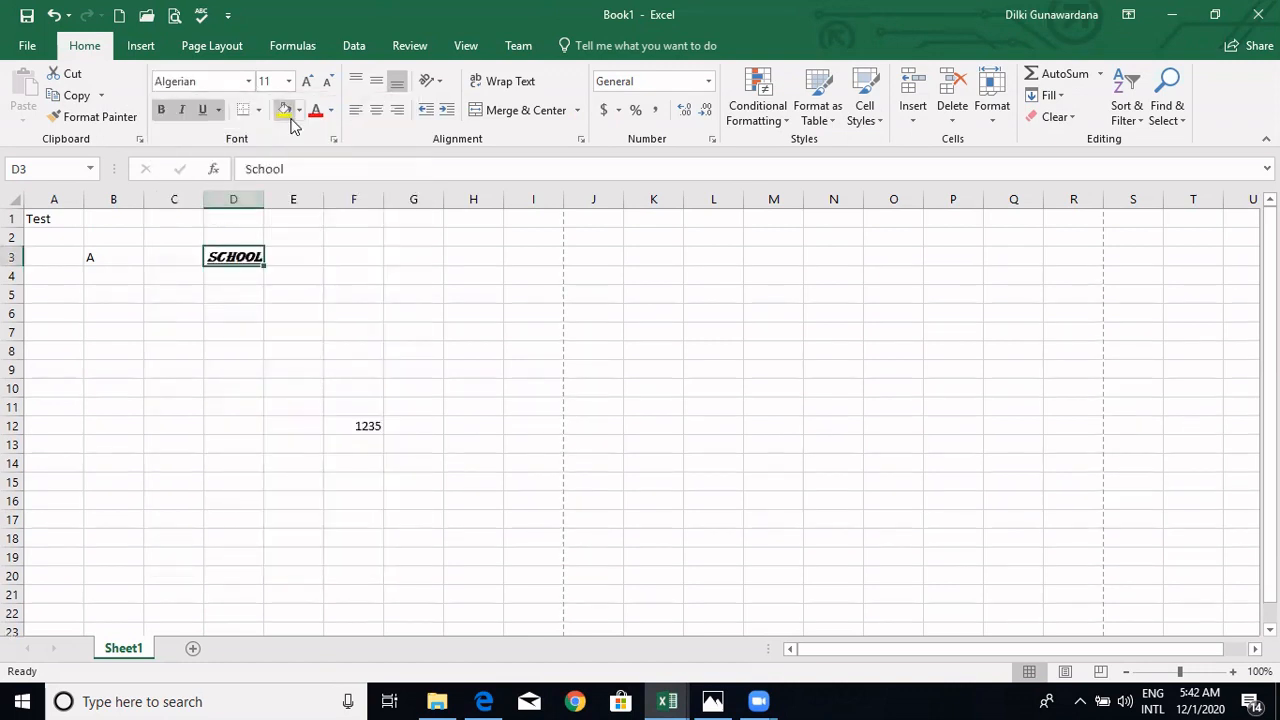
pyautogui.click(289, 84)
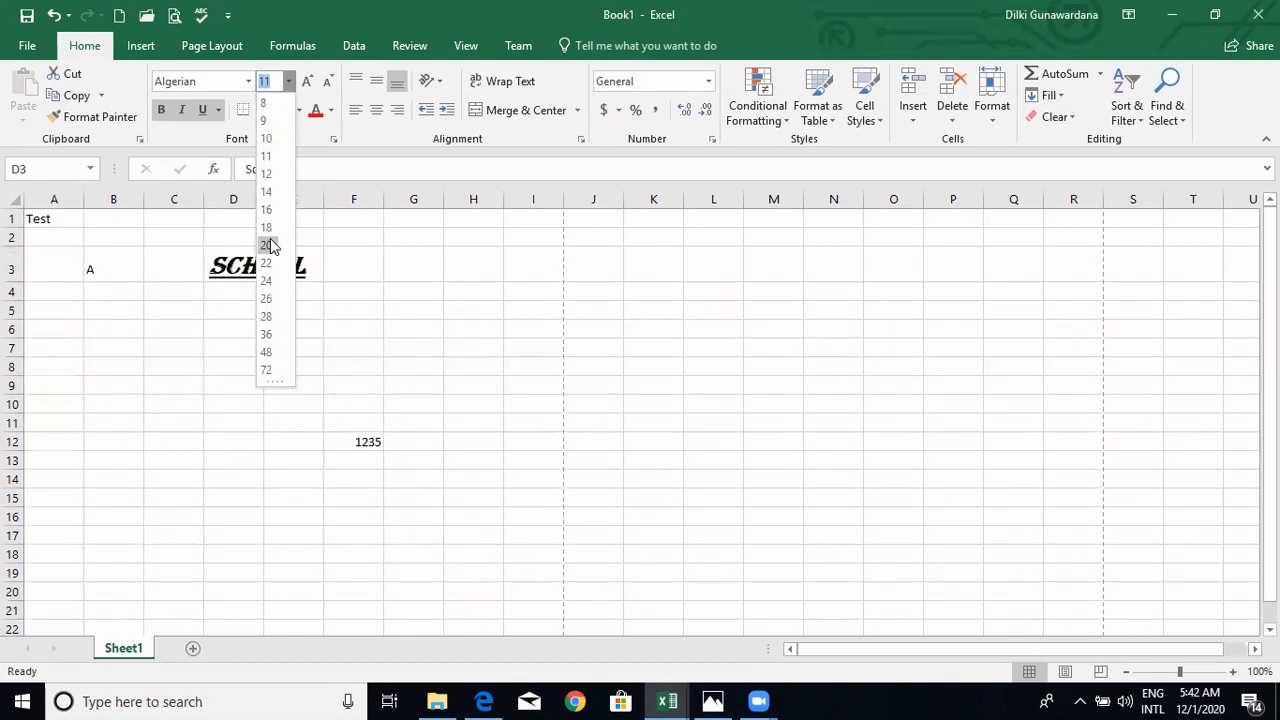
pyautogui.click(270, 240)
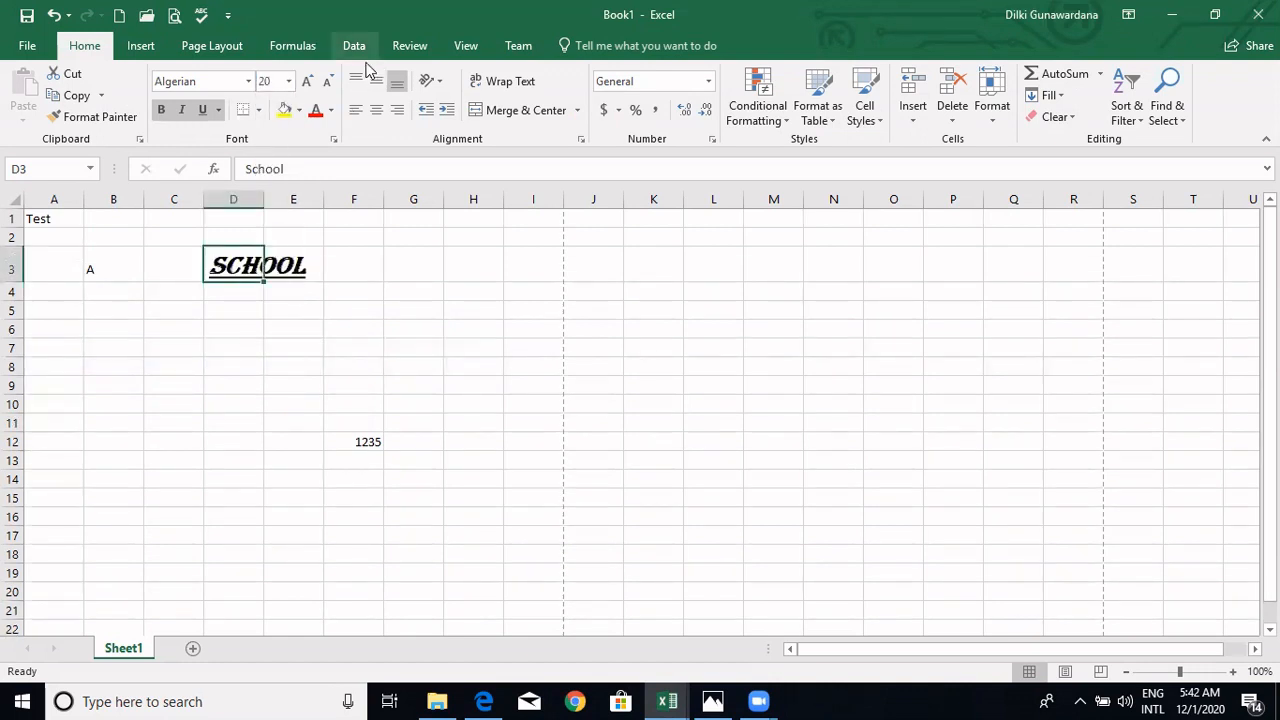
# Fill cell D3 with a gray theme color and widen column D to about 20.86.
pyautogui.click(299, 110)
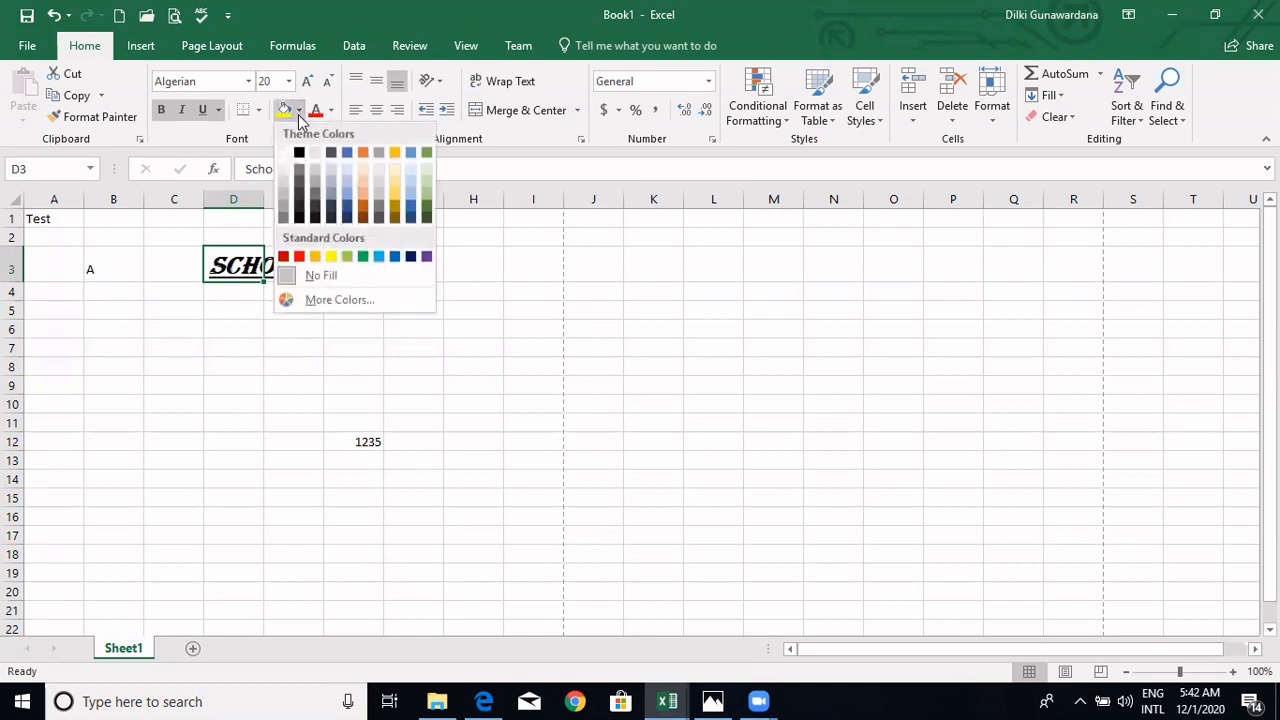
pyautogui.click(311, 176)
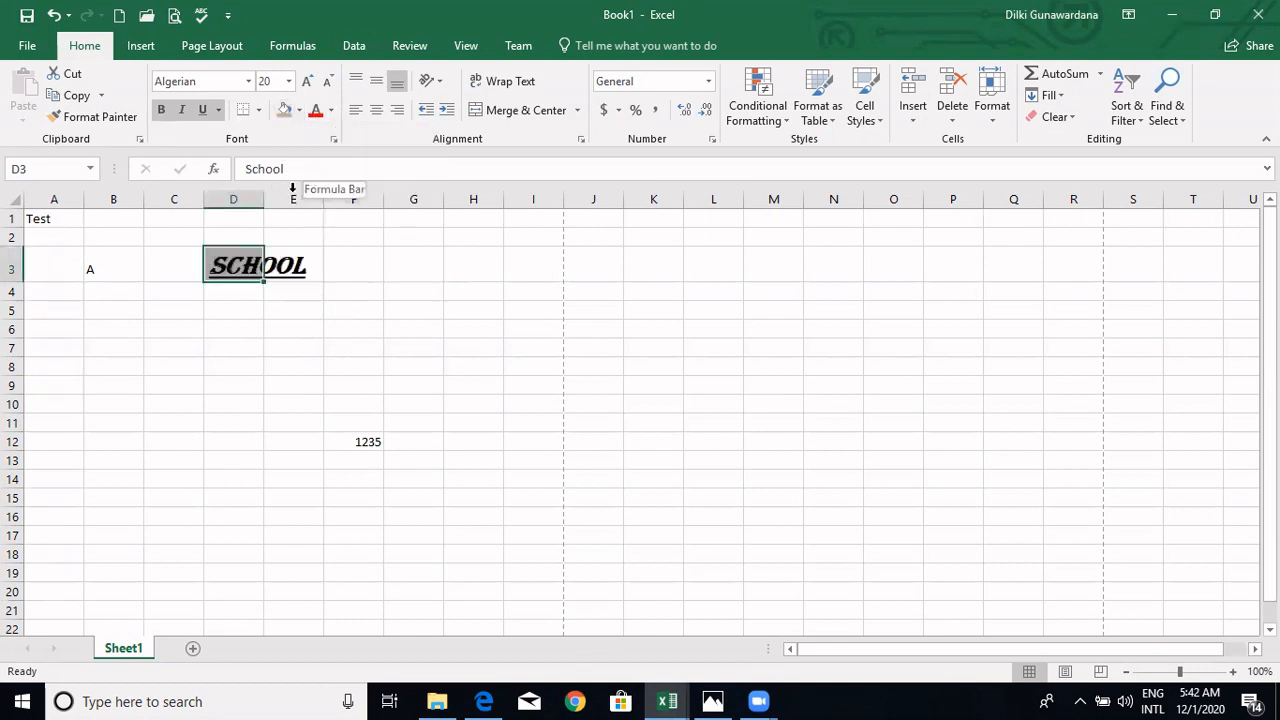
pyautogui.moveTo(264, 199); pyautogui.dragTo(346, 199)
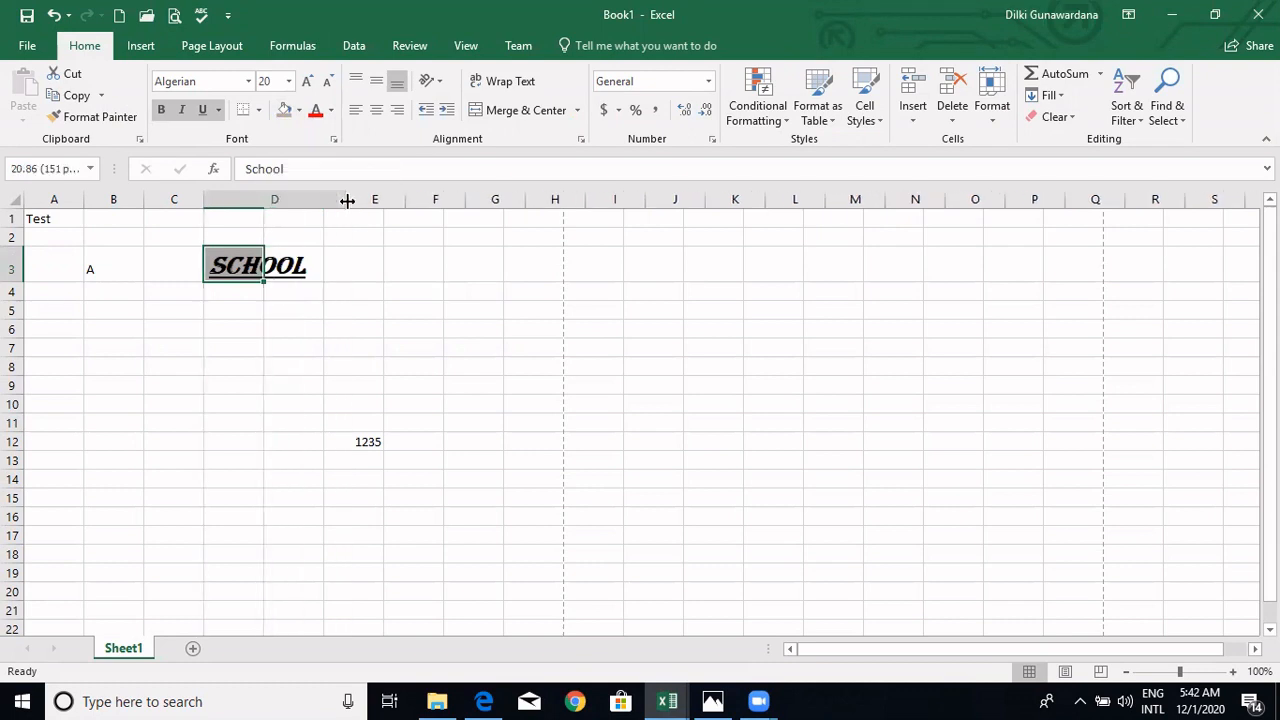
# Apply a red font color to "School" in cell D3 and check the sheet in the print preview.
pyautogui.click(316, 111)
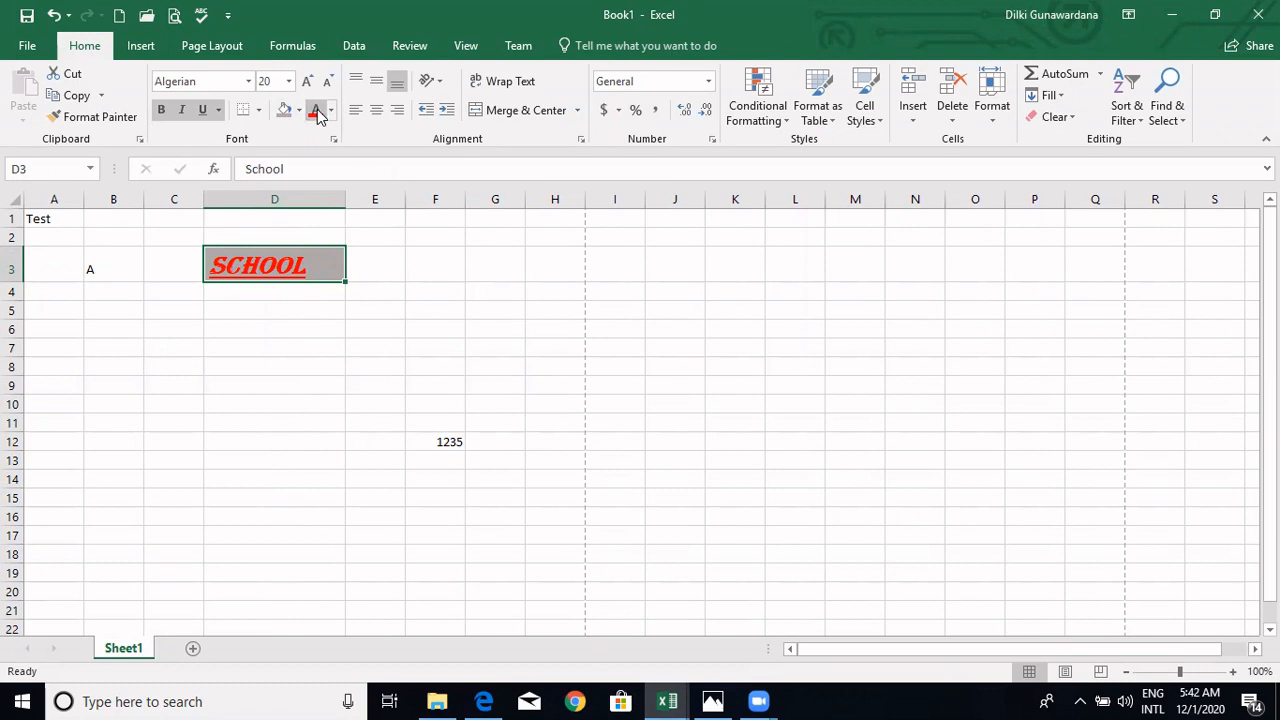
pyautogui.click(275, 317)
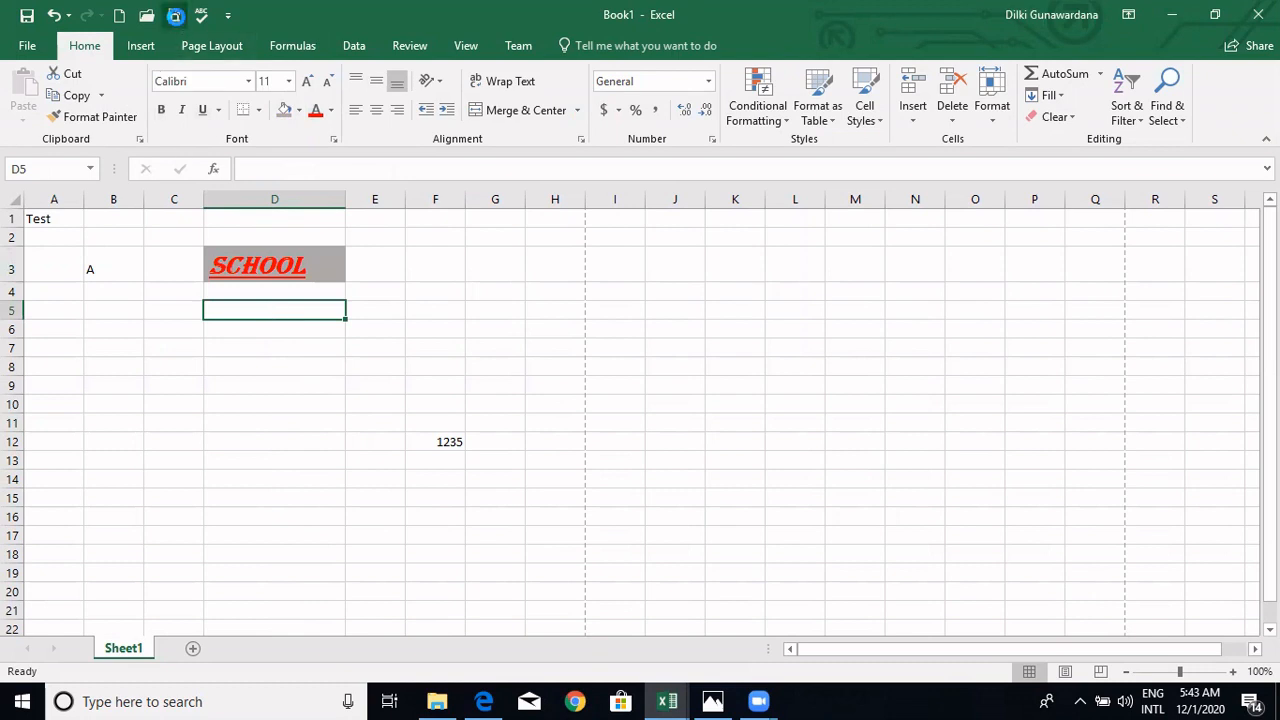
pyautogui.click(174, 15)
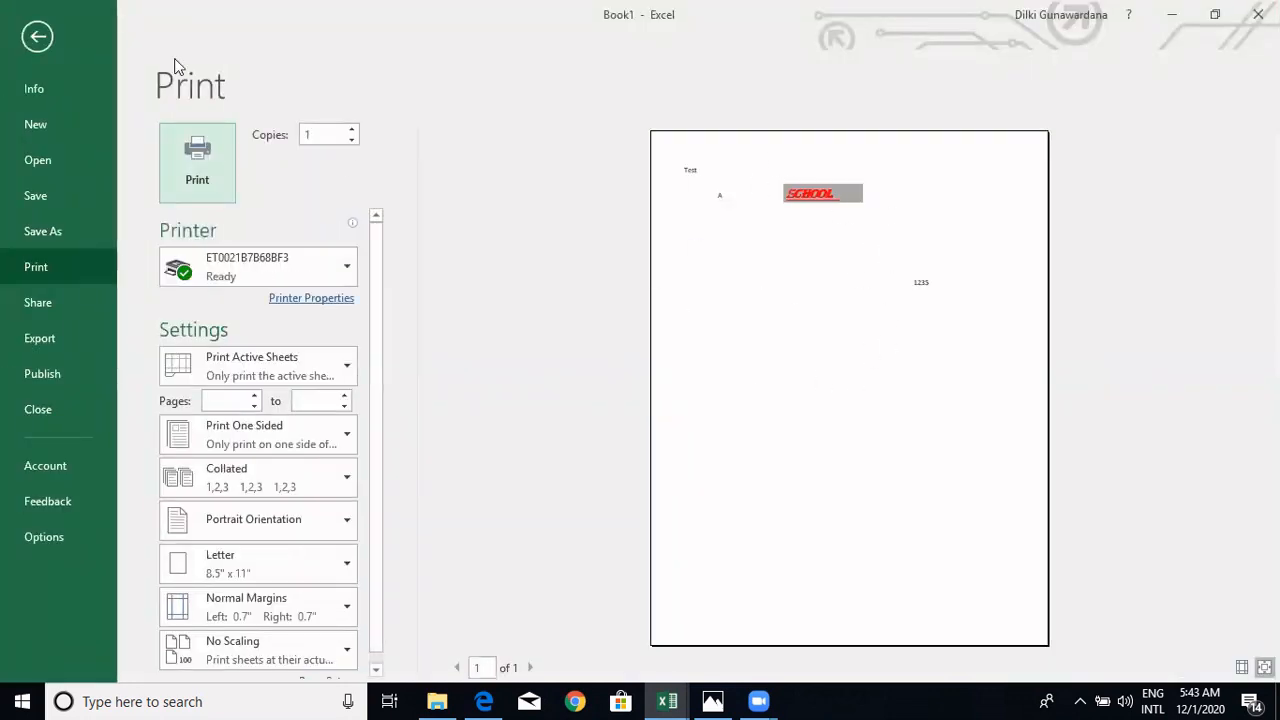
pyautogui.click(51, 32)
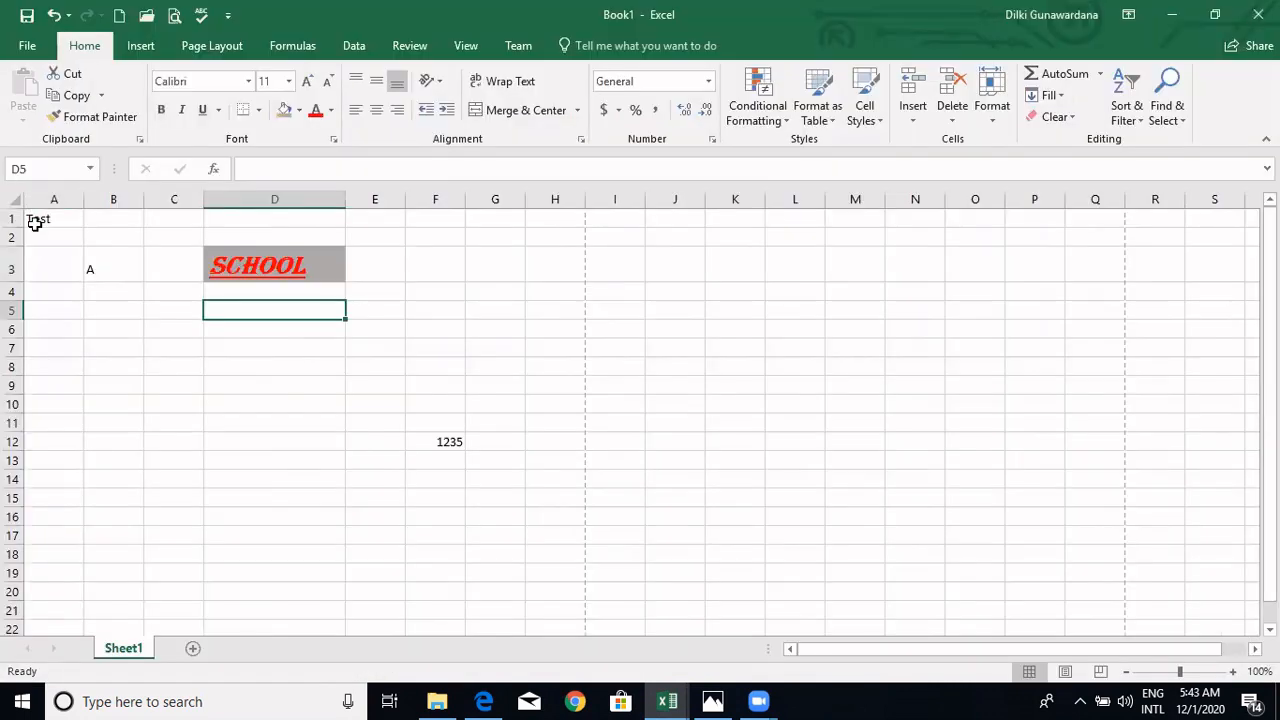
# Apply All Borders to the range A1:G13 and check the bordered table in the print preview.
pyautogui.moveTo(40, 217); pyautogui.dragTo(508, 466)
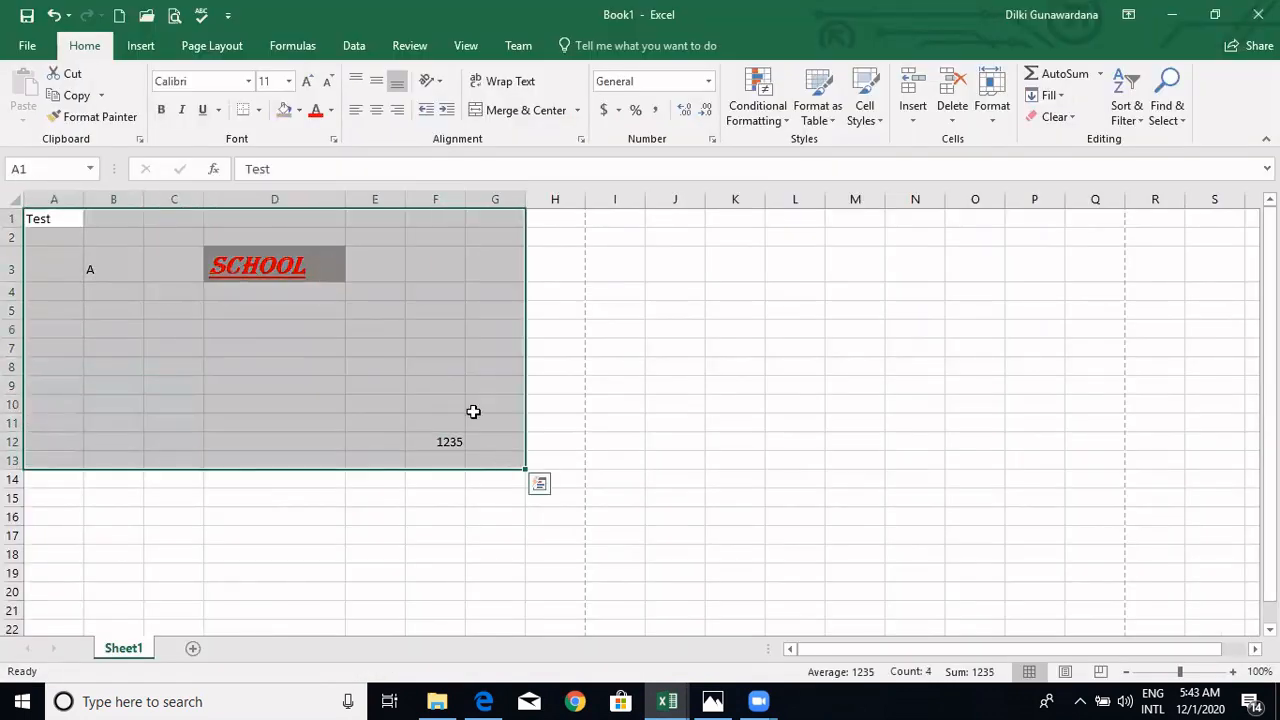
pyautogui.click(261, 110)
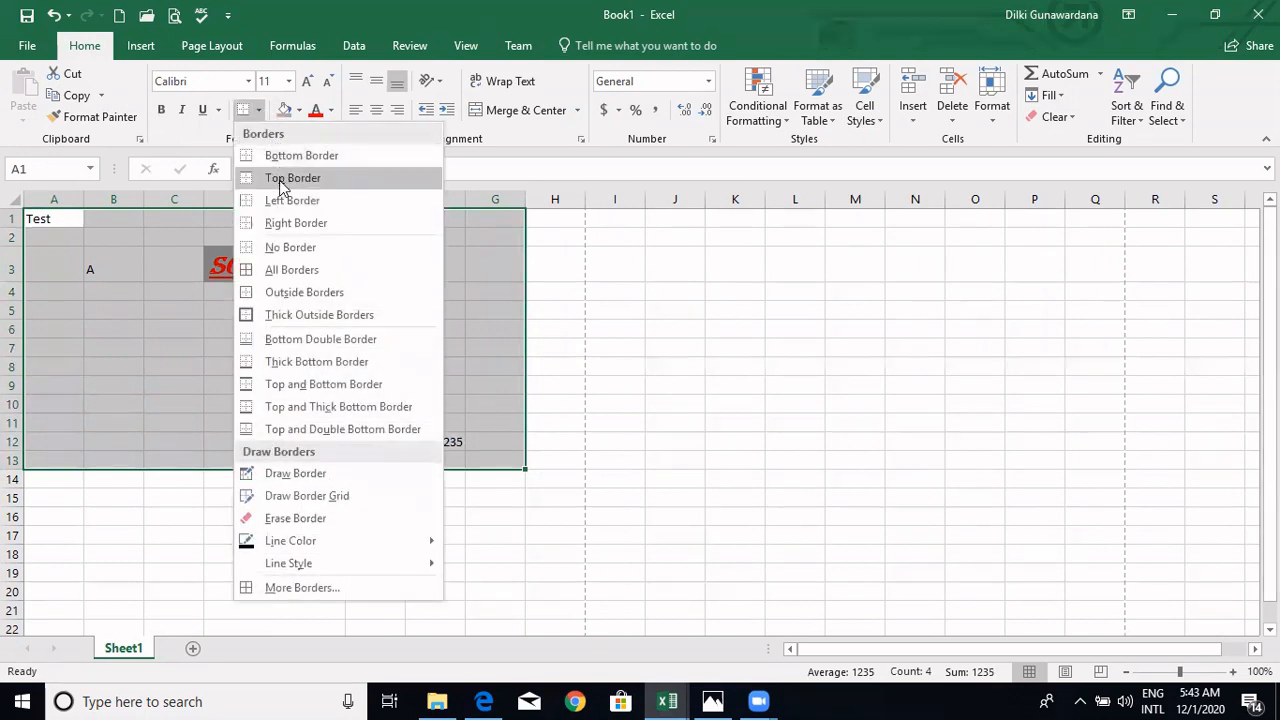
pyautogui.click(283, 270)
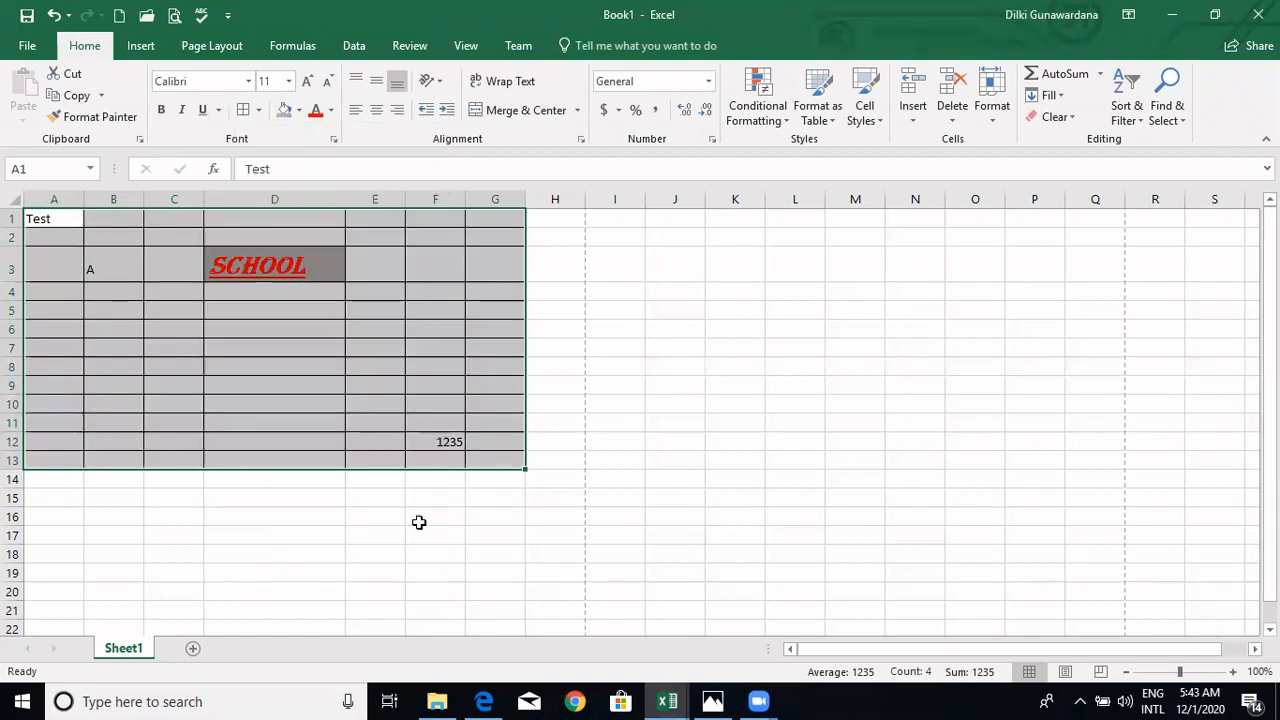
pyautogui.click(430, 569)
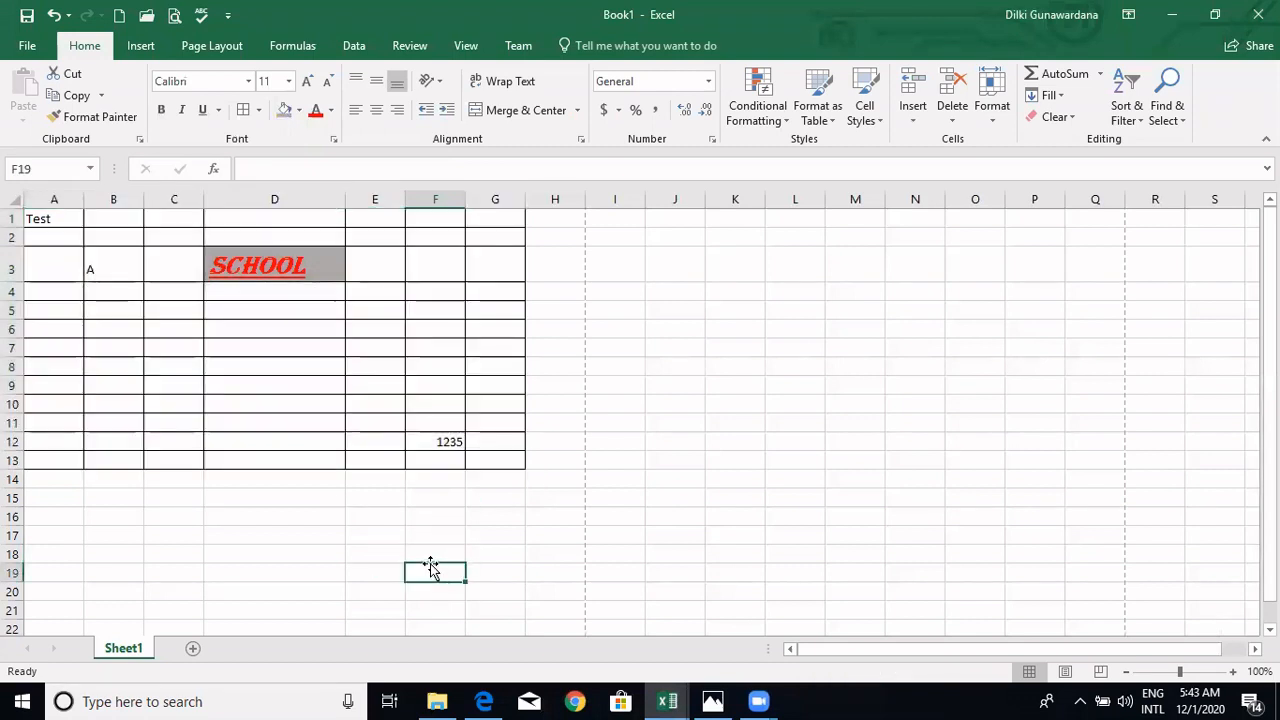
pyautogui.click(174, 15)
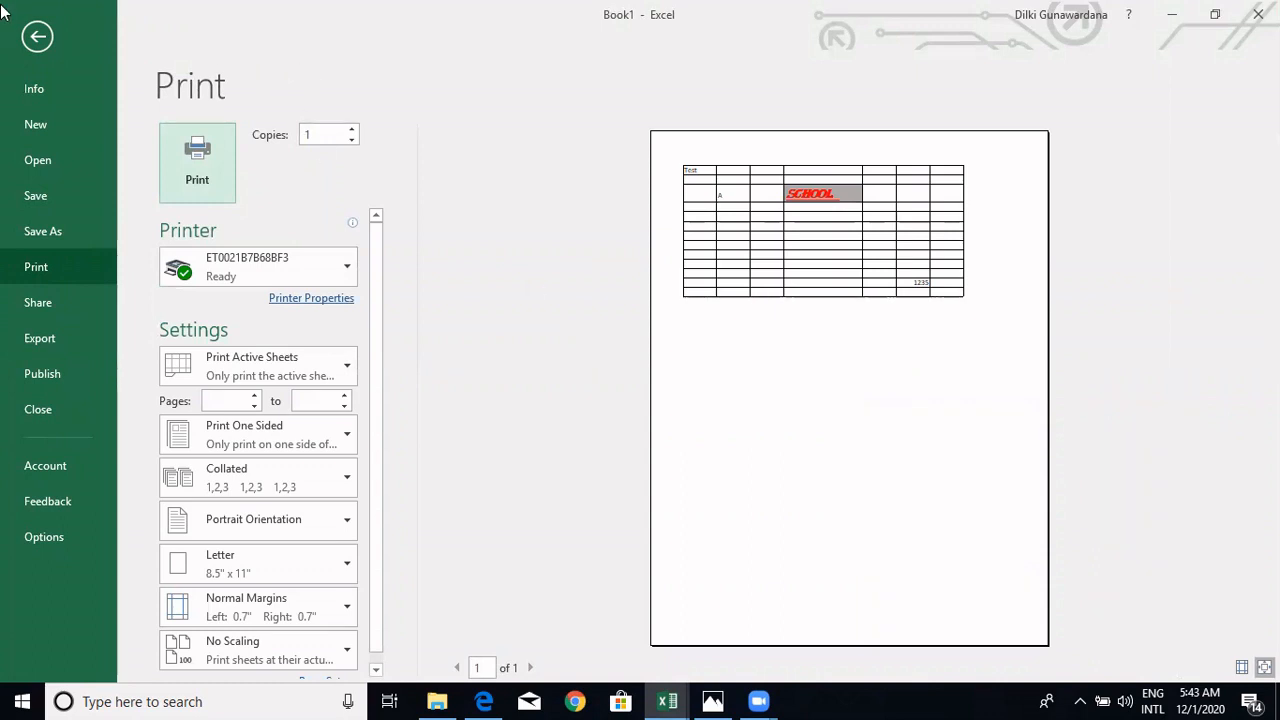
pyautogui.click(35, 32)
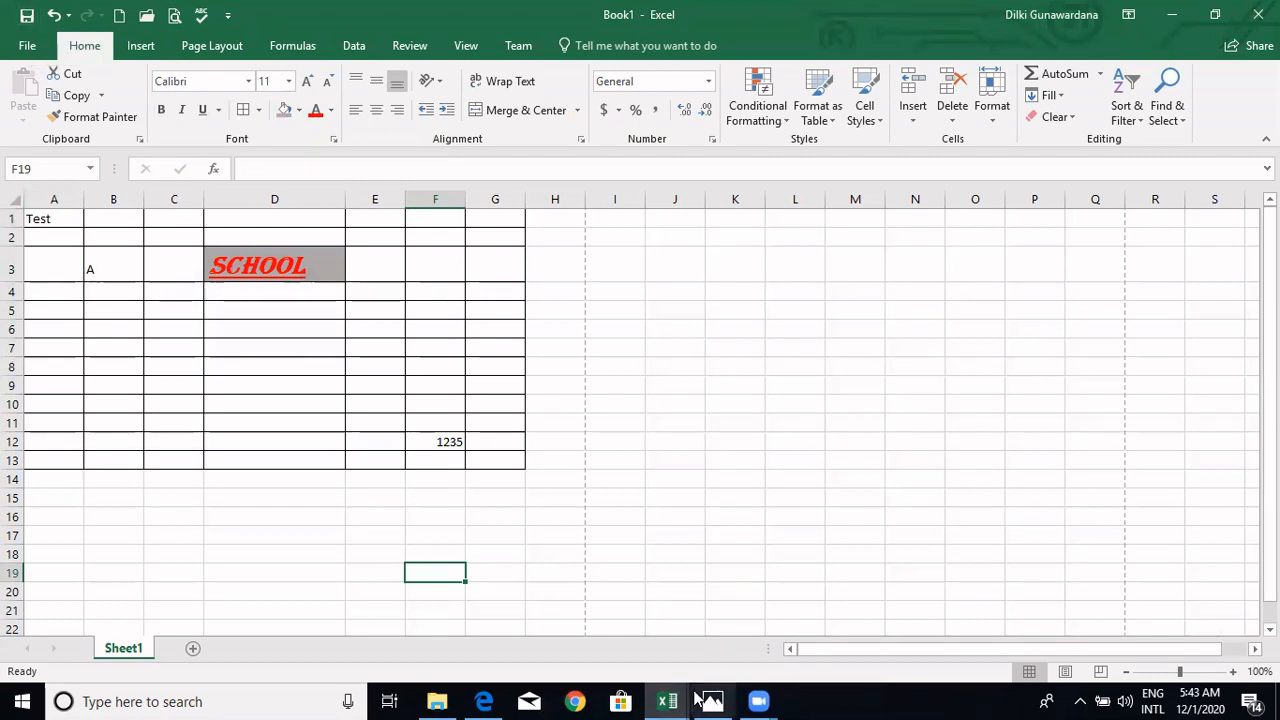
# Switch to Microsoft Edge and view the "Alignment and positioning tools" section of the ICT reading PDF.
pyautogui.click(483, 701)
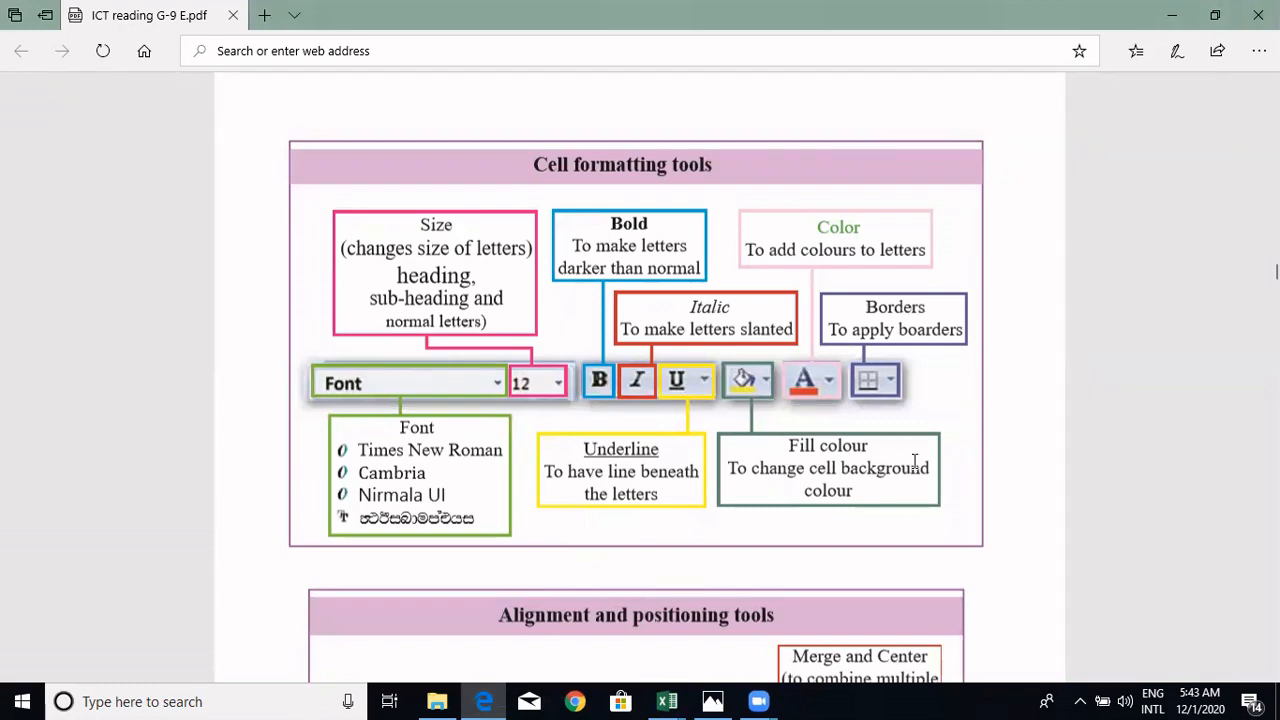
pyautogui.scroll(-2, 920, 401)
pyautogui.scroll(-3, 921, 403)
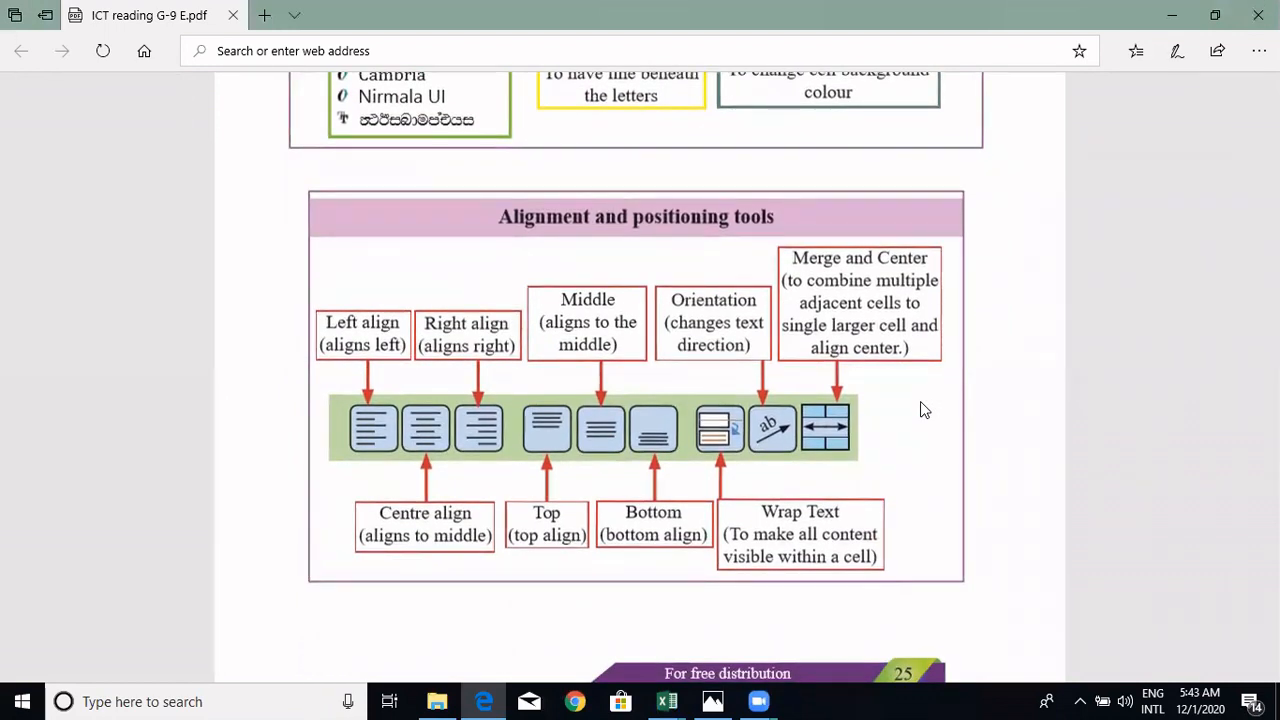
# Read through the "Alignment and positioning tools" section of the PDF and switch back to Excel.
pyautogui.scroll(-1, 920, 410)
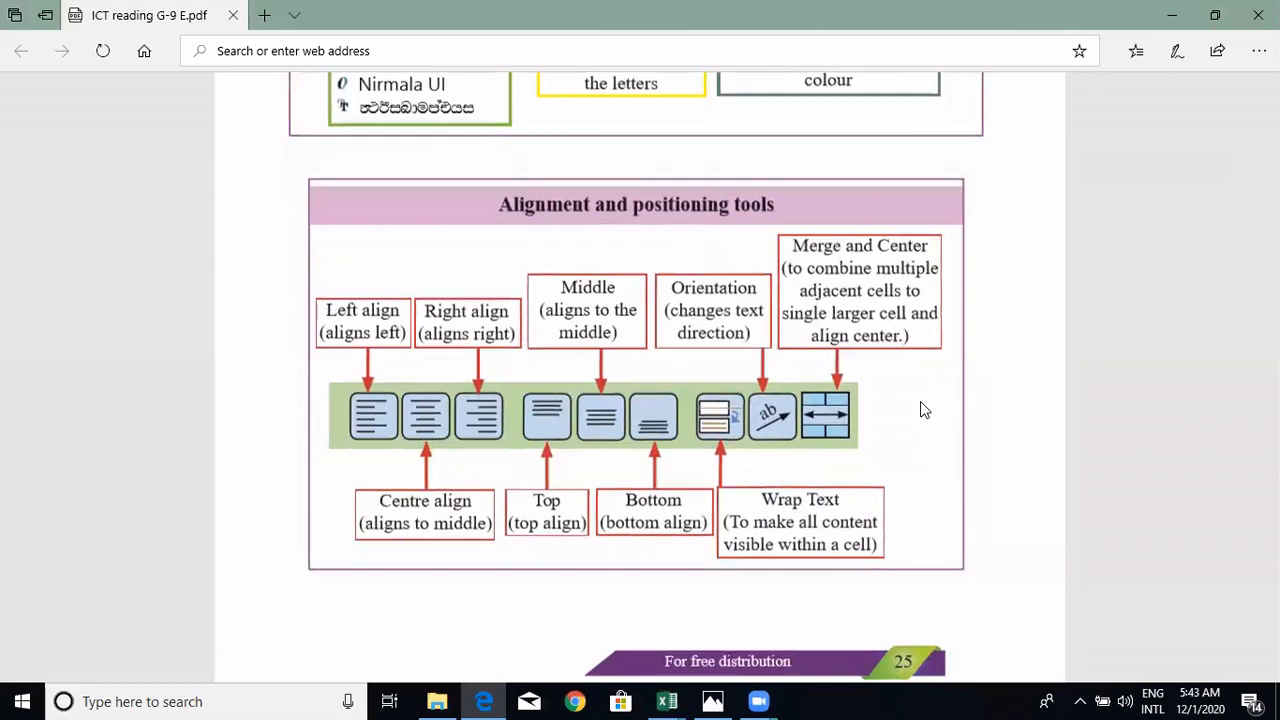
pyautogui.scroll(-1, 920, 410)
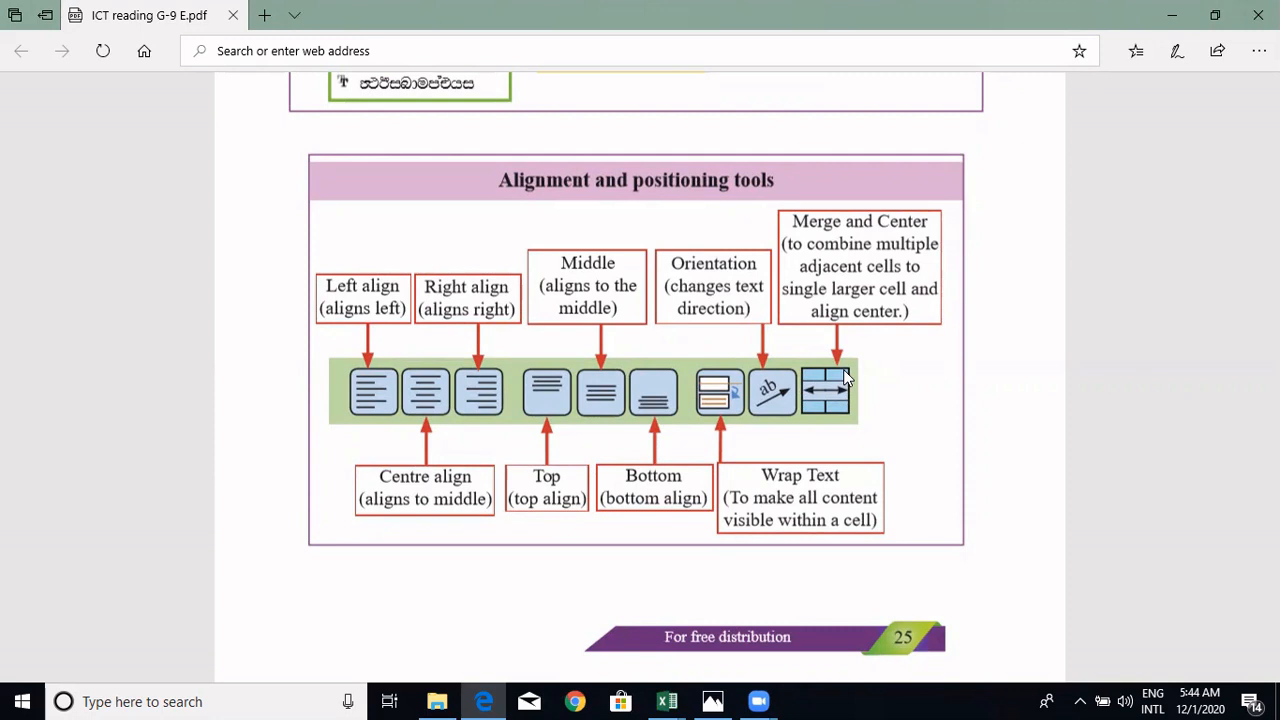
pyautogui.click(667, 701)
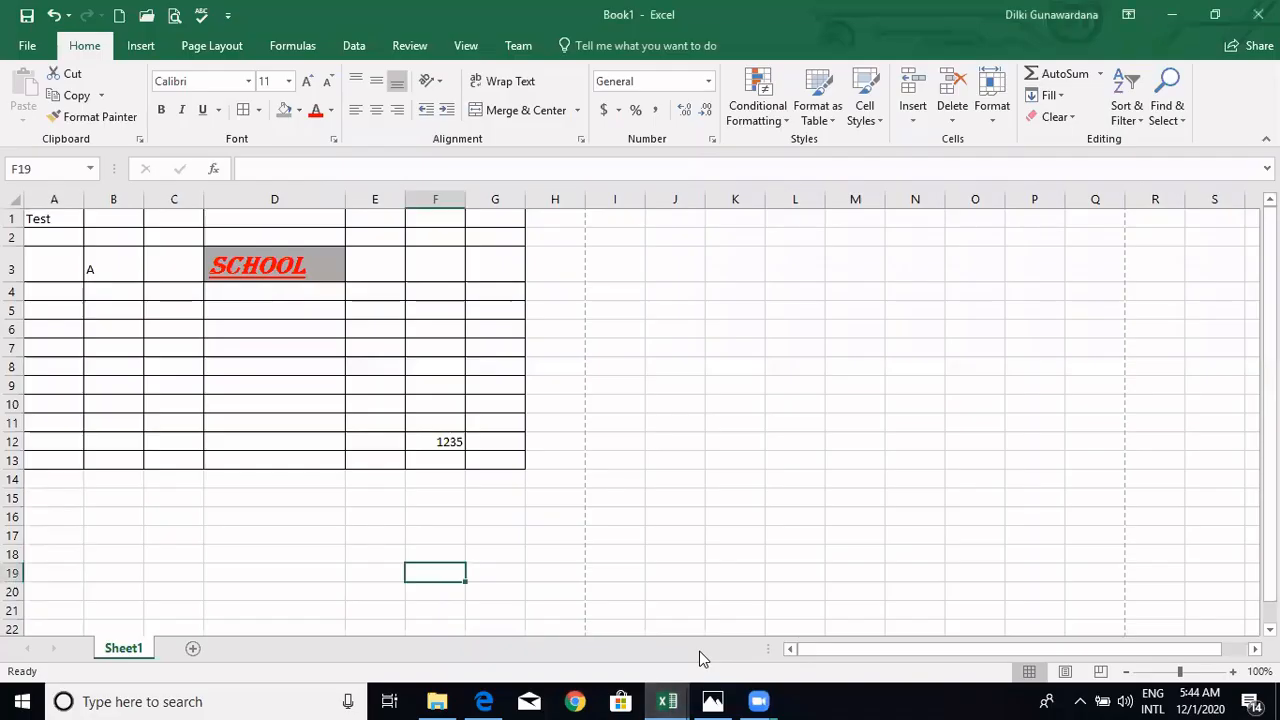
pyautogui.click(700, 658)
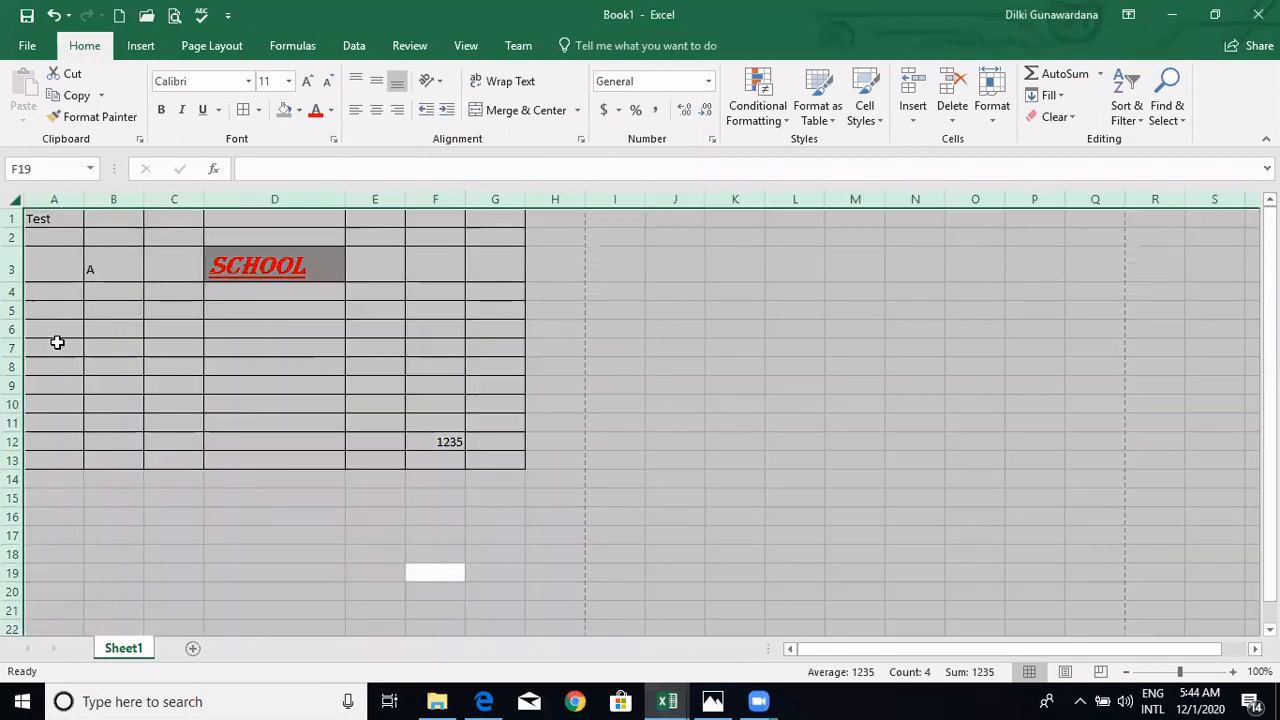
pyautogui.hotkey('ctrl', 'a')
# Try the left, center and right alignments on the empty cell E13.
pyautogui.click(356, 461)
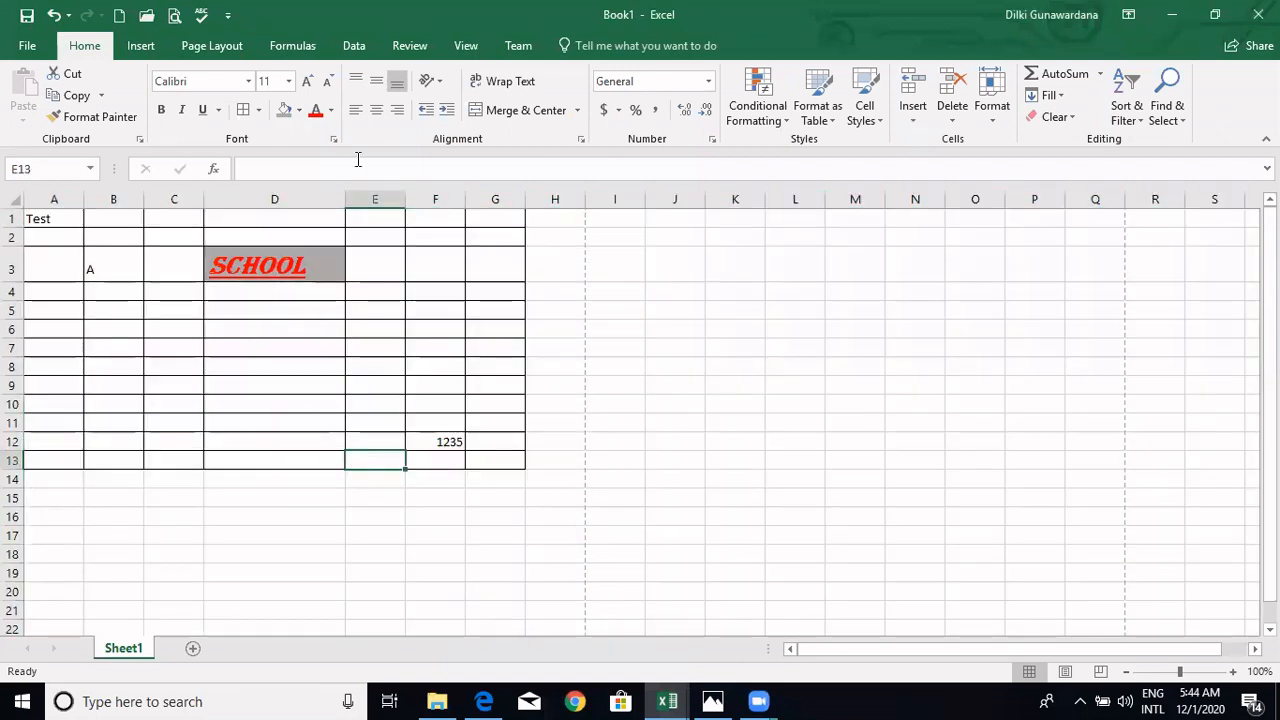
pyautogui.click(355, 111)
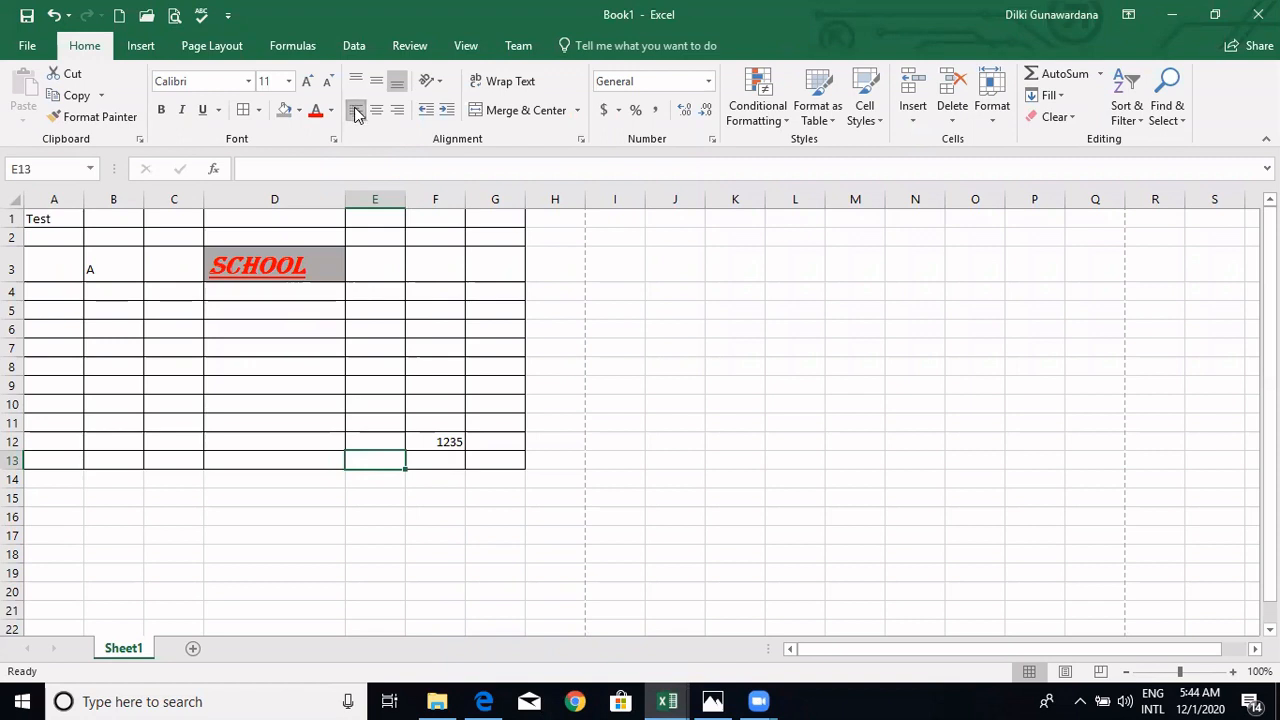
pyautogui.click(375, 116)
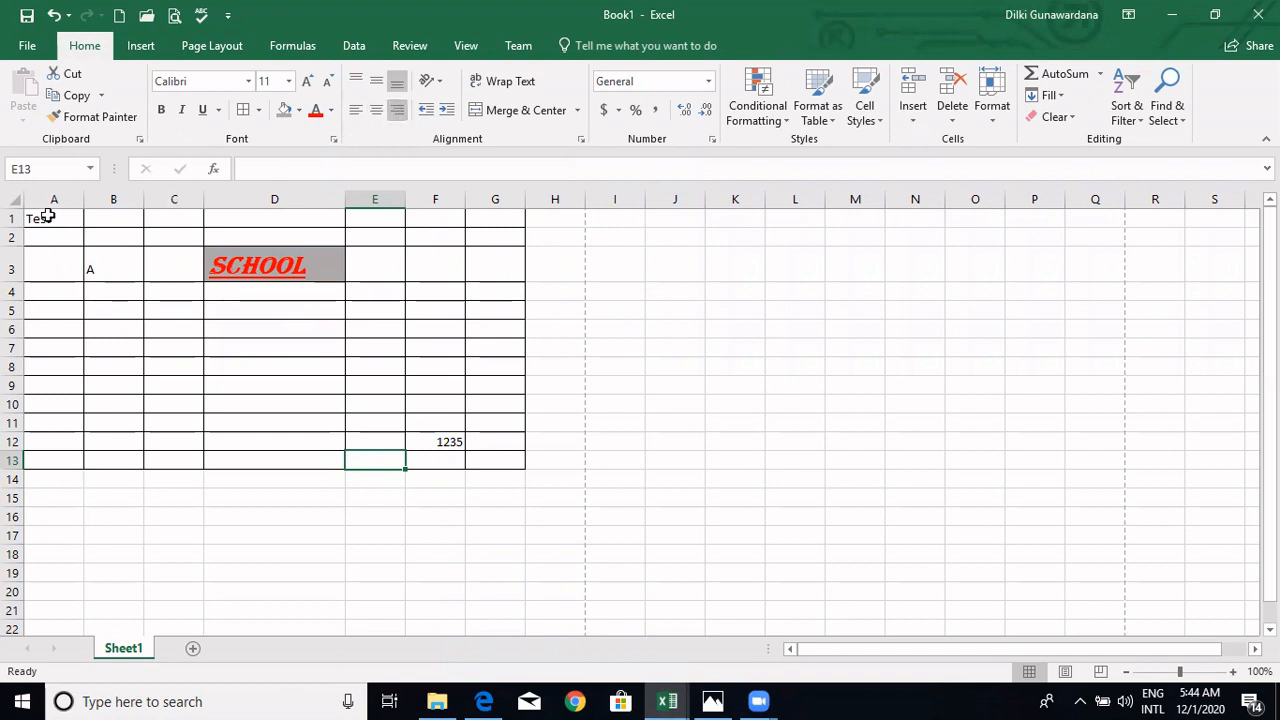
# Apply left, center and finally right alignment to the whole bordered range A1:G13.
pyautogui.moveTo(49, 210); pyautogui.dragTo(62, 243)
pyautogui.hotkey('ctrl', 'a')
pyautogui.click(355, 110)
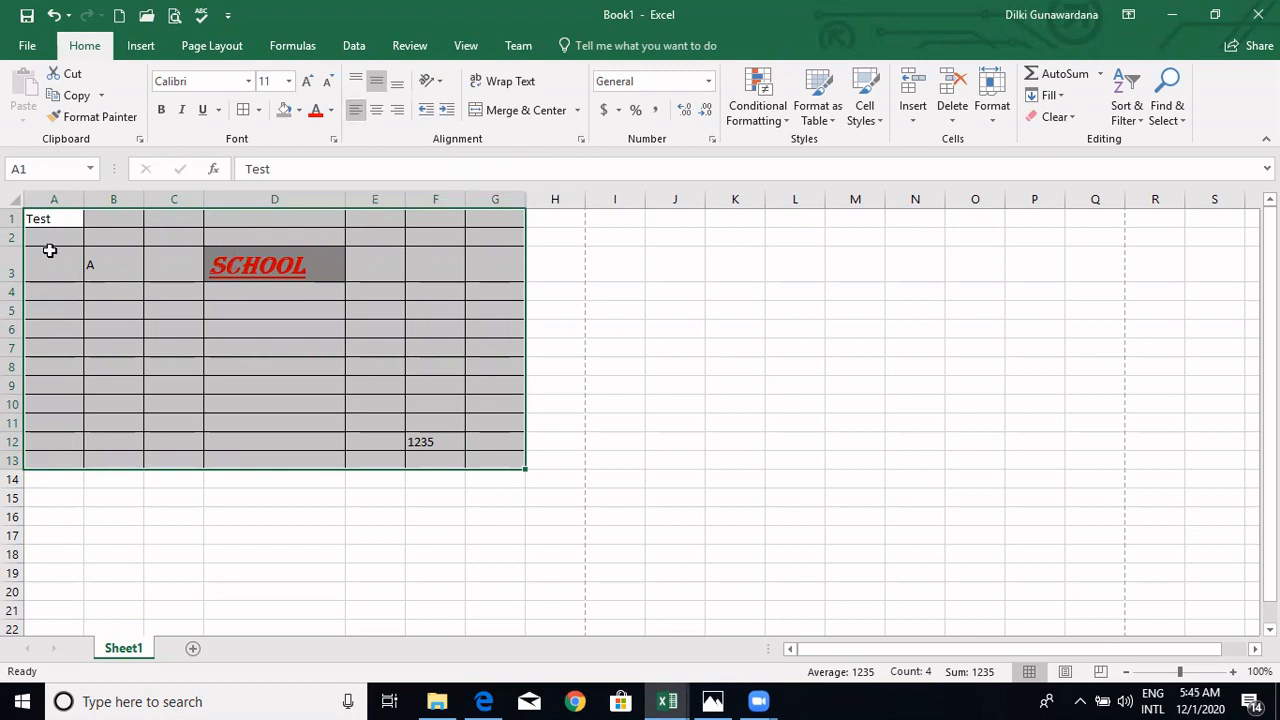
pyautogui.click(376, 109)
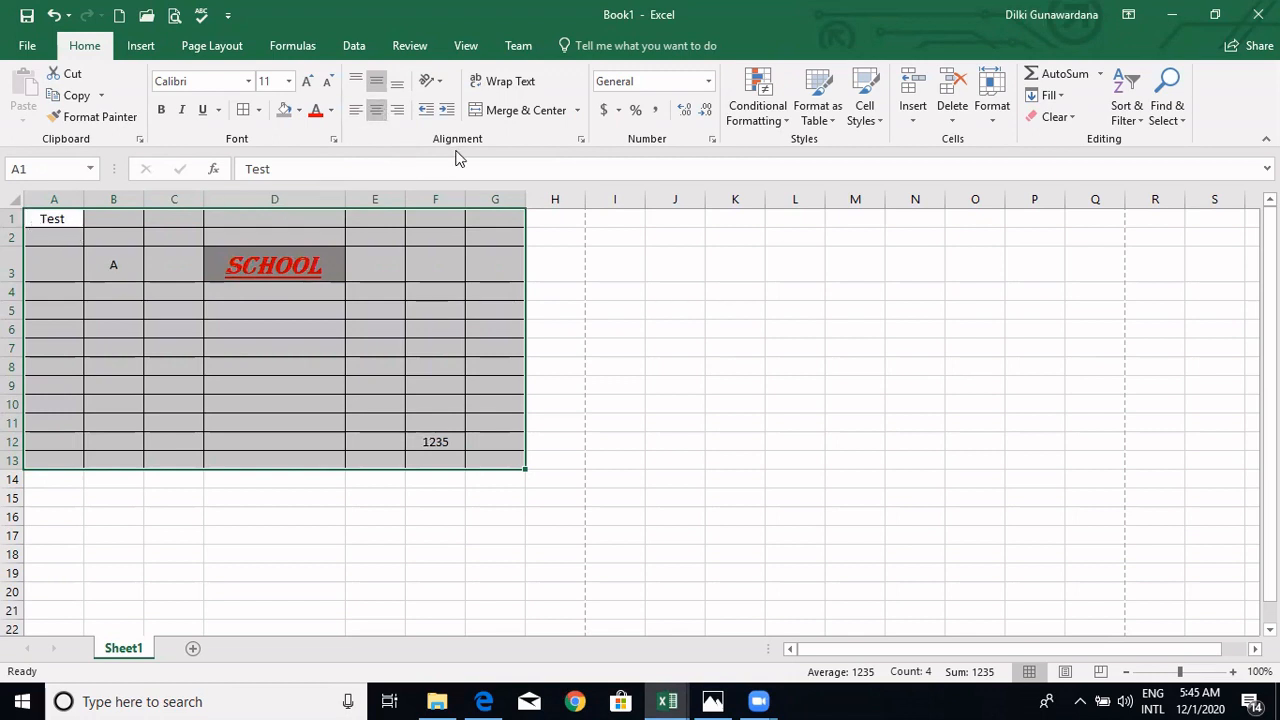
pyautogui.click(397, 109)
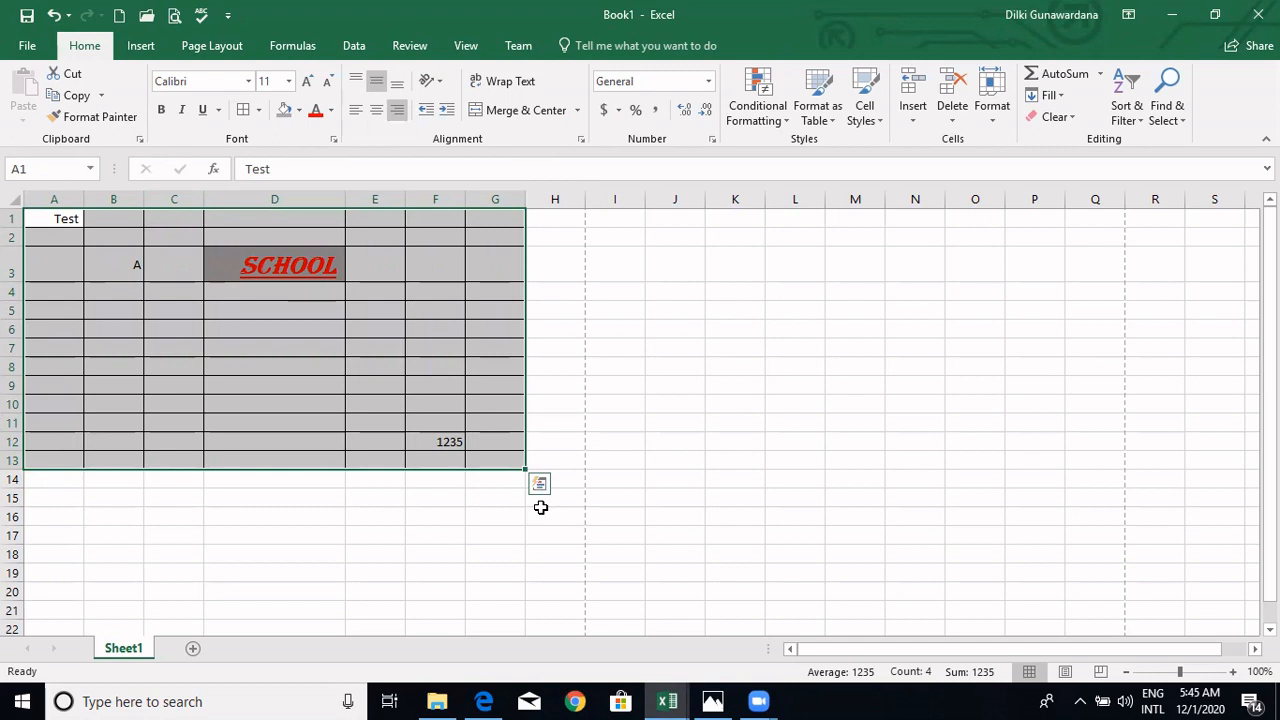
# Apply Top Align and finally Middle Align to the range A1:G13, and bottom-align the "A" in cell B3.
pyautogui.click(358, 81)
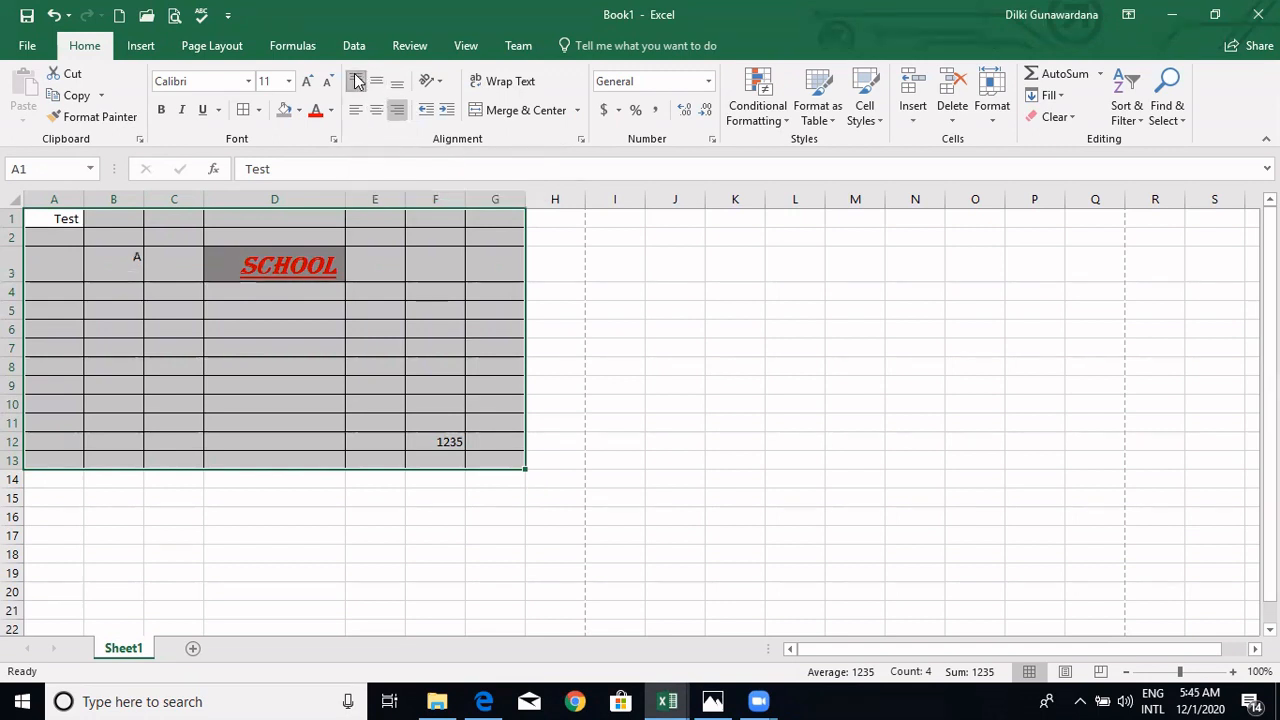
pyautogui.click(375, 84)
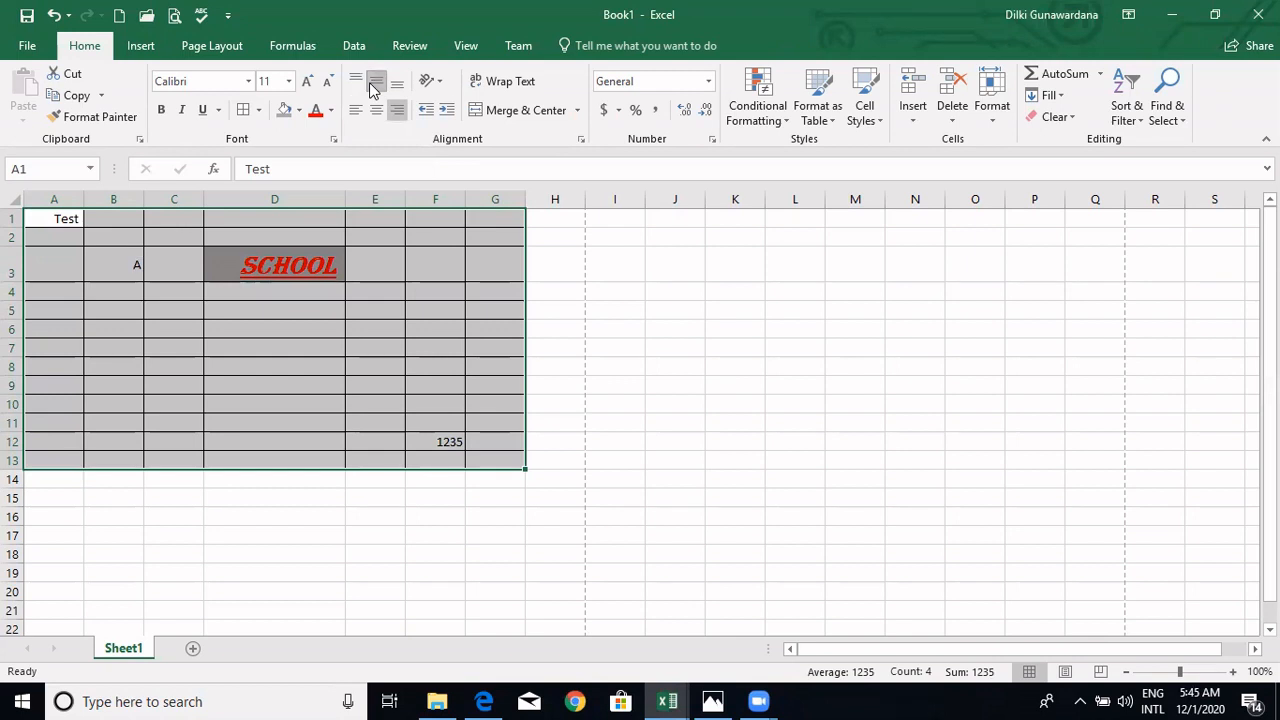
pyautogui.click(123, 266)
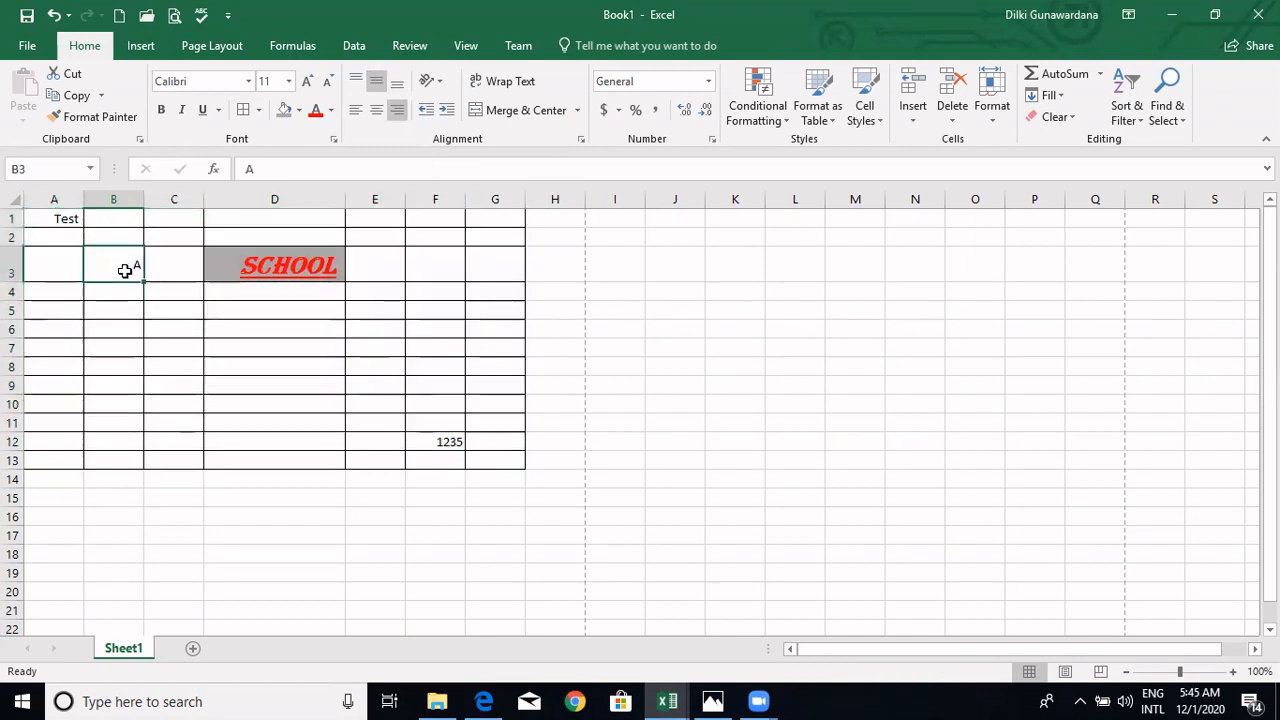
pyautogui.click(397, 88)
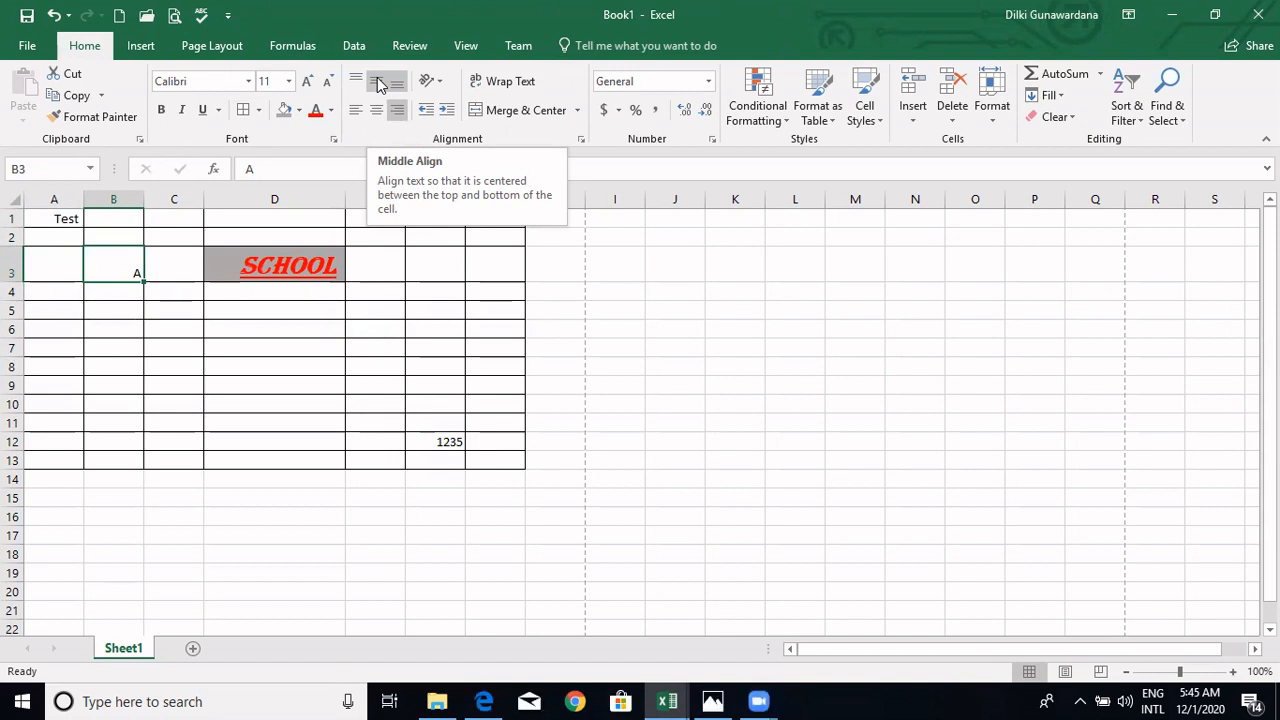
# Apply the Angle Clockwise, Vertical Text and finally Rotate Text Up orientations to the number in cell F12.
pyautogui.click(451, 441)
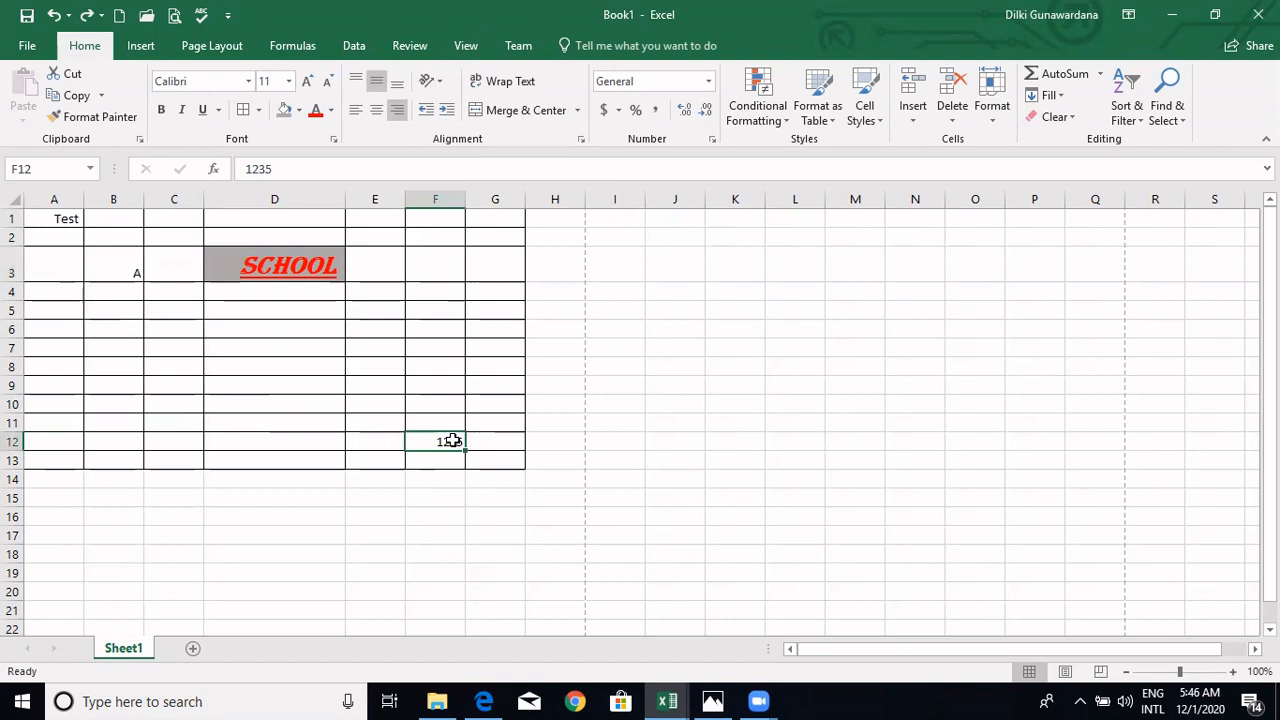
pyautogui.click(441, 83)
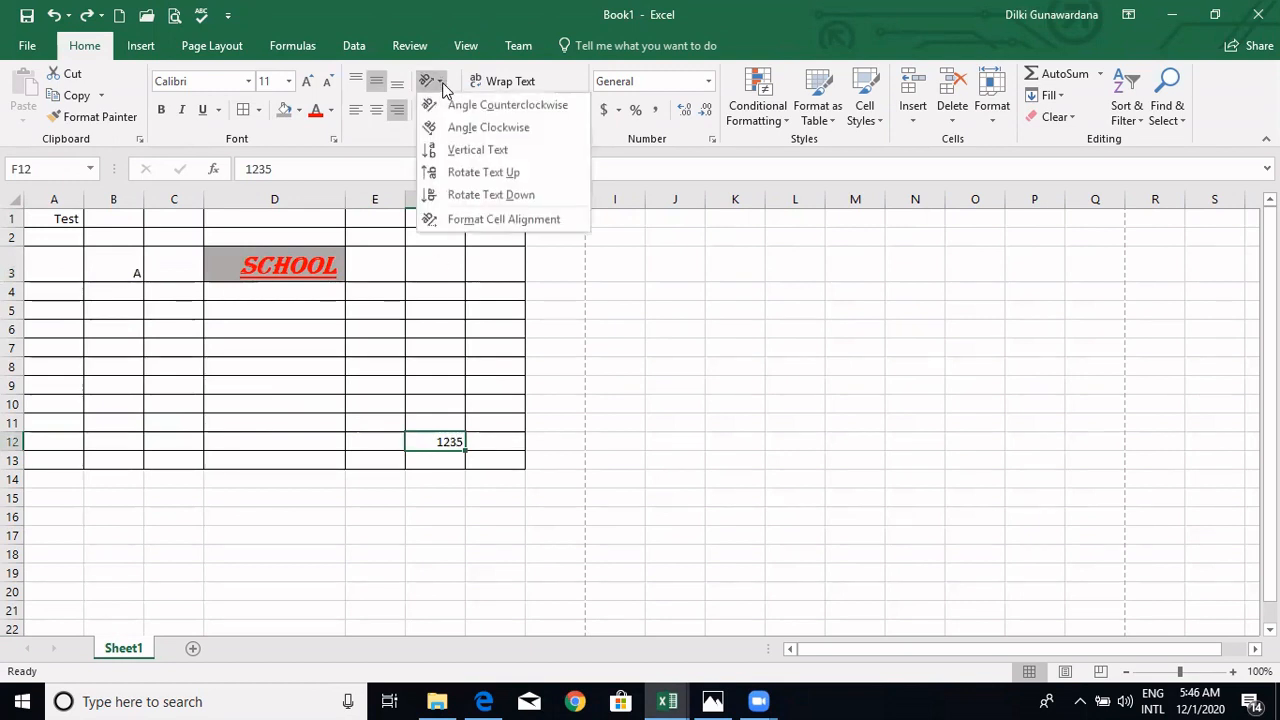
pyautogui.click(488, 127)
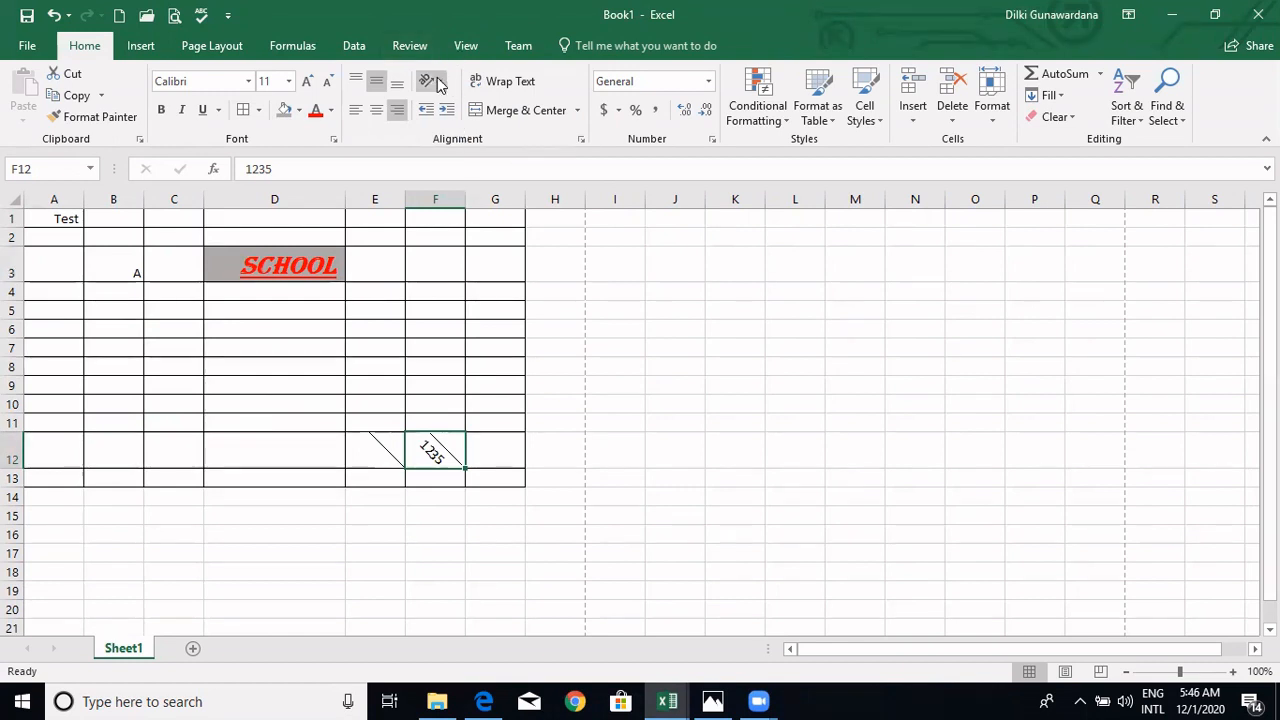
pyautogui.click(437, 83)
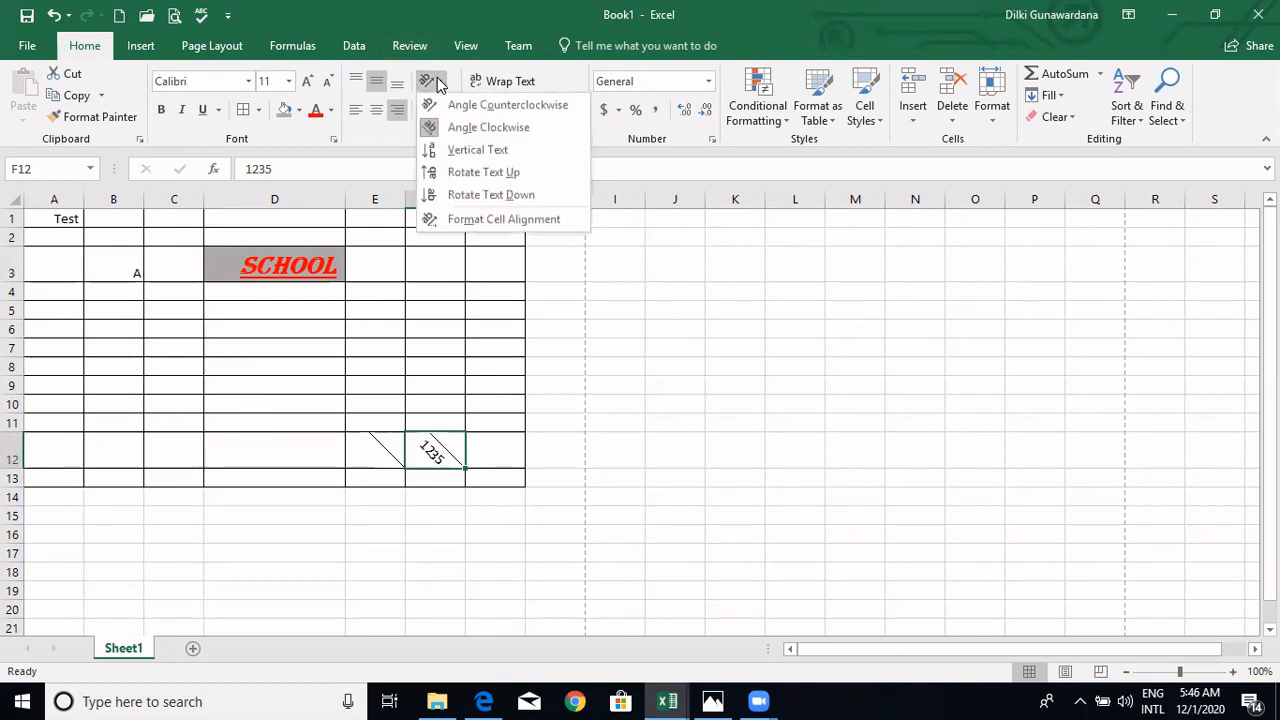
pyautogui.click(443, 149)
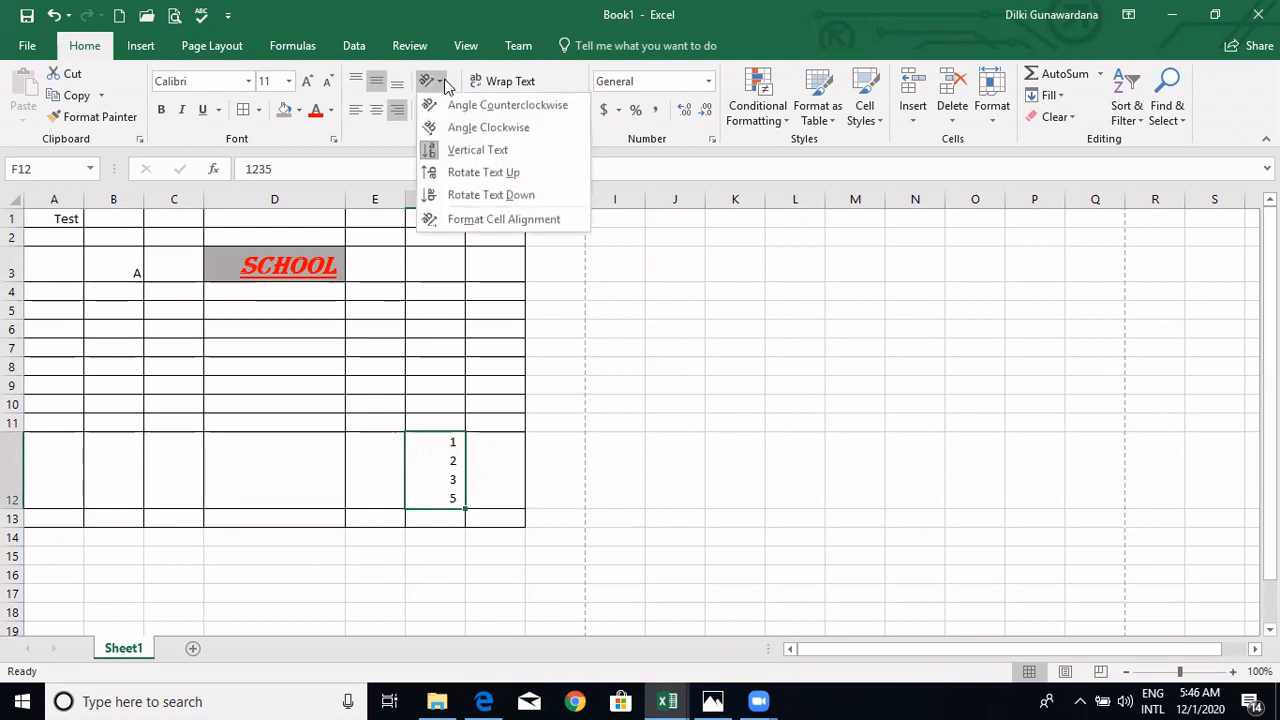
pyautogui.click(449, 174)
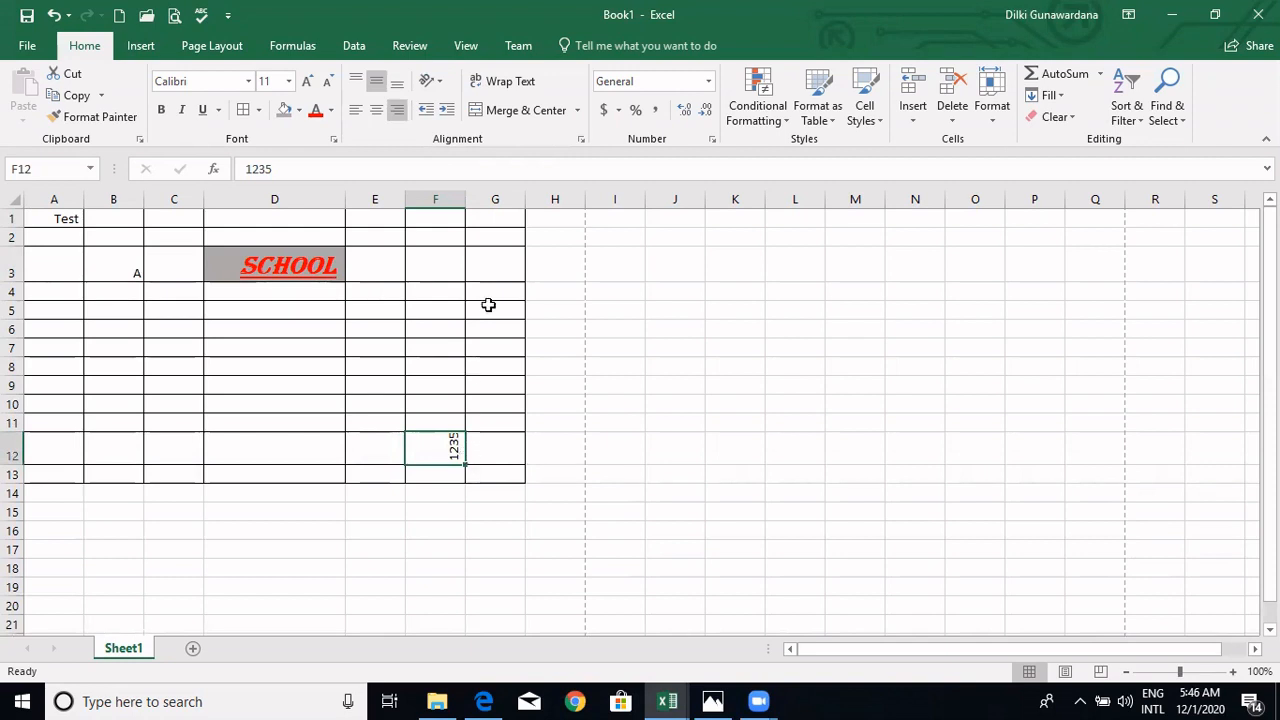
# Enter "I am a girl and works hard" in cell E3.
pyautogui.click(390, 276)
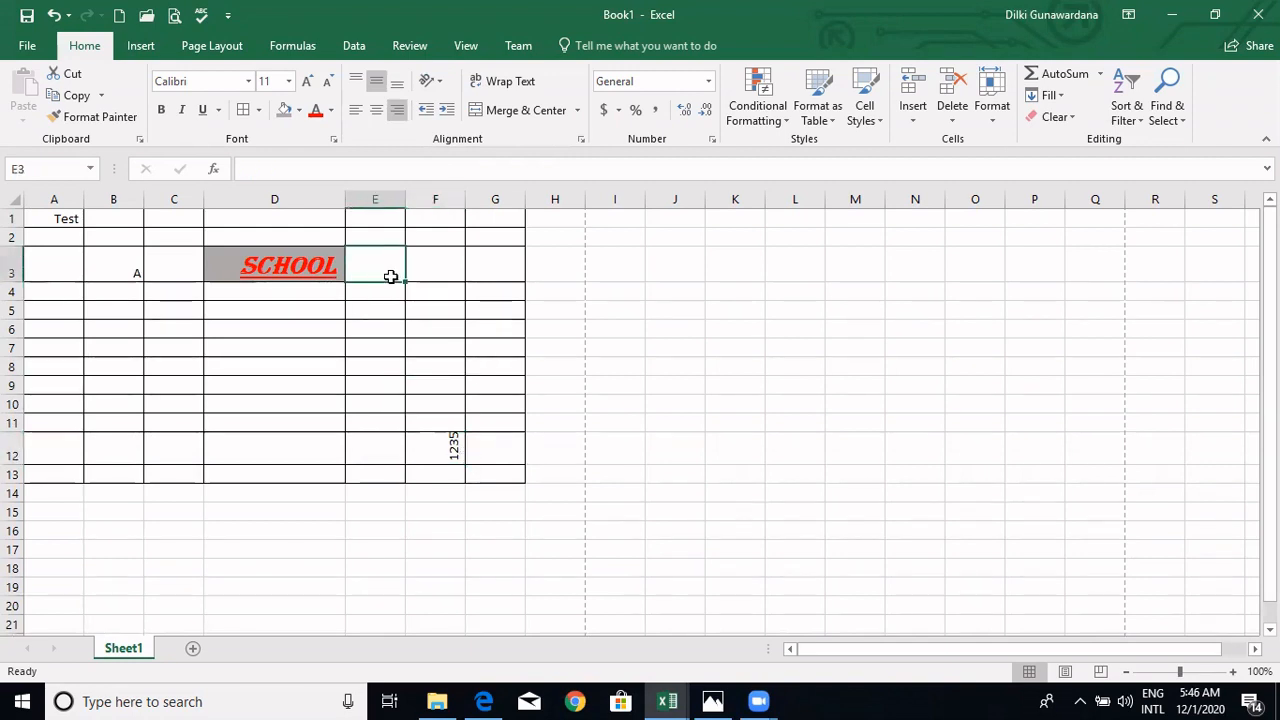
pyautogui.write('I am')
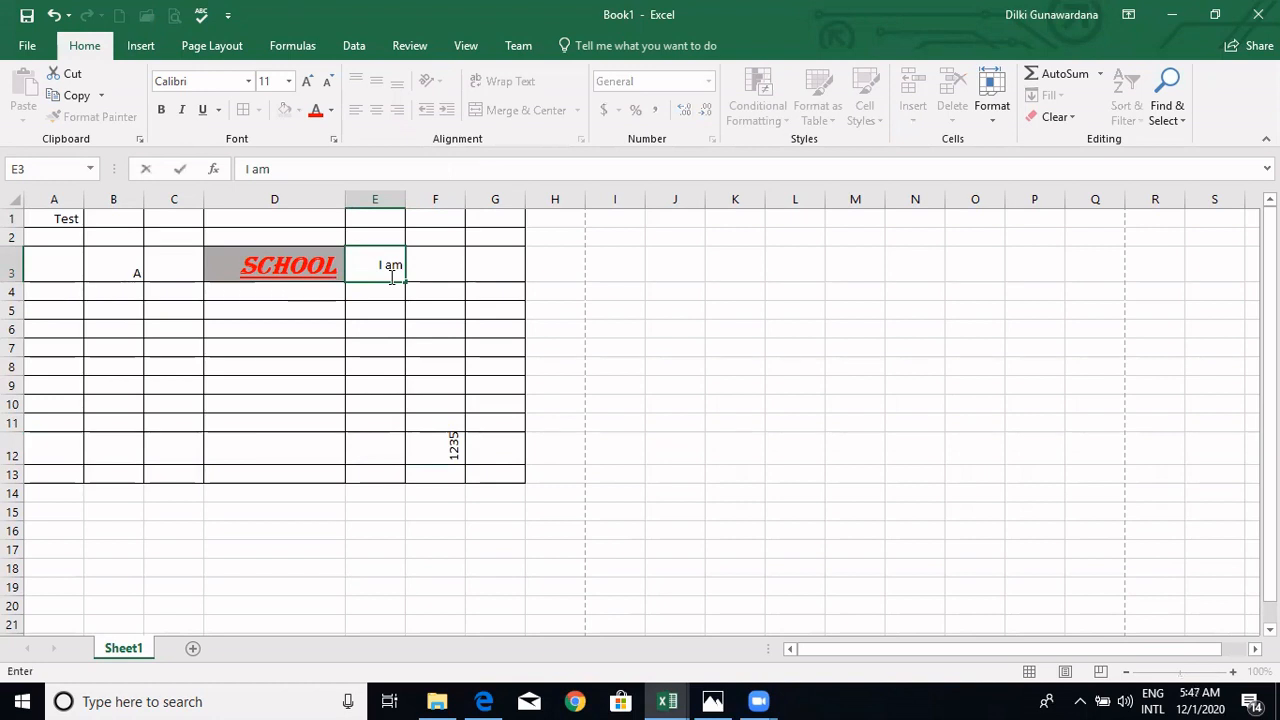
pyautogui.write(' a girl')
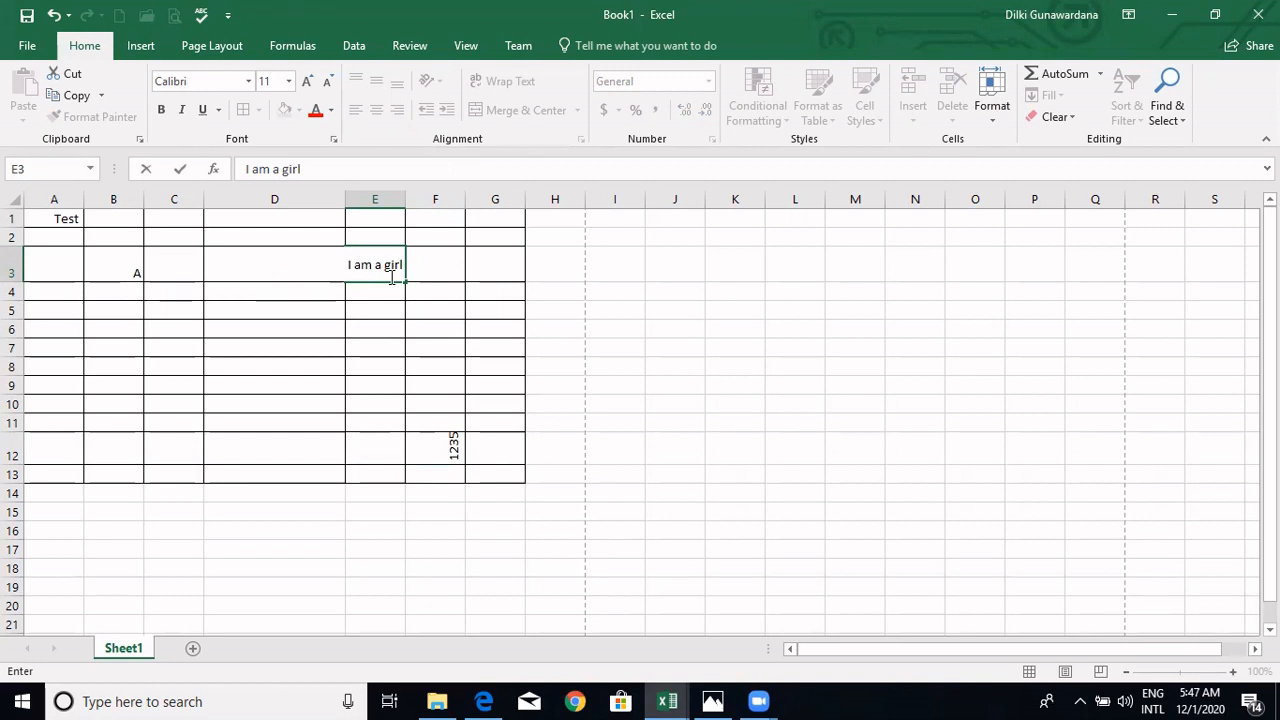
pyautogui.click(374, 268)
pyautogui.write('and w')
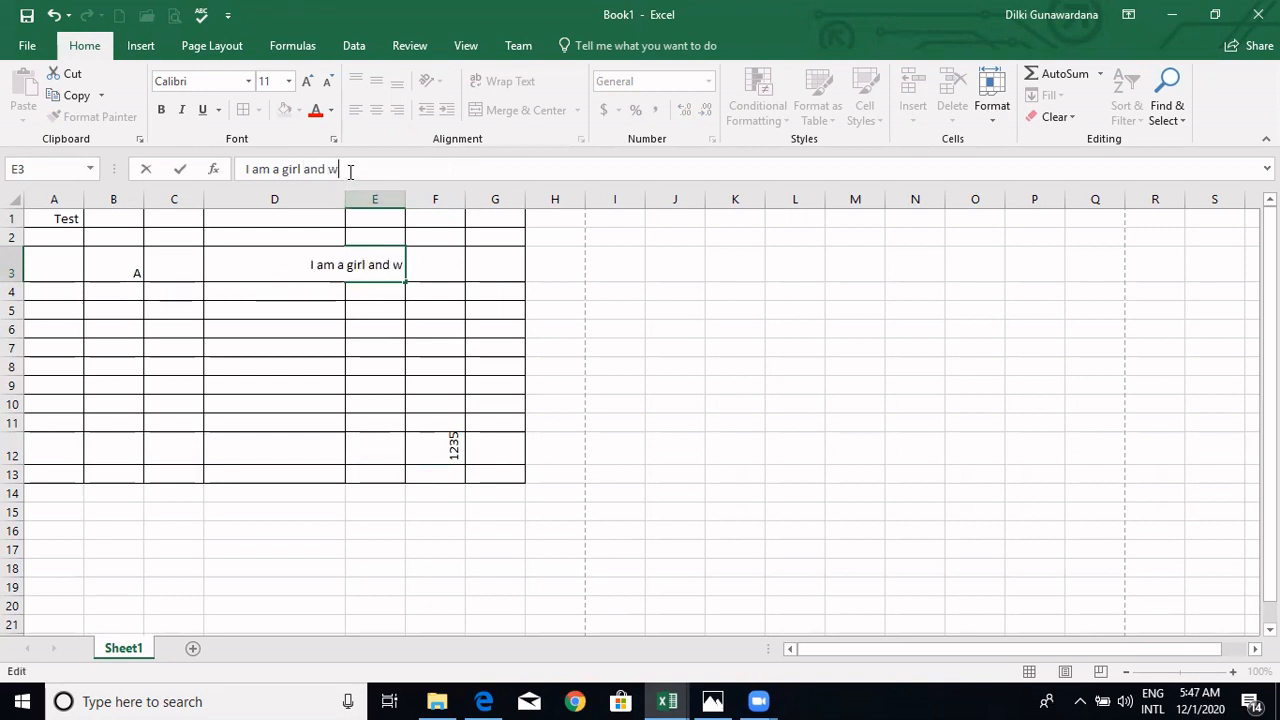
pyautogui.write('orks hard')
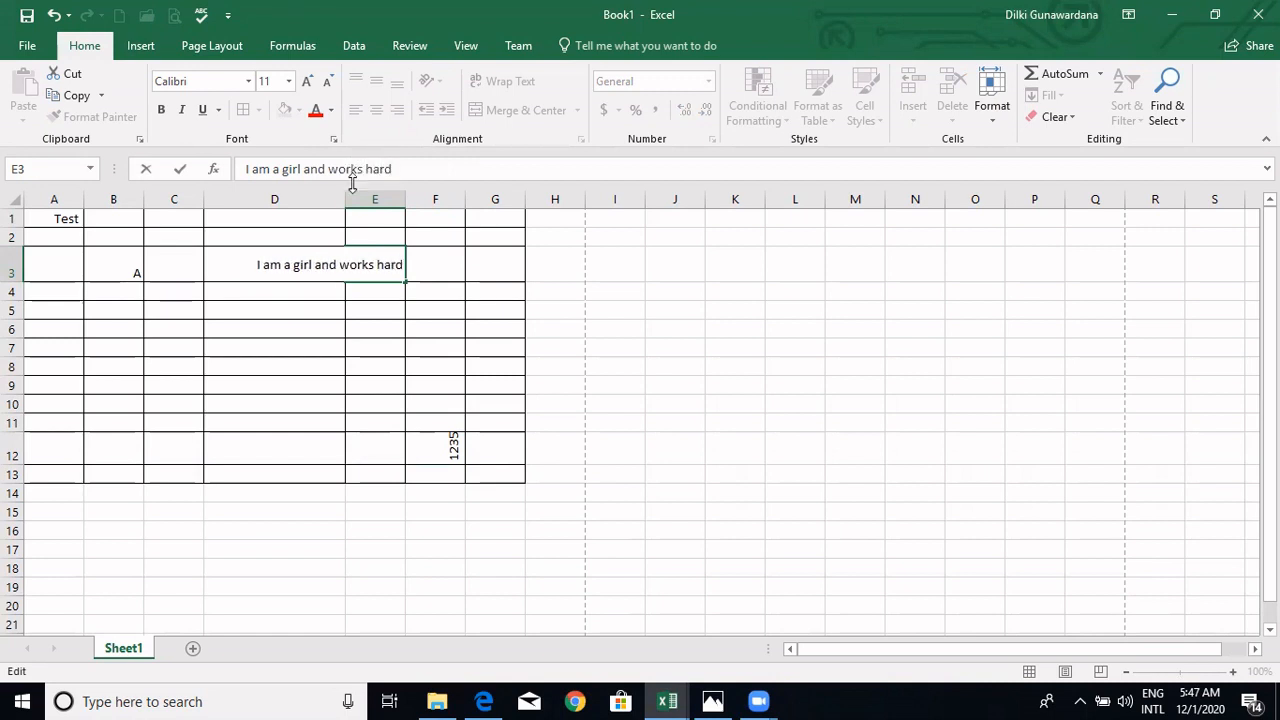
pyautogui.click(386, 324)
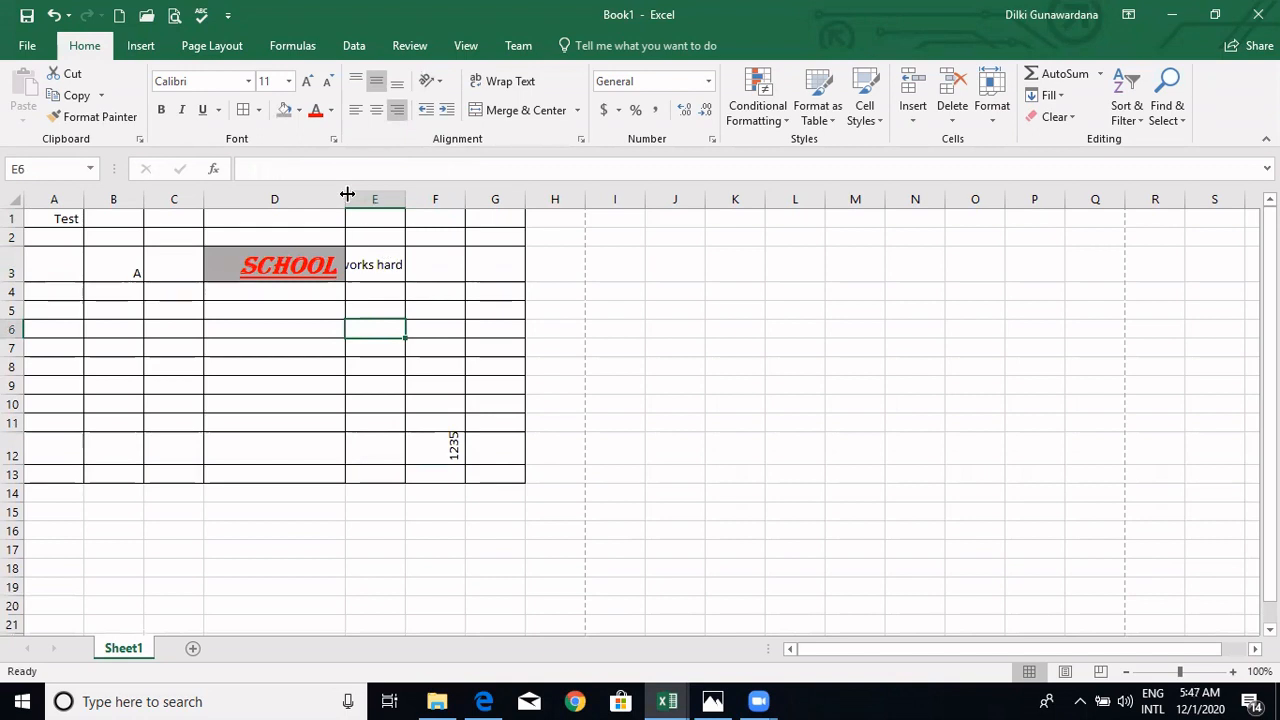
# Widen column E until the whole sentence in cell E3 fits on one line.
pyautogui.moveTo(407, 199); pyautogui.dragTo(585, 208)
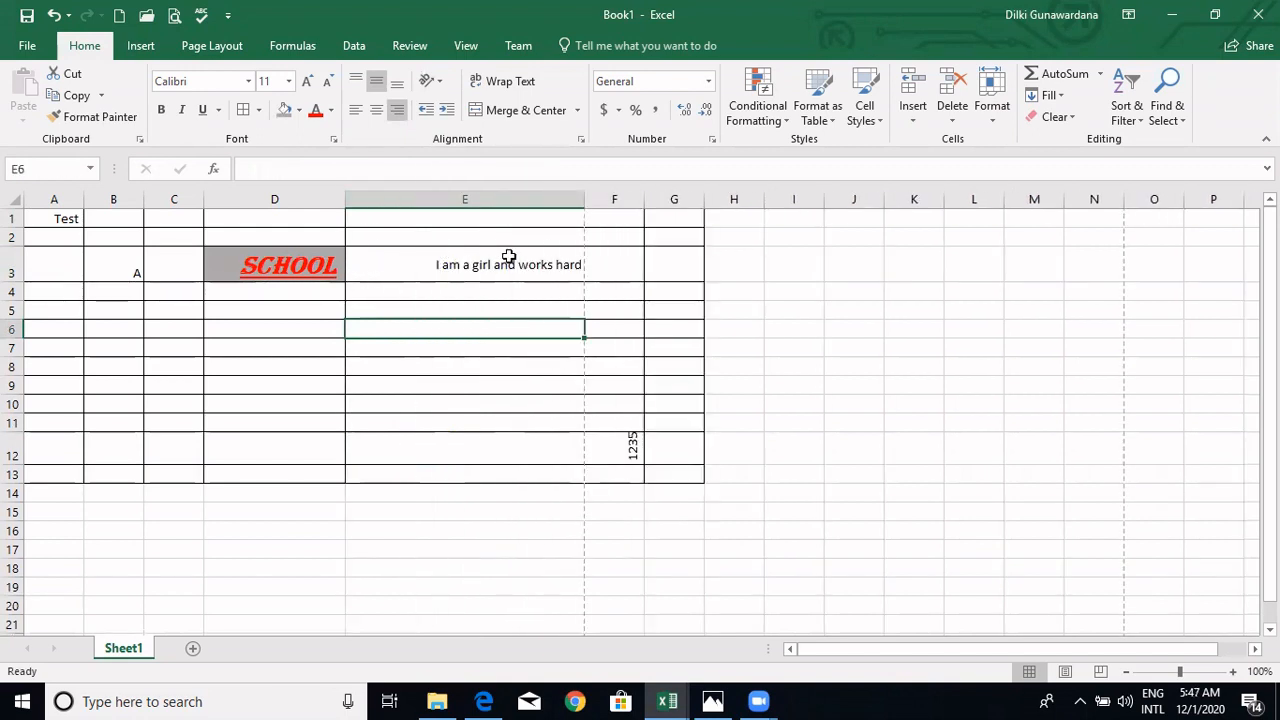
pyautogui.click(614, 328)
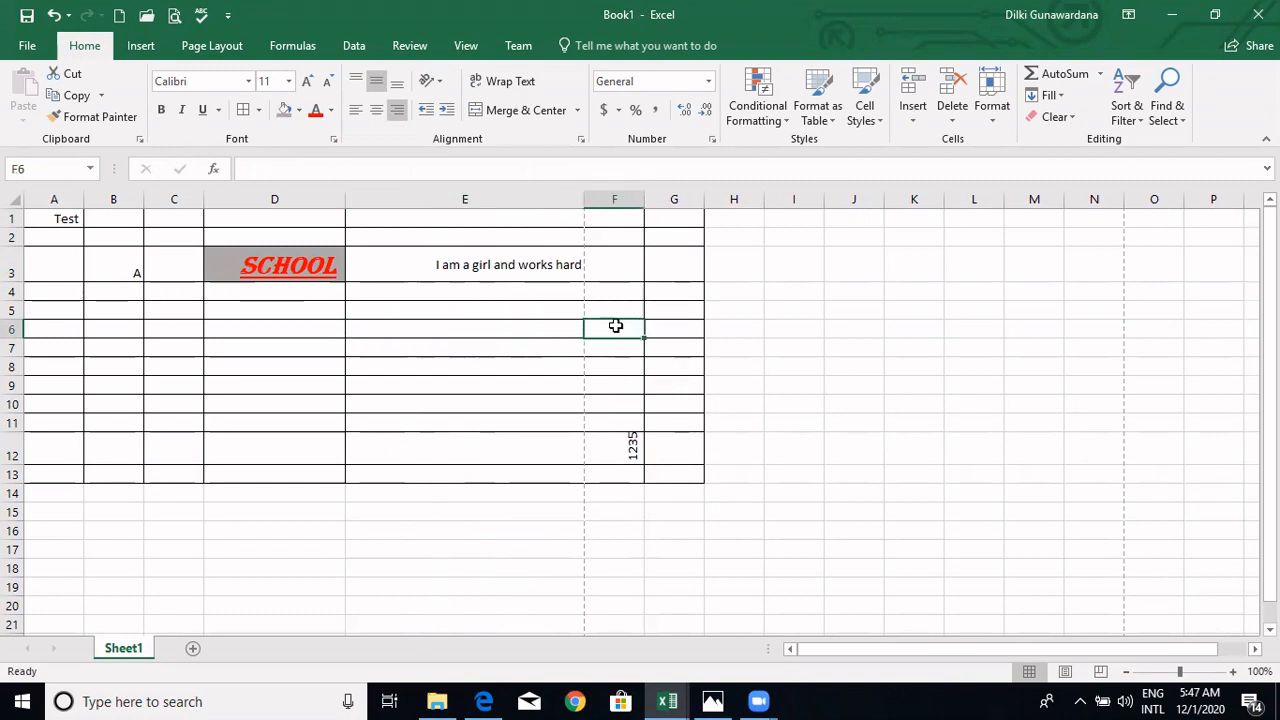
pyautogui.click(588, 514)
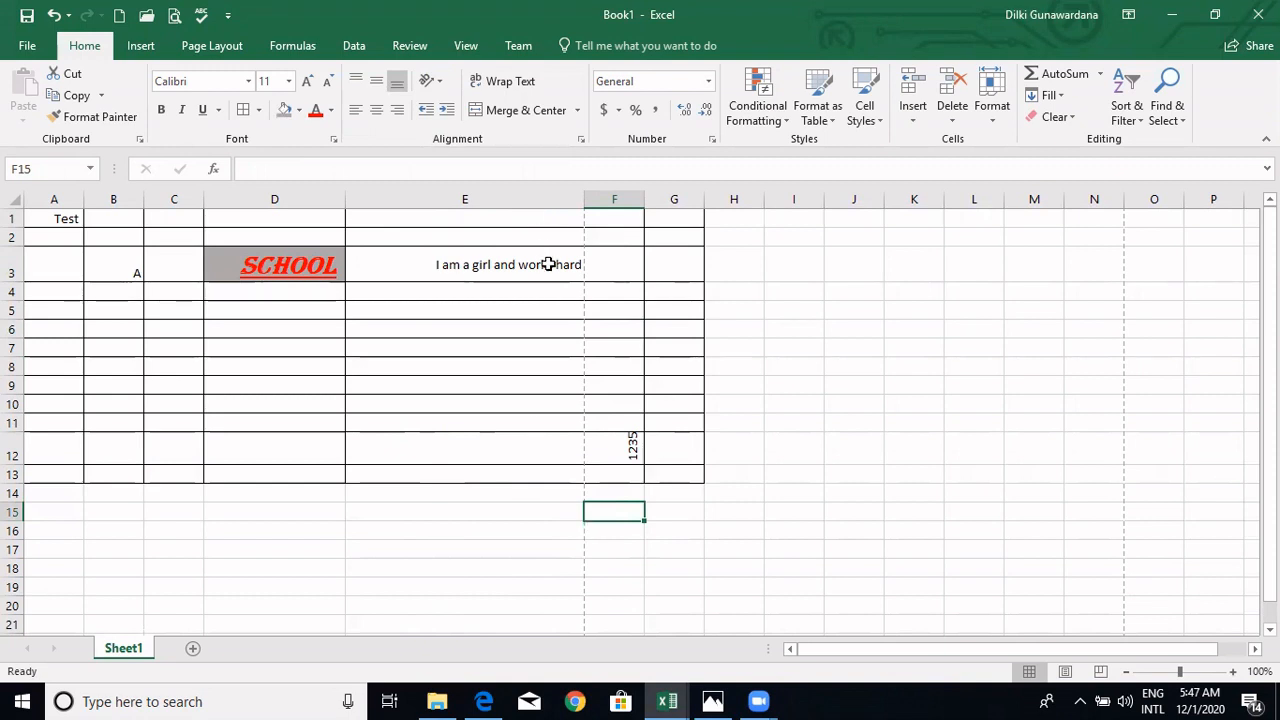
# Narrow column E to less than the sentence's length and apply Wrap Text to cell E3.
pyautogui.moveTo(585, 199); pyautogui.dragTo(446, 199)
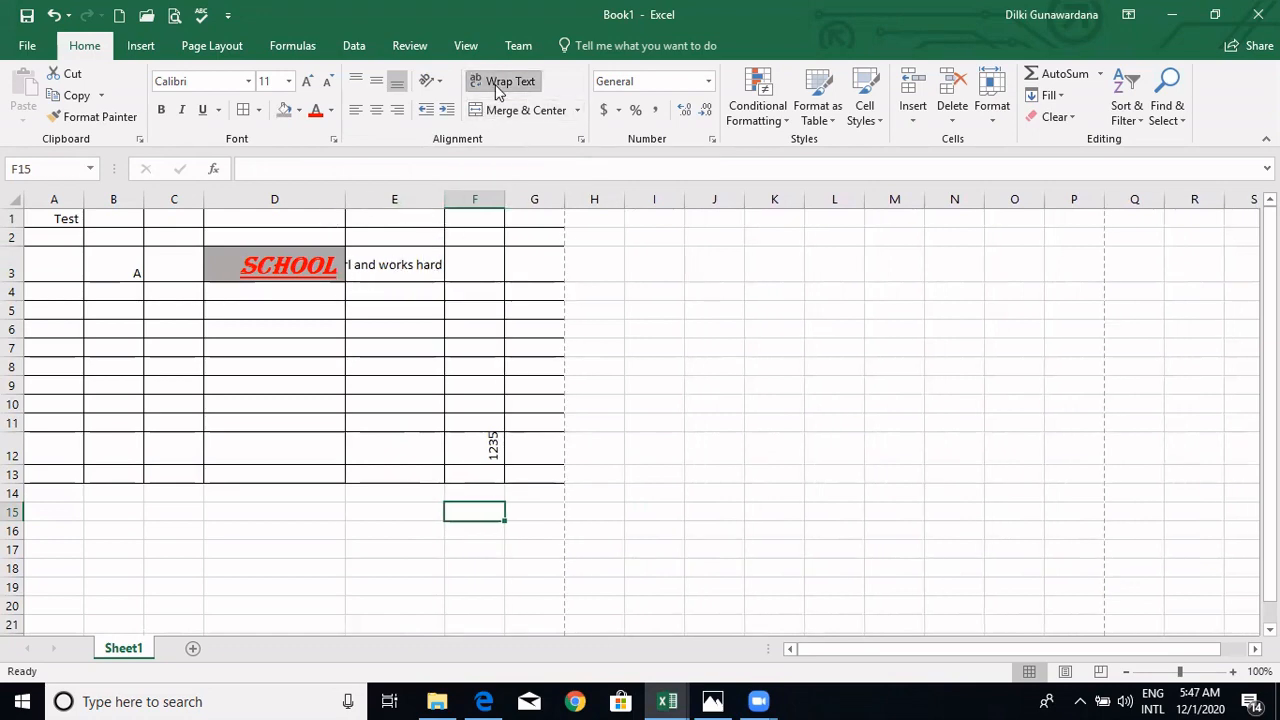
pyautogui.click(377, 254)
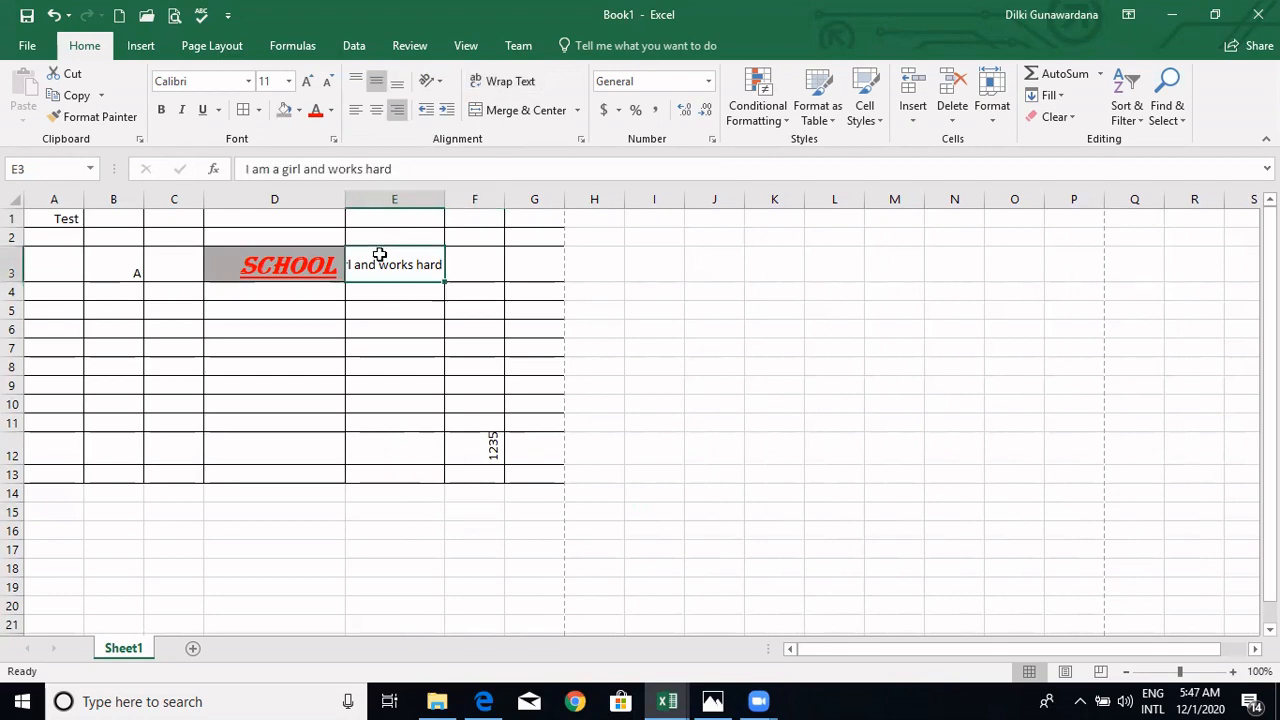
pyautogui.click(516, 80)
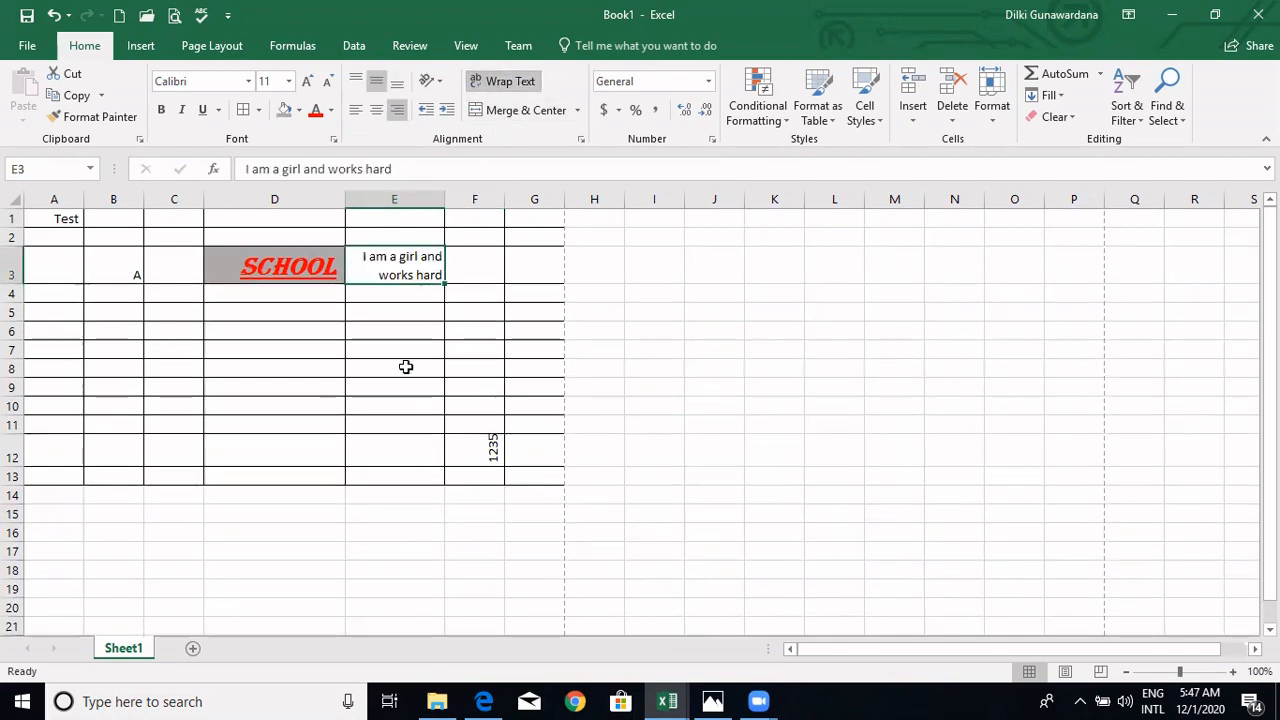
pyautogui.click(405, 328)
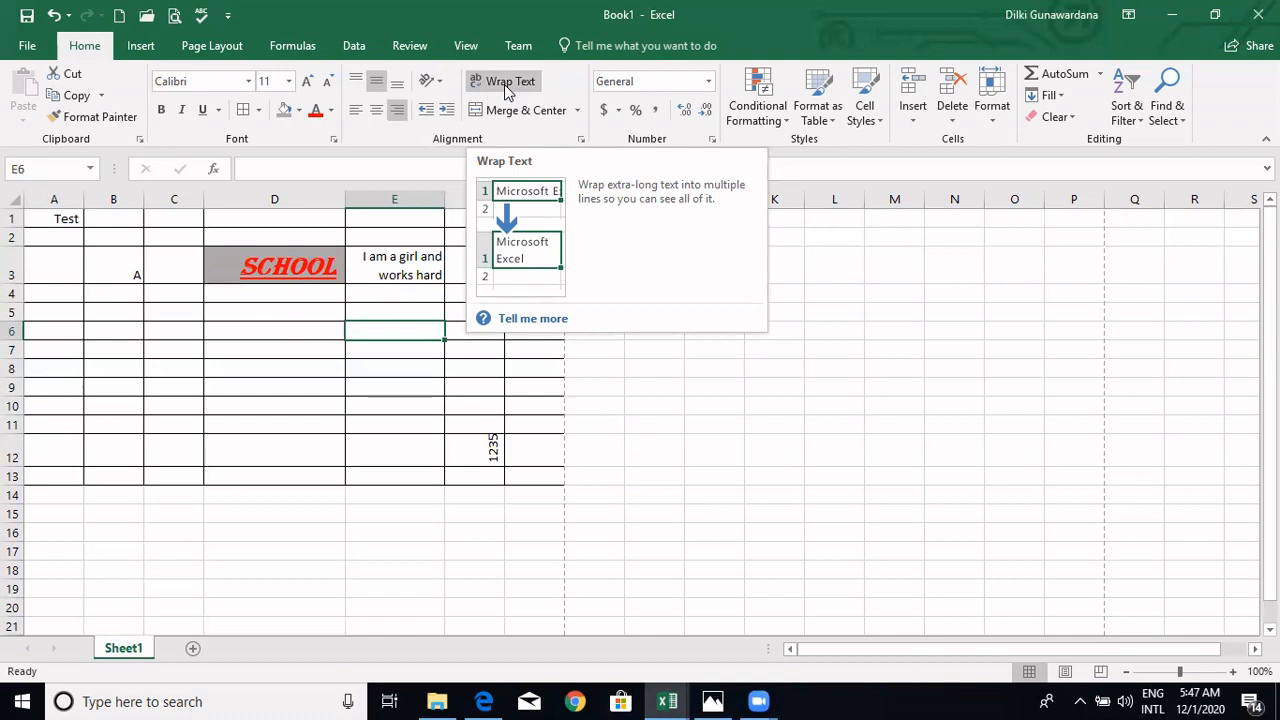
pyautogui.click(390, 262)
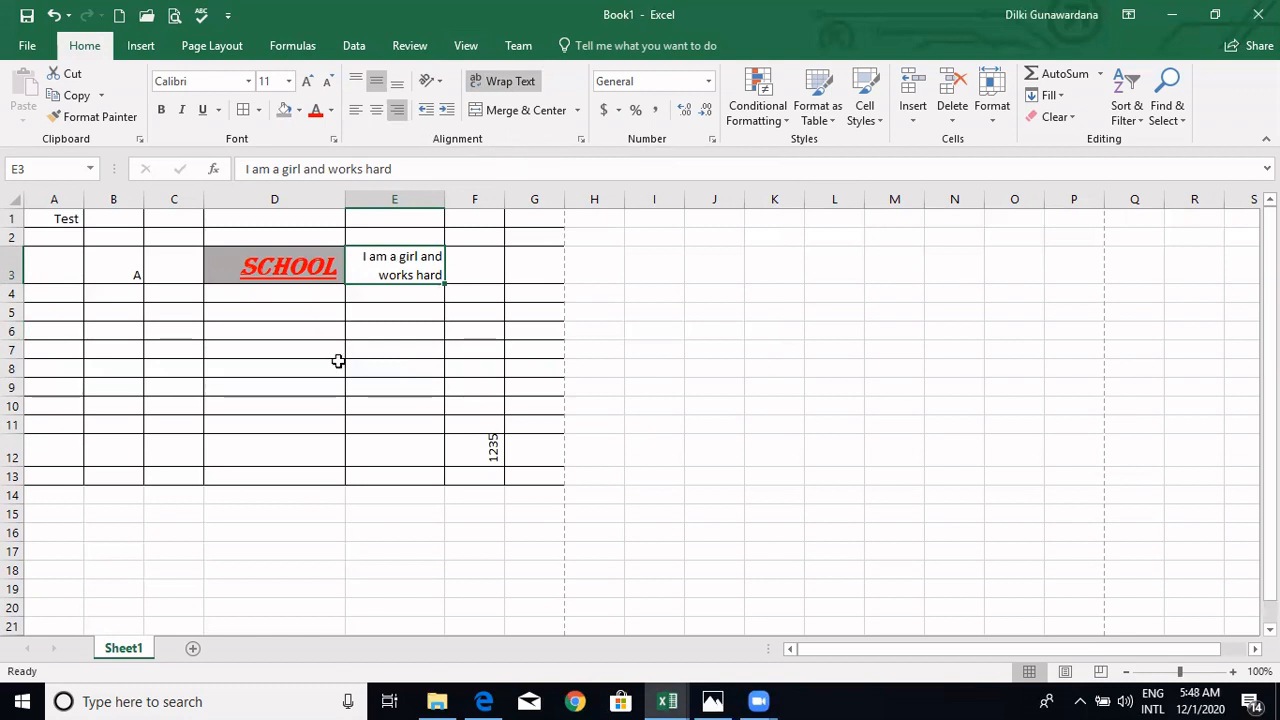
# Try Merge & Center on the range D6:E11 and split it back into separate cells with Unmerge Cells.
pyautogui.moveTo(242, 335); pyautogui.dragTo(356, 430)
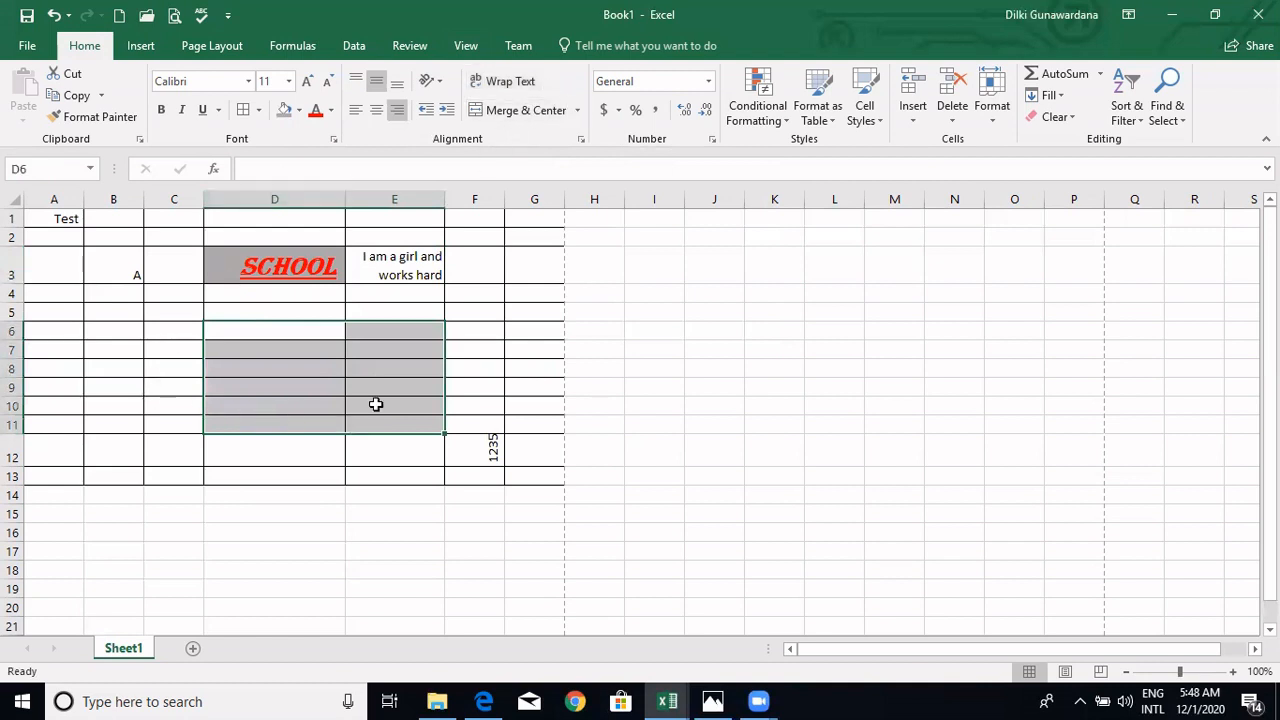
pyautogui.click(581, 106)
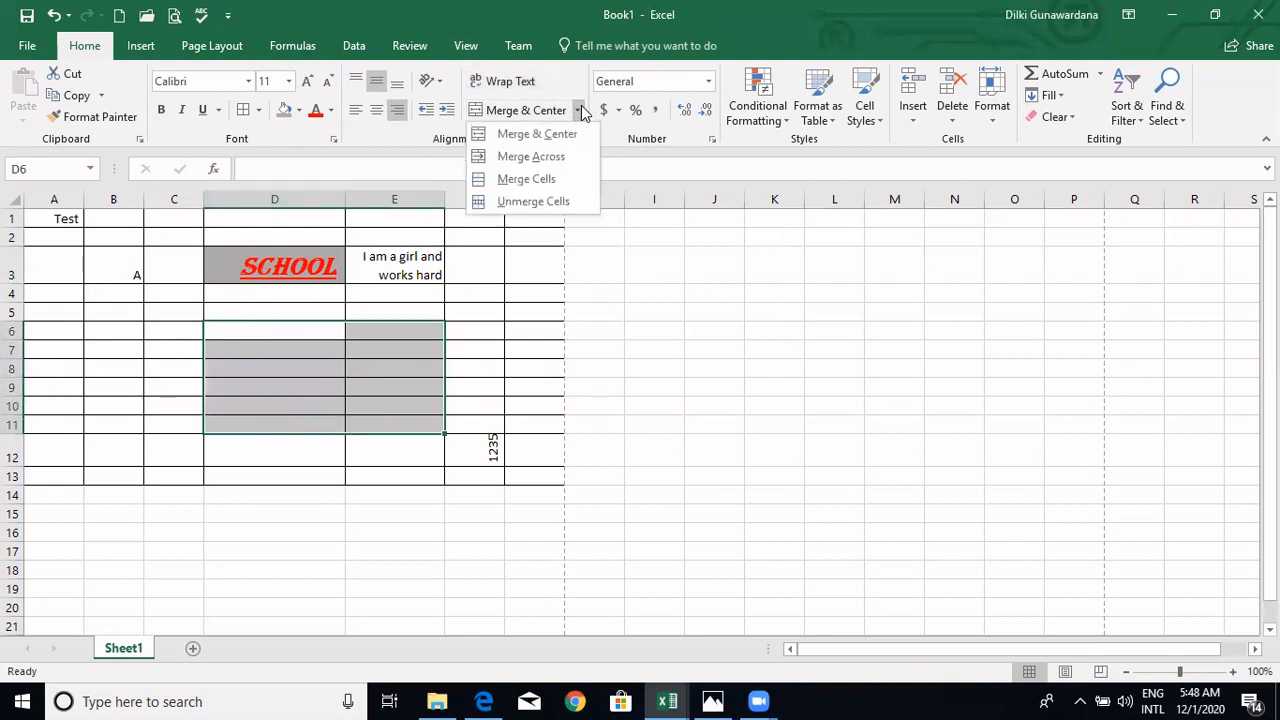
pyautogui.click(553, 139)
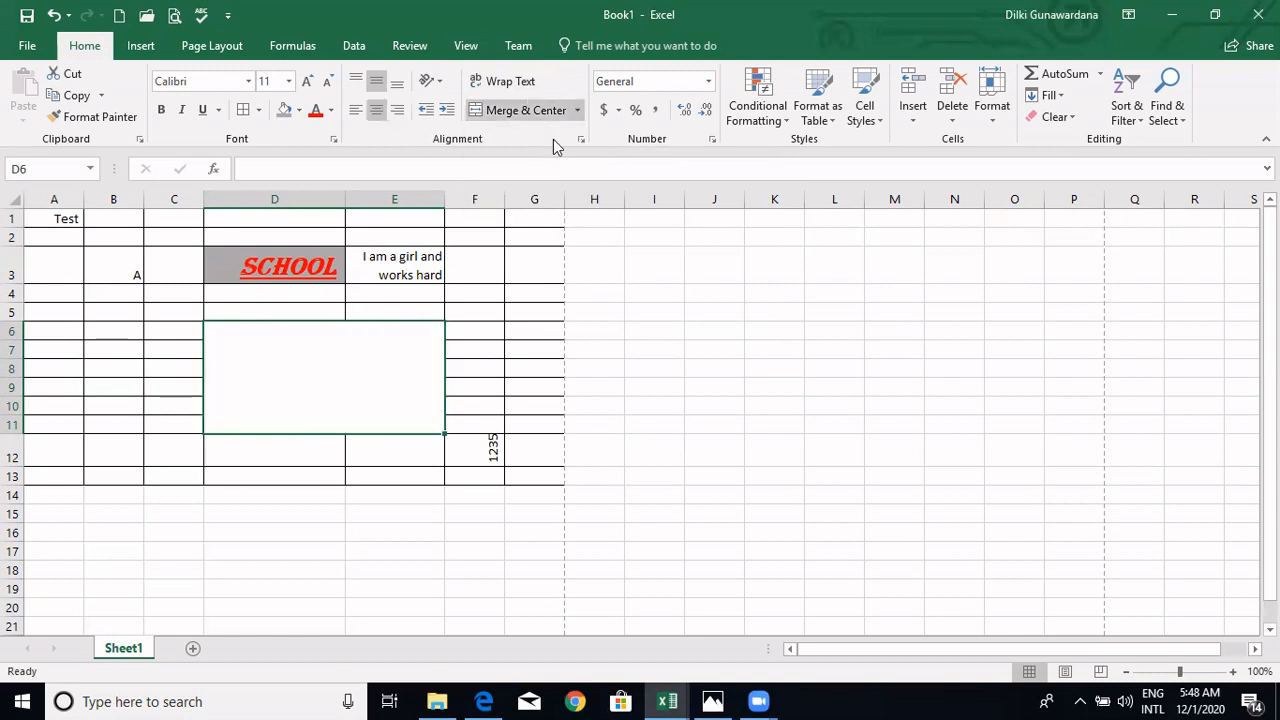
pyautogui.click(577, 110)
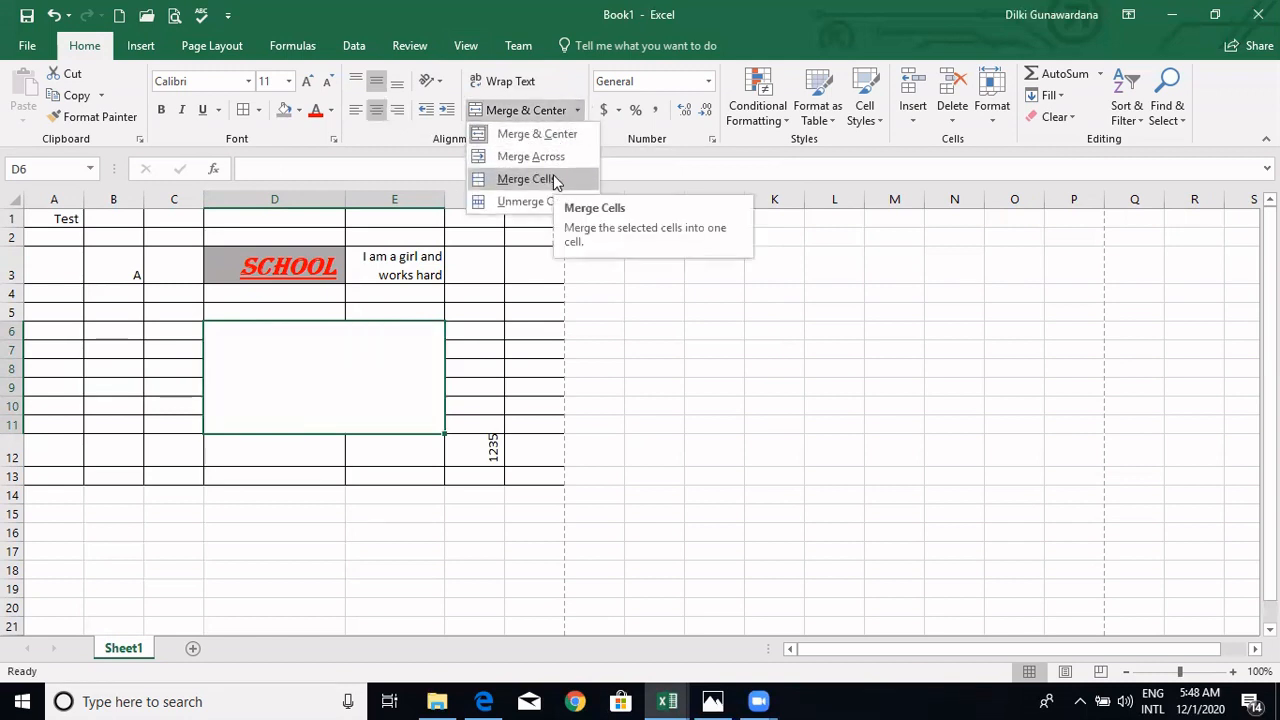
pyautogui.click(551, 201)
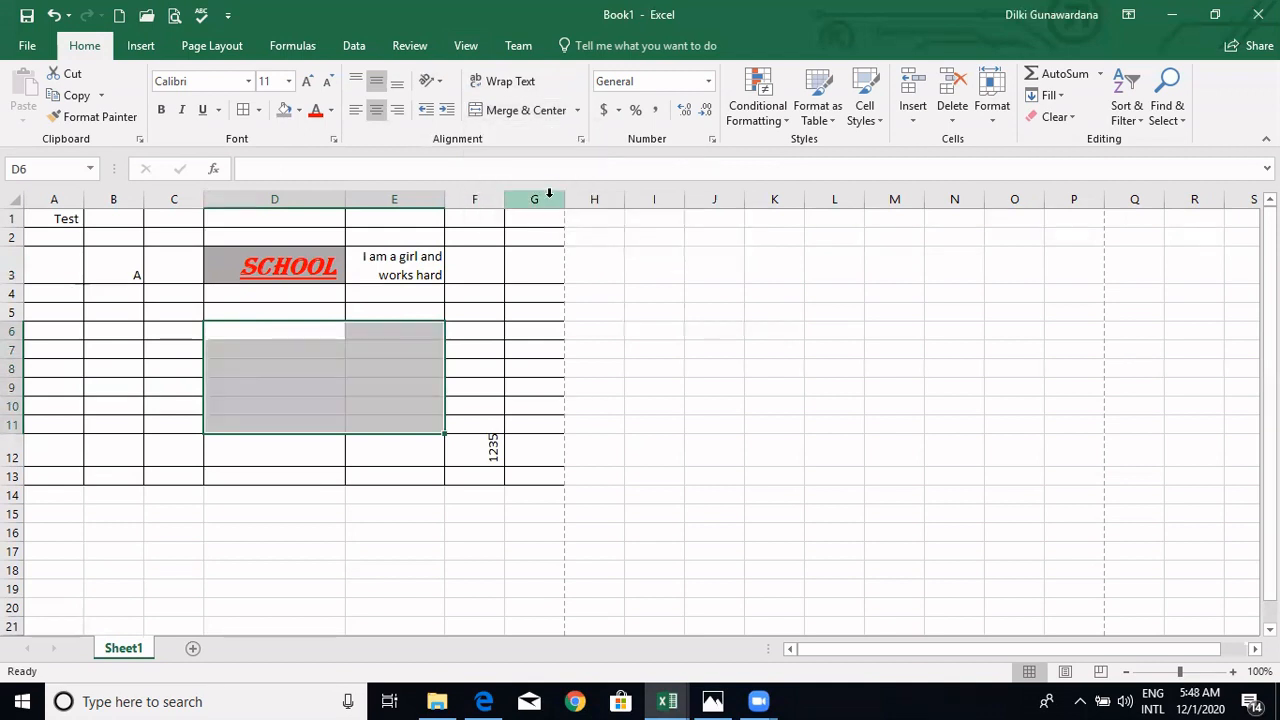
# Merge cells D7 and E7 into one cell using Merge Across.
pyautogui.click(312, 349)
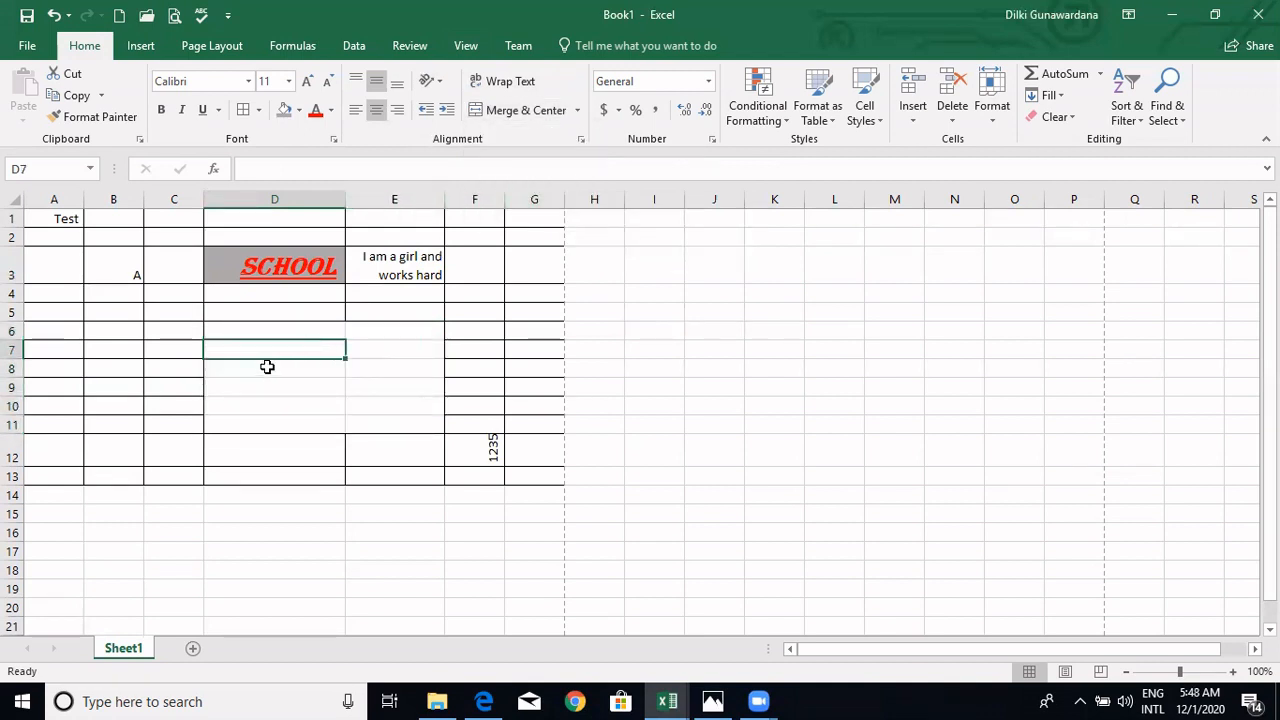
pyautogui.moveTo(280, 354); pyautogui.dragTo(395, 351)
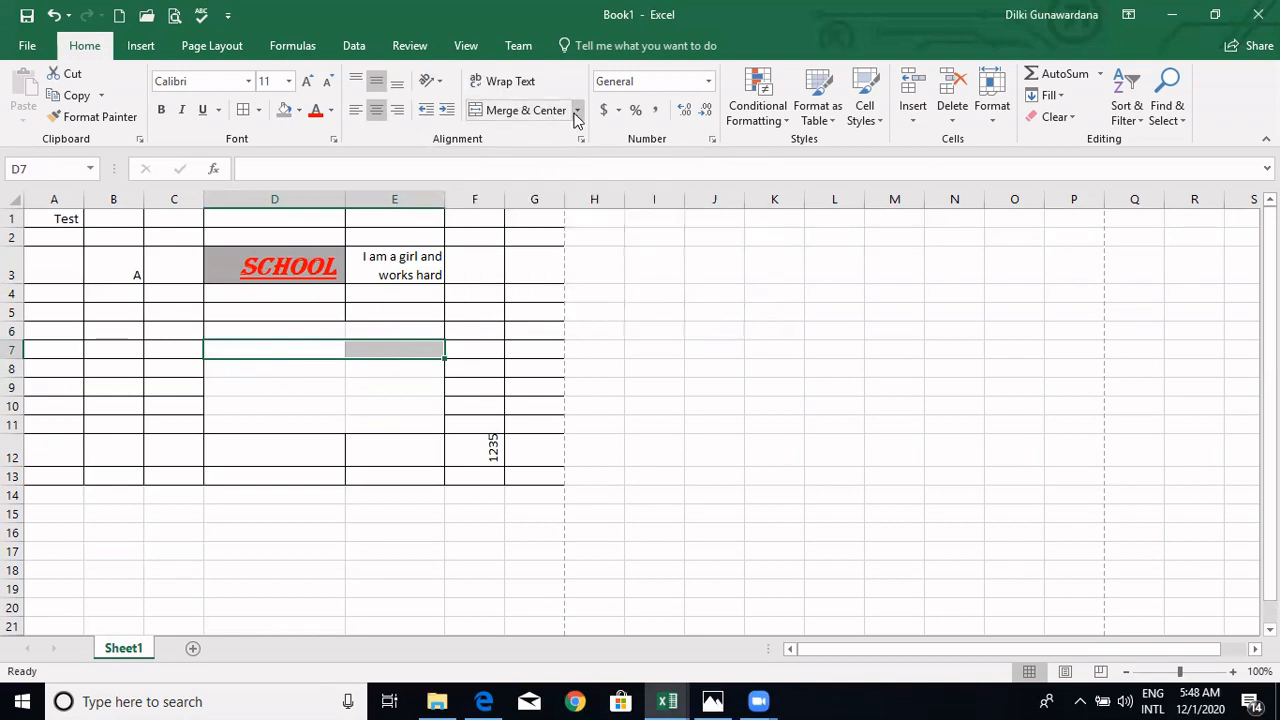
pyautogui.click(577, 111)
pyautogui.click(553, 157)
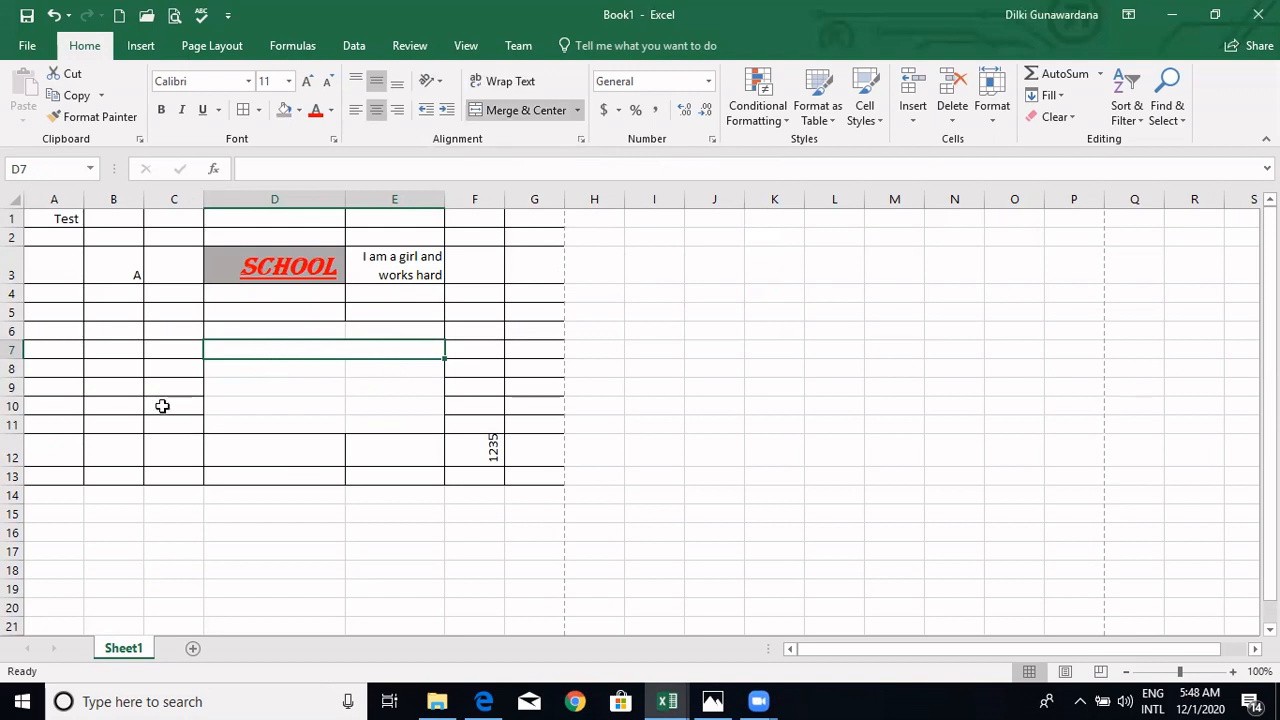
# Restore the missing grid lines by applying All Borders to the range D4:E12.
pyautogui.click(92, 365)
pyautogui.moveTo(214, 295)
pyautogui.mouseDown()
pyautogui.moveTo(423, 409)
pyautogui.moveTo(422, 436)
pyautogui.mouseUp()
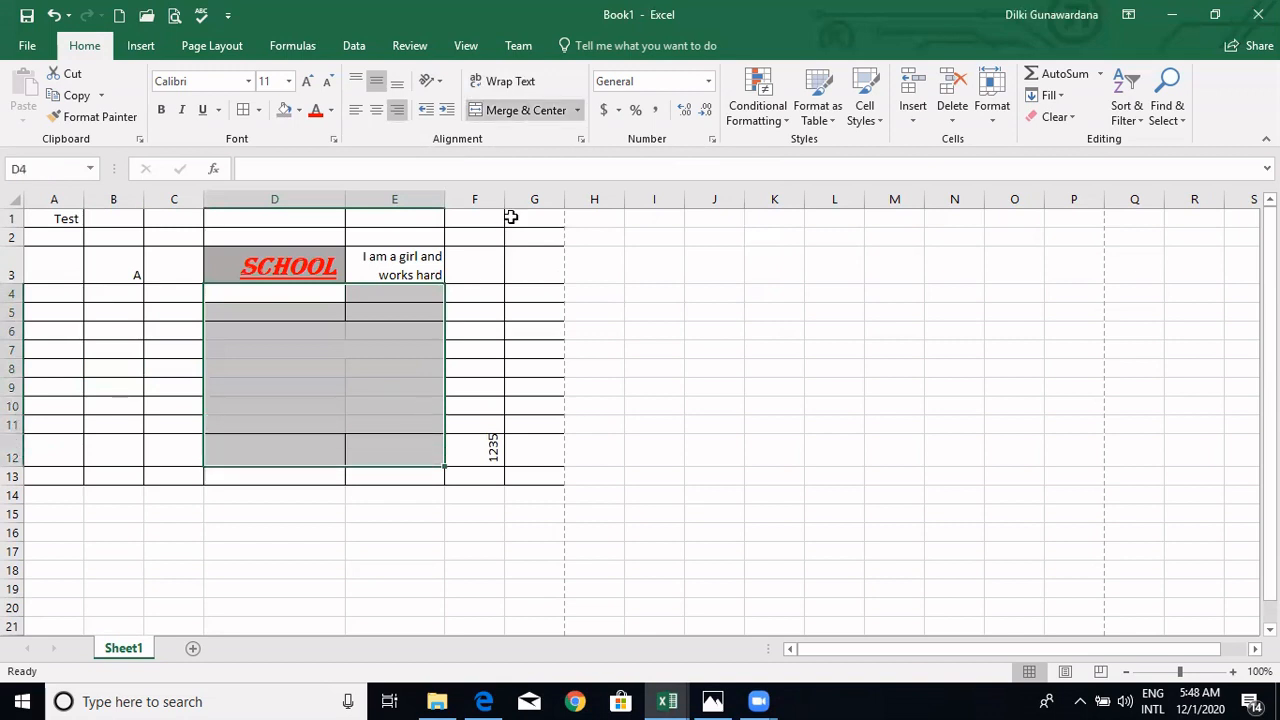
pyautogui.click(245, 112)
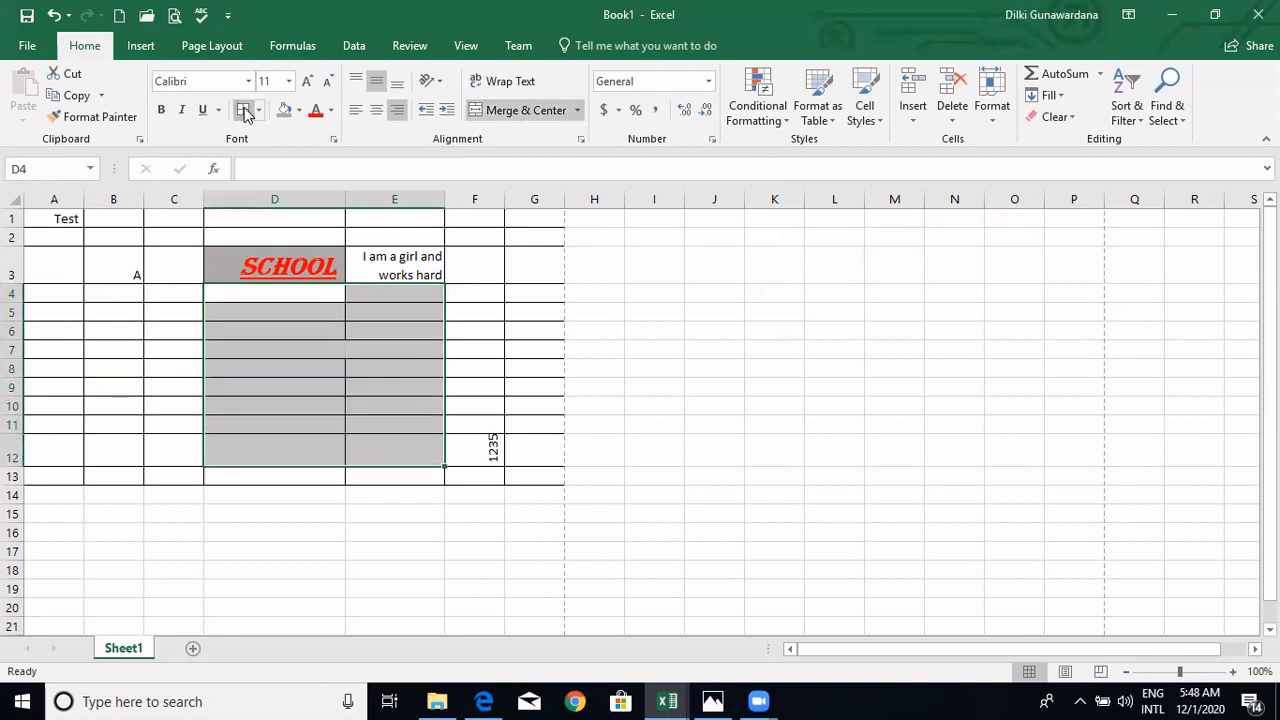
pyautogui.click(163, 346)
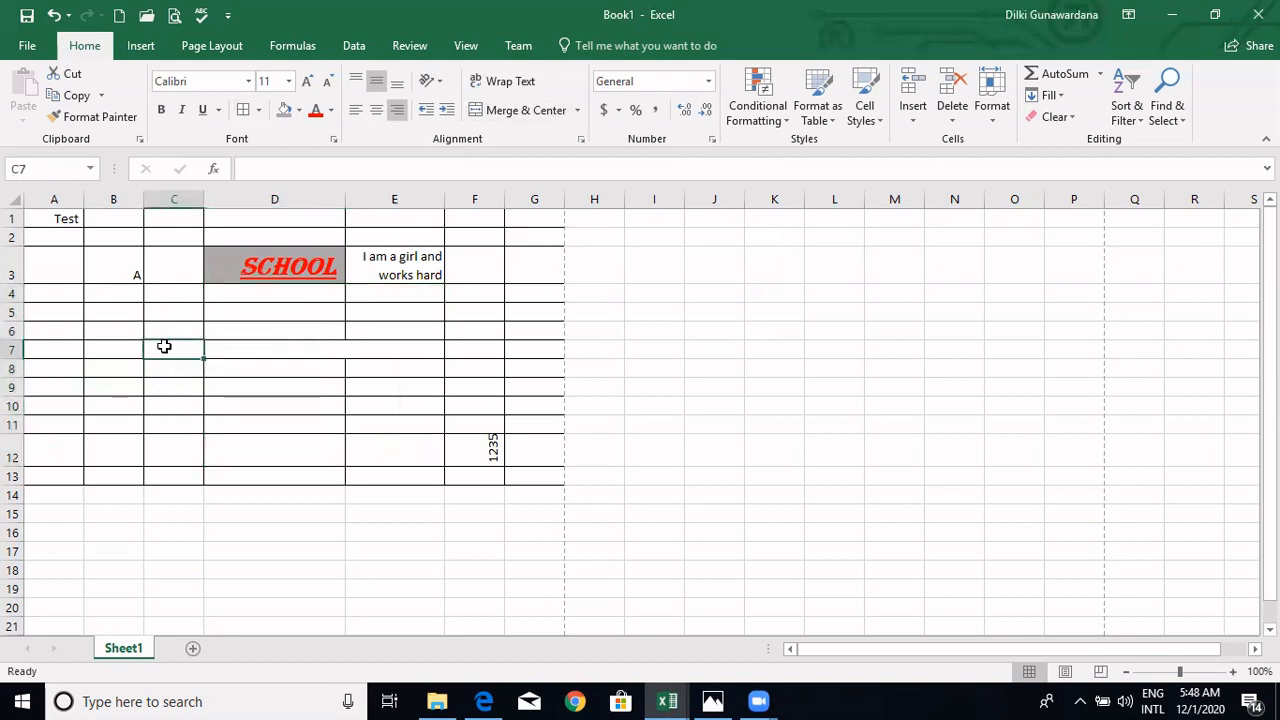
pyautogui.click(255, 346)
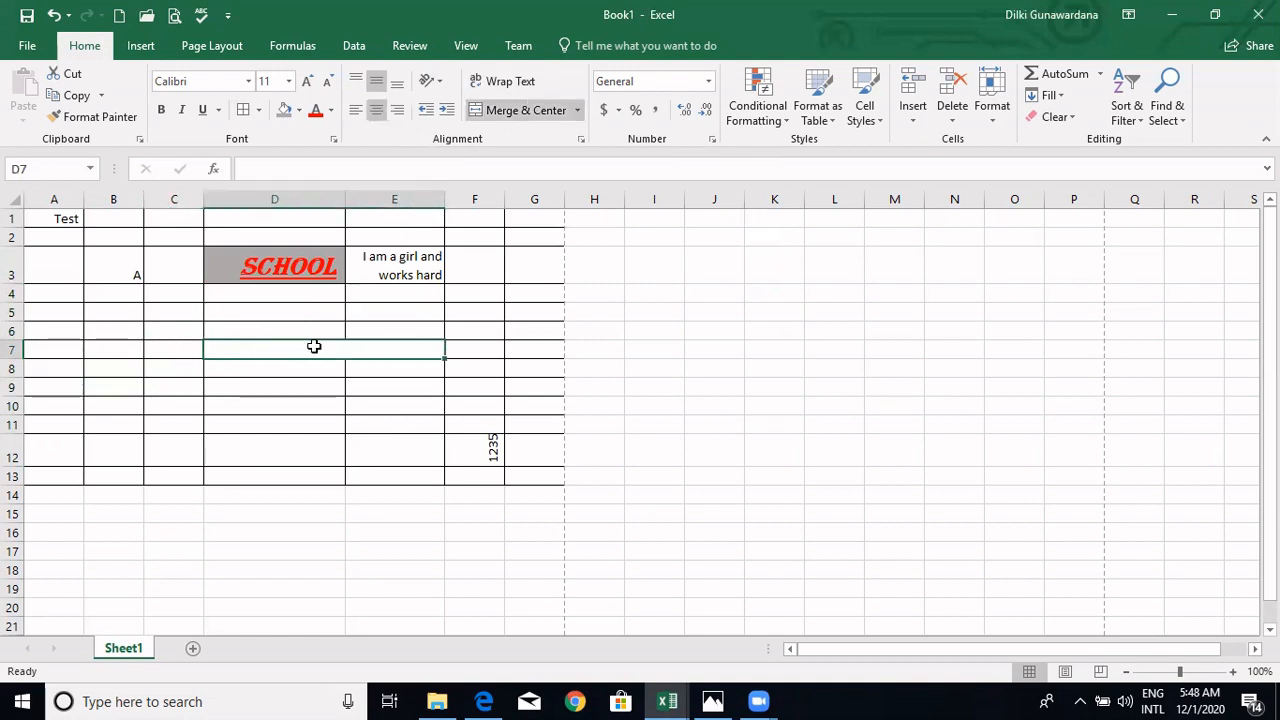
# Switch to the ICT reading PDF in Edge and review the alignment tools and Number tools sections in full screen.
pyautogui.click(483, 701)
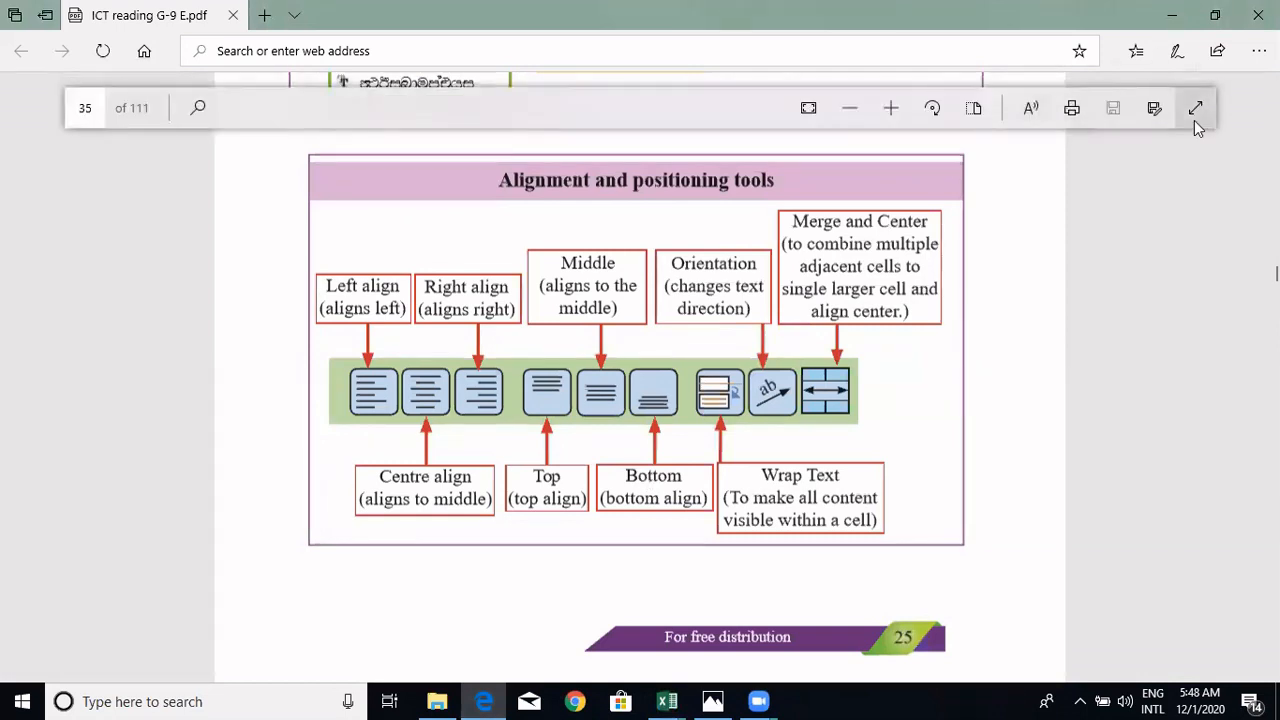
pyautogui.click(1195, 108)
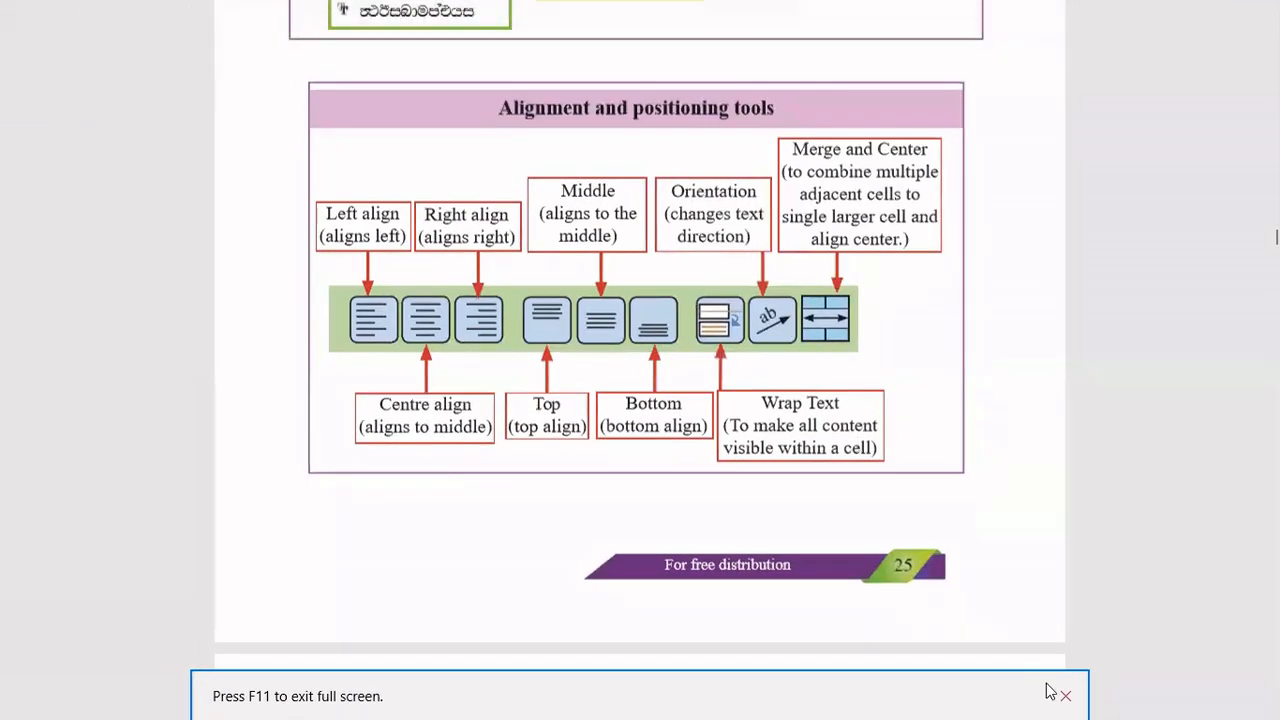
pyautogui.click(1065, 695)
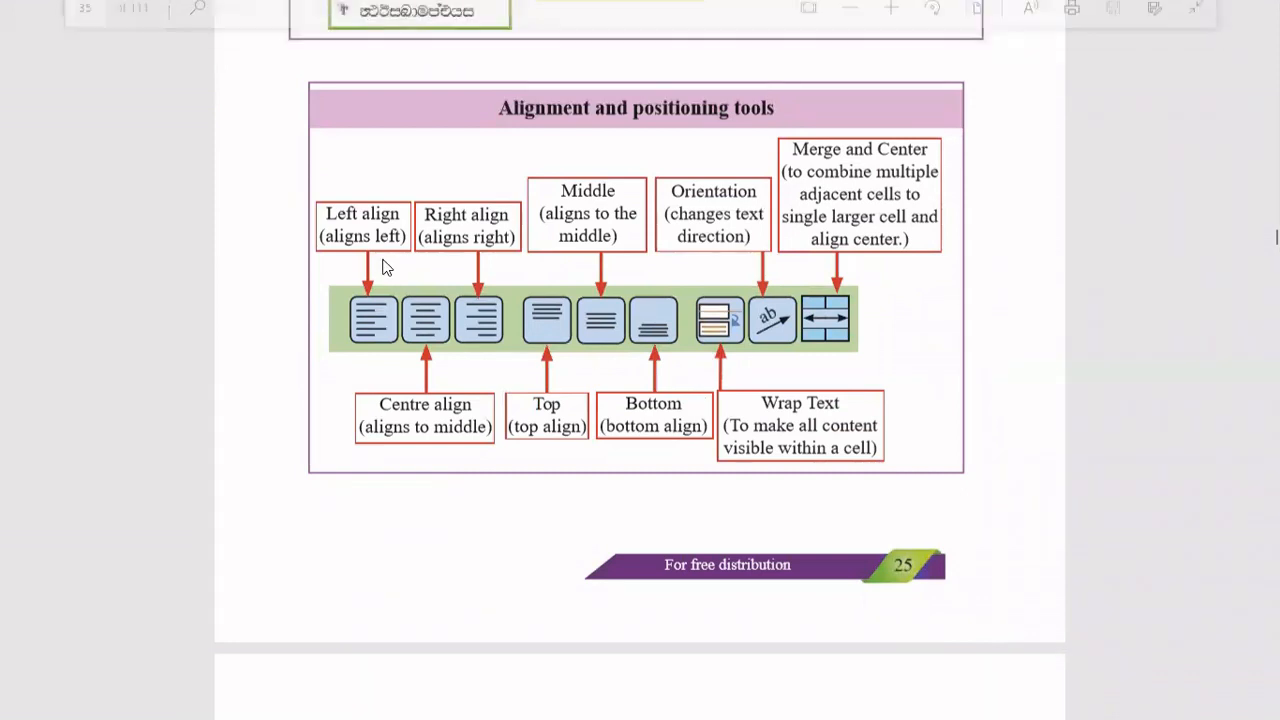
pyautogui.scroll(-2, 385, 266)
pyautogui.scroll(-6, 382, 266)
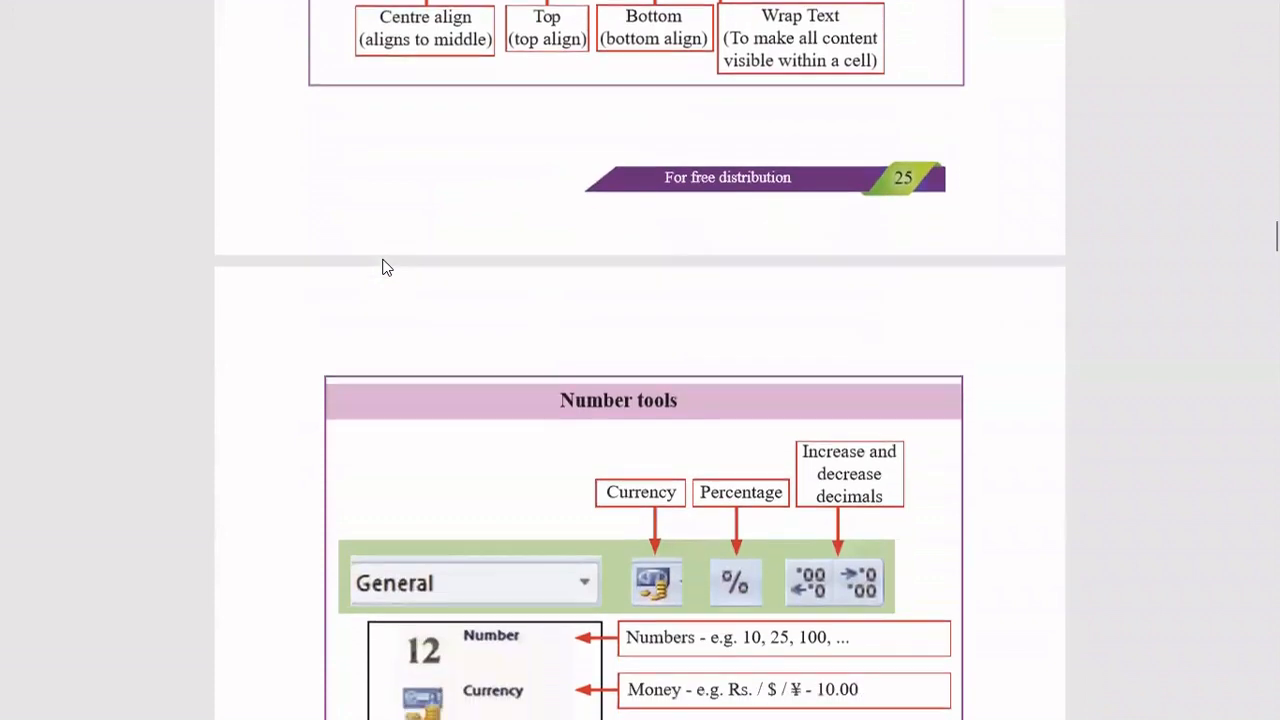
pyautogui.scroll(-1, 382, 266)
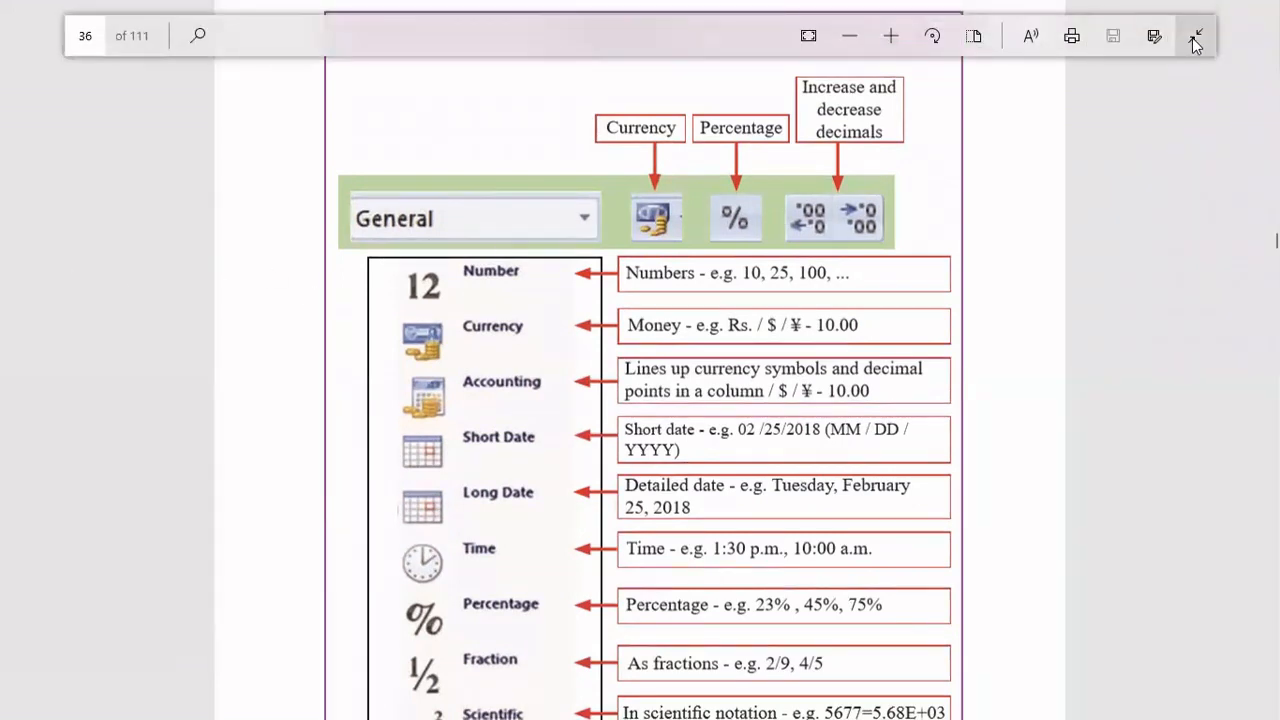
pyautogui.click(1194, 37)
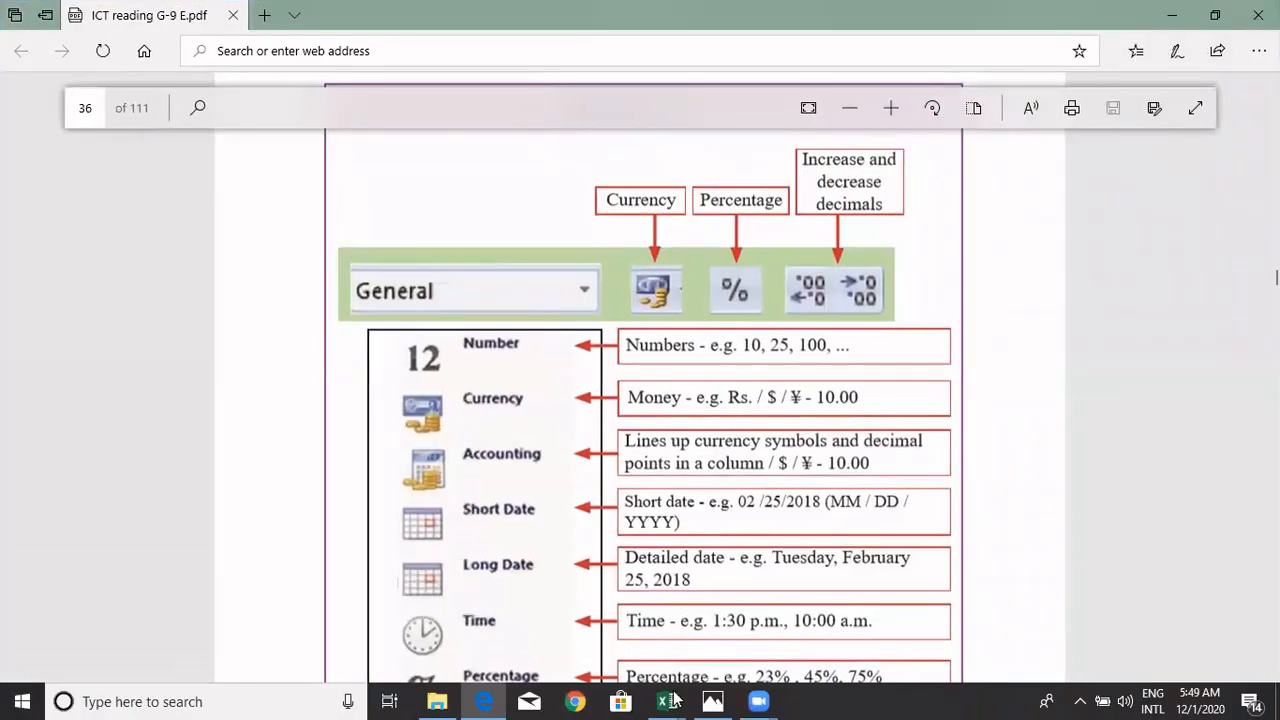
# Return to the Excel workbook and enter 12589658 in cell E12.
pyautogui.moveTo(673, 700)
pyautogui.click(733, 656)
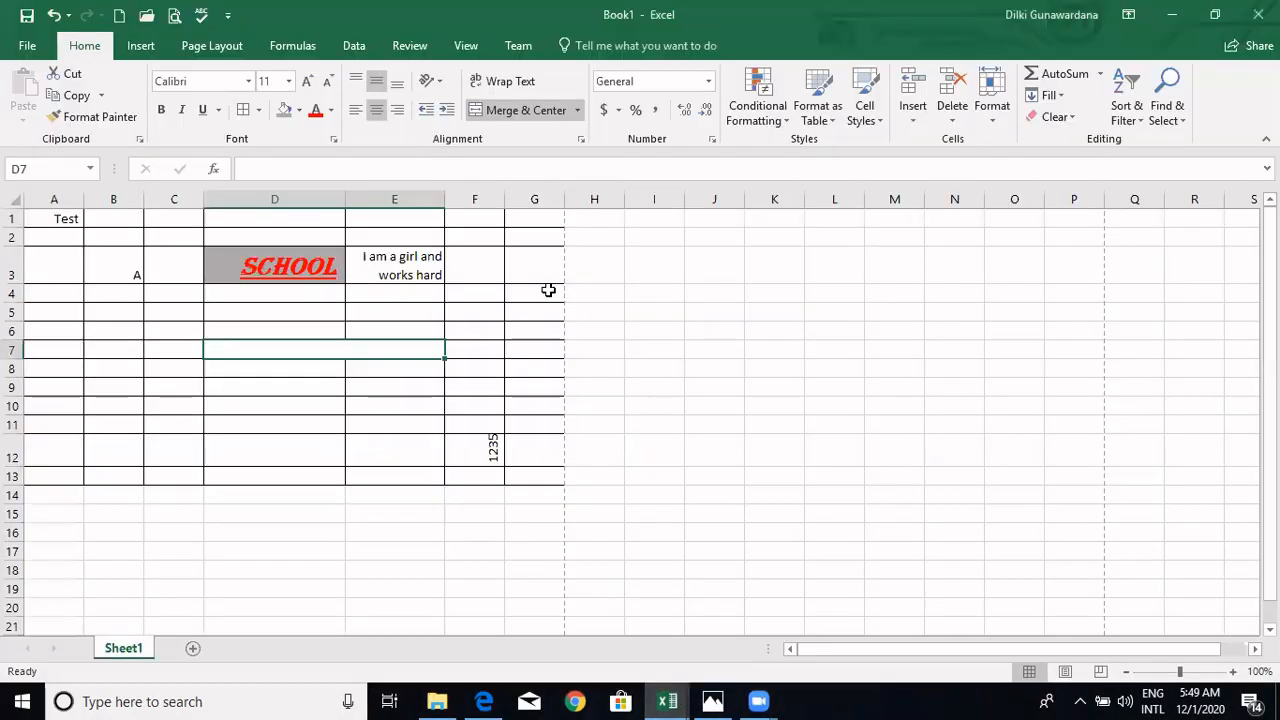
pyautogui.click(378, 450)
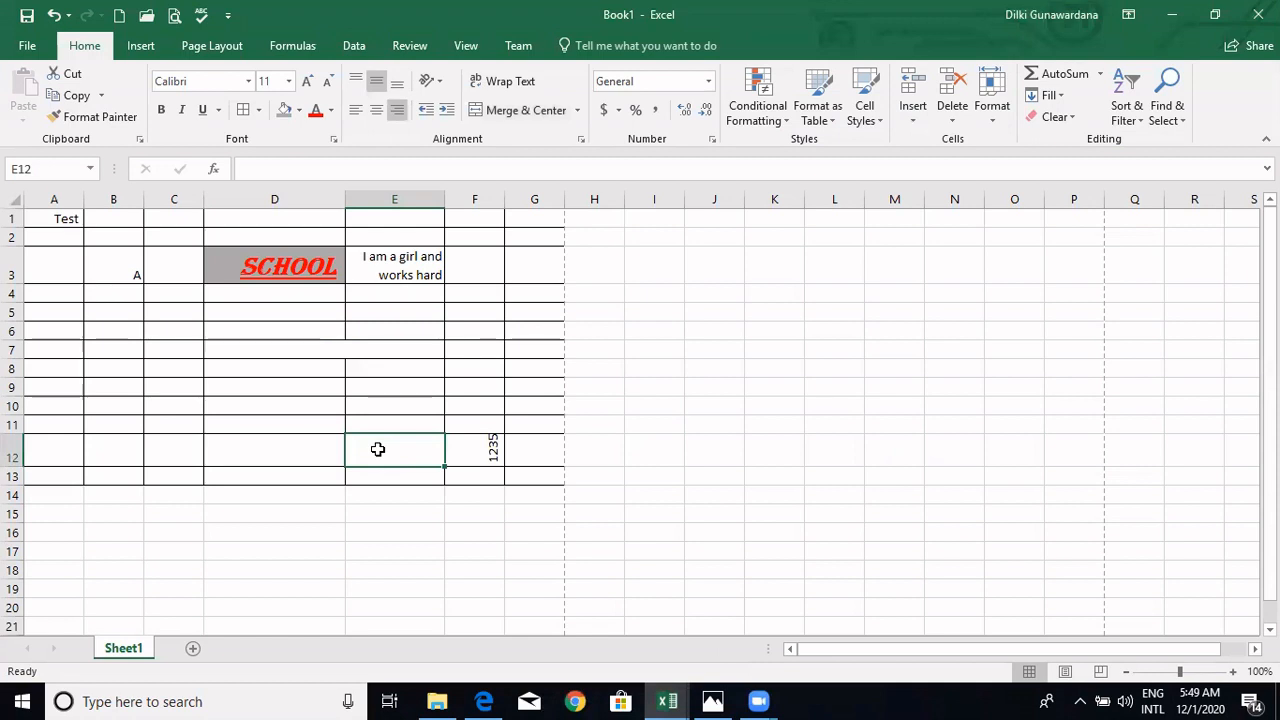
pyautogui.write('12589658')
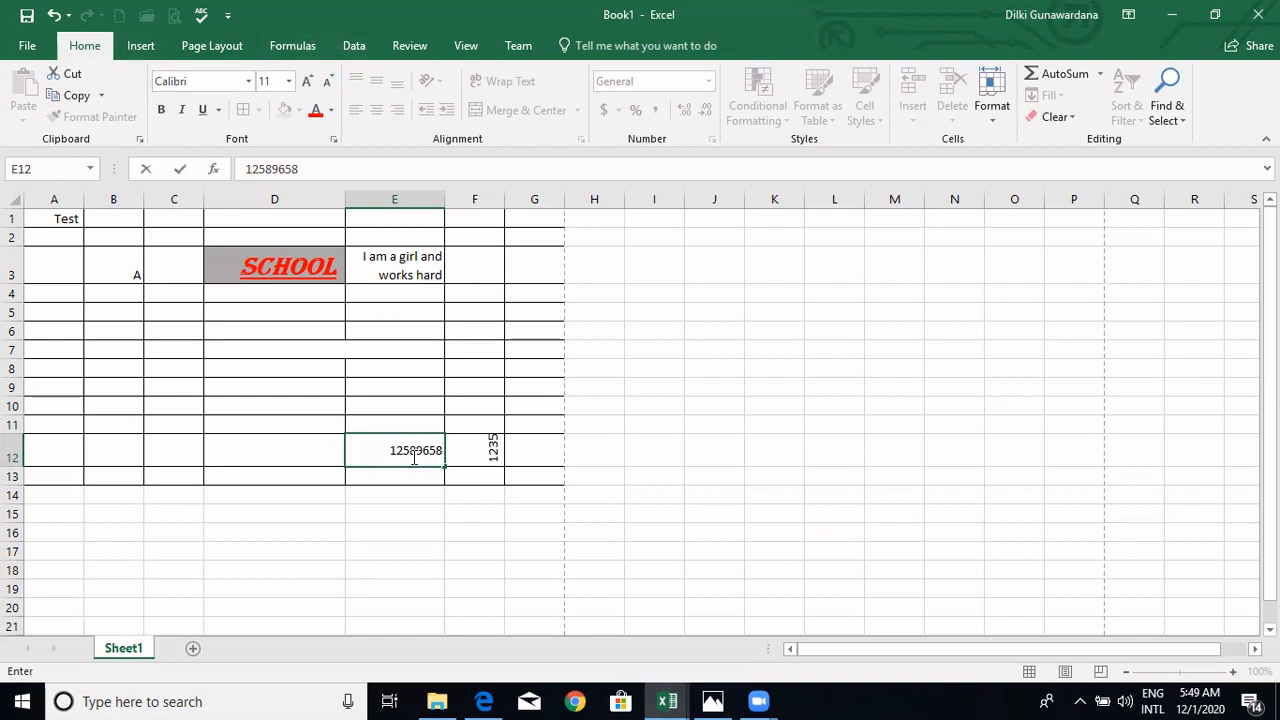
pyautogui.click(533, 462)
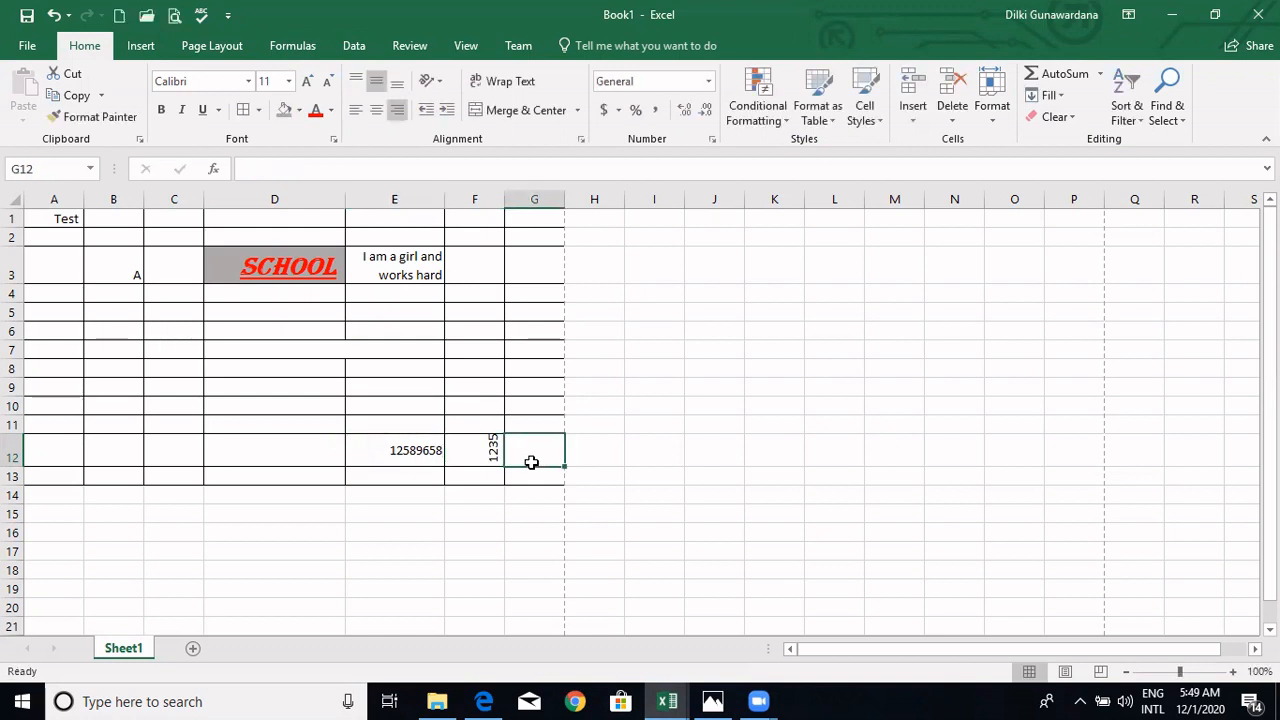
# Apply the Number format to the value in cell E12.
pyautogui.click(430, 452)
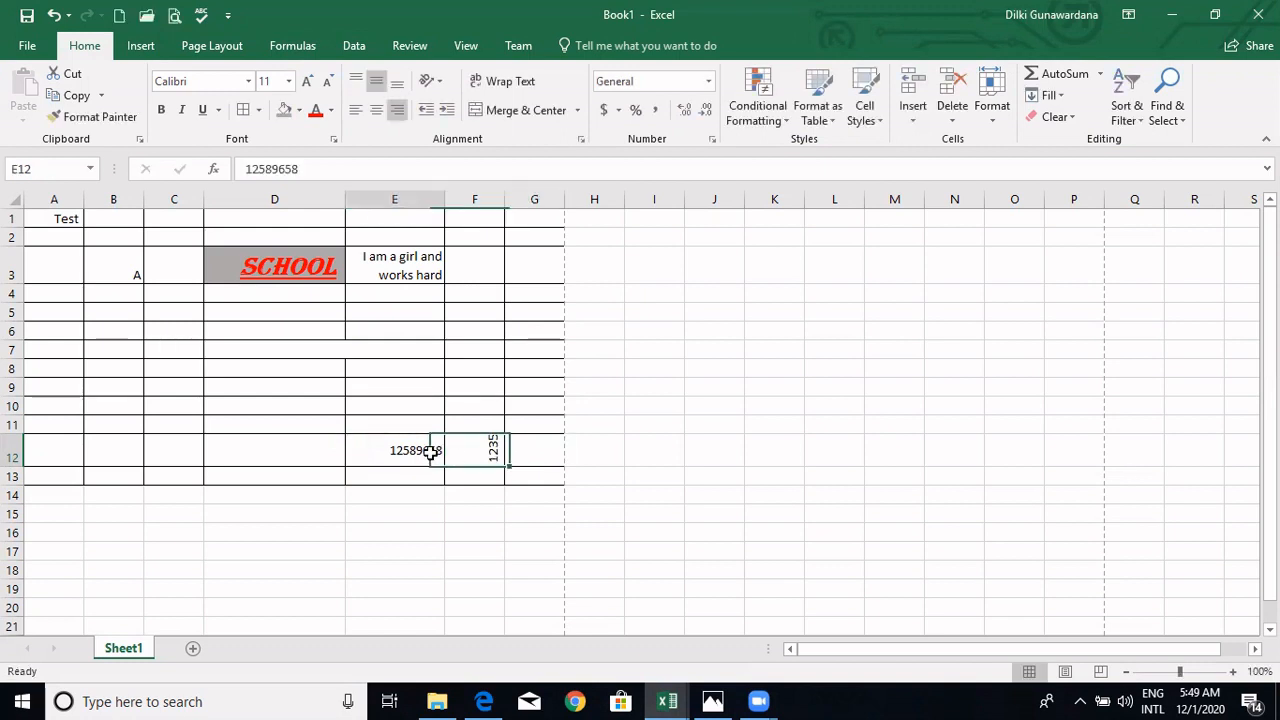
pyautogui.click(709, 82)
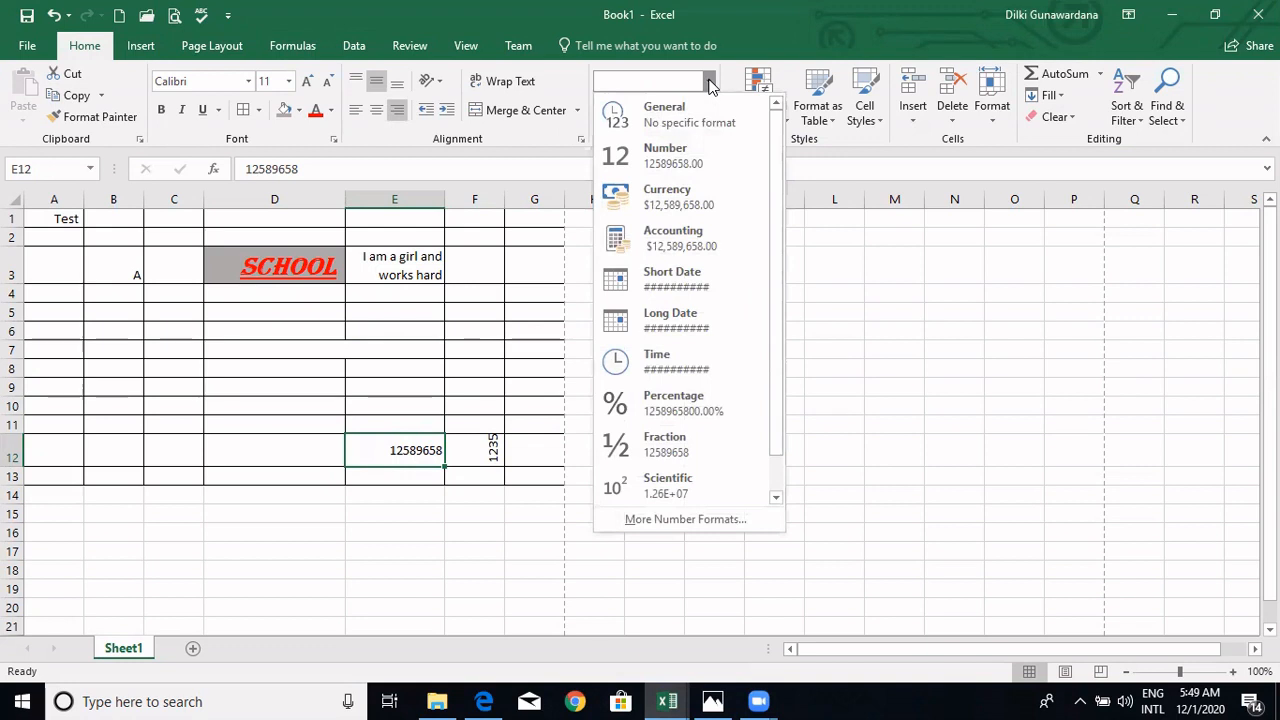
pyautogui.click(685, 162)
pyautogui.click(709, 82)
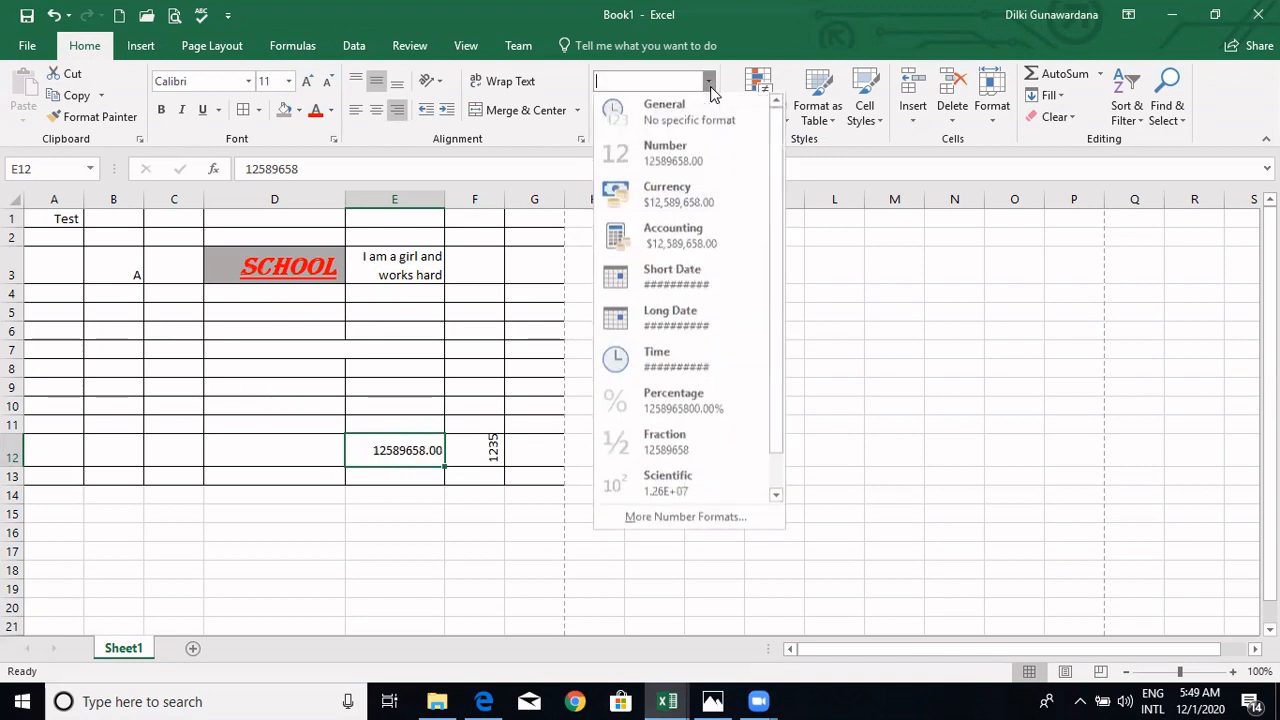
pyautogui.click(725, 76)
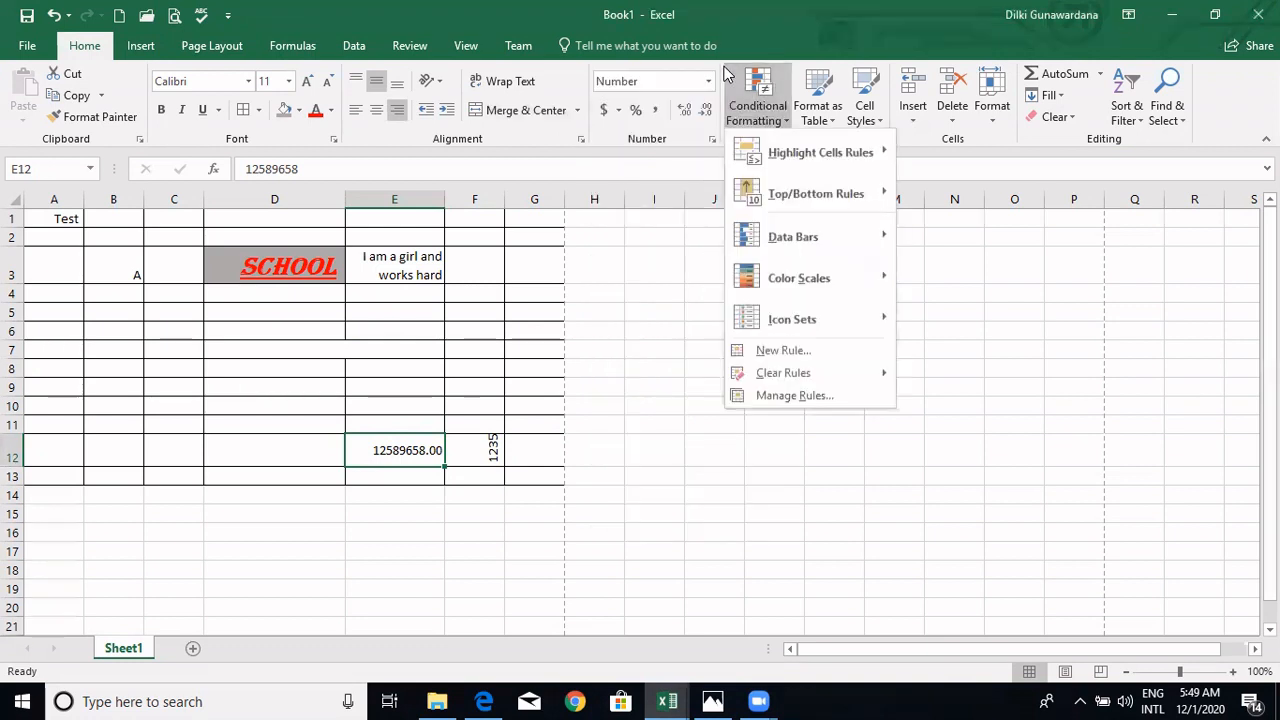
# Increase the decimals of cell E12 to three places and decrease them back to two.
pyautogui.click(682, 133)
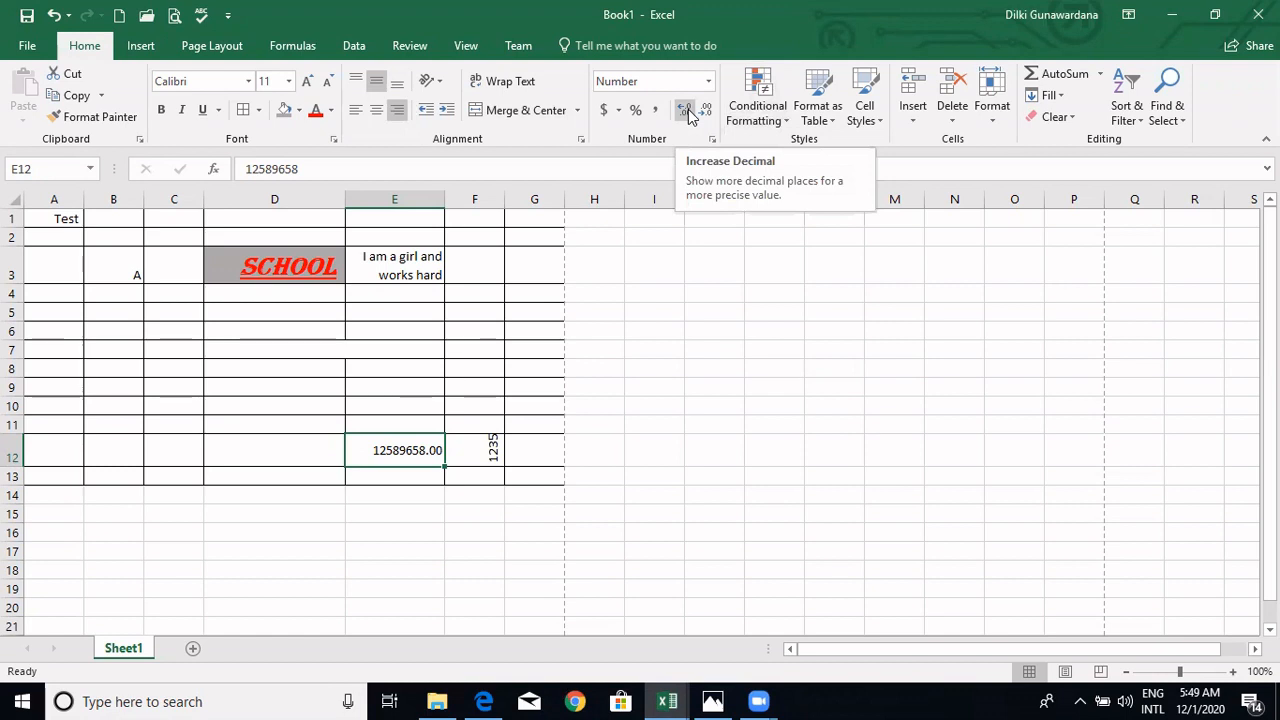
pyautogui.click(688, 109)
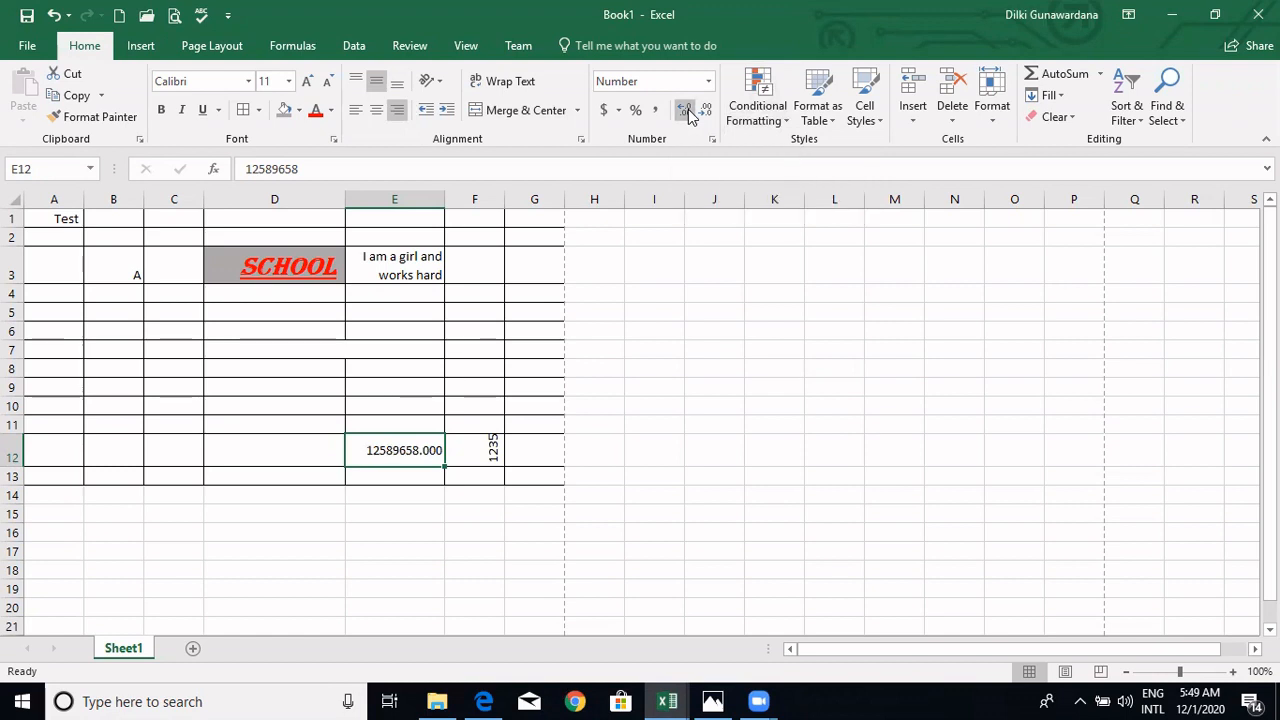
pyautogui.click(705, 111)
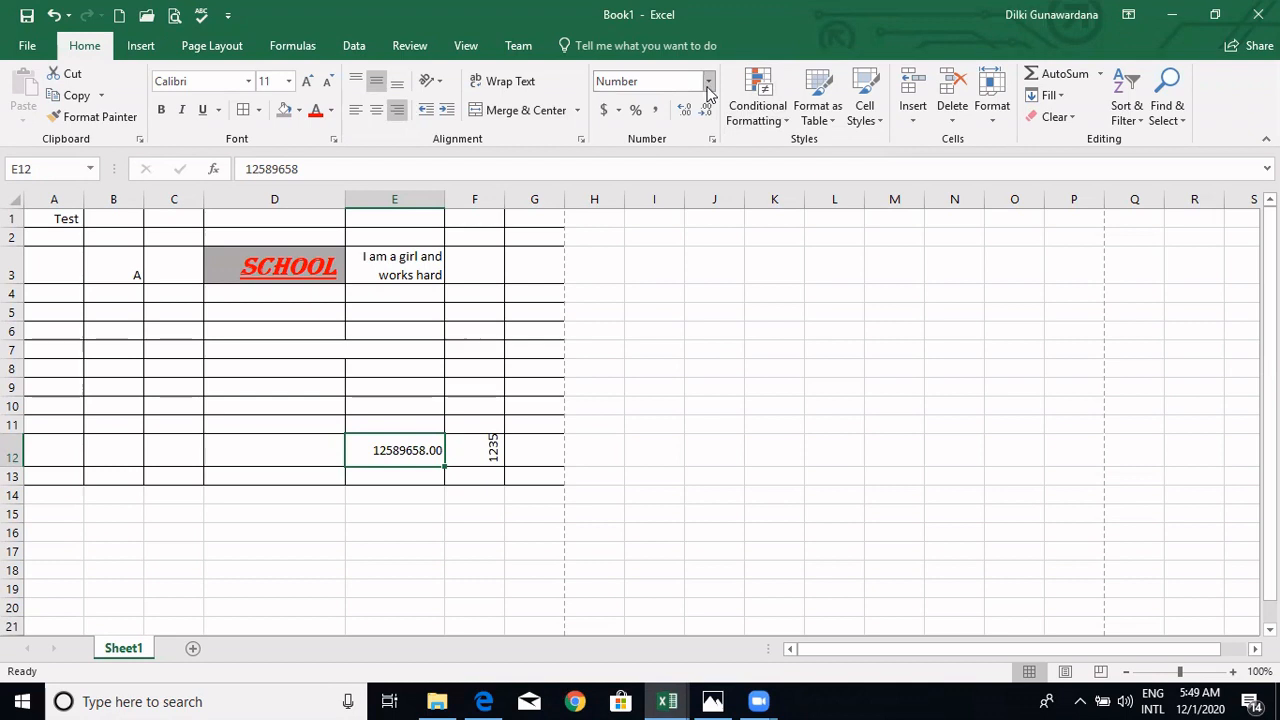
# Apply the Currency format and finally the Comma Style to the number in cell E12.
pyautogui.click(708, 81)
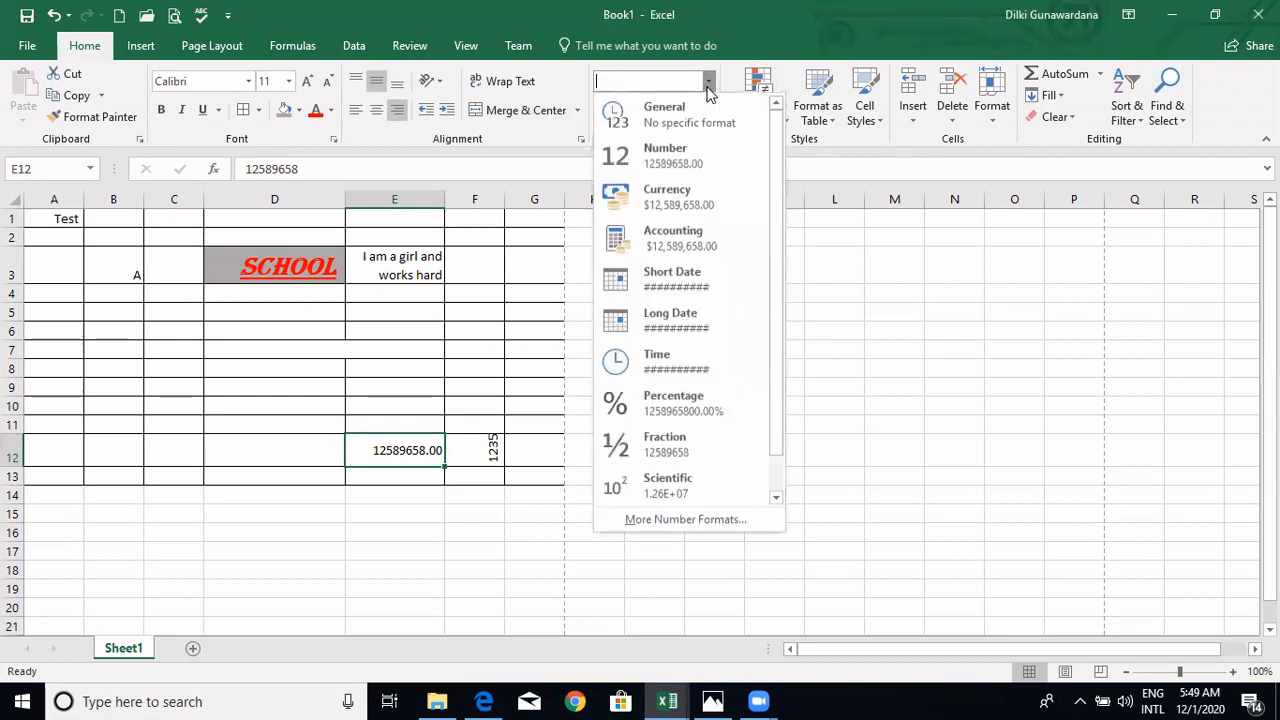
pyautogui.click(692, 193)
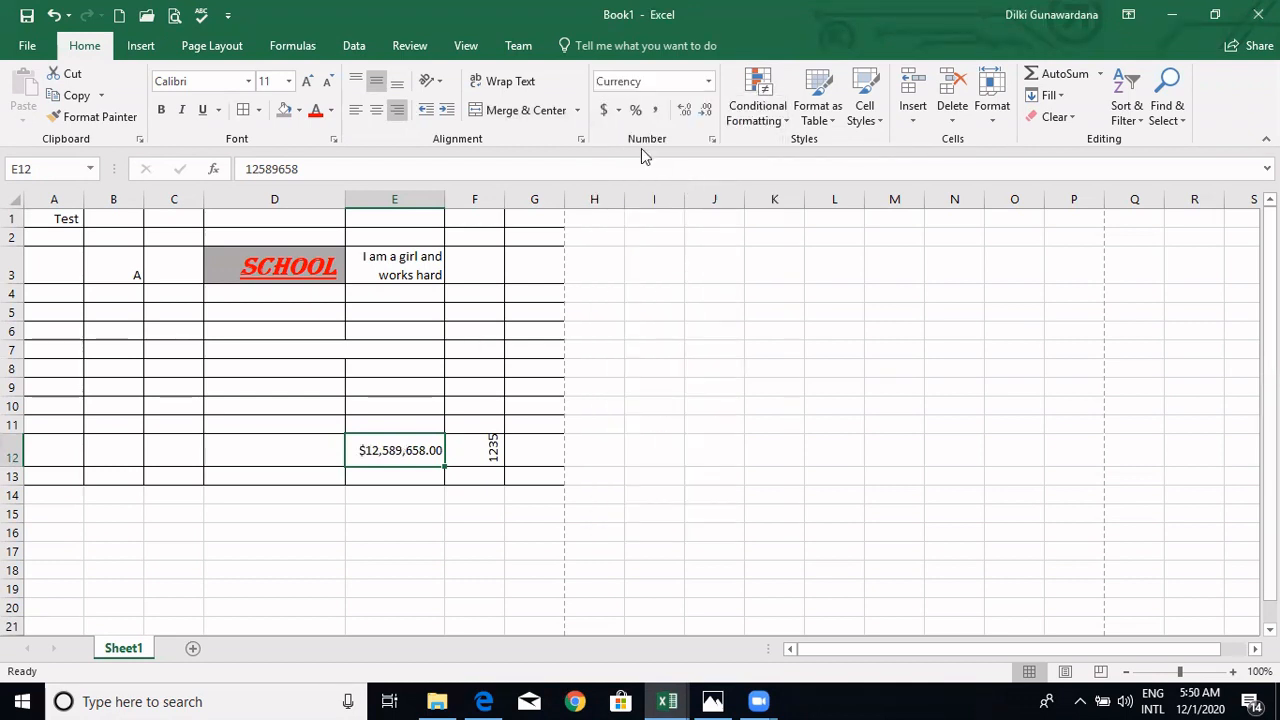
pyautogui.click(617, 111)
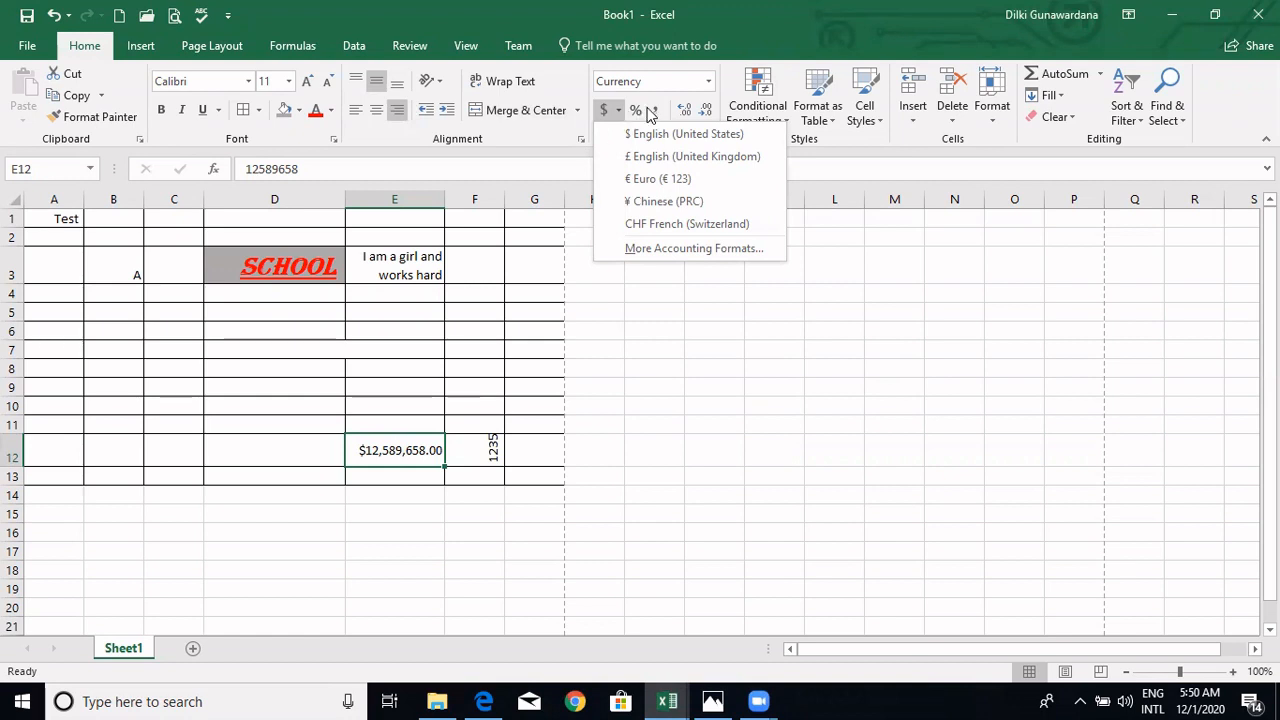
pyautogui.click(652, 111)
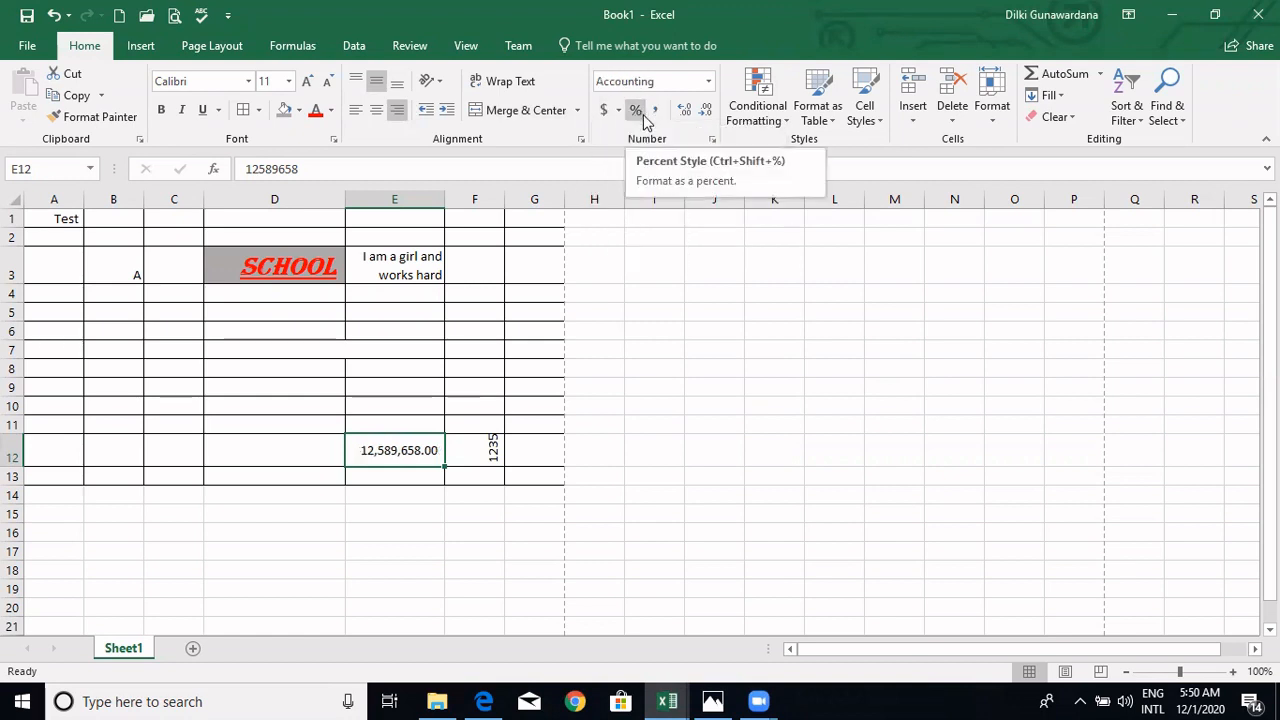
pyautogui.click(710, 81)
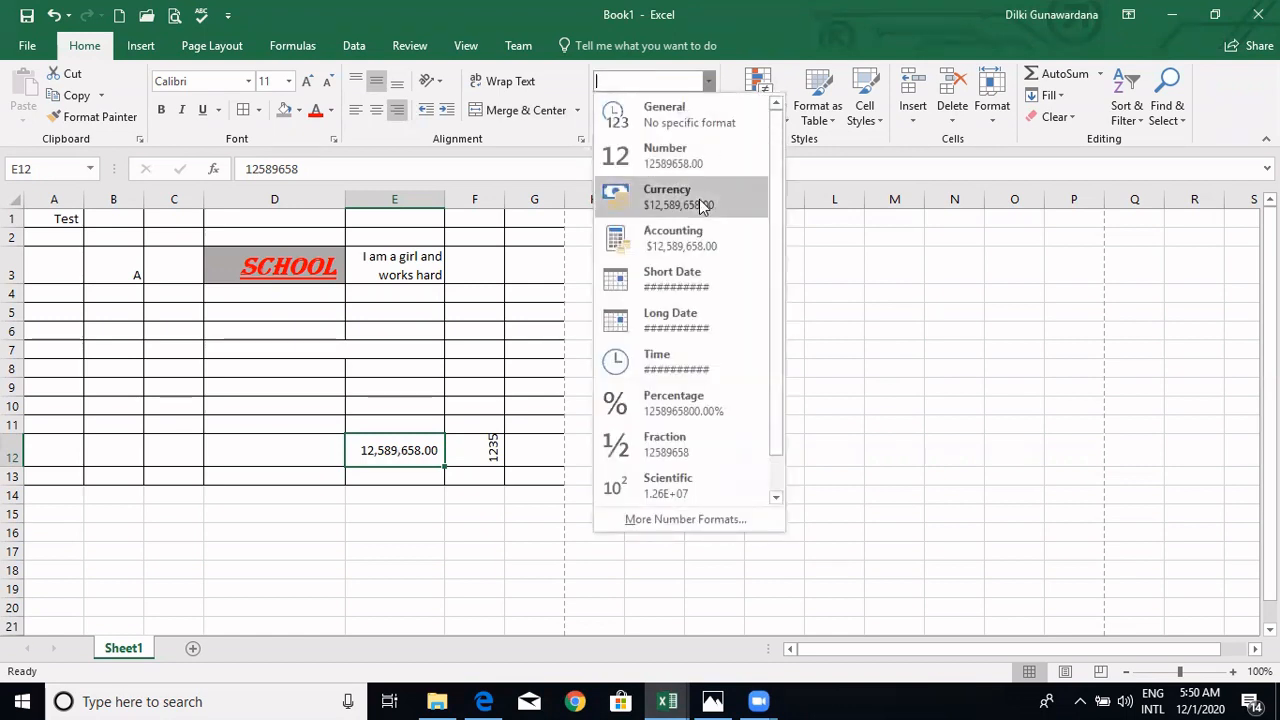
pyautogui.click(355, 400)
pyautogui.click(357, 401)
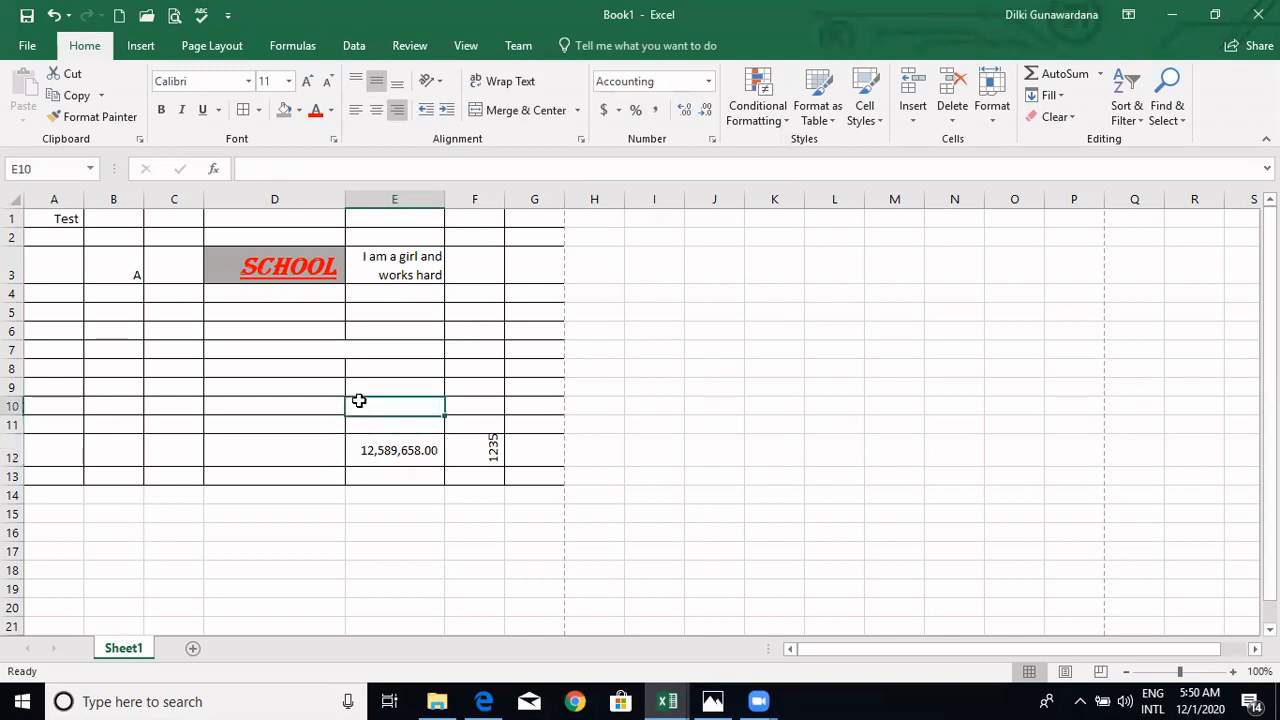
# Enter the date 2020/02/15 in cell E10 and apply the Short Date format.
pyautogui.write('2020/02/15')
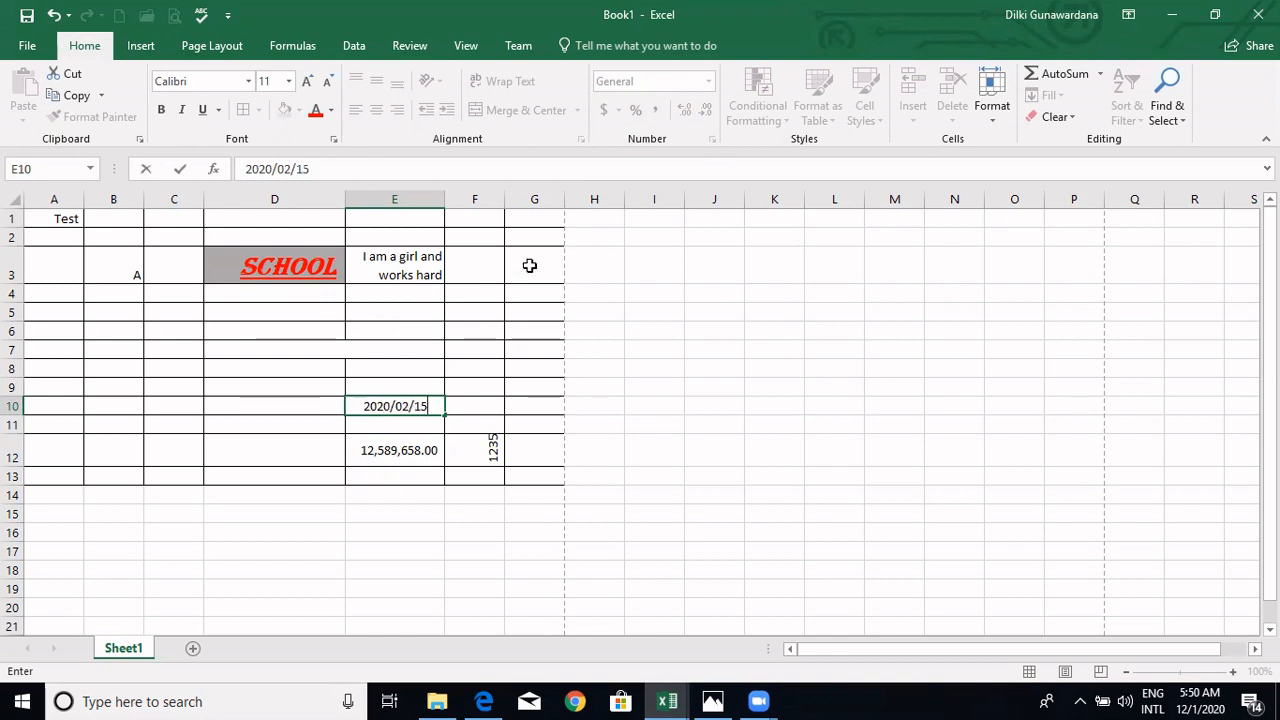
pyautogui.click(500, 420)
pyautogui.click(423, 408)
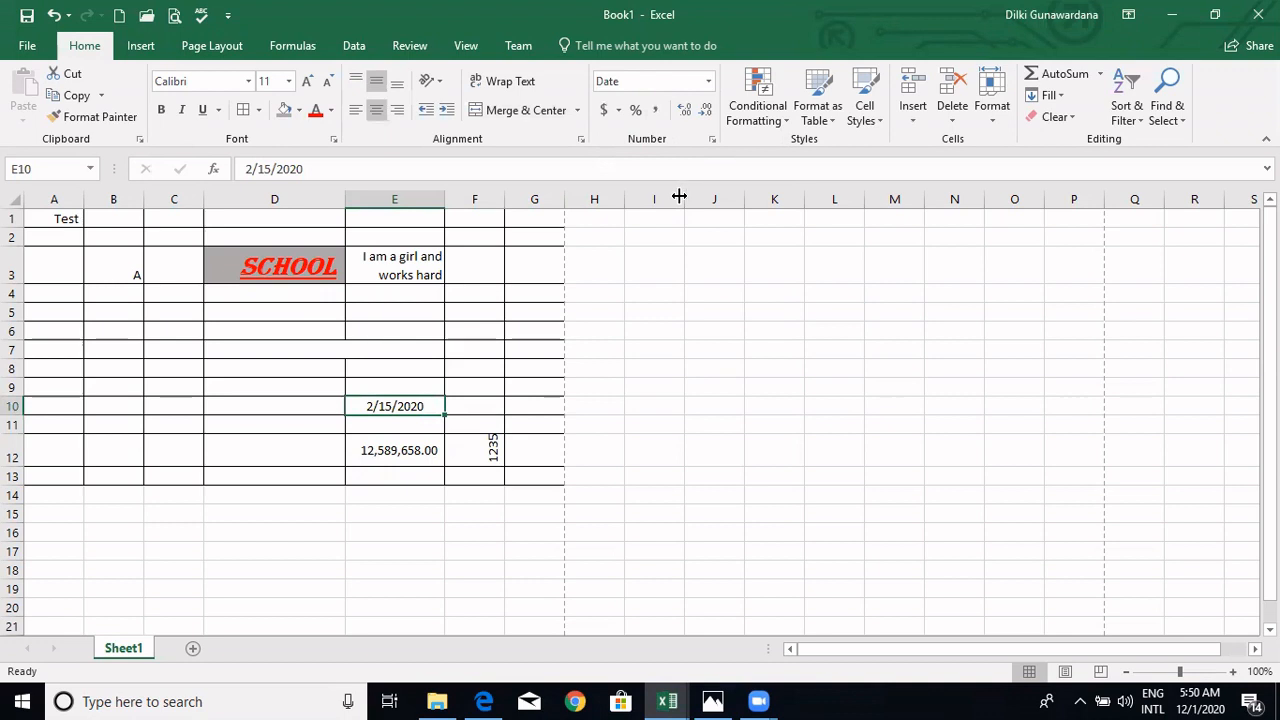
pyautogui.click(709, 80)
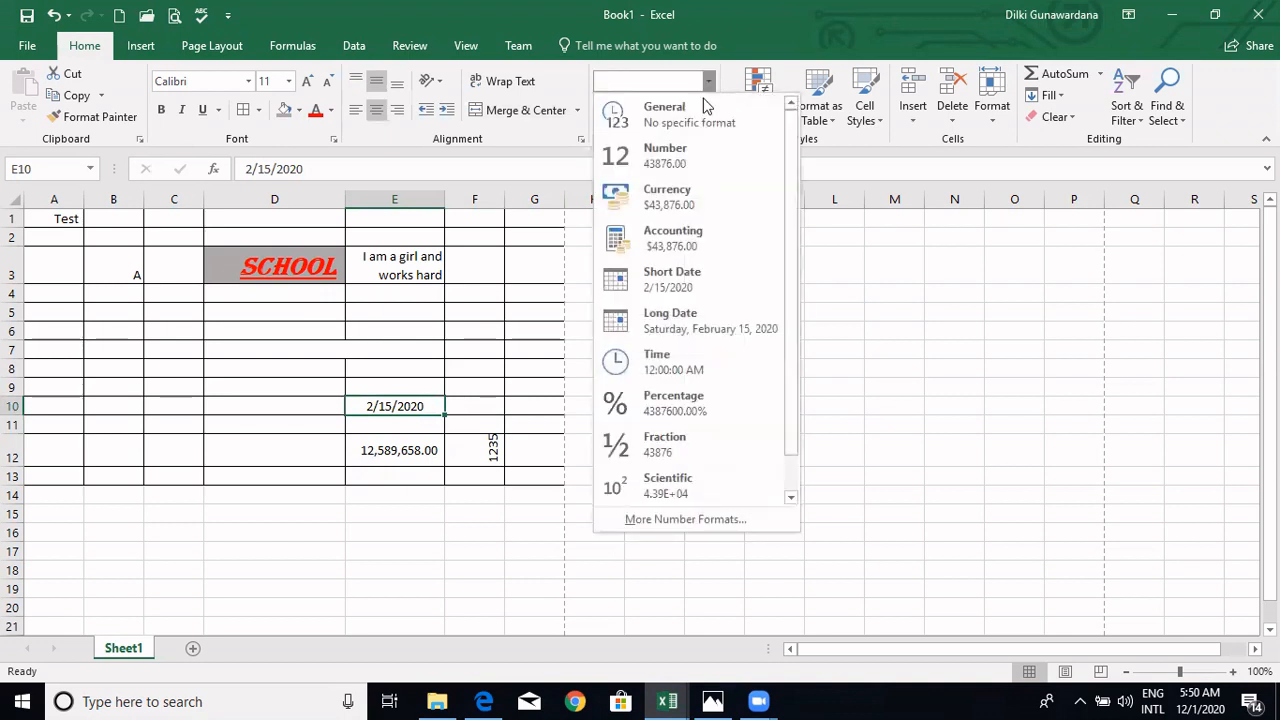
pyautogui.click(682, 272)
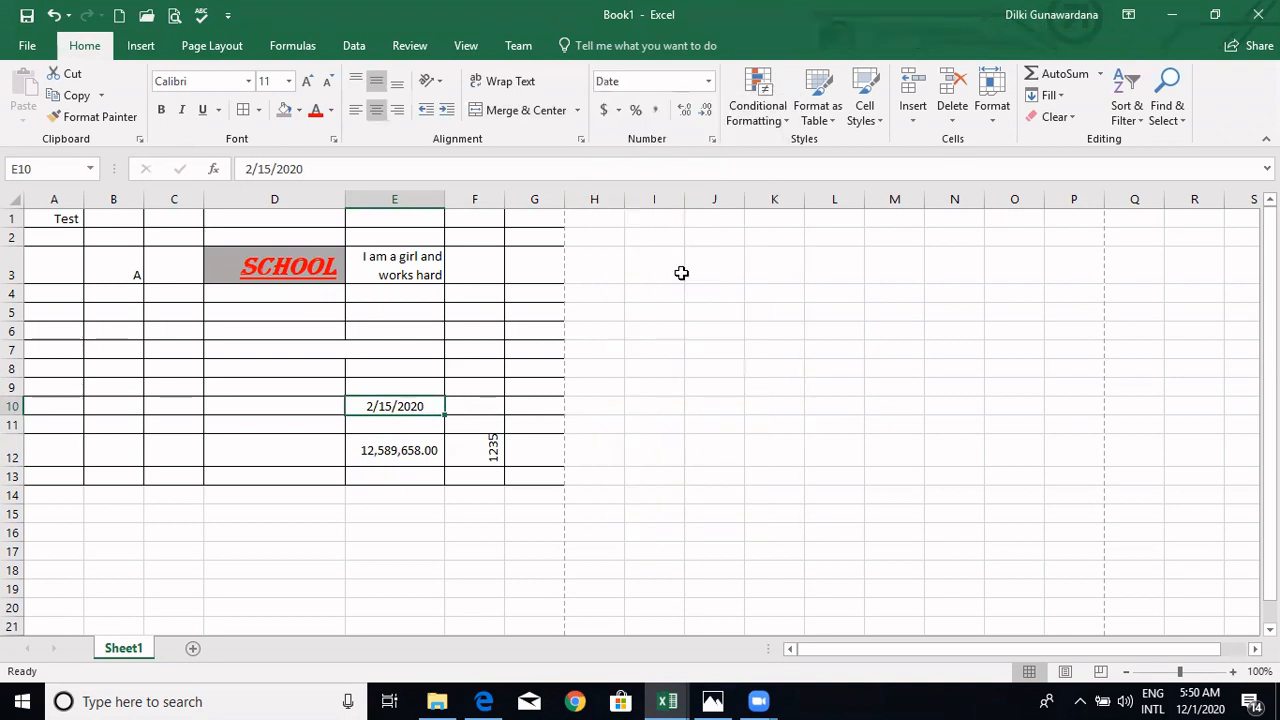
# Apply the Long Date format to cell E10 and widen column E until the full date fits.
pyautogui.click(709, 81)
pyautogui.click(697, 313)
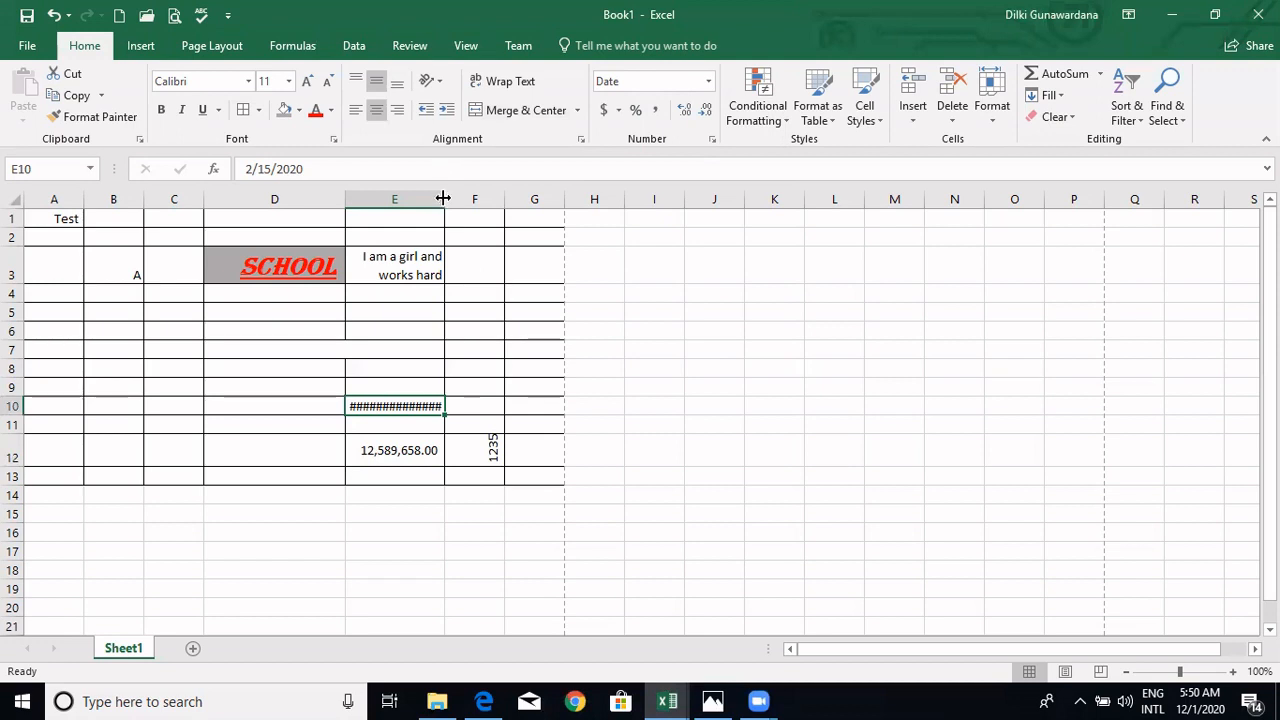
pyautogui.moveTo(441, 198); pyautogui.dragTo(538, 220)
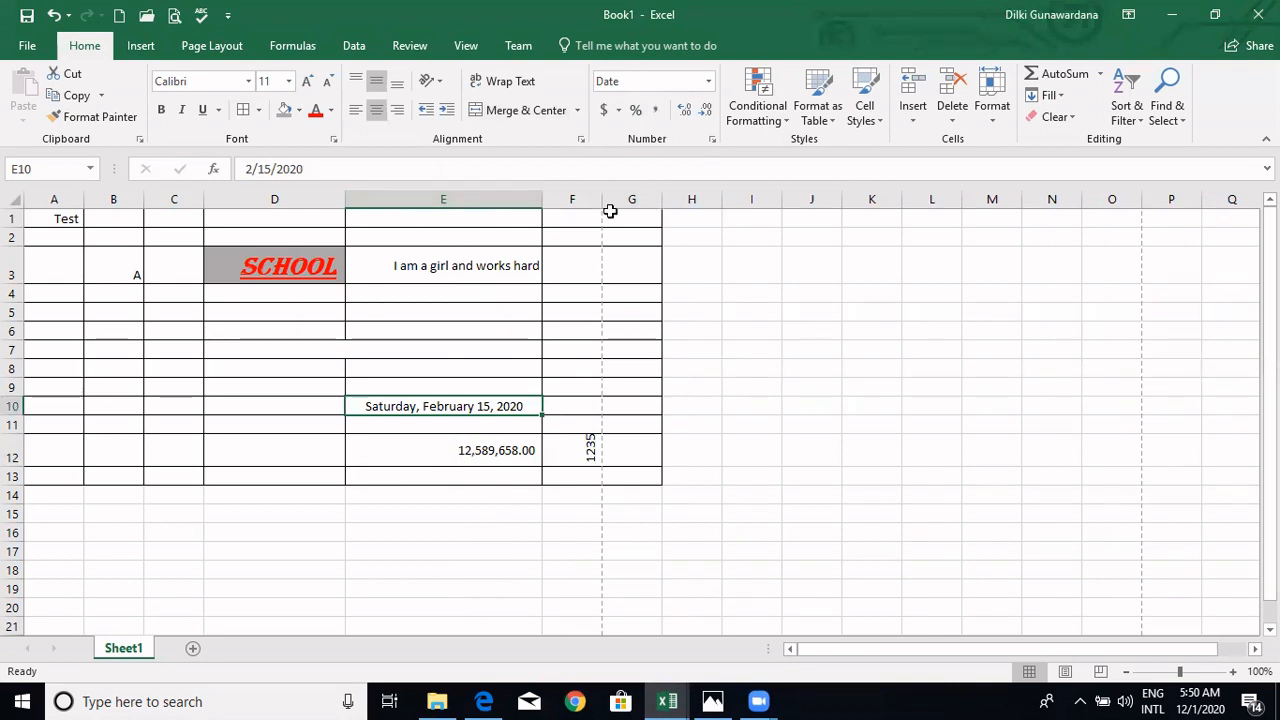
pyautogui.click(707, 84)
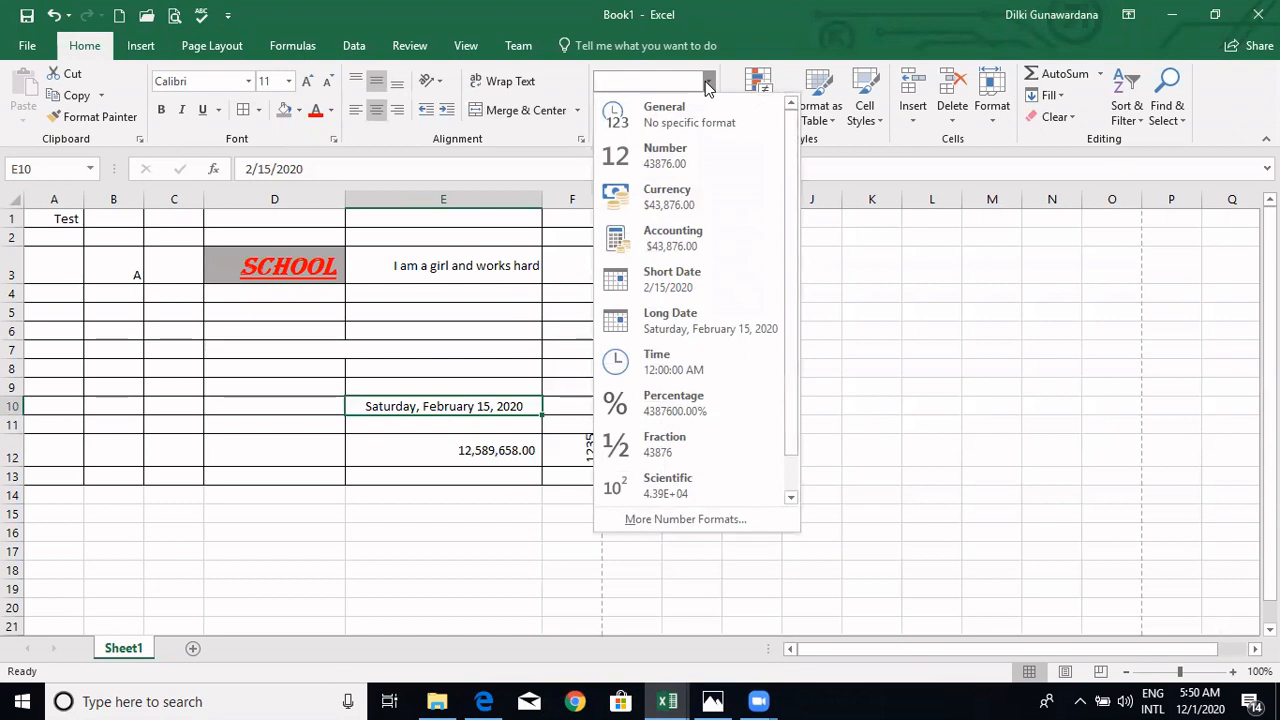
# Enter 5.5 in cell D12 and apply the Fraction format to it.
pyautogui.click(267, 443)
pyautogui.click(267, 443)
pyautogui.write('5.5')
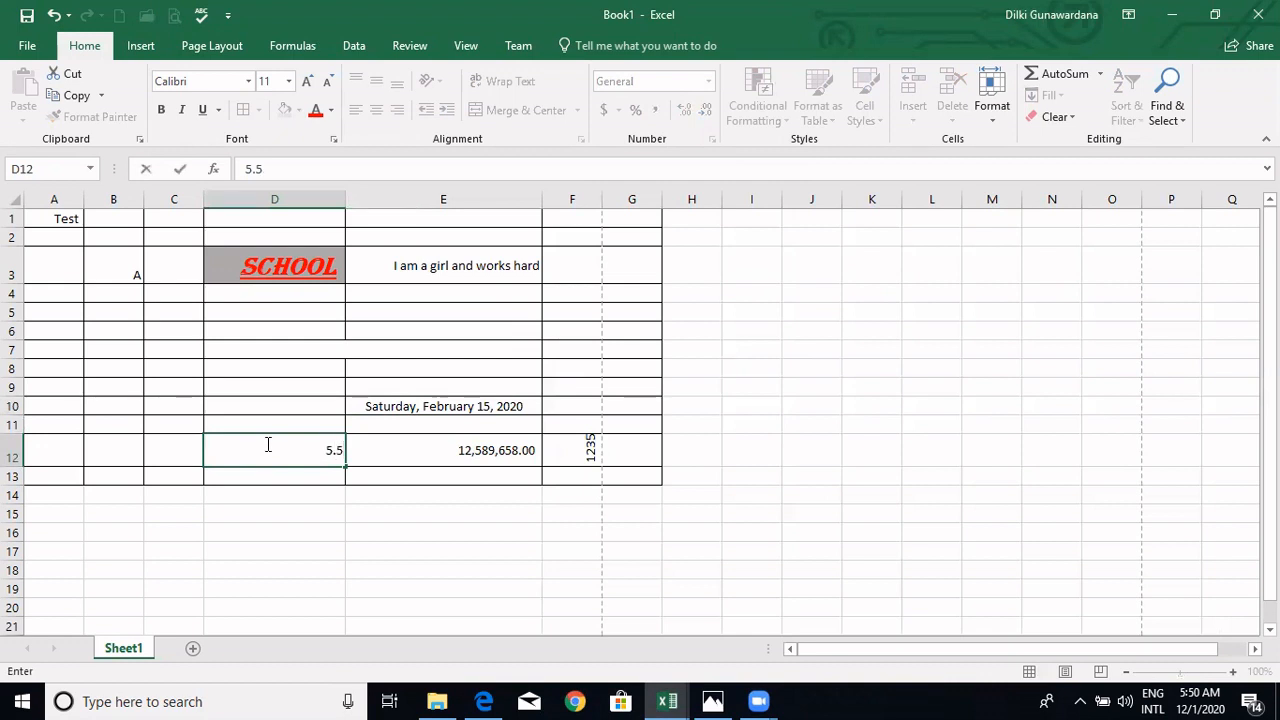
pyautogui.click(376, 454)
pyautogui.click(307, 451)
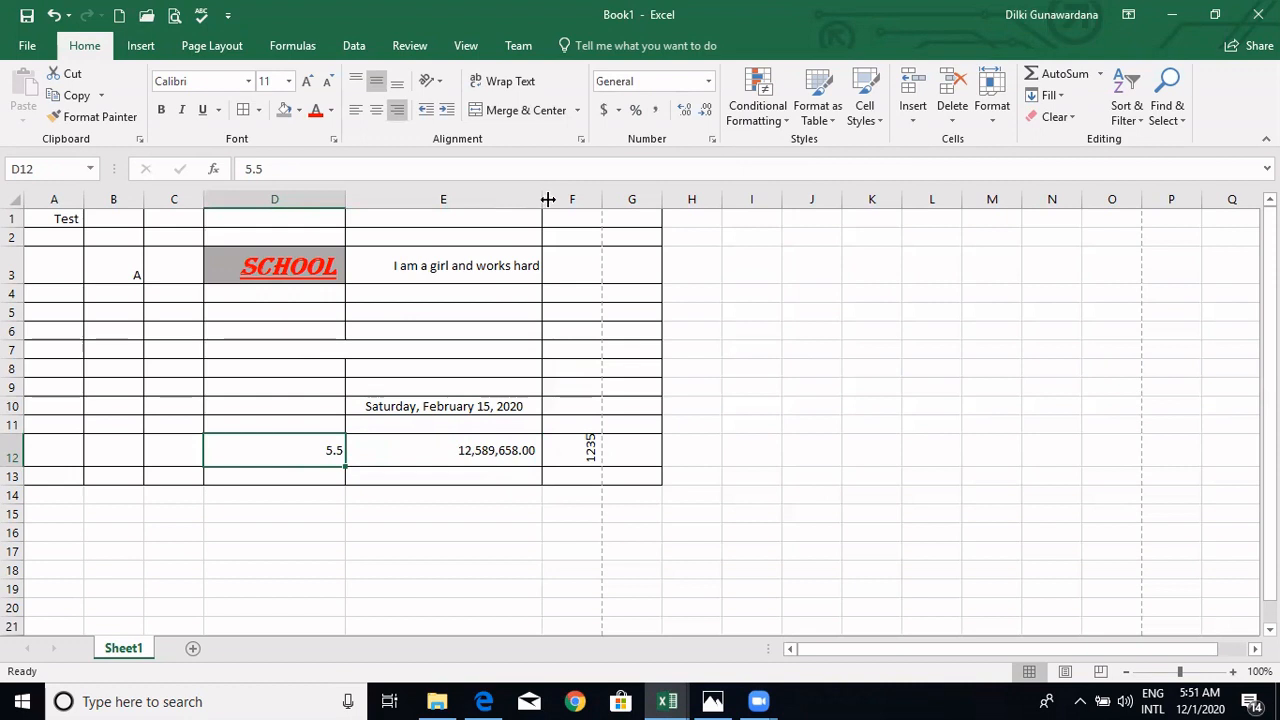
pyautogui.click(708, 81)
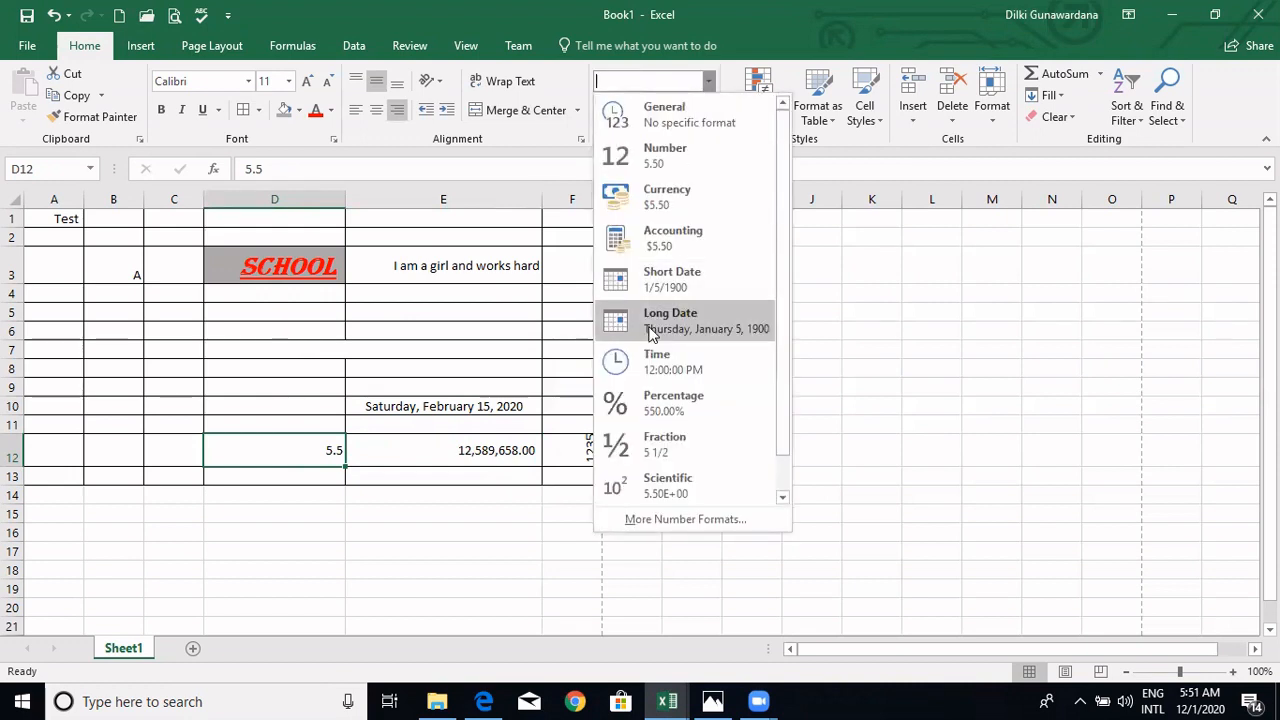
pyautogui.click(670, 444)
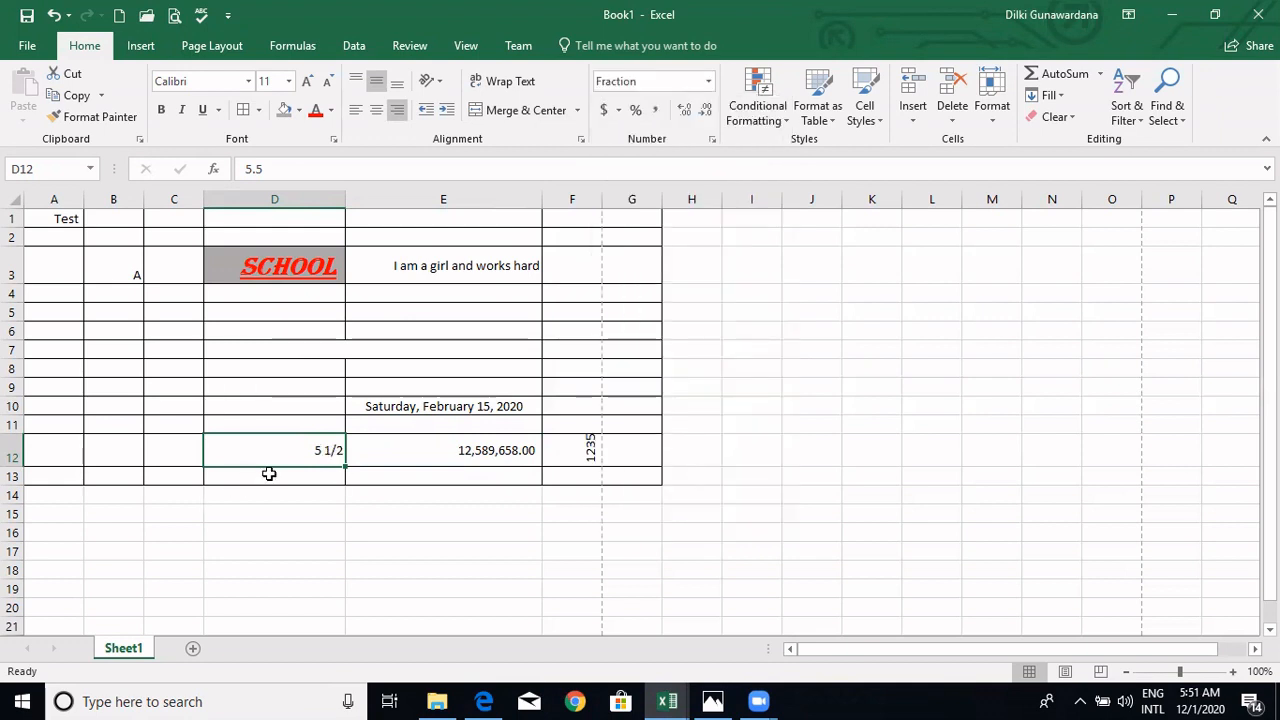
# Enter the number 2965.238 in cell D10, replacing the first typed entry.
pyautogui.click(282, 407)
pyautogui.write('2.5685')
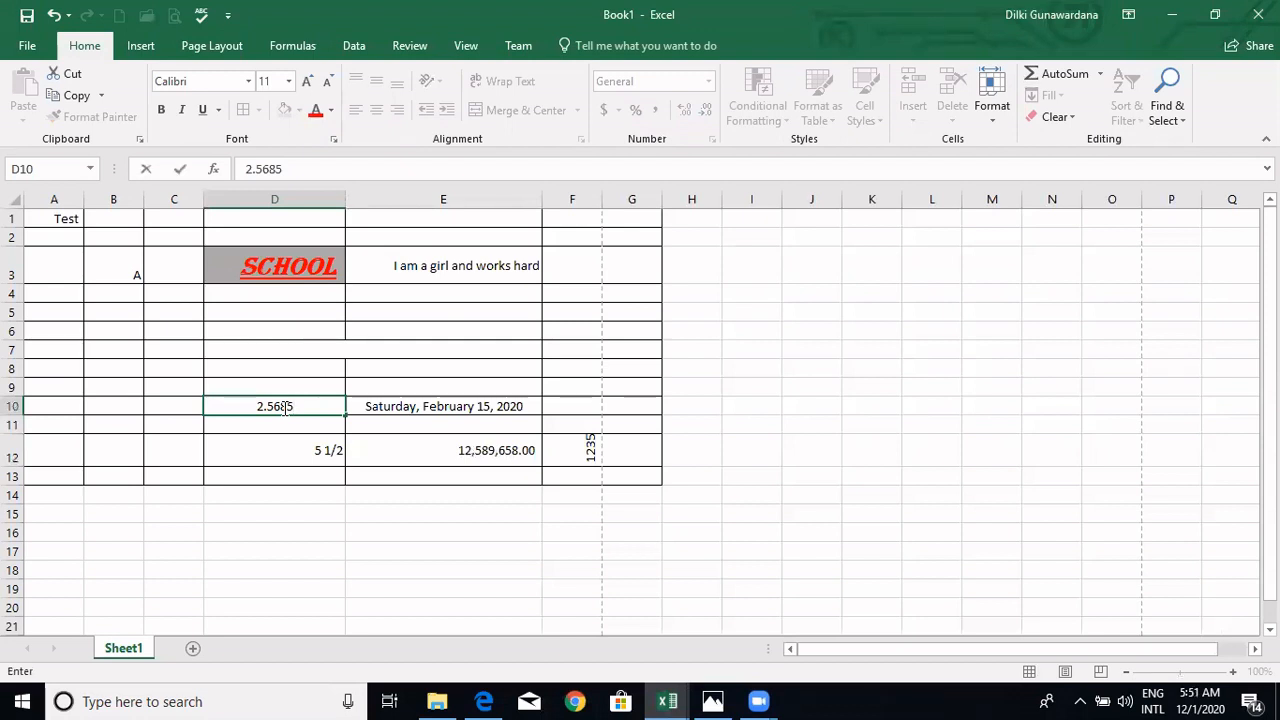
pyautogui.press('BackSpace')
pyautogui.press('BackSpace')
pyautogui.press('BackSpace')
pyautogui.press('BackSpace')
pyautogui.press('BackSpace')
pyautogui.write('9658')
pyautogui.click(286, 407)
pyautogui.write('.23')
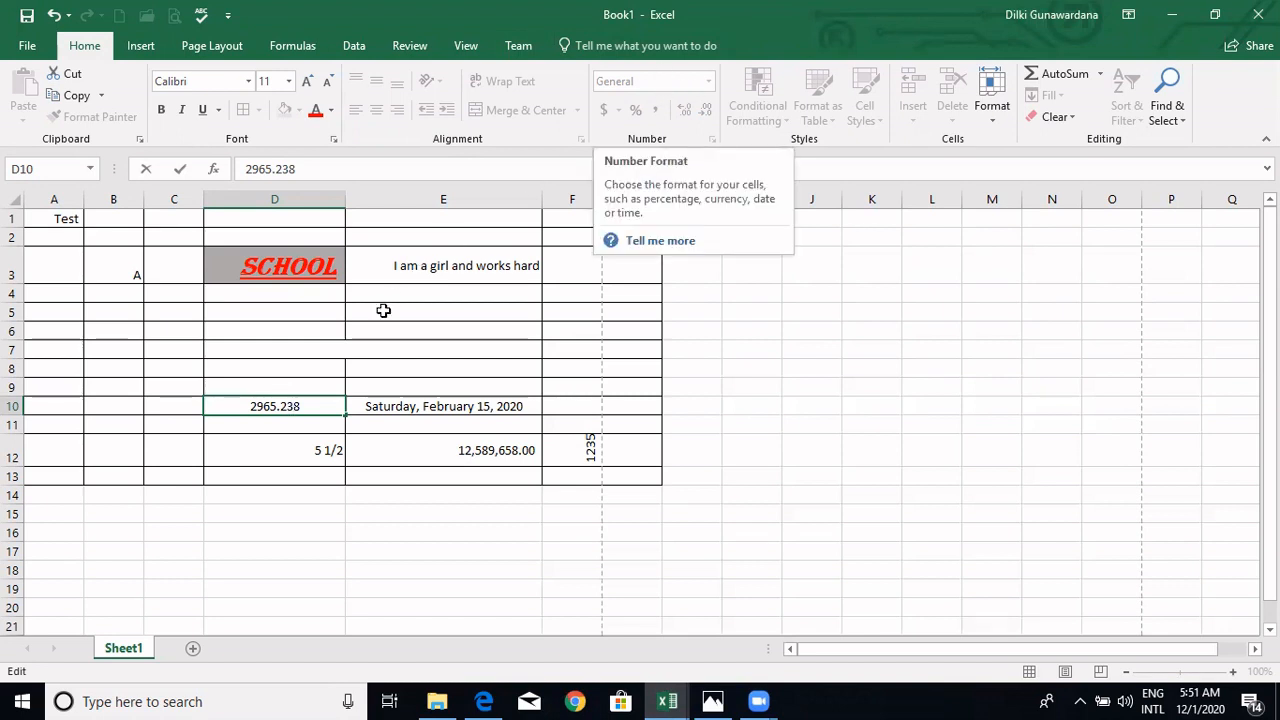
pyautogui.click(289, 368)
pyautogui.click(288, 423)
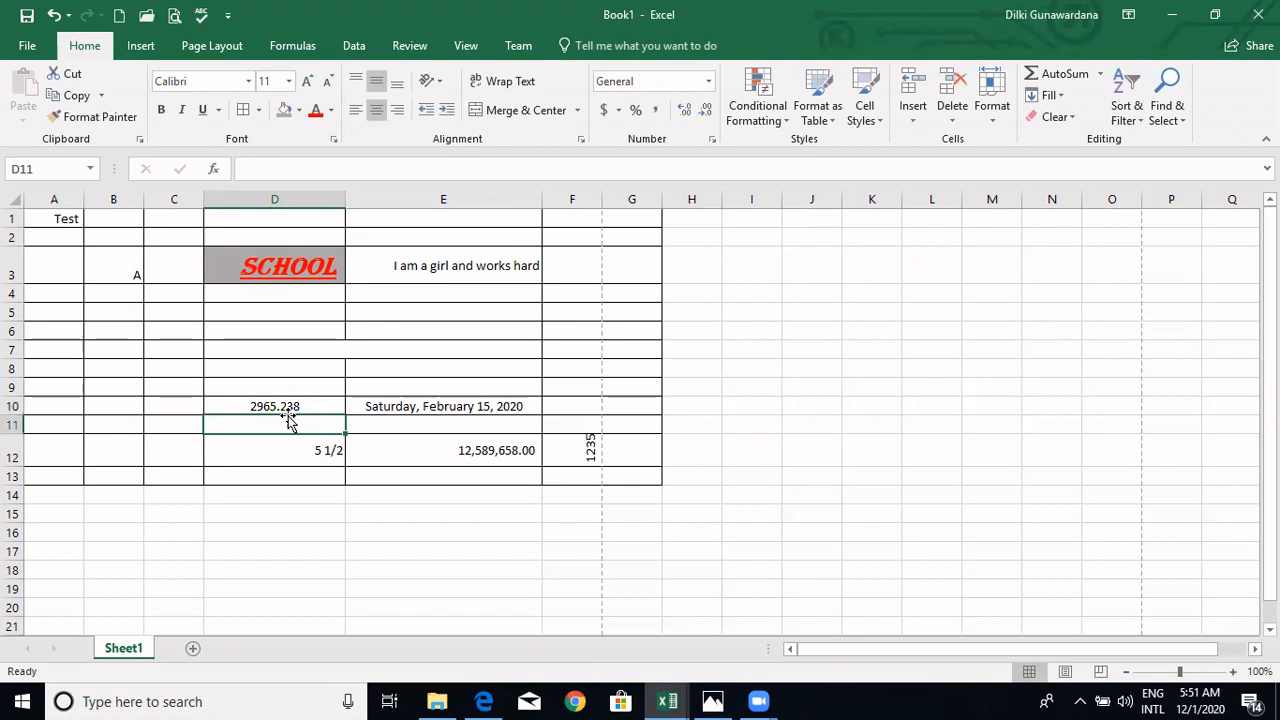
# Apply the Scientific format to the number in cell D10.
pyautogui.click(287, 406)
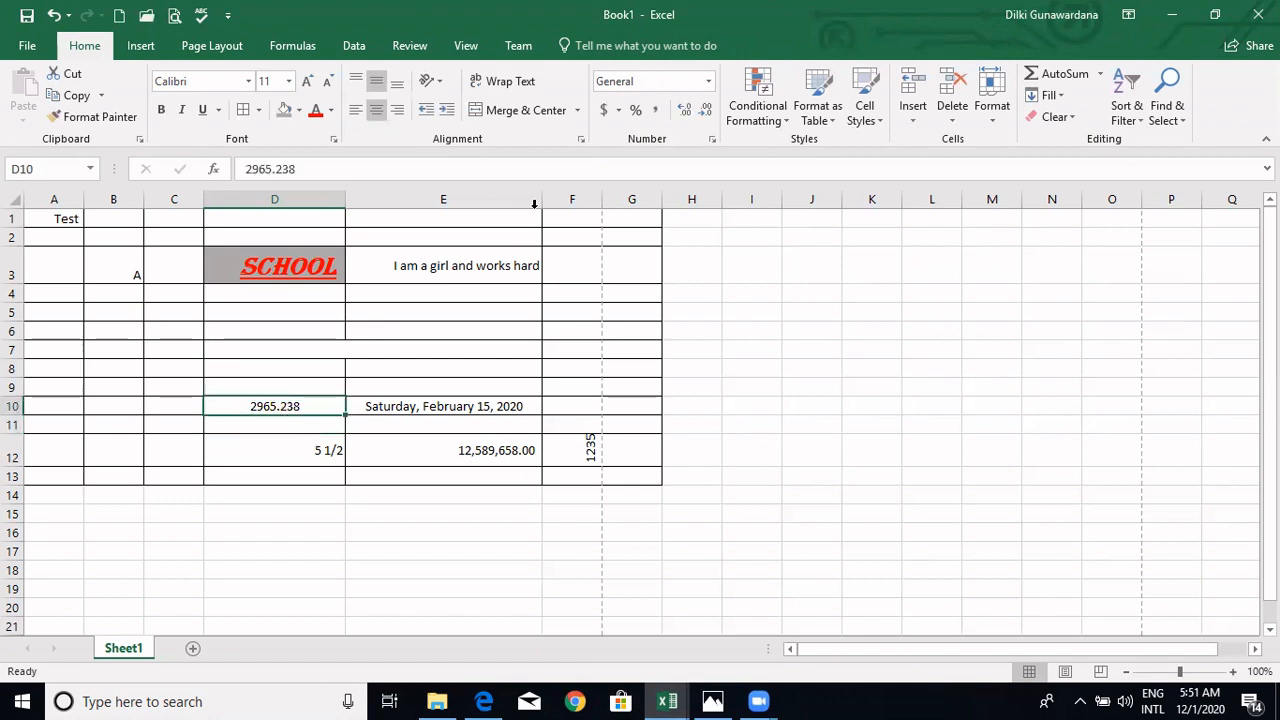
pyautogui.click(712, 79)
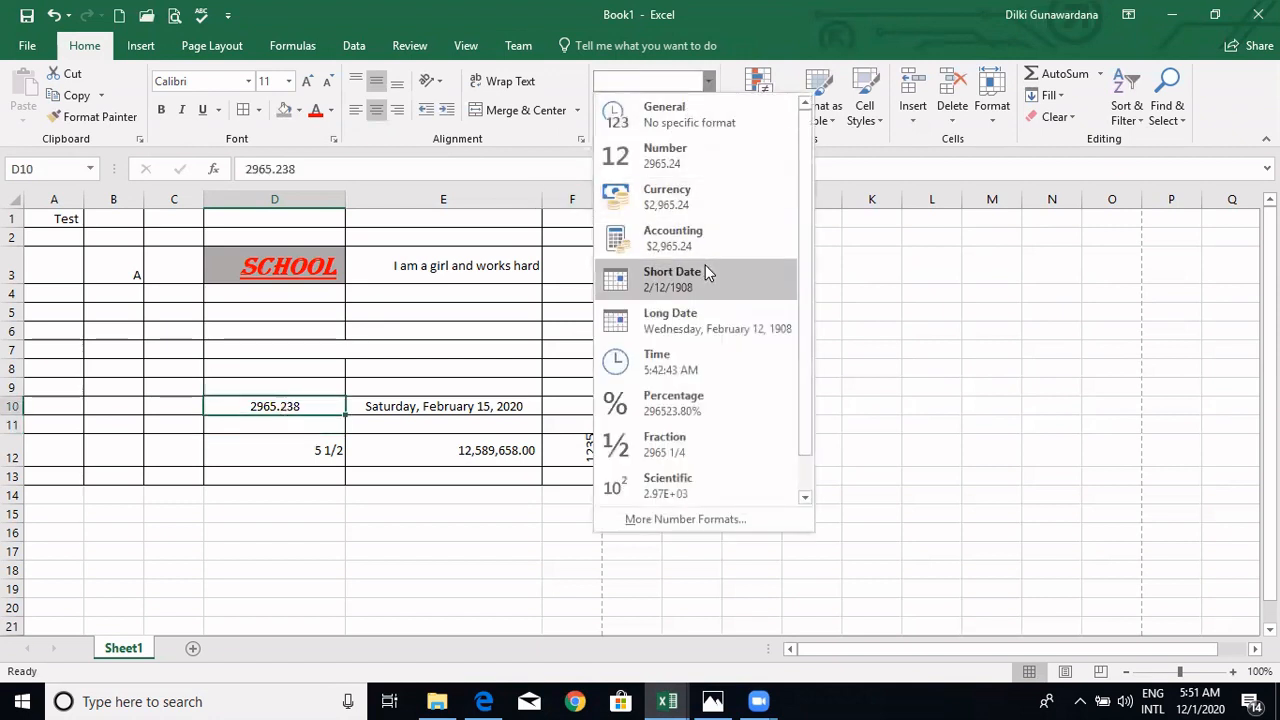
pyautogui.click(676, 482)
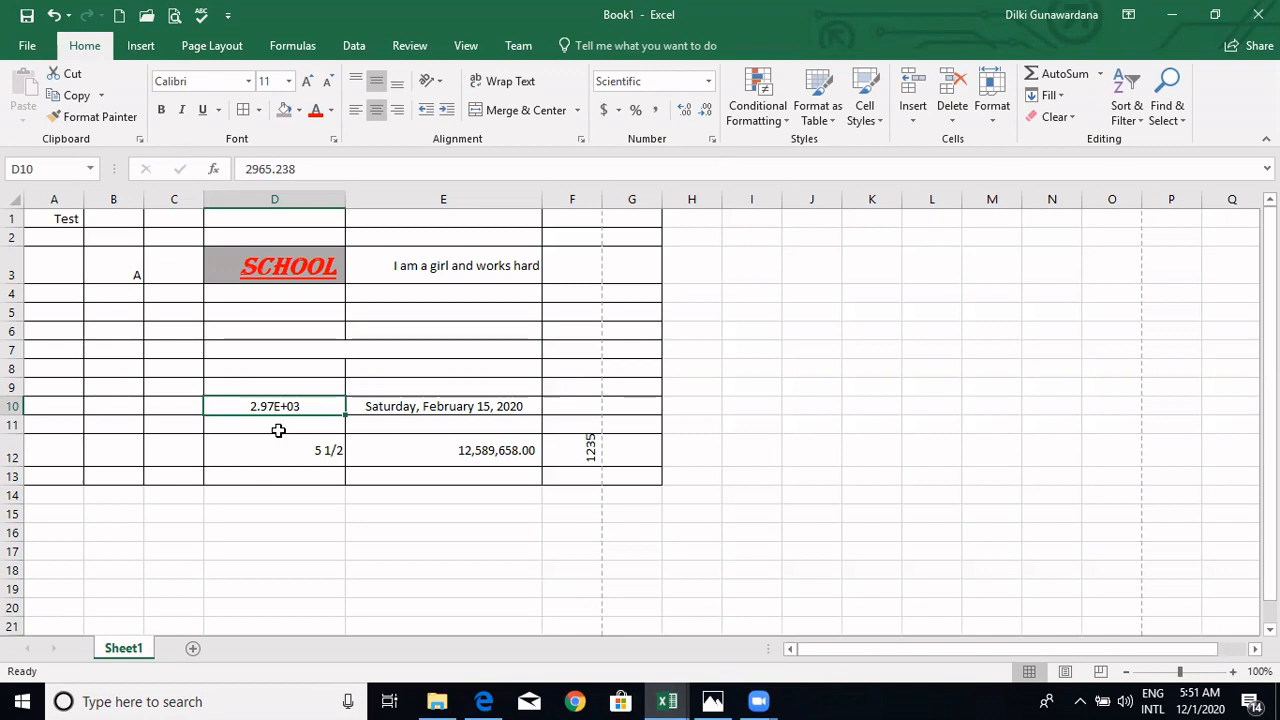
# Switch to the ICT reading PDF in Edge and review the number tools and the symbols used in spreadsheet formulas.
pyautogui.click(484, 701)
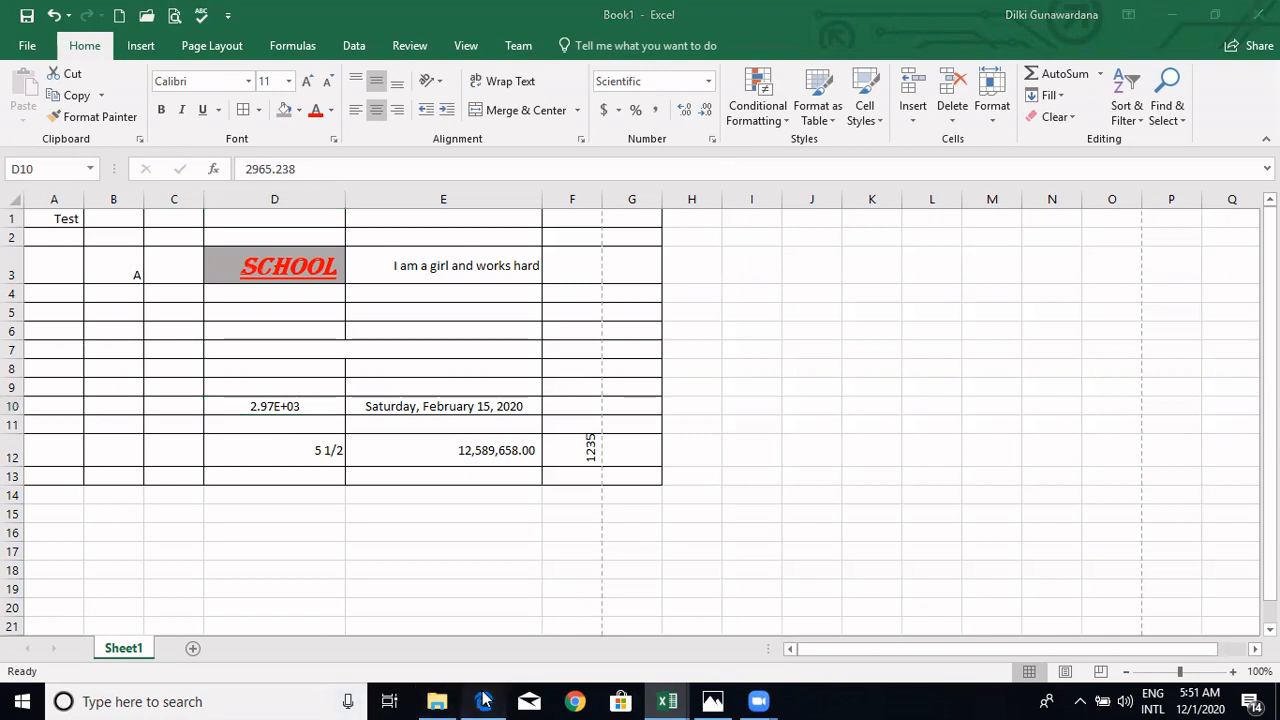
pyautogui.scroll(-2, 584, 343)
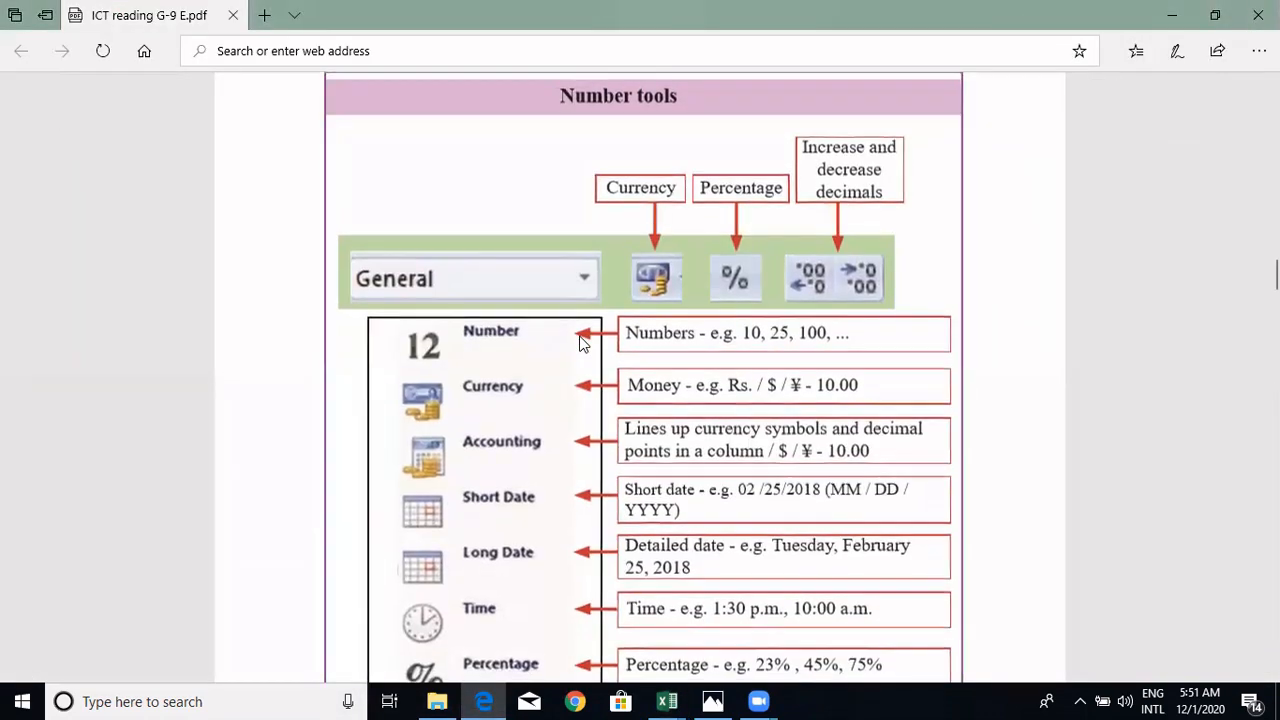
pyautogui.scroll(-5, 584, 343)
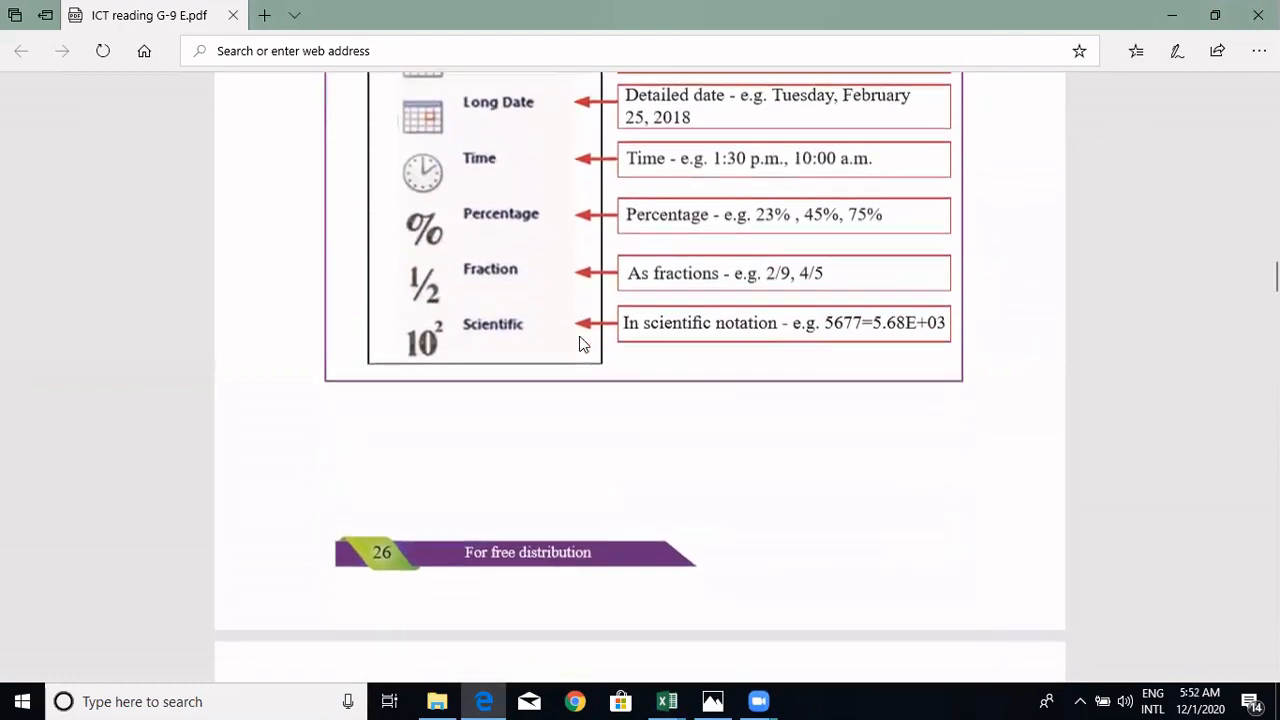
pyautogui.scroll(-5, 580, 340)
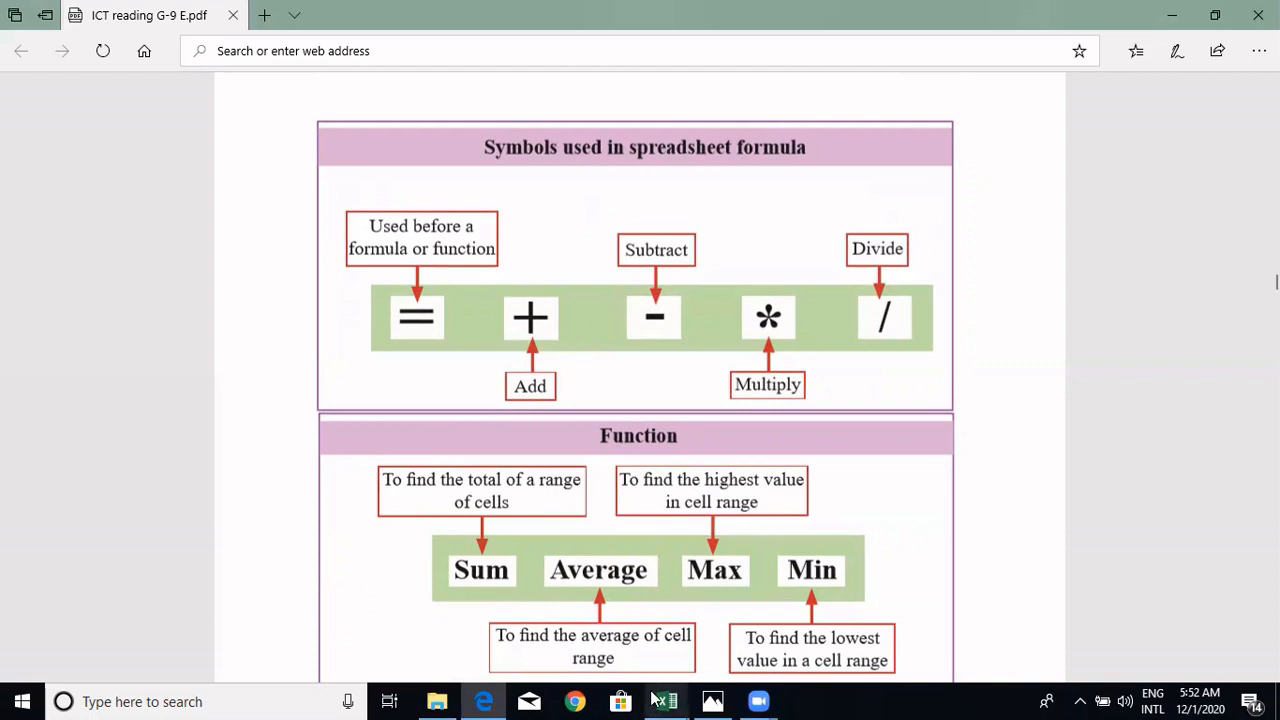
# Return to the Excel workbook and enter the formula =2+2 in cell E5.
pyautogui.moveTo(672, 700)
pyautogui.click(815, 567)
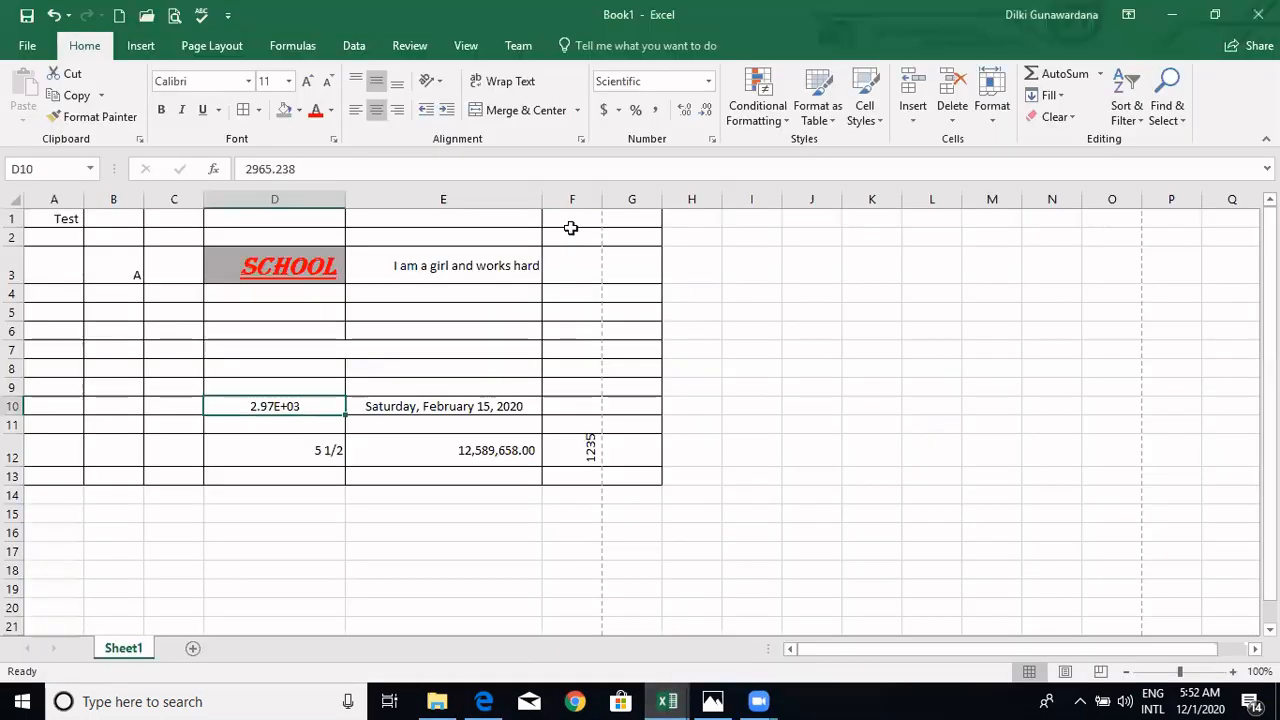
pyautogui.click(455, 308)
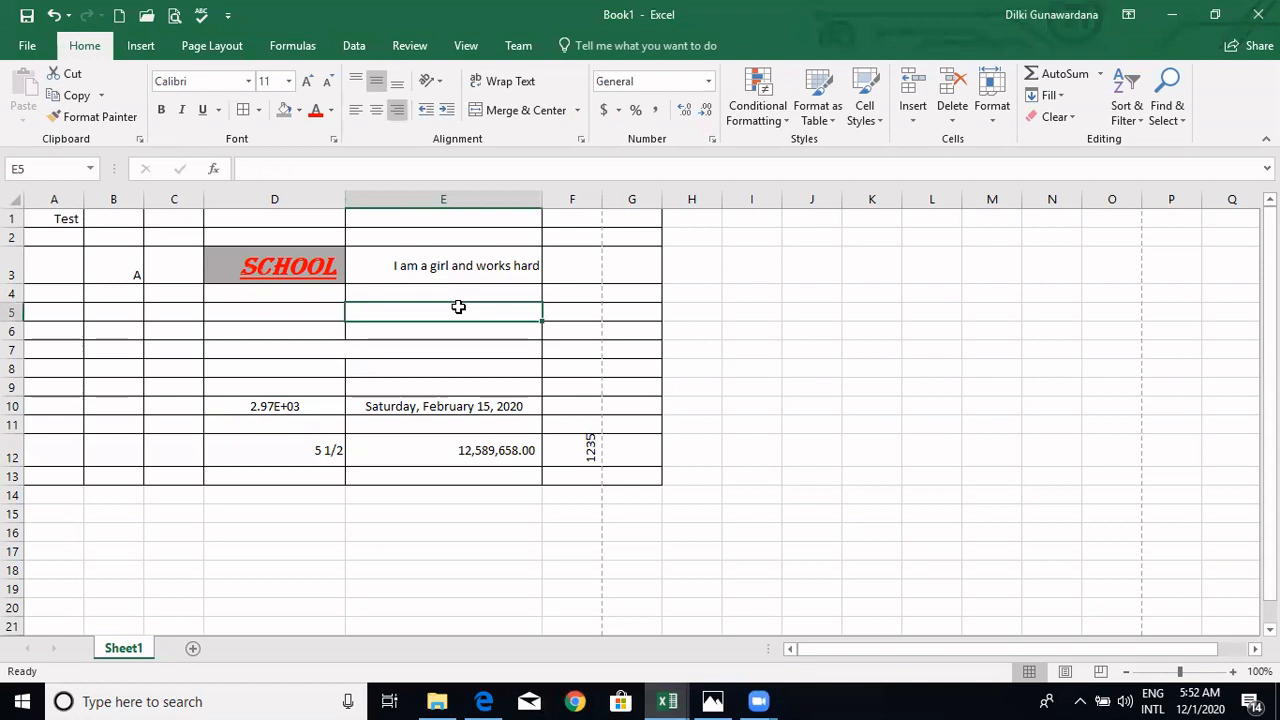
pyautogui.click(345, 167)
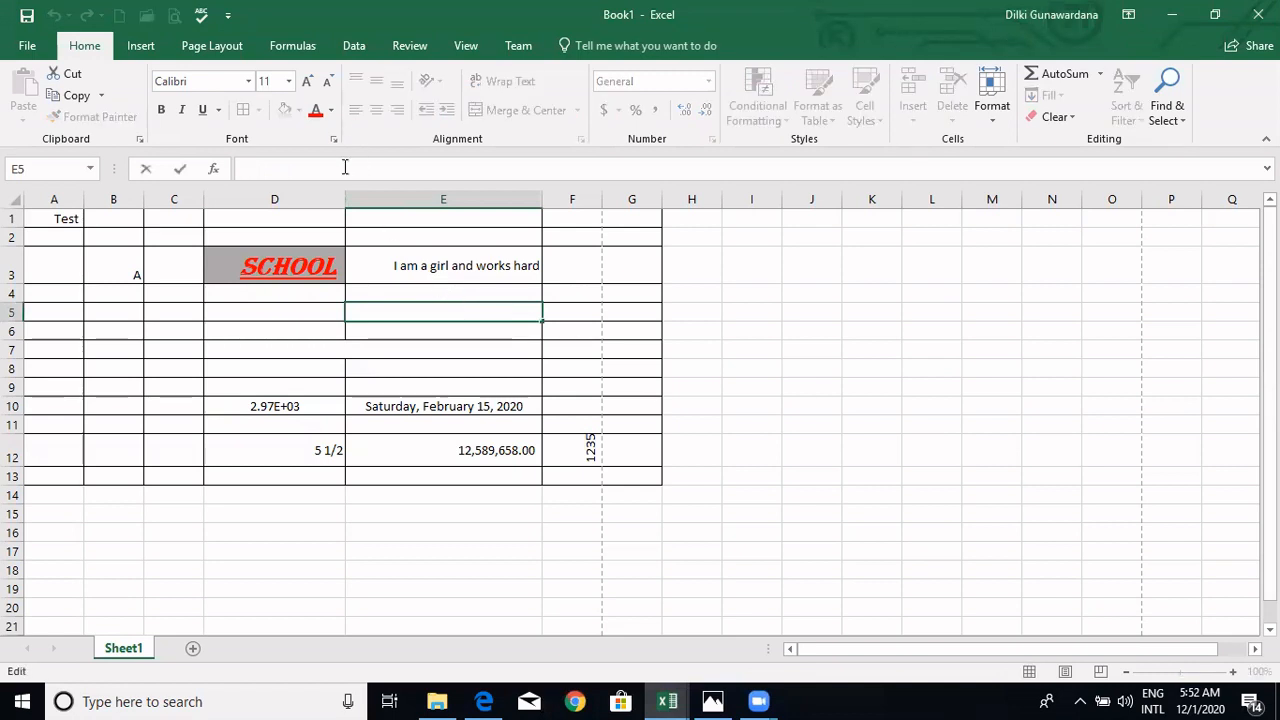
pyautogui.write('=')
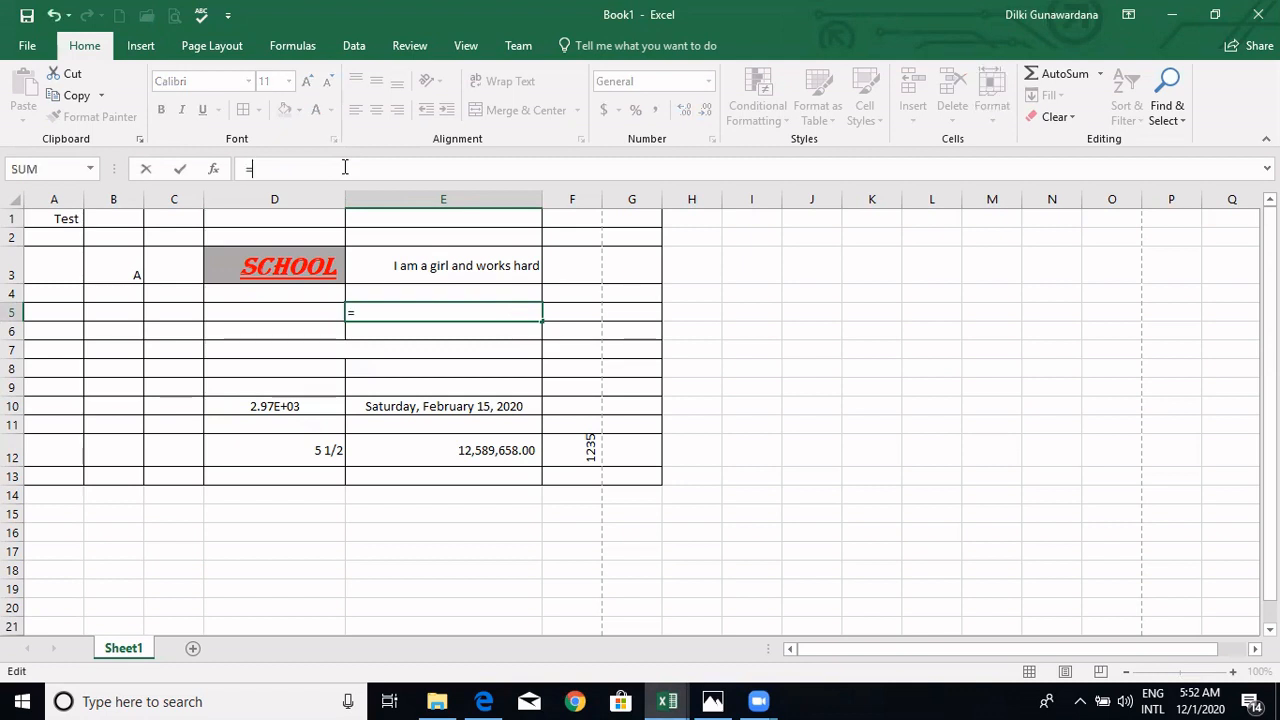
pyautogui.write('2+2')
pyautogui.press('Return')
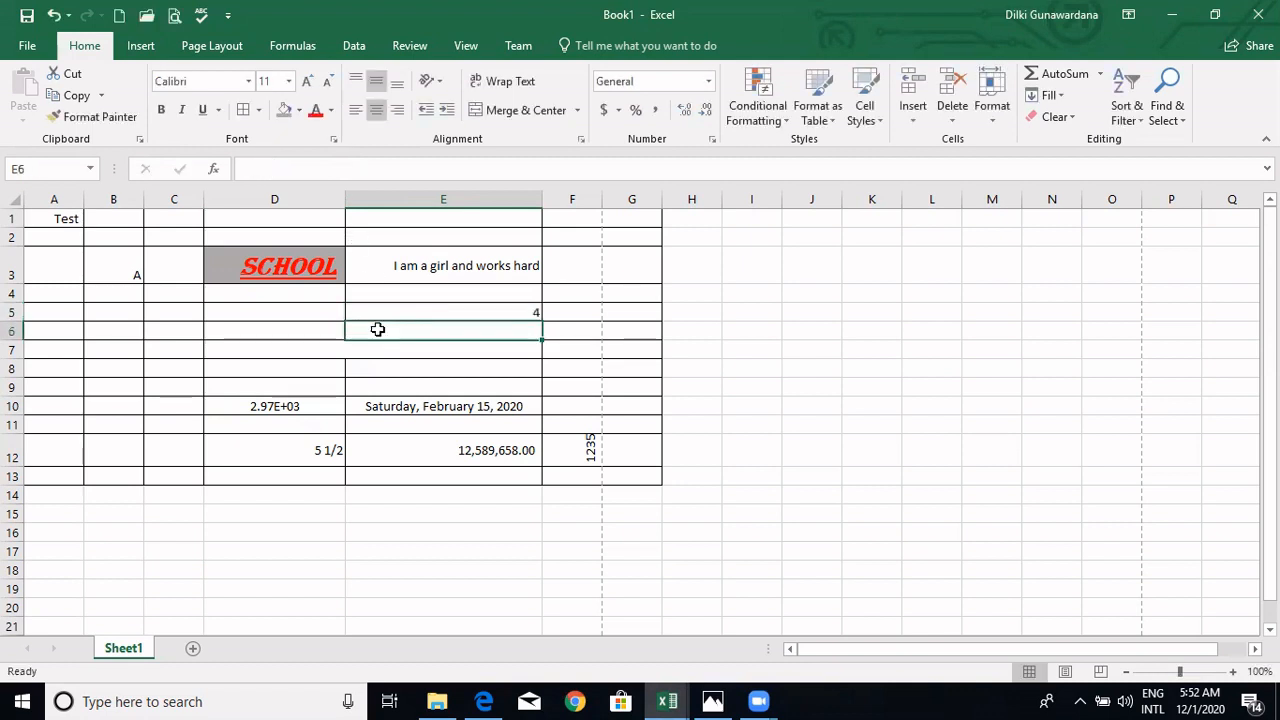
# Enter 2+2 without an equals sign in cell E6 and reselect the cell.
pyautogui.click(390, 313)
pyautogui.click(389, 332)
pyautogui.write('2+')
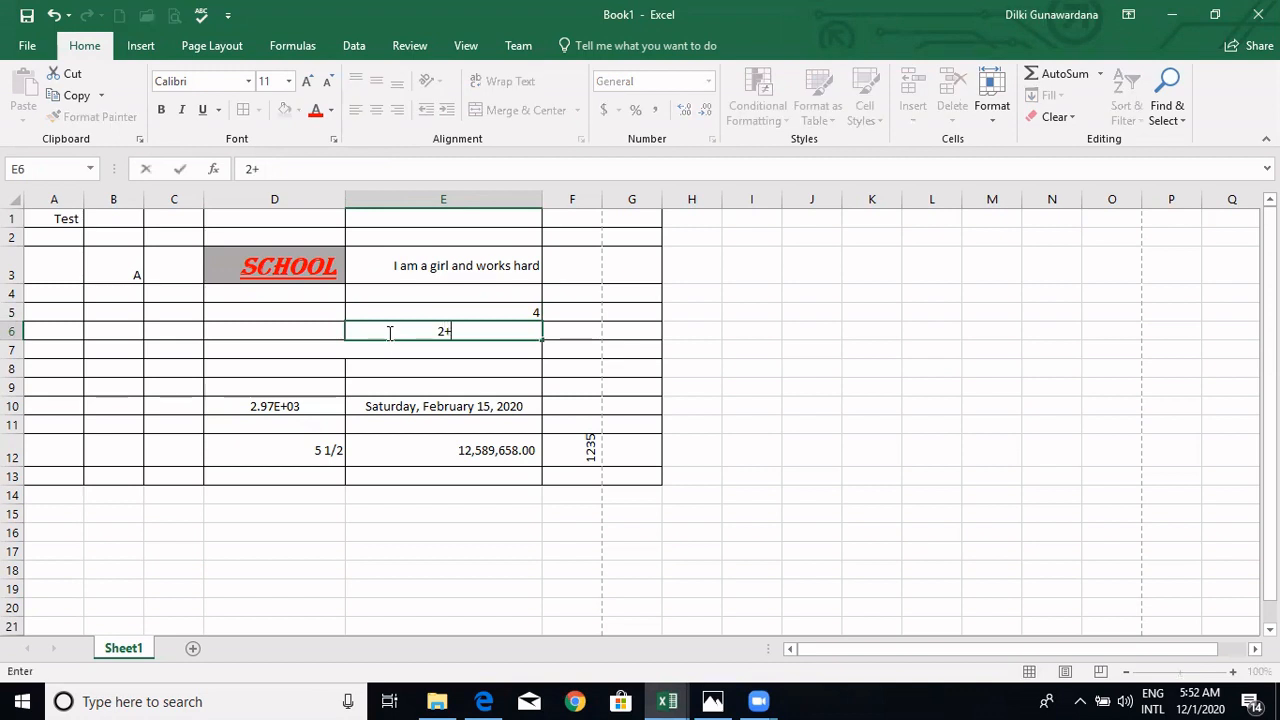
pyautogui.write('2')
pyautogui.click(395, 351)
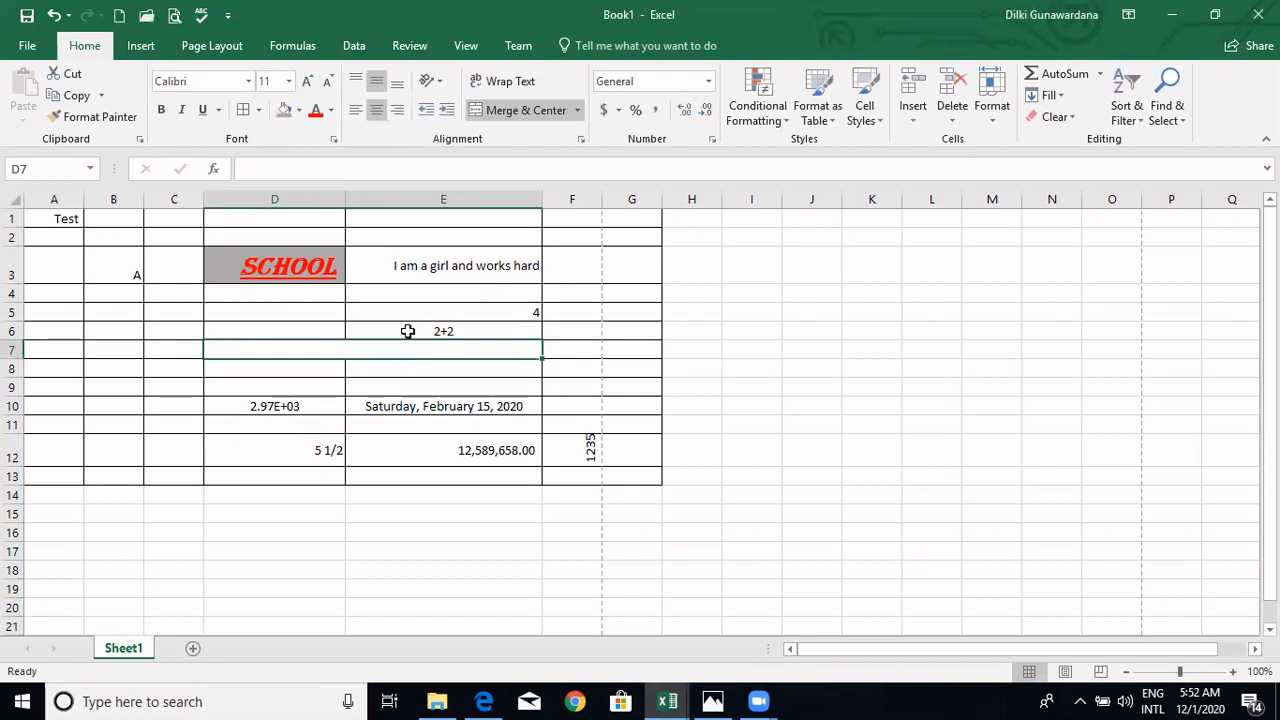
pyautogui.click(408, 330)
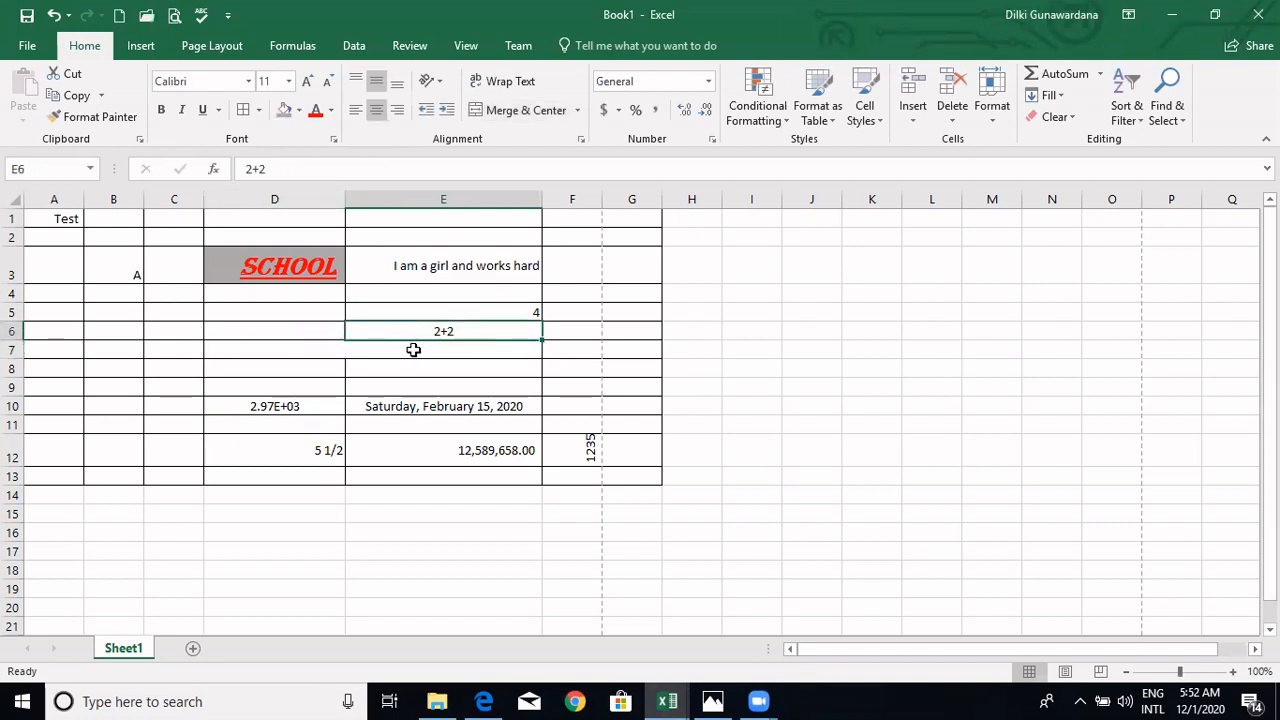
# Enter the formula =10/2 in the merged cell D7 and reselect it to check its contents.
pyautogui.click(413, 349)
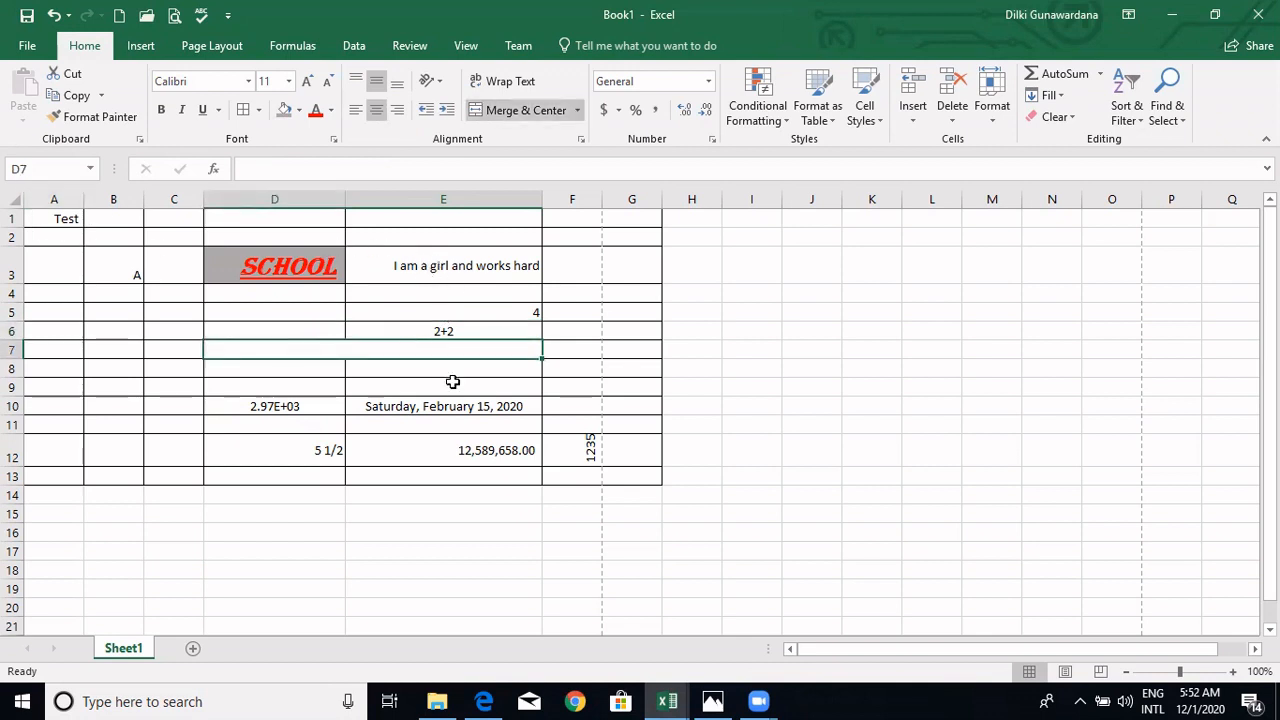
pyautogui.click(303, 166)
pyautogui.write('10/')
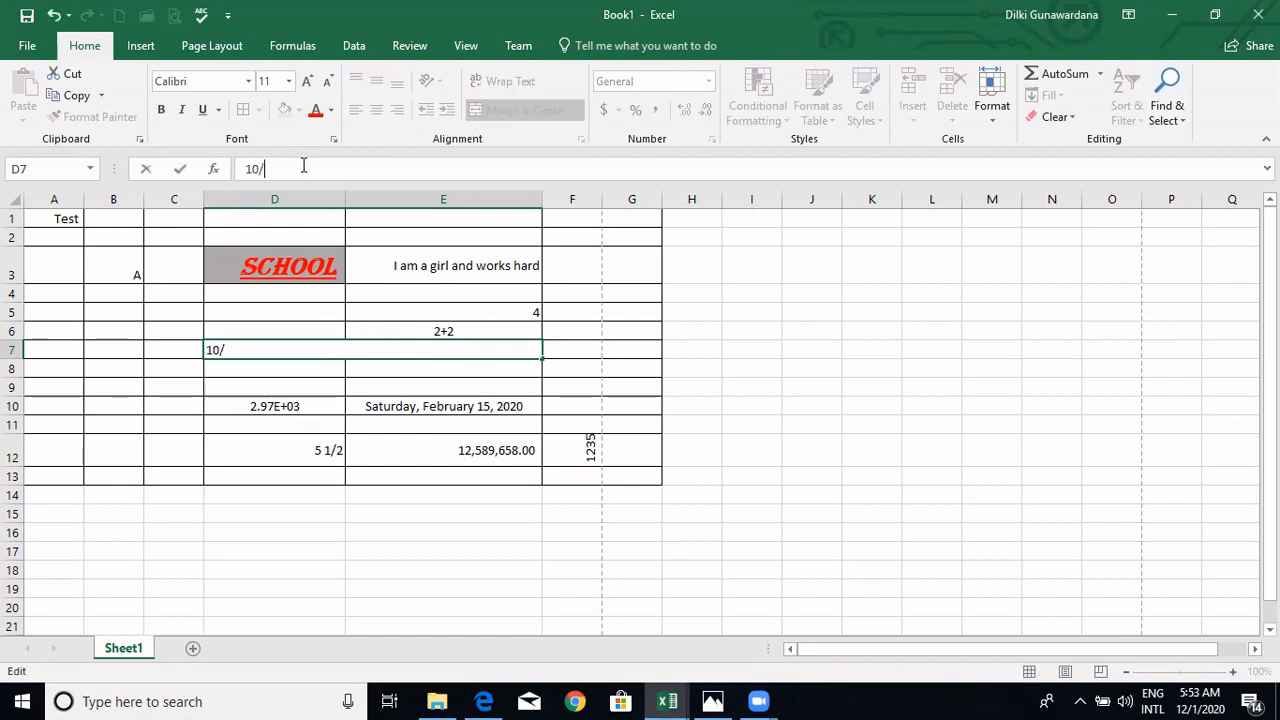
pyautogui.write('2')
pyautogui.click(245, 169)
pyautogui.write('=')
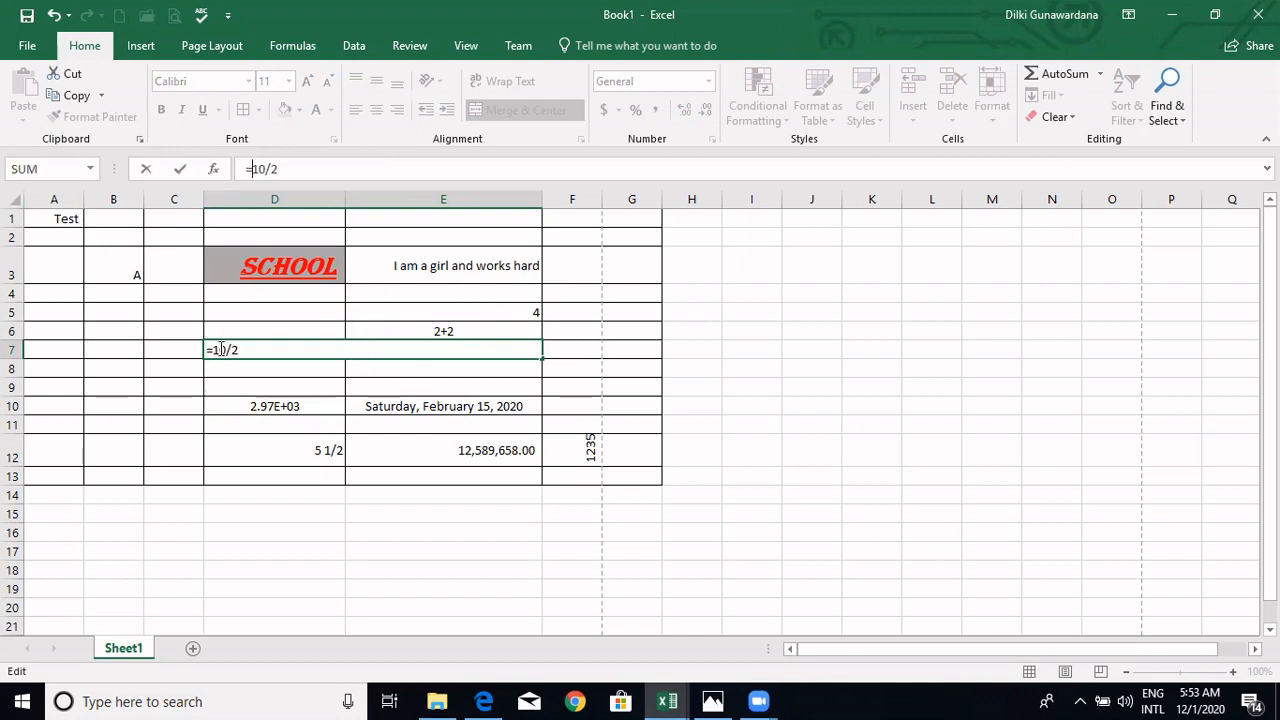
pyautogui.press('Return')
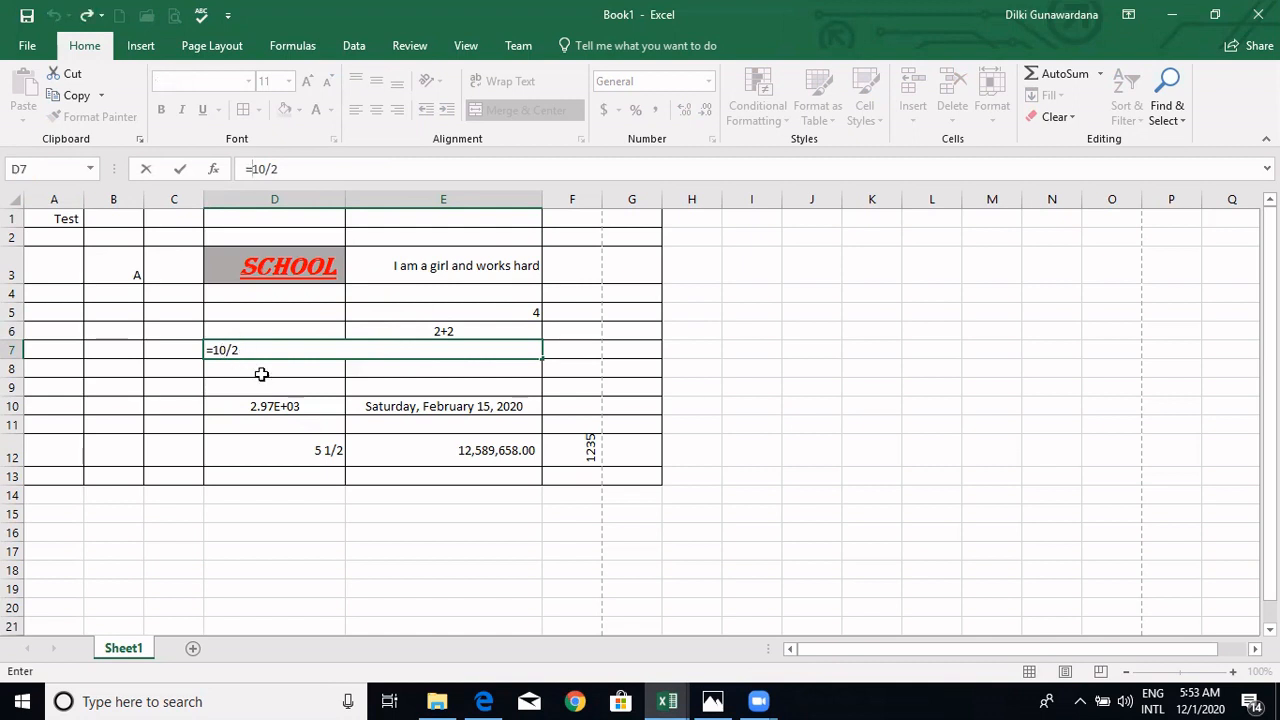
pyautogui.press('Return')
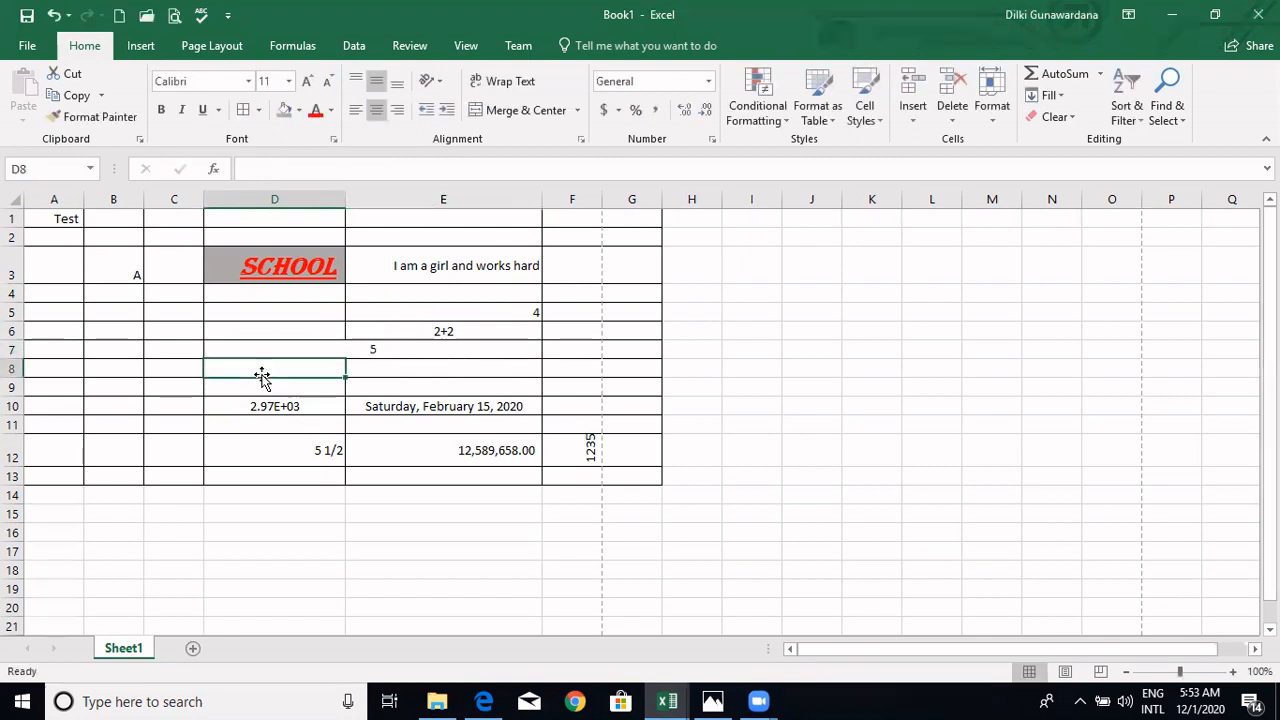
pyautogui.click(373, 351)
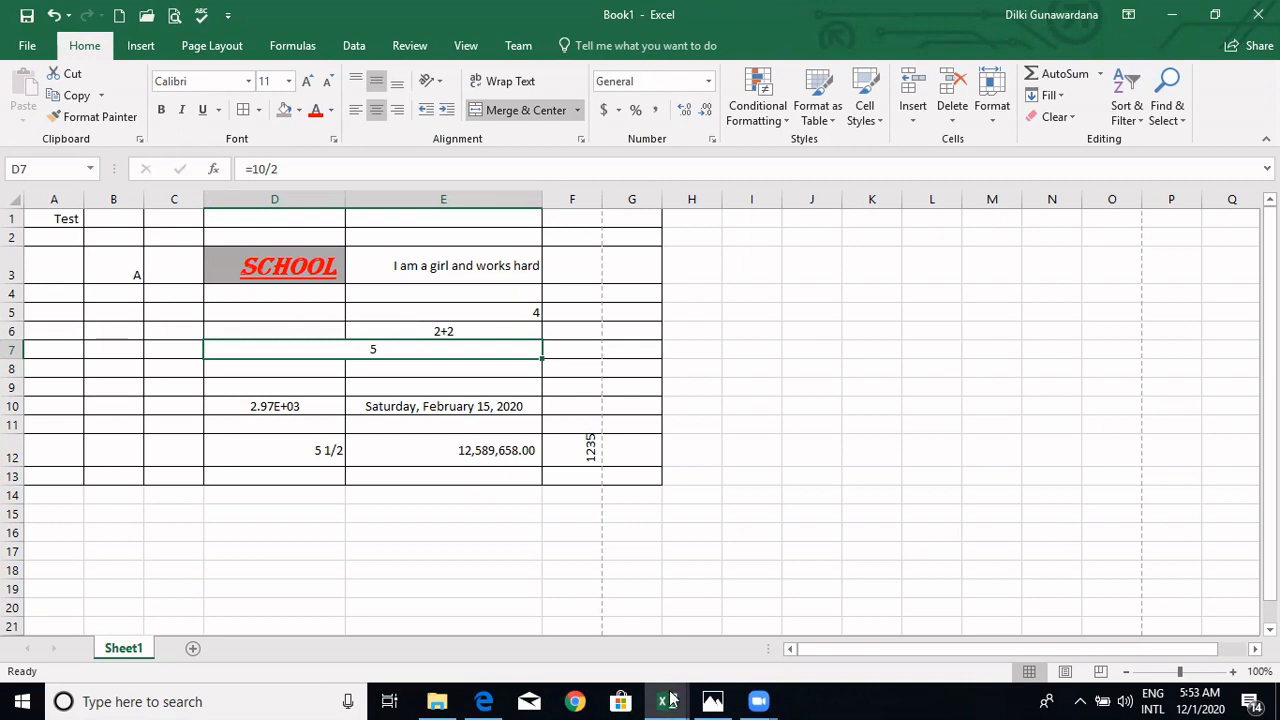
# Switch to the ICT reading PDF in Edge and review the formula symbols and the Sum, Average, Max and Min functions.
pyautogui.moveTo(480, 700)
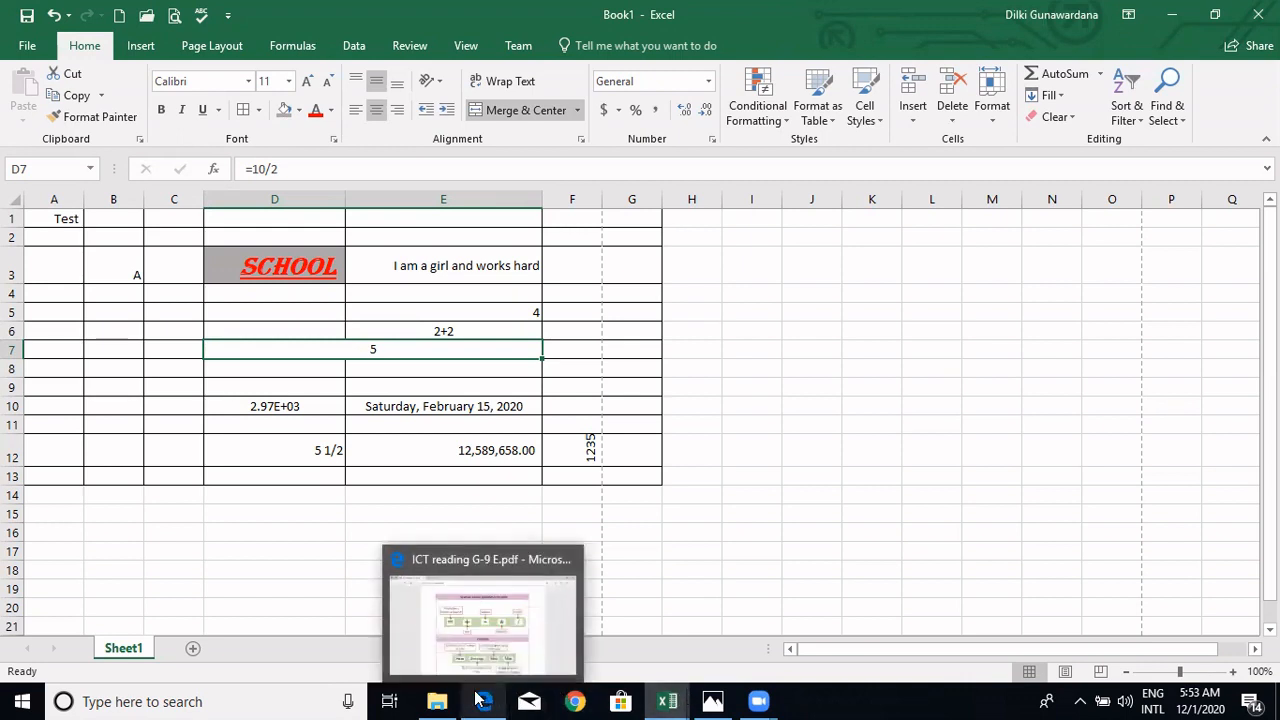
pyautogui.click(502, 637)
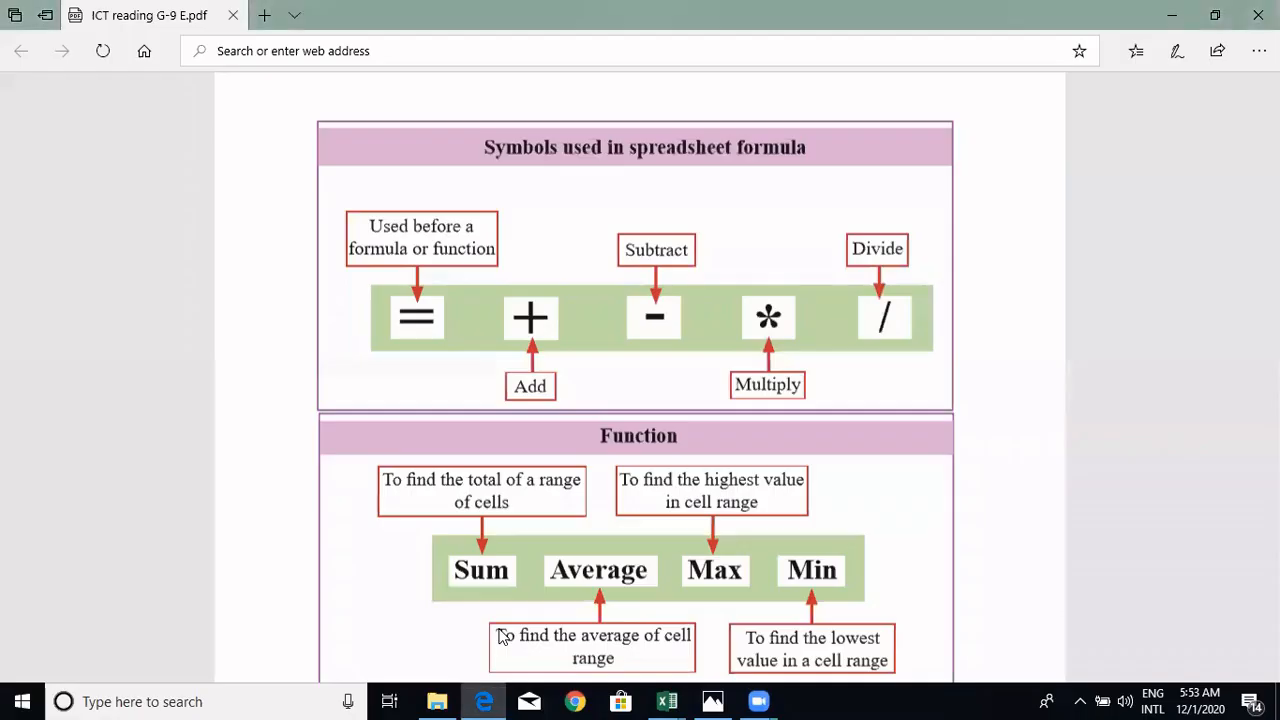
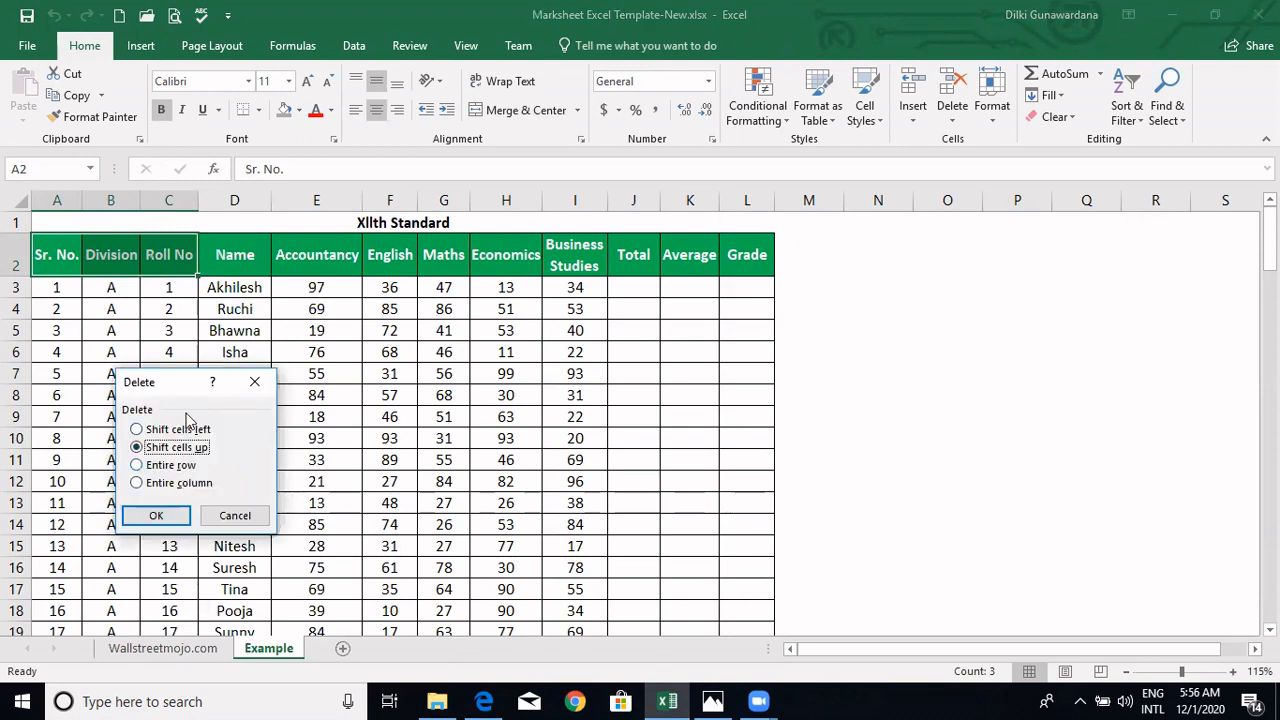
# Delete the entire Sr. No., Division and Roll No columns from the Example marksheet.
pyautogui.click(176, 484)
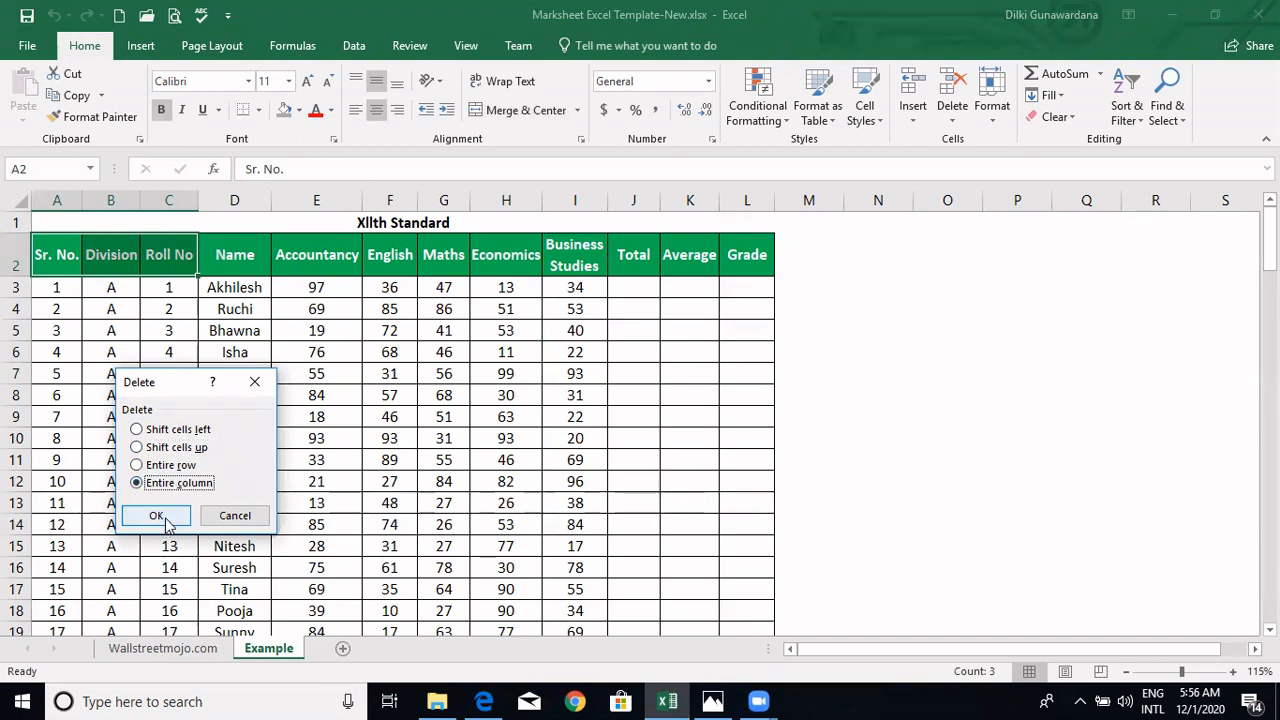
pyautogui.click(166, 518)
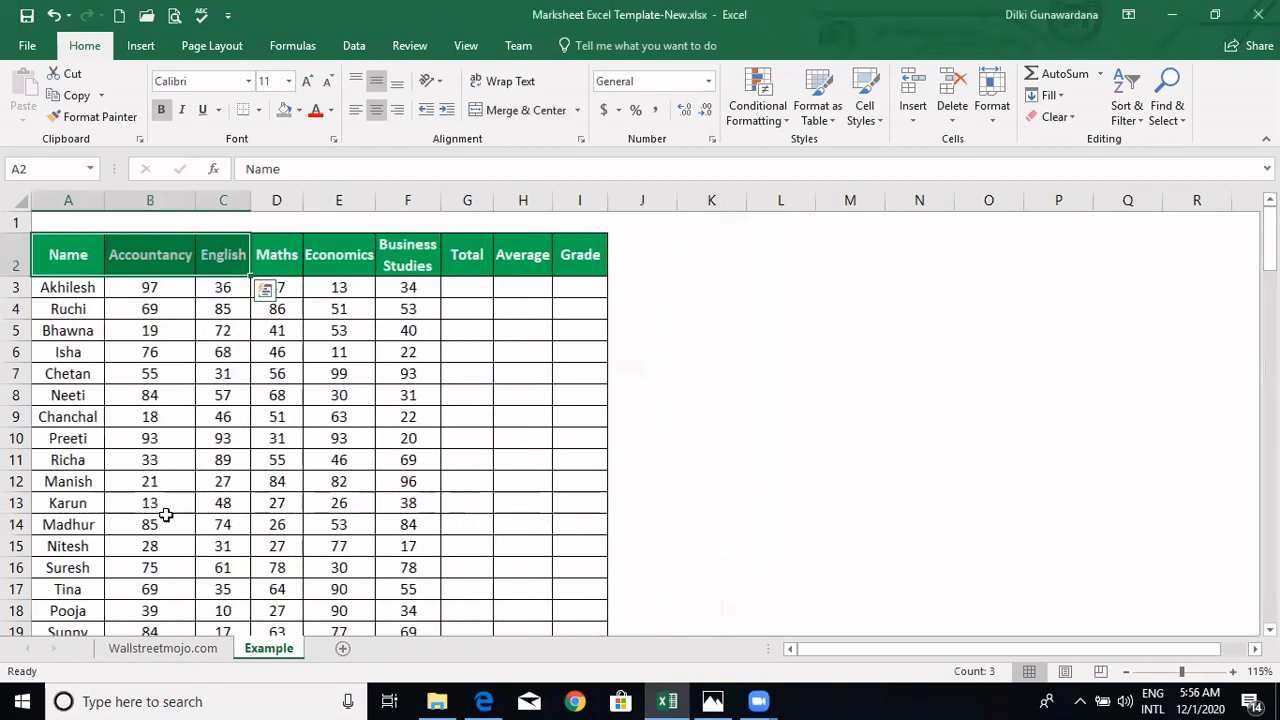
pyautogui.click(458, 389)
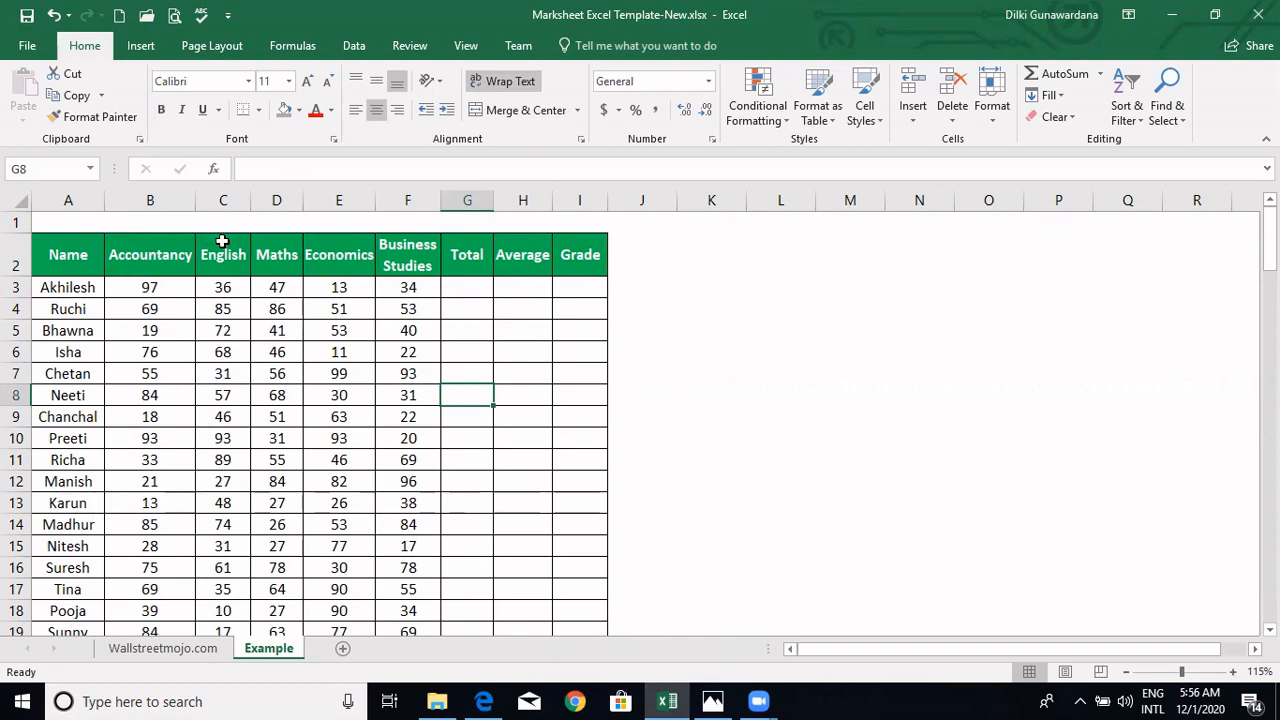
# Enter the formula =97+36+47+13+34 in cell G3 to add up the first student's subject marks.
pyautogui.click(351, 251)
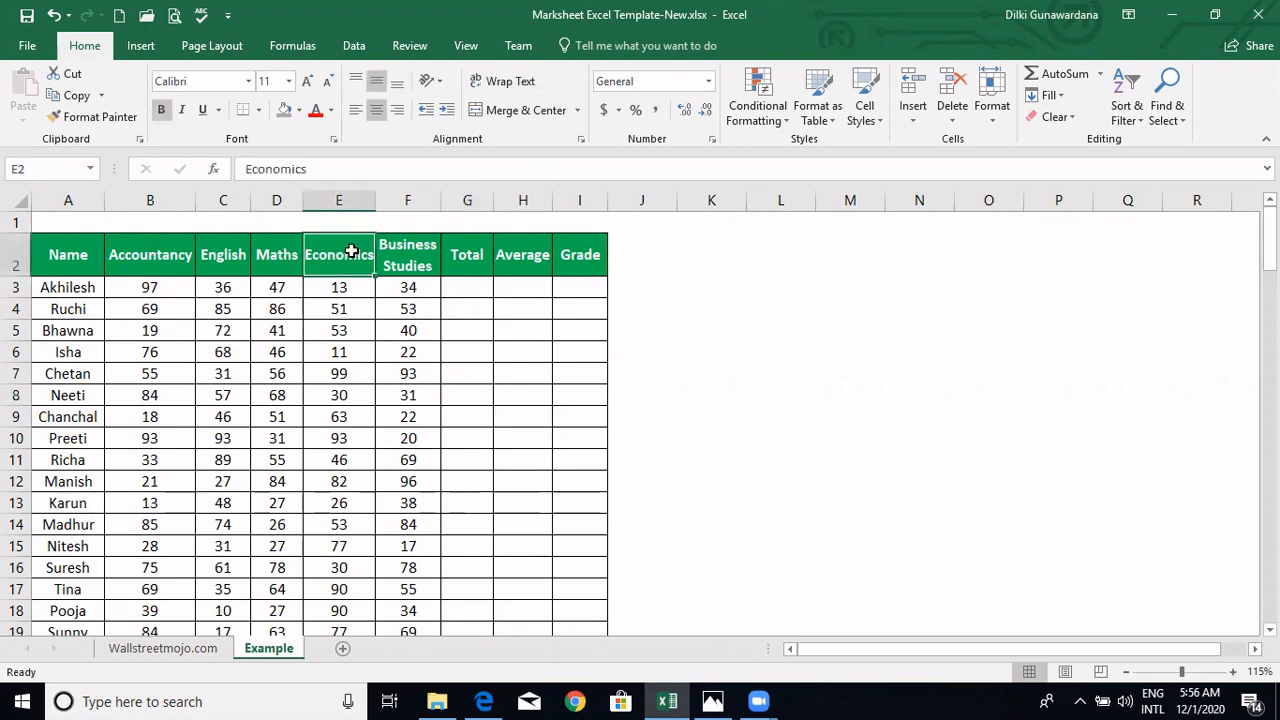
pyautogui.click(400, 267)
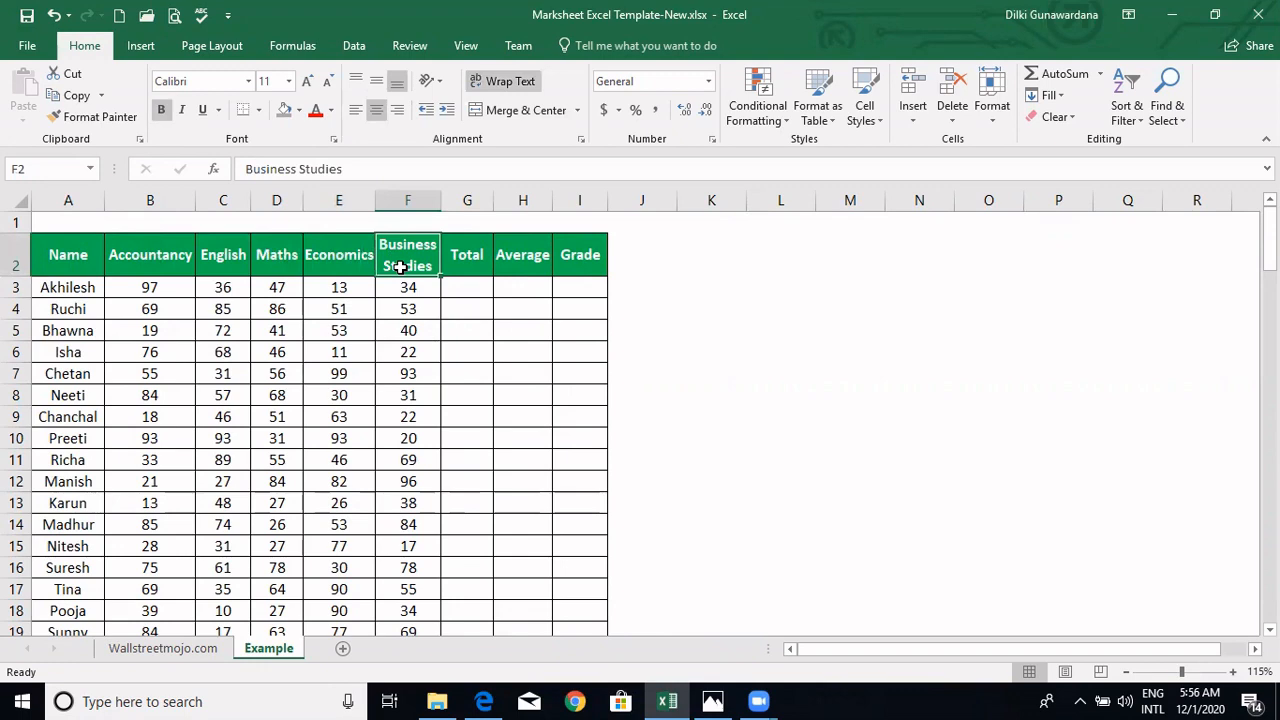
pyautogui.click(477, 285)
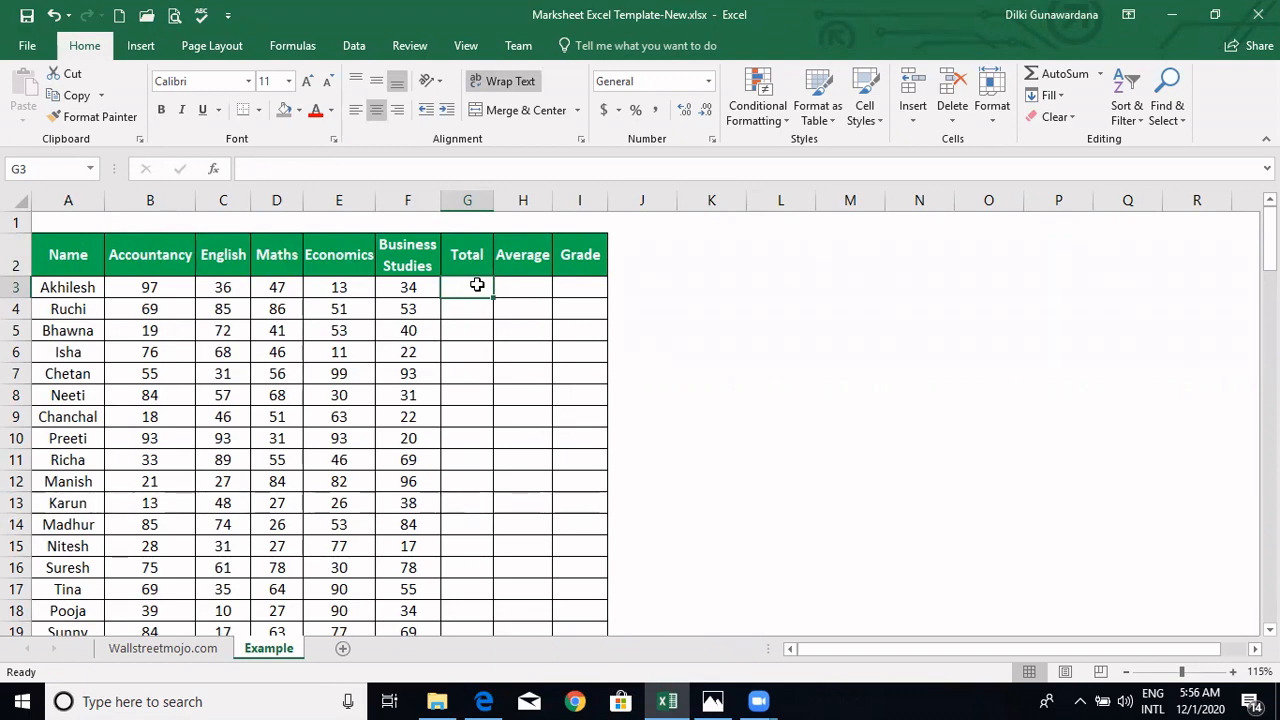
pyautogui.click(369, 171)
pyautogui.write('=97+36+47+13+34')
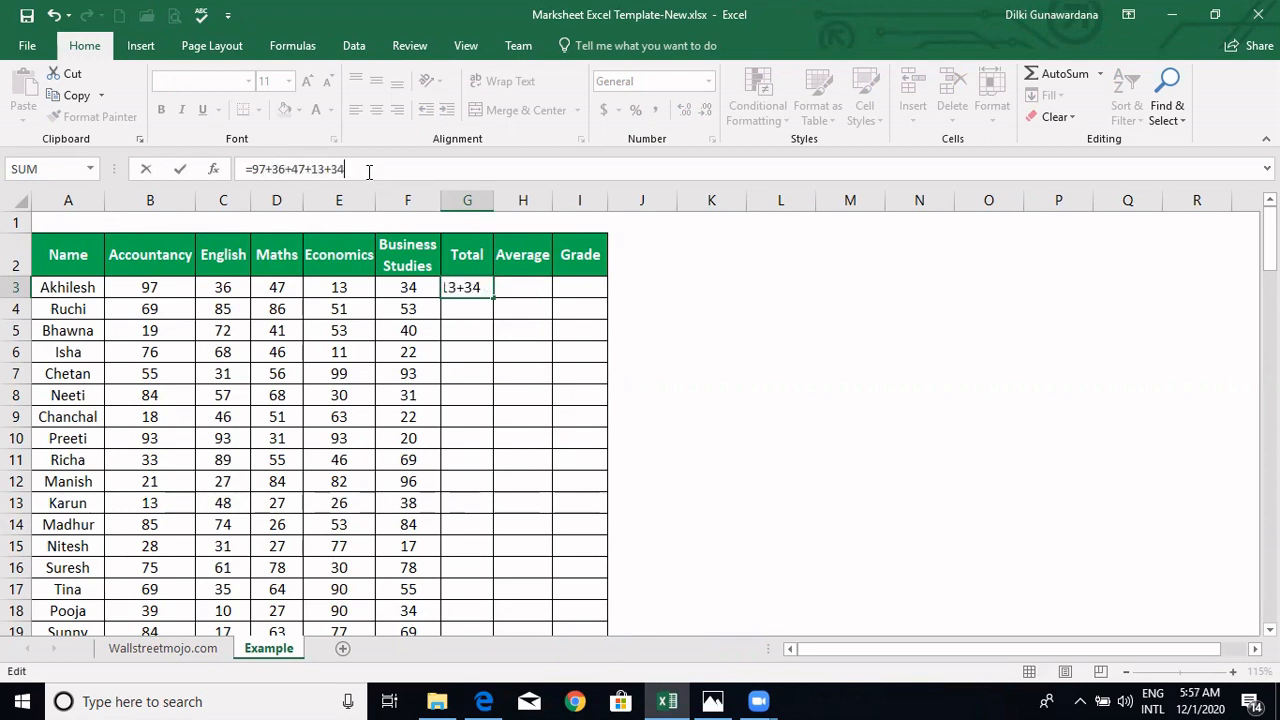
pyautogui.press('Return')
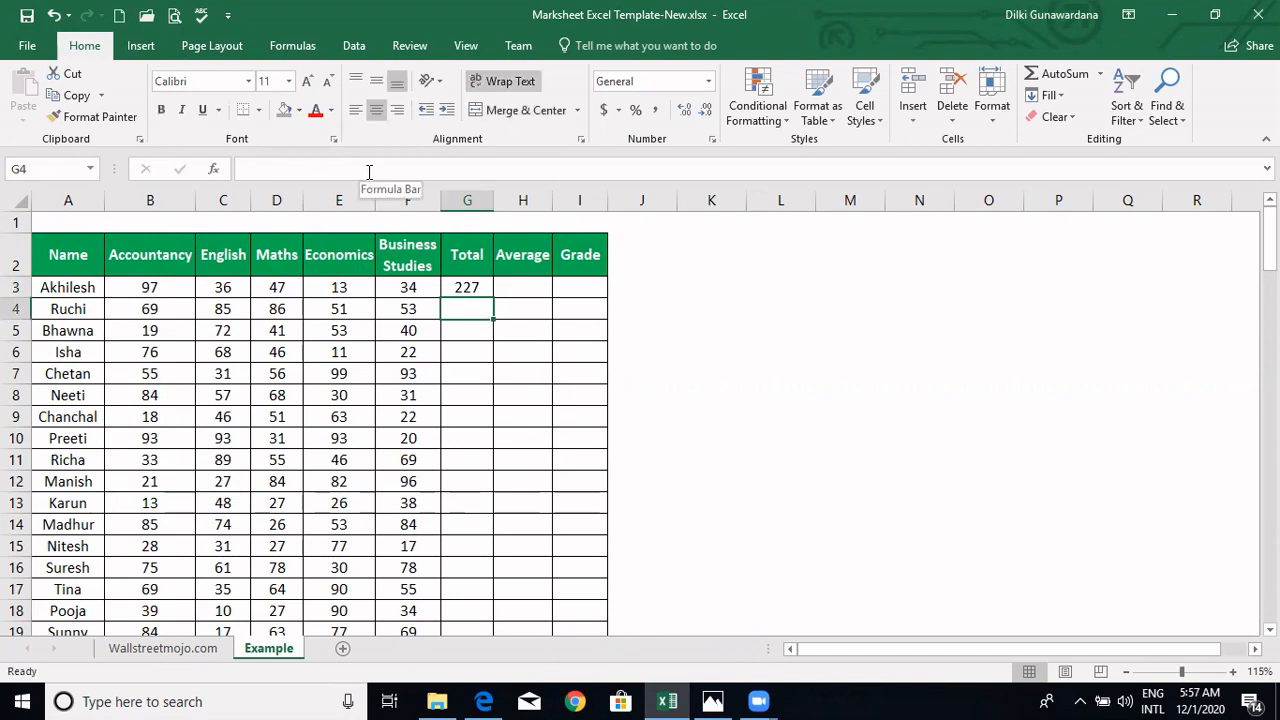
# Clear the manually written addition formula from Total cell G3.
pyautogui.click(467, 288)
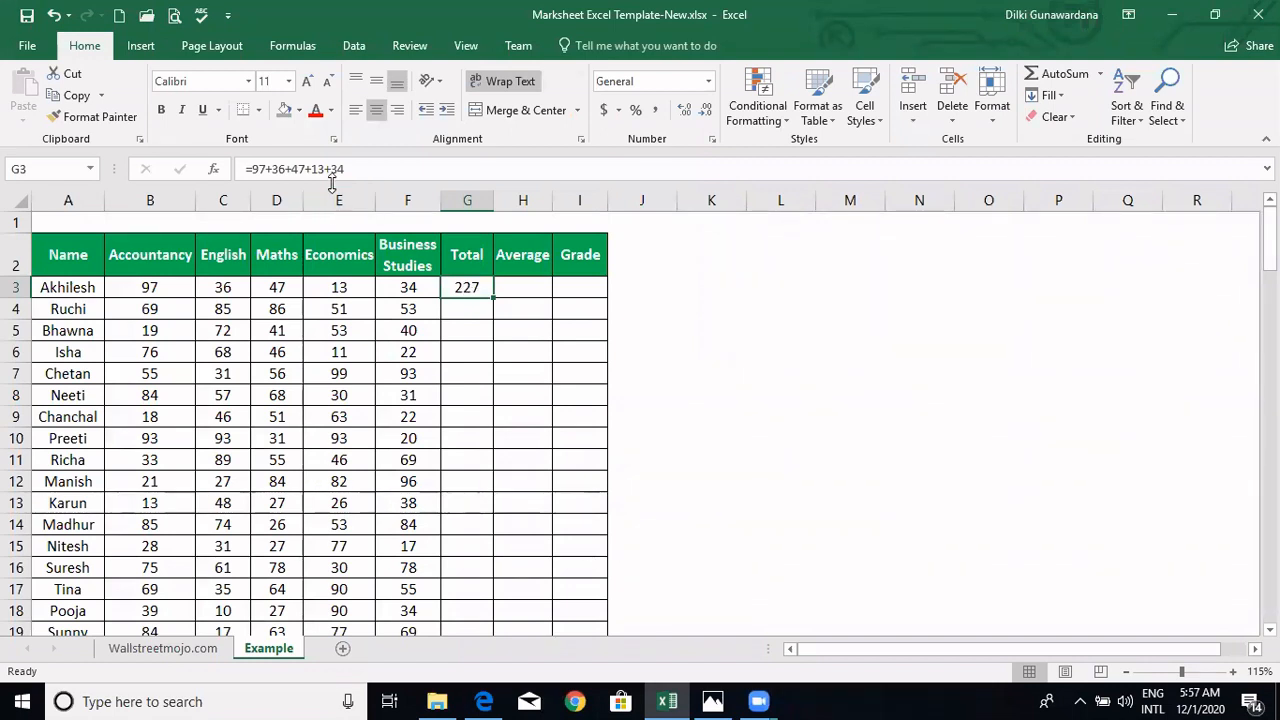
pyautogui.moveTo(348, 170); pyautogui.dragTo(243, 164)
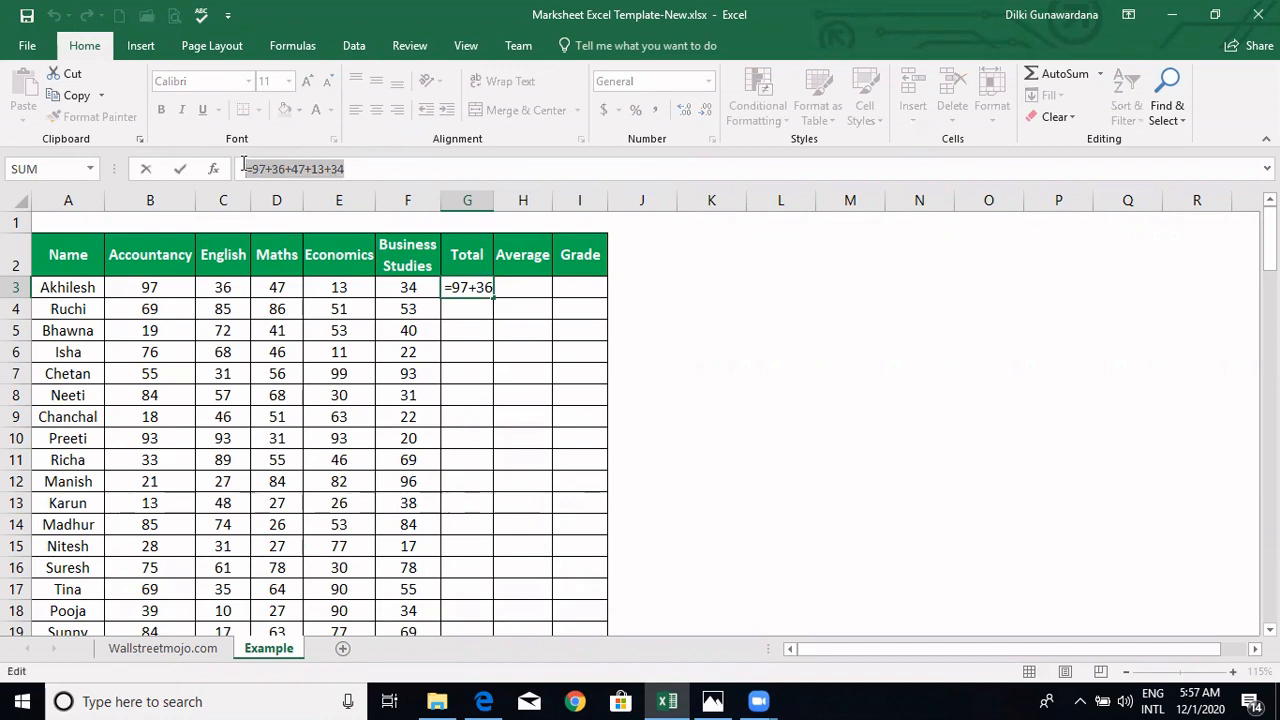
pyautogui.press('BackSpace')
pyautogui.click(291, 45)
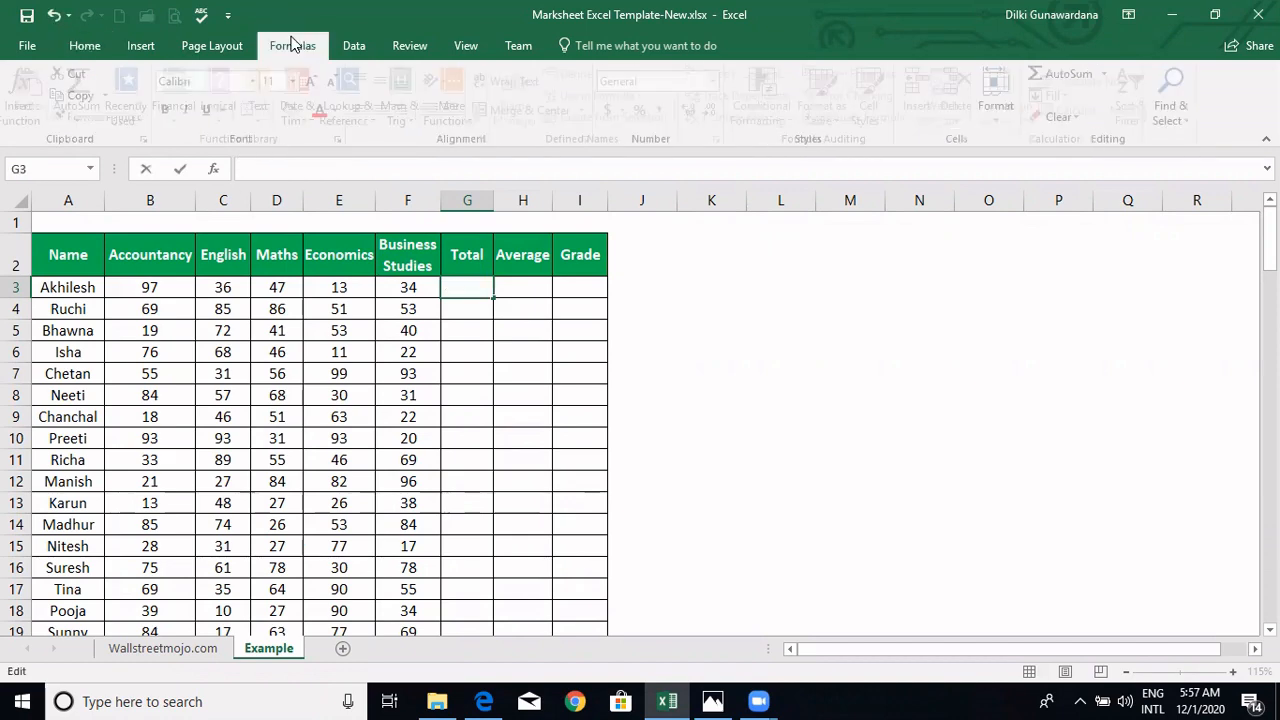
pyautogui.press('Escape')
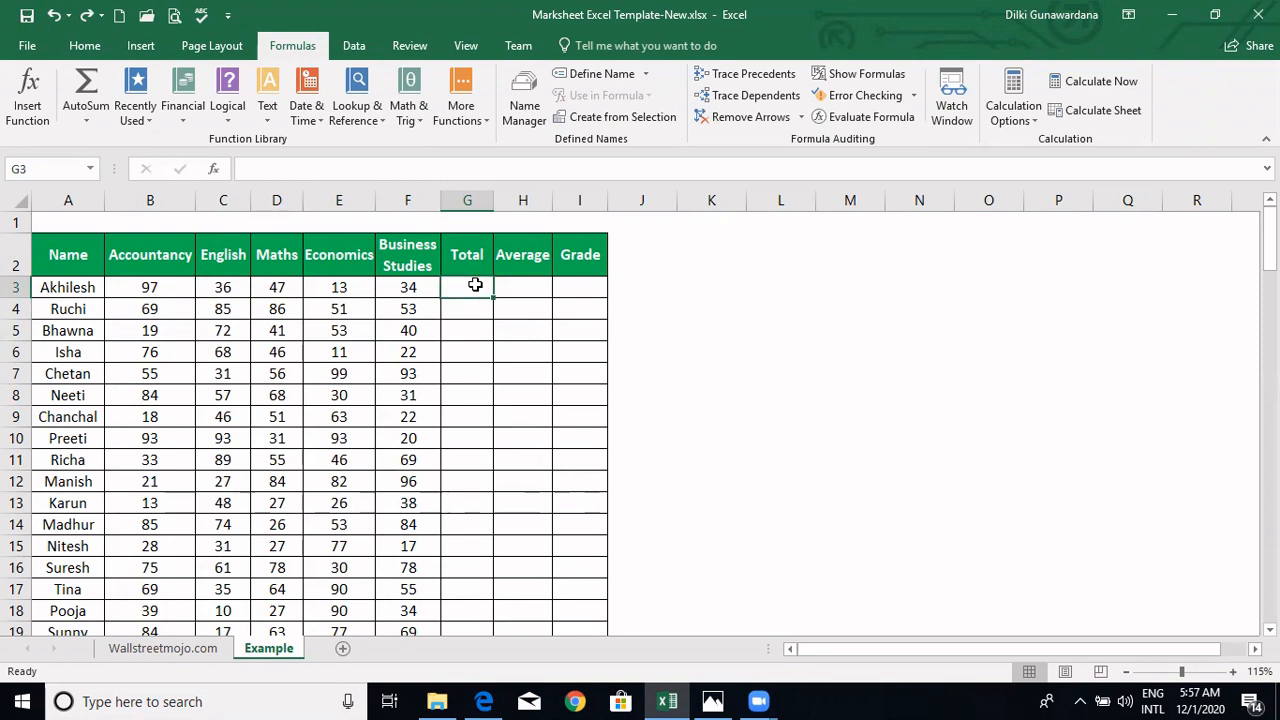
# Total the marks in B3:F3 into cell G3 with the AutoSum Sum function.
pyautogui.moveTo(169, 285); pyautogui.dragTo(451, 283)
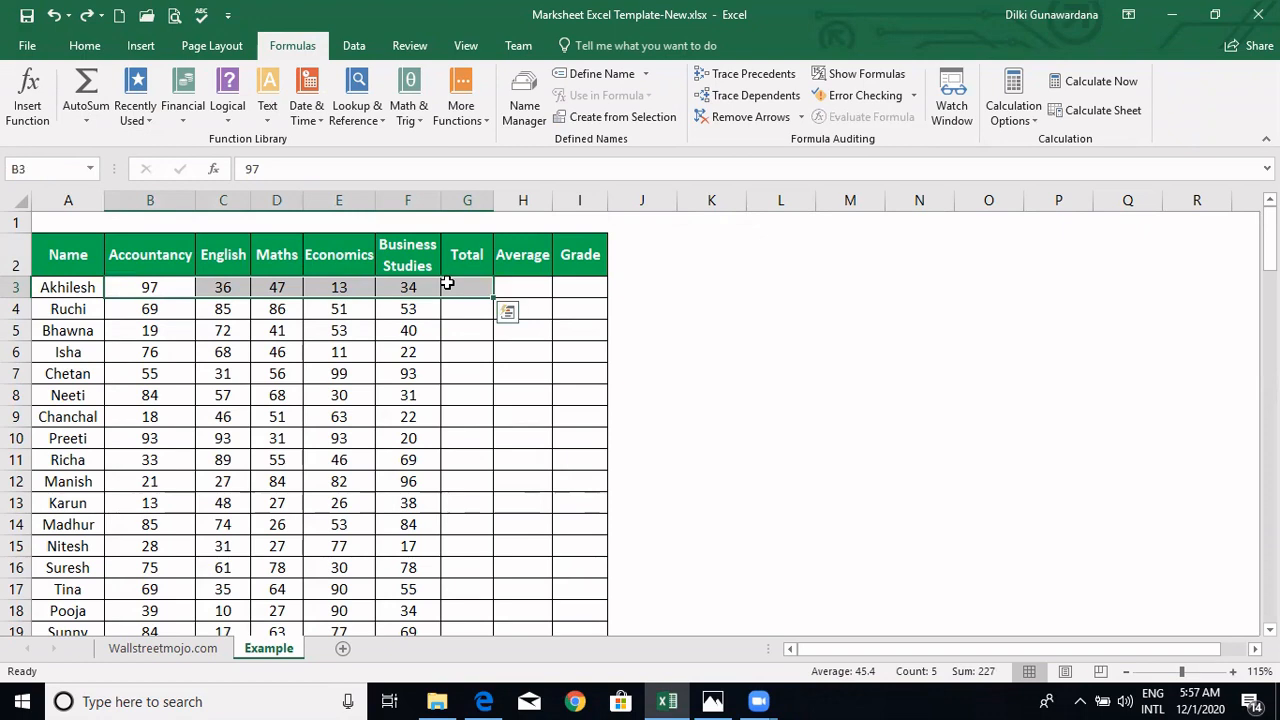
pyautogui.click(87, 124)
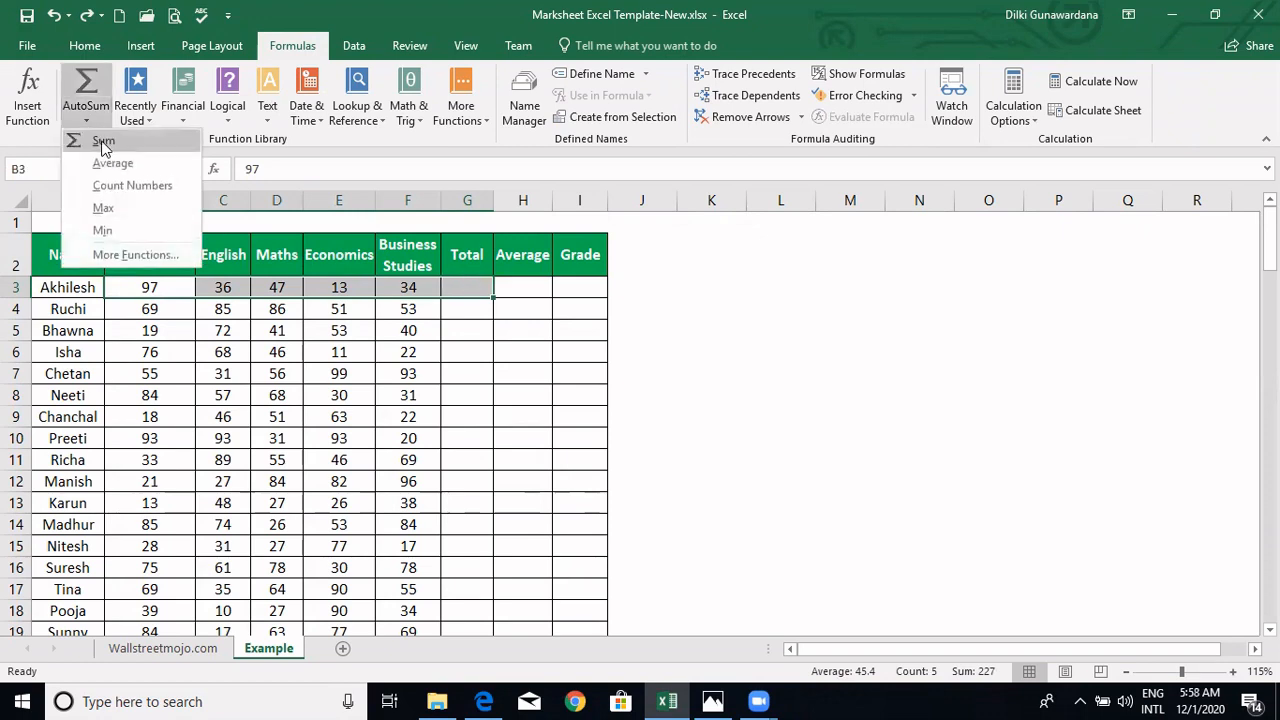
pyautogui.click(100, 140)
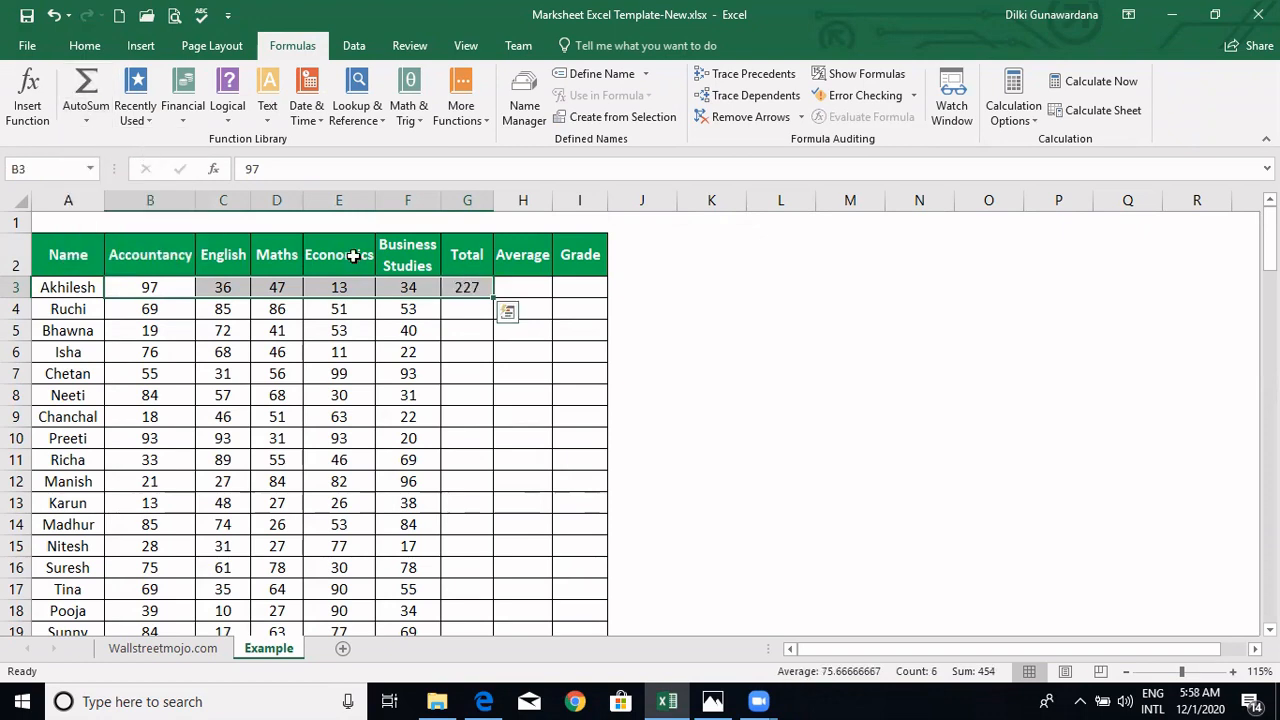
# Total the second student's marks in B4:F4 into cell G4 with the AutoSum Sum function.
pyautogui.click(462, 305)
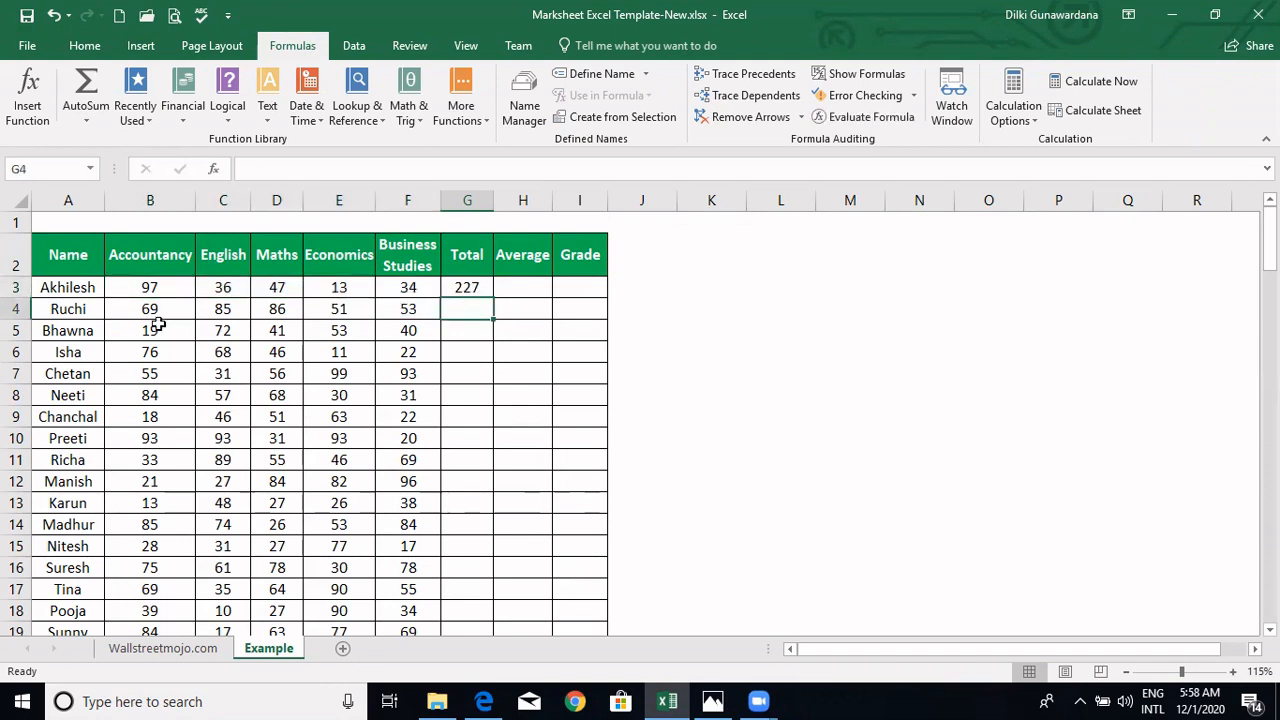
pyautogui.moveTo(150, 310); pyautogui.dragTo(470, 306)
pyautogui.click(86, 114)
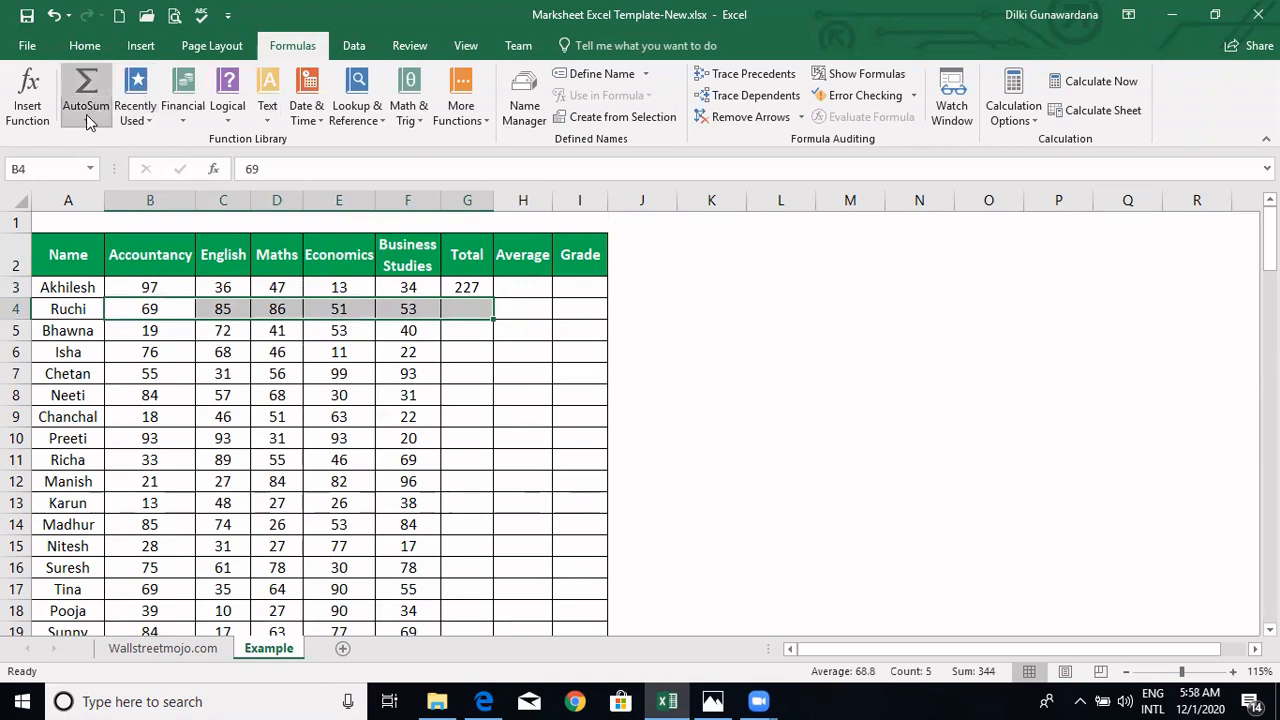
pyautogui.click(88, 148)
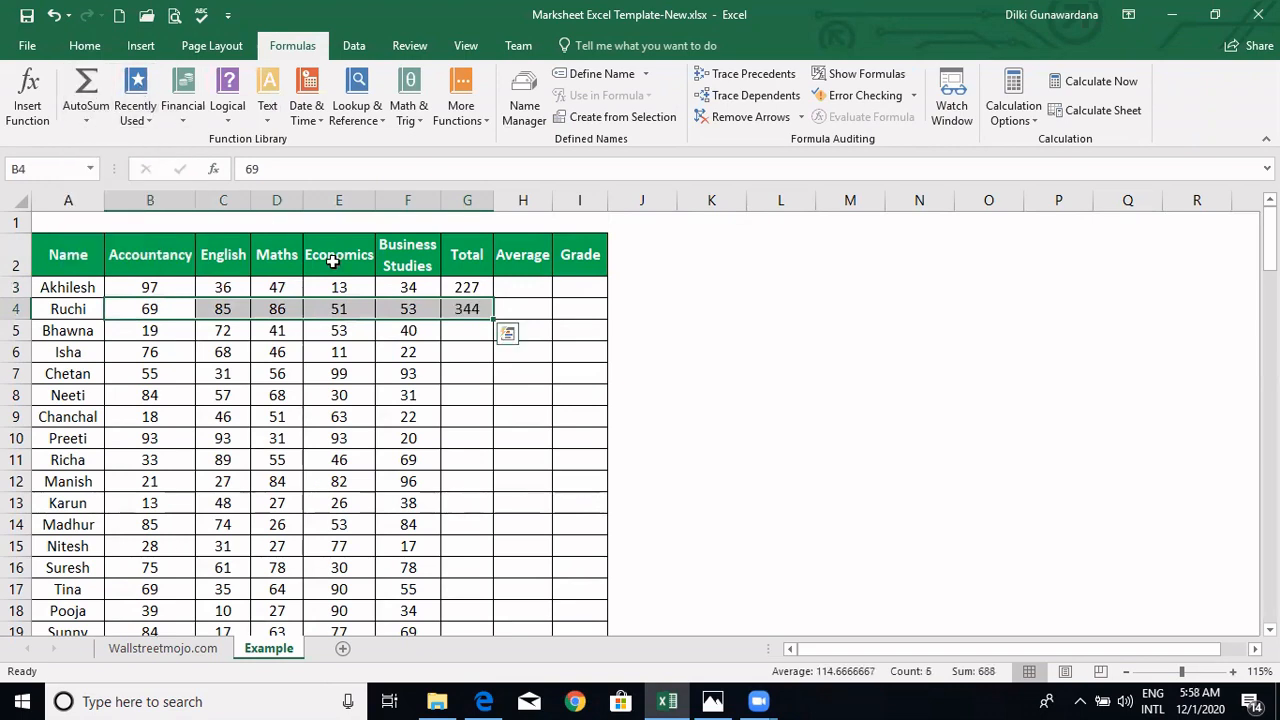
pyautogui.click(458, 334)
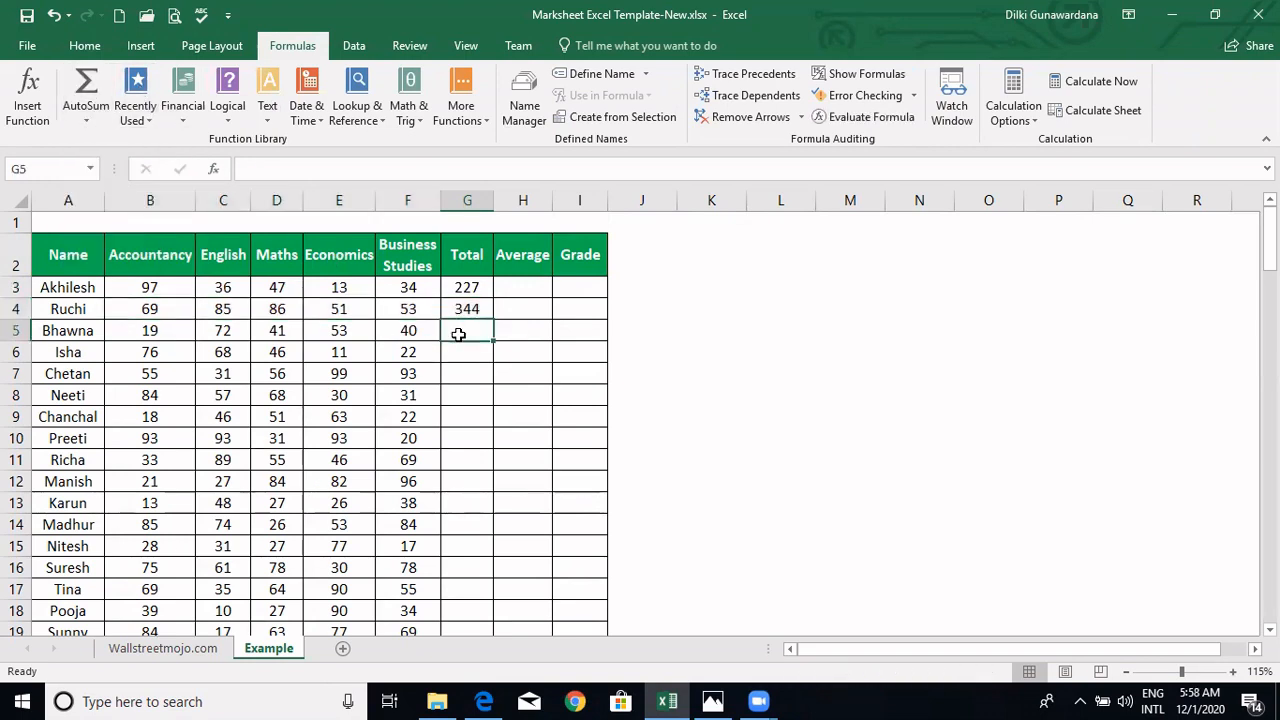
# Fill the SUM formula from G3 down the Total column to row 122 and return to the beginning of the table.
pyautogui.click(465, 288)
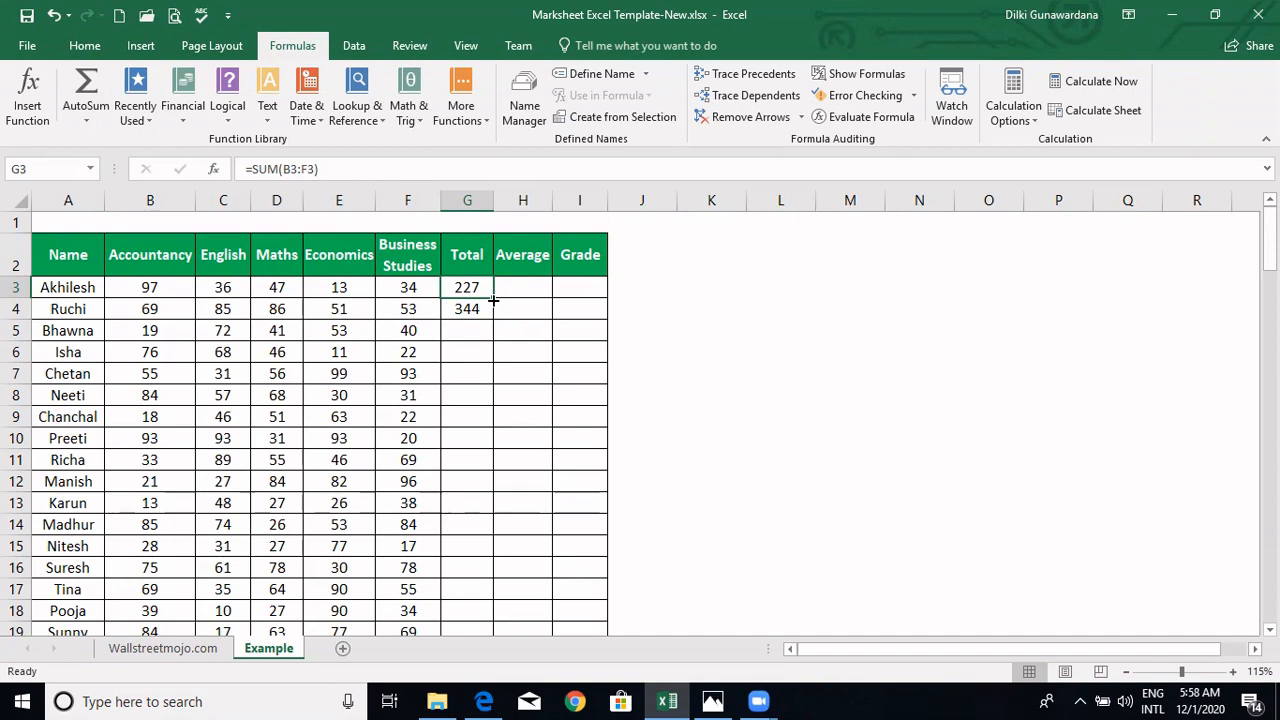
pyautogui.moveTo(491, 294); pyautogui.dragTo(493, 435)
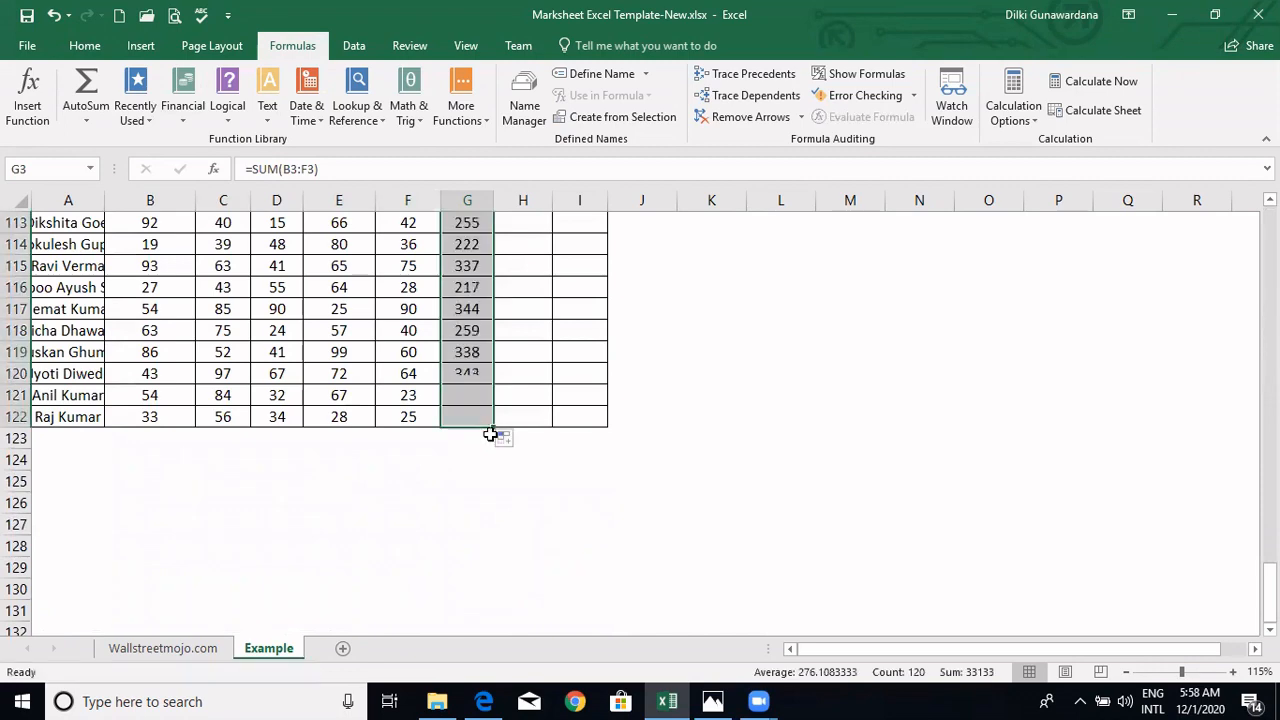
pyautogui.moveTo(1268, 595); pyautogui.dragTo(1268, 238)
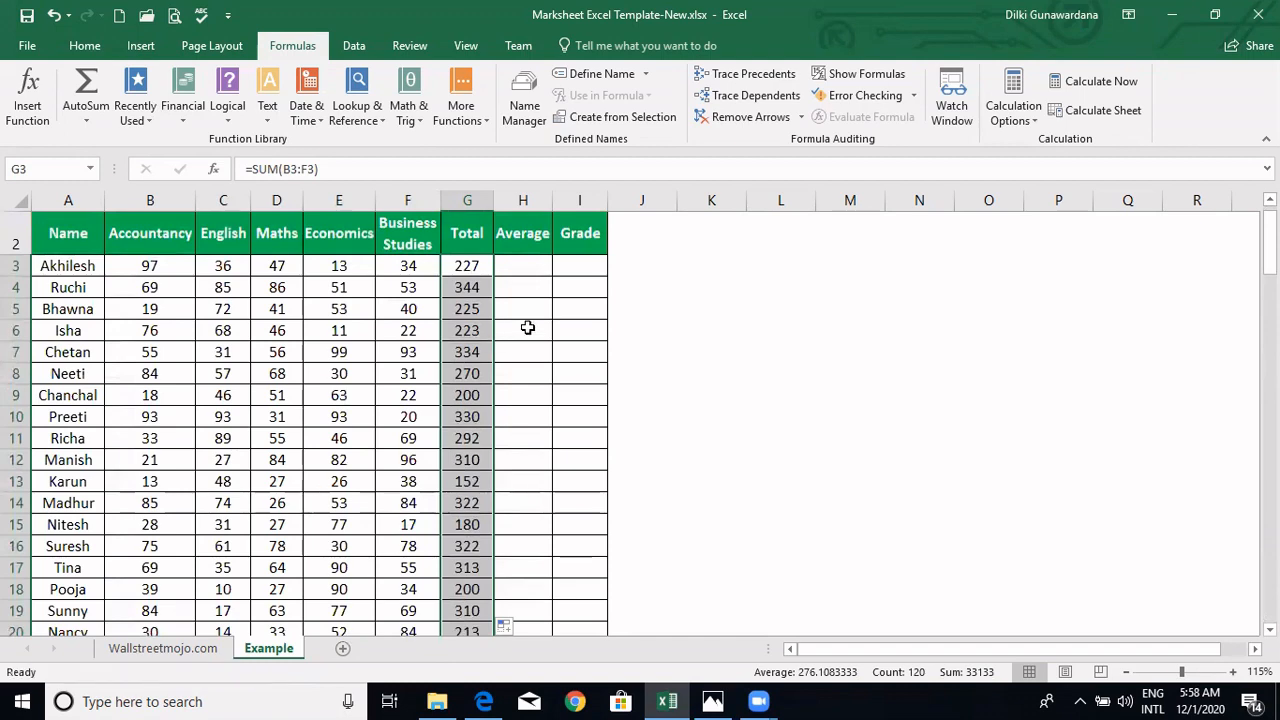
pyautogui.moveTo(565, 328); pyautogui.dragTo(566, 352)
pyautogui.click(565, 328)
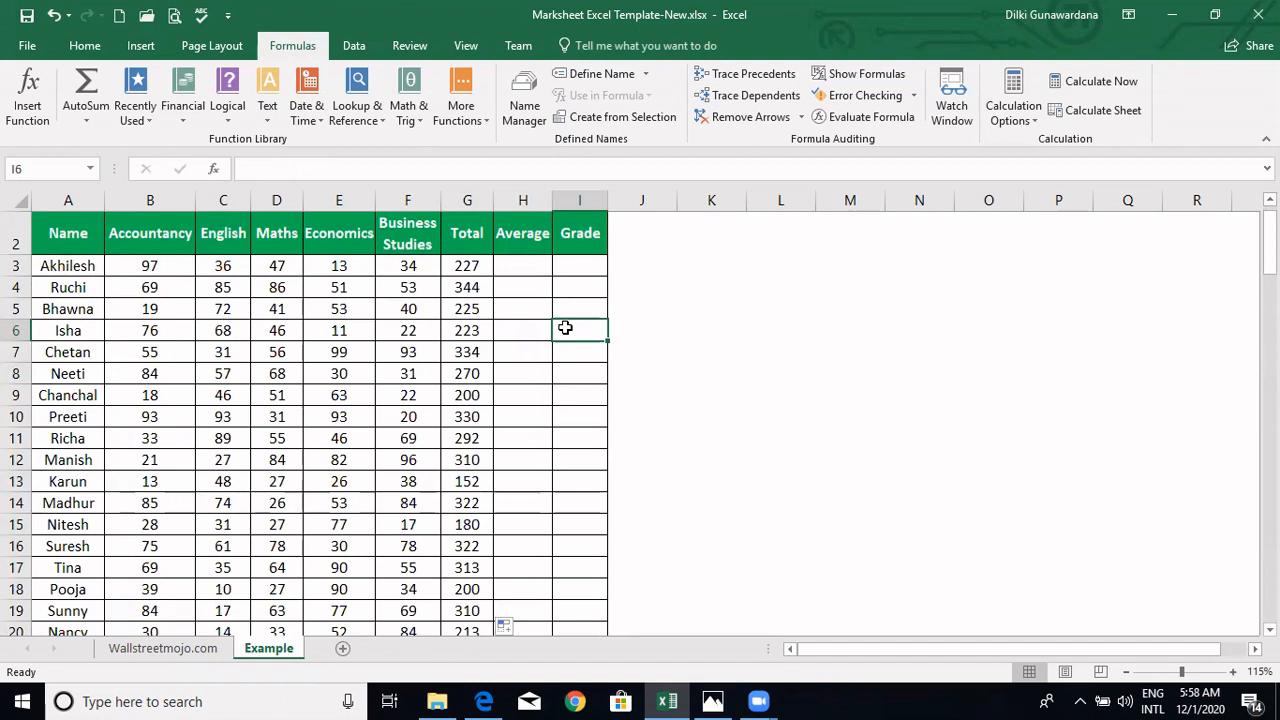
# Examine the SUM formulas in G7 and G3, and check the cells B3 and F3 that bound the G3 range.
pyautogui.click(459, 355)
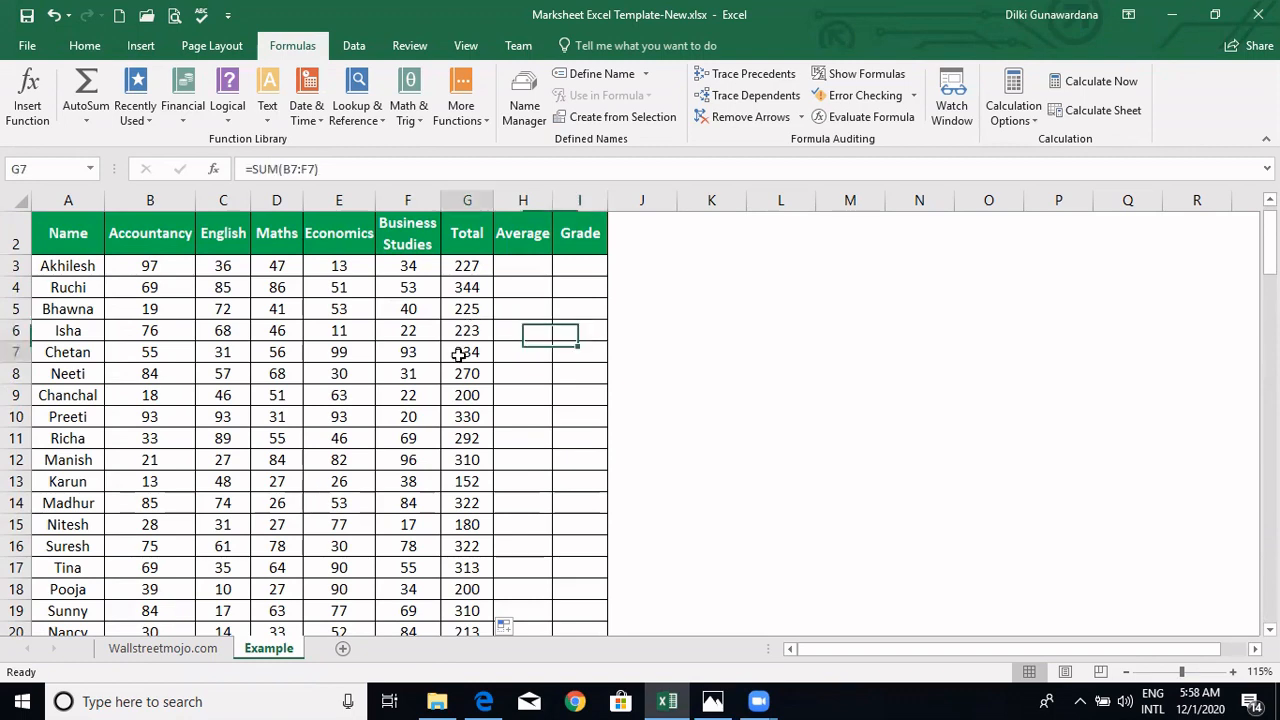
pyautogui.click(467, 265)
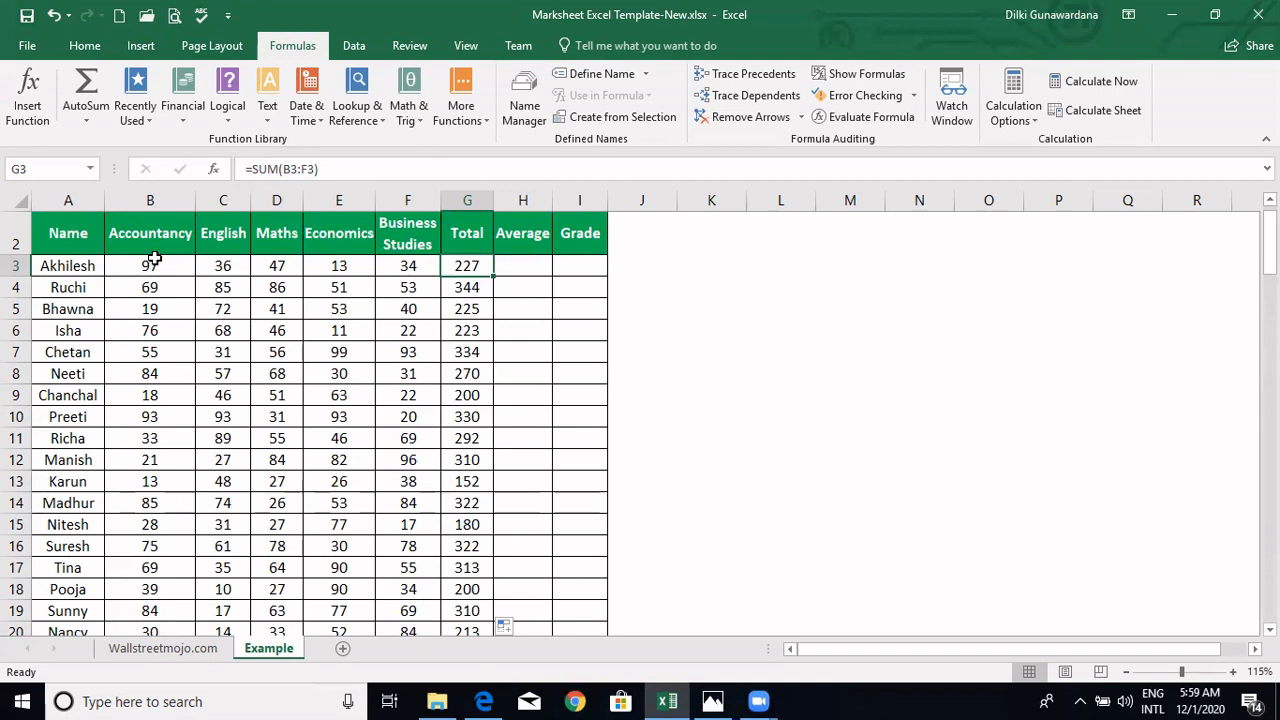
pyautogui.click(150, 228)
pyautogui.hotkey('ctrl', 'shift', 'Down')
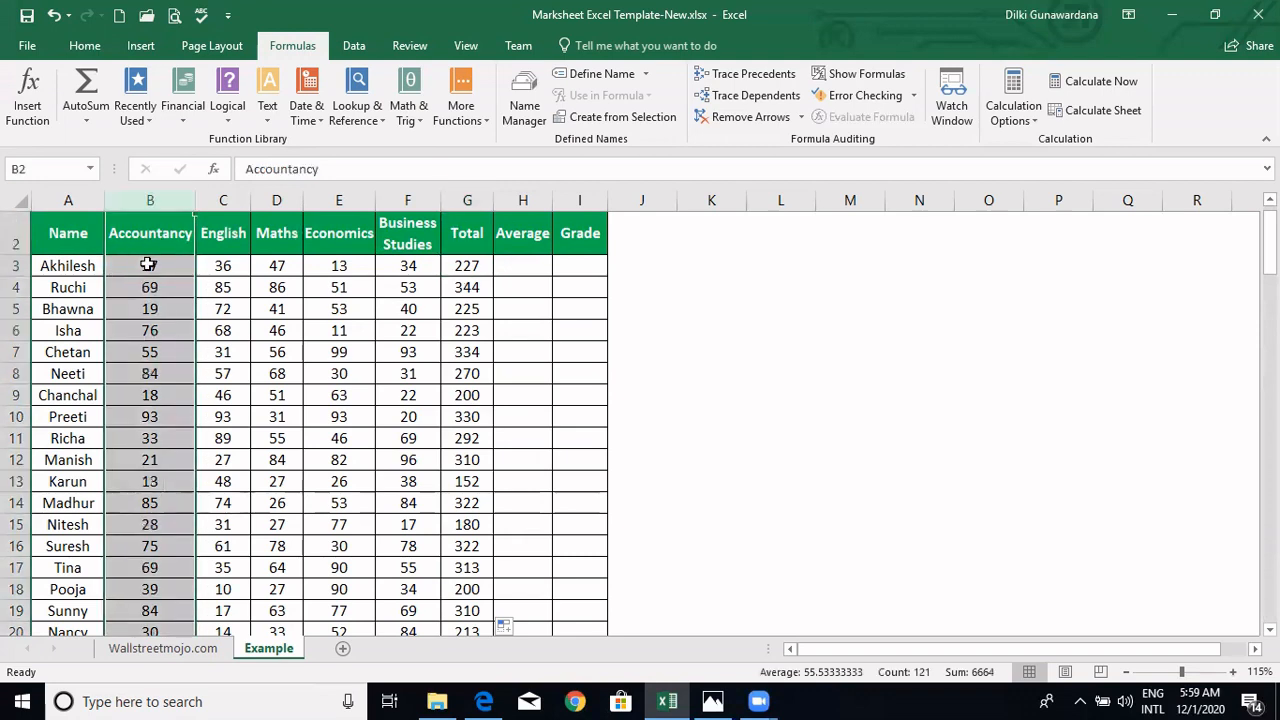
pyautogui.click(148, 264)
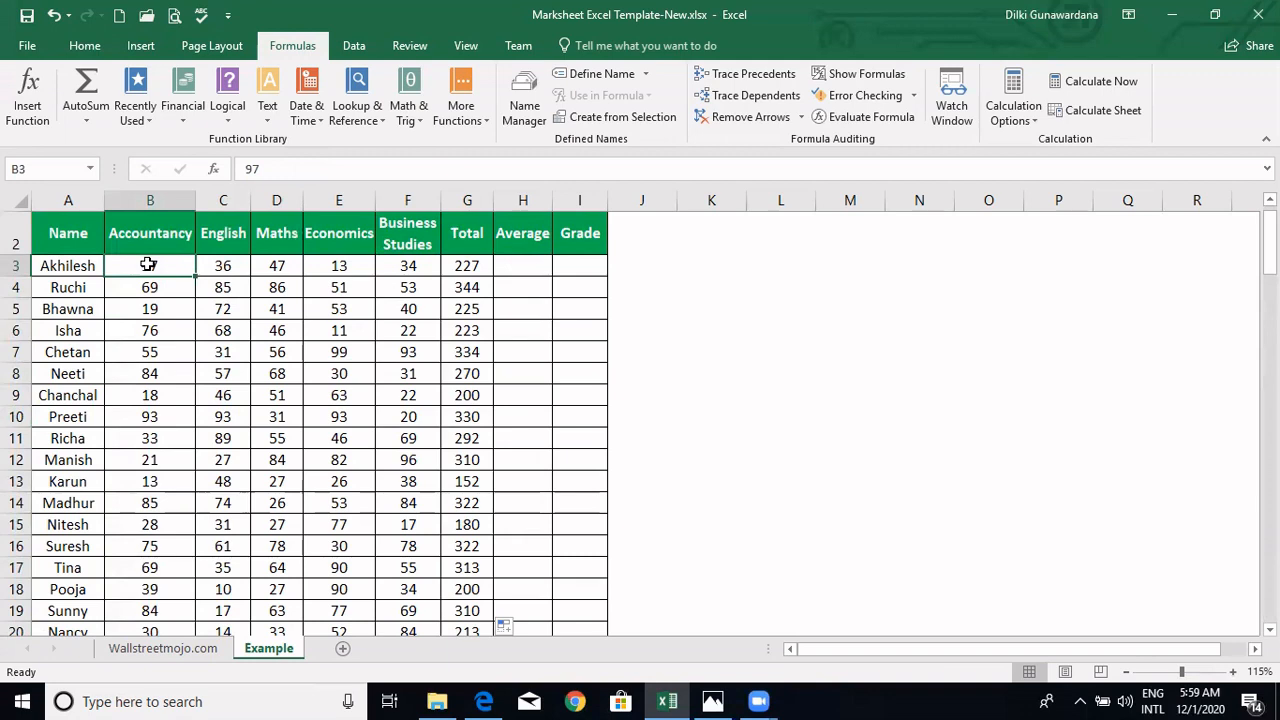
pyautogui.click(462, 262)
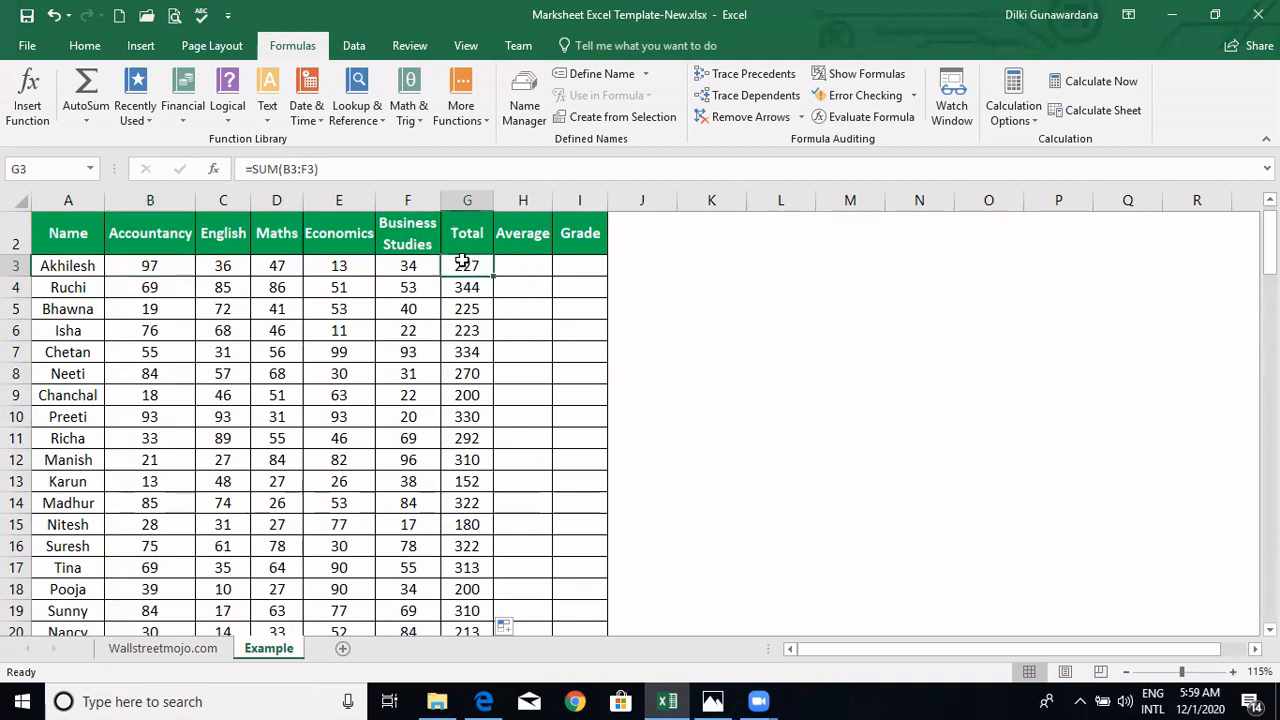
pyautogui.click(407, 270)
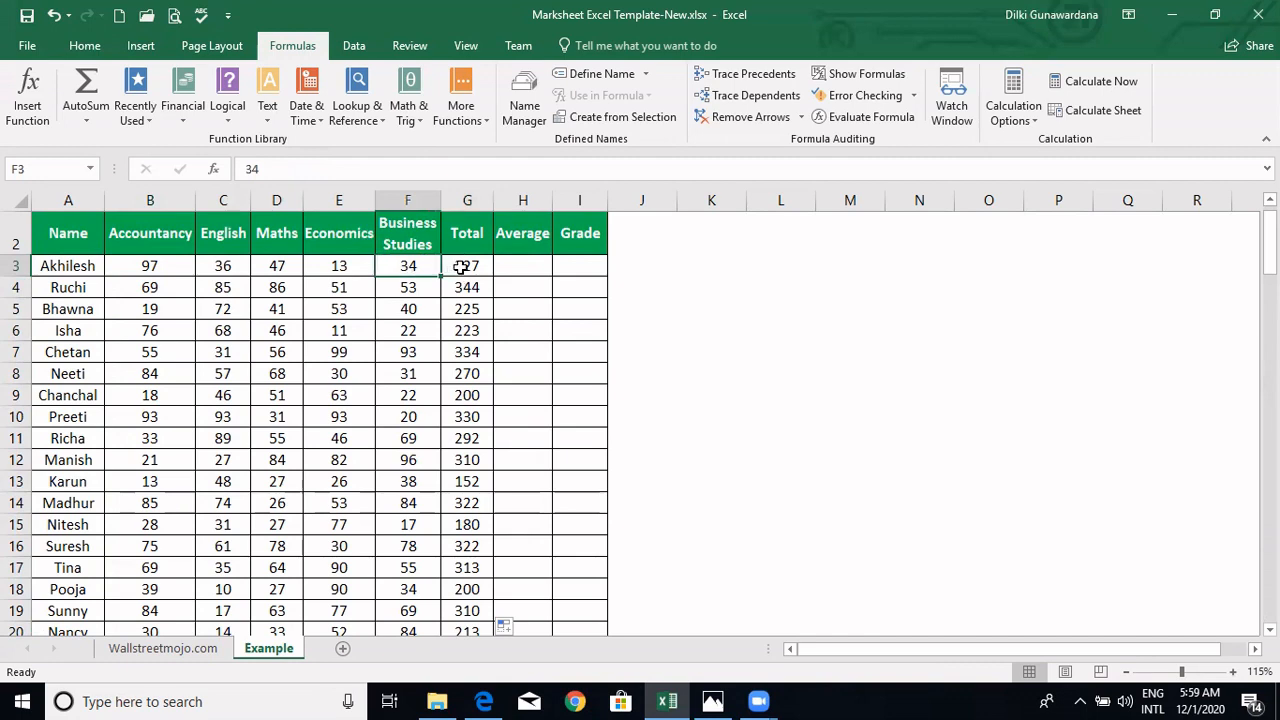
# Clear the second student's total in G4 and re-enter it as the typed formula =Sum(B4:F4).
pyautogui.click(462, 287)
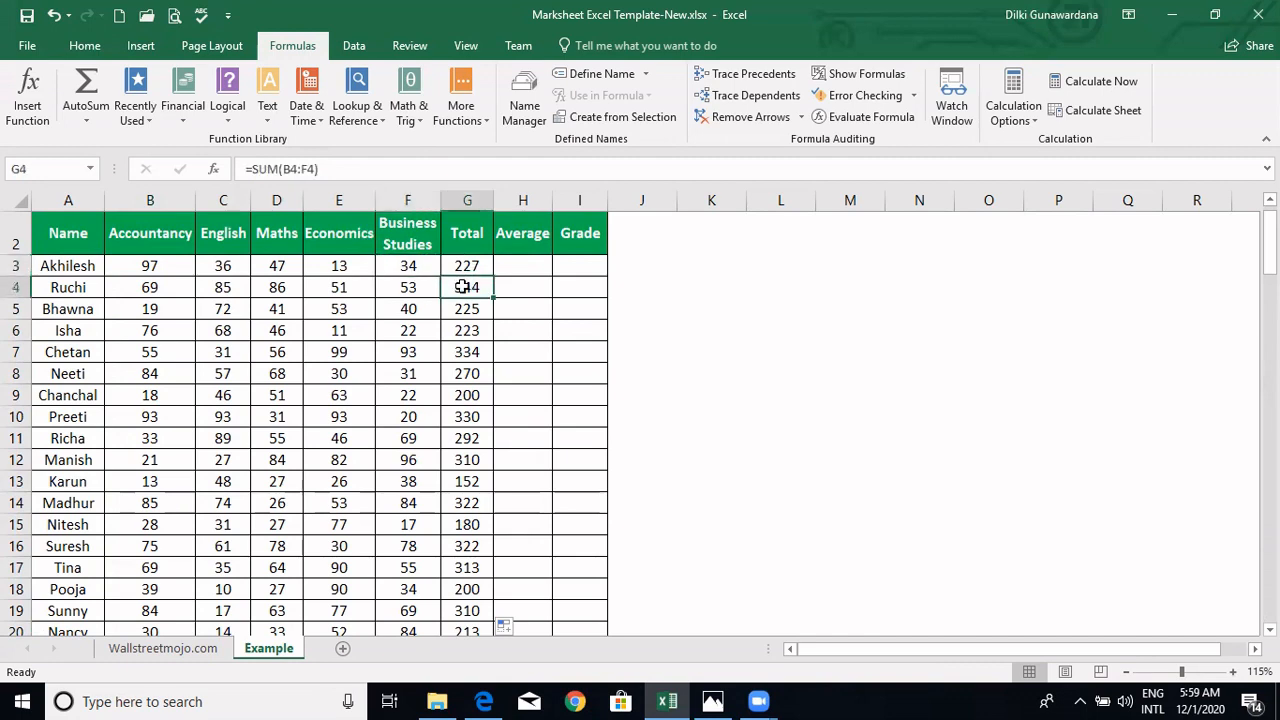
pyautogui.press('Delete')
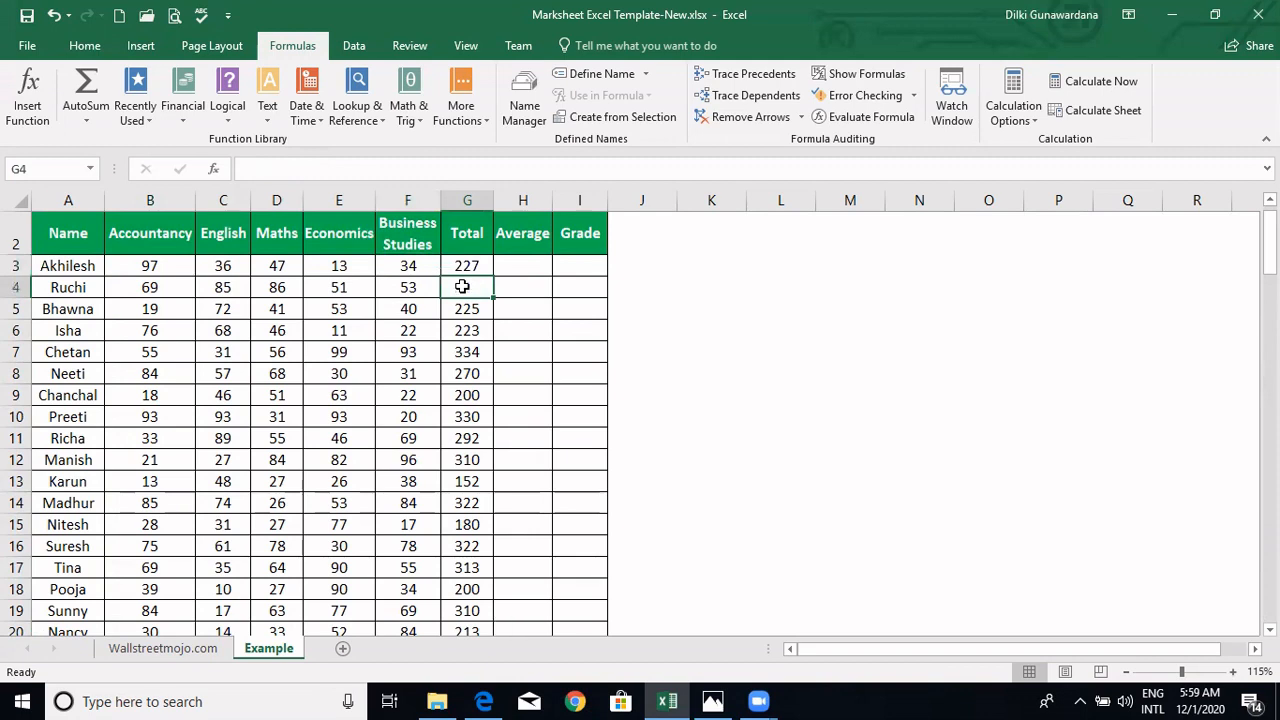
pyautogui.click(348, 165)
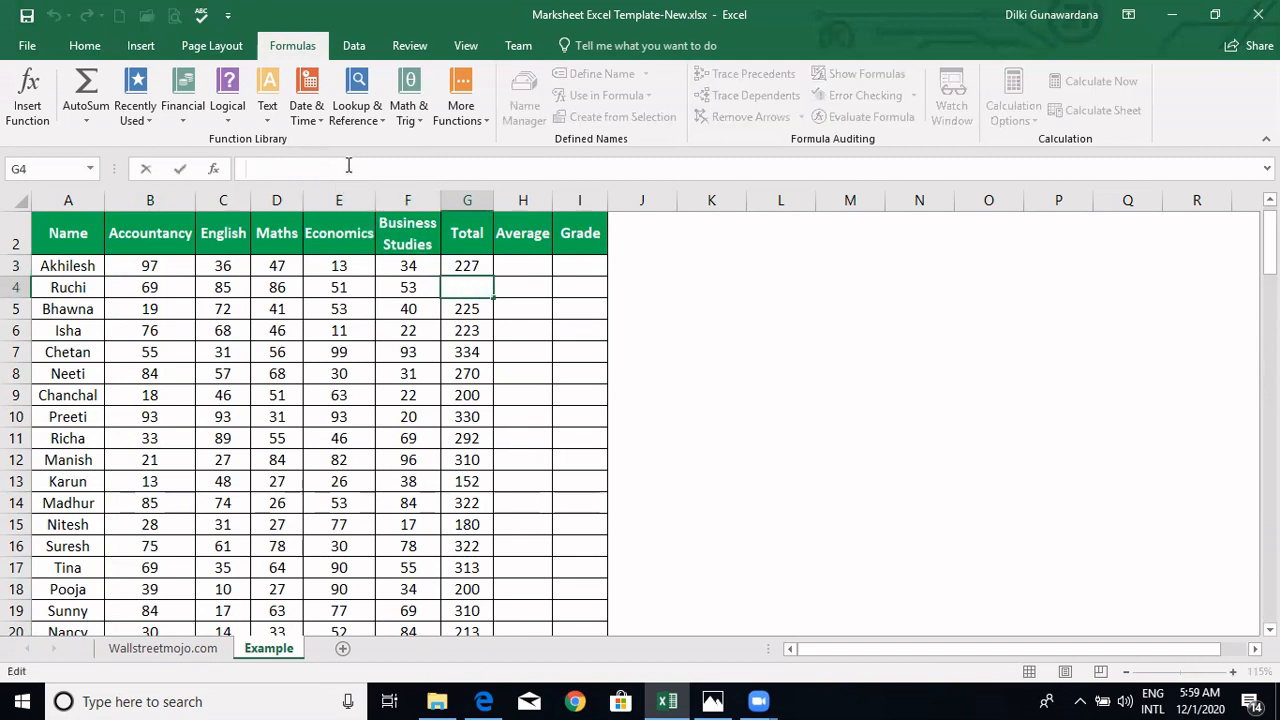
pyautogui.click(77, 122)
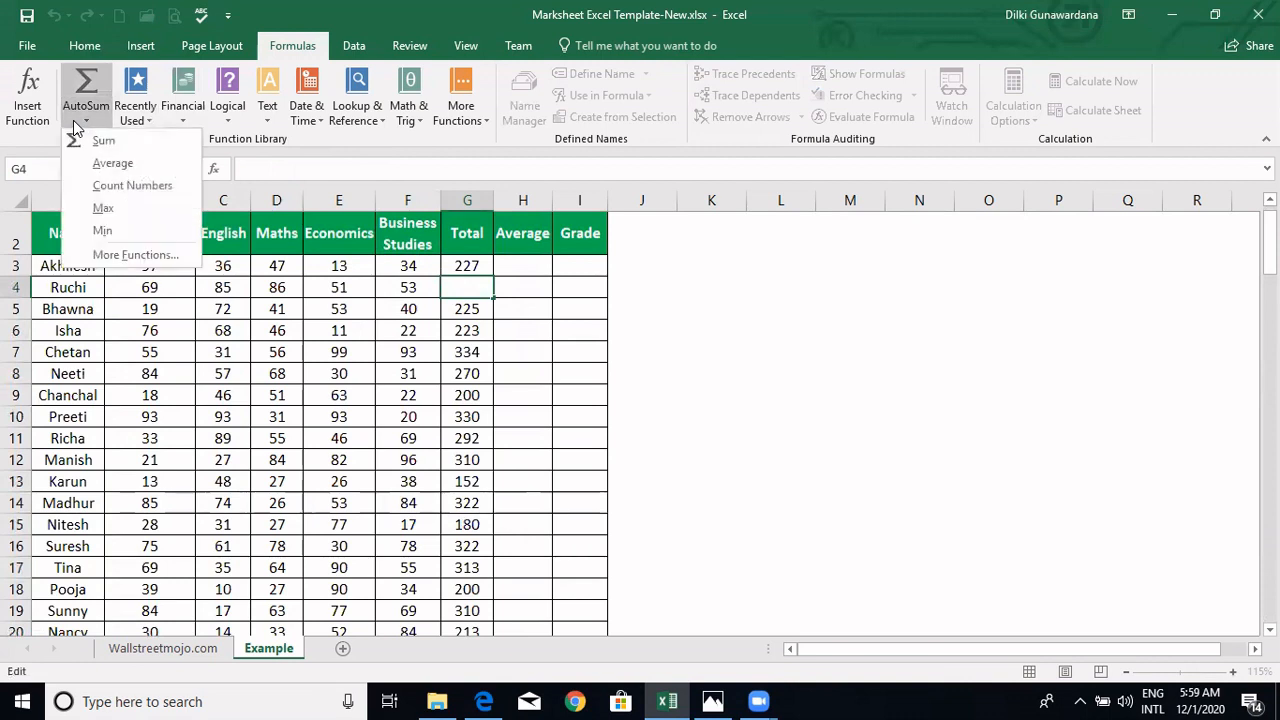
pyautogui.click(247, 162)
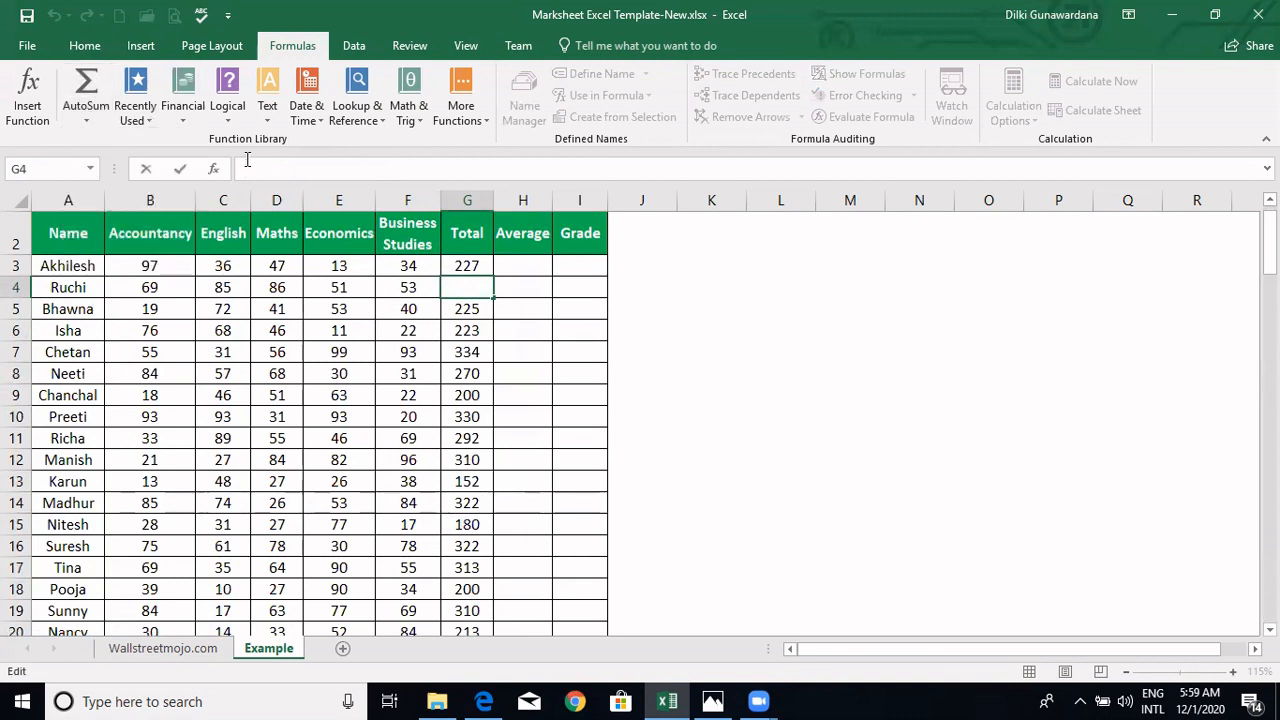
pyautogui.write('=Sum')
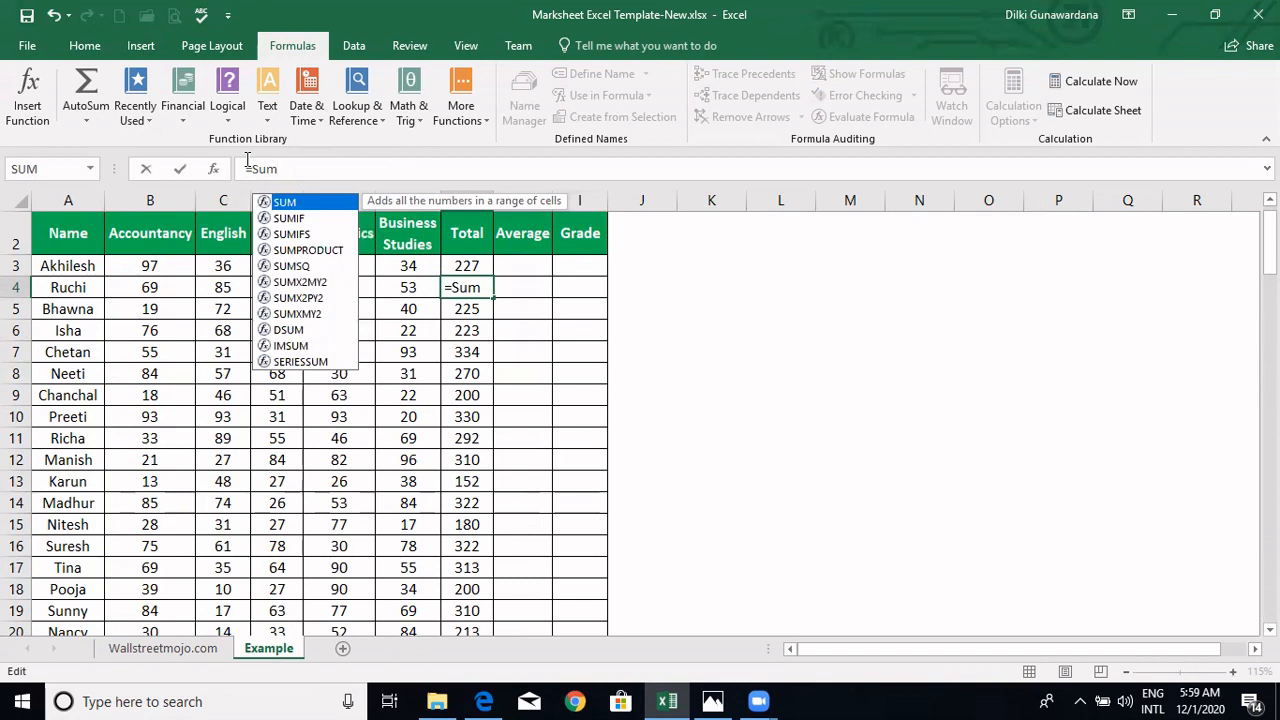
pyautogui.write('(')
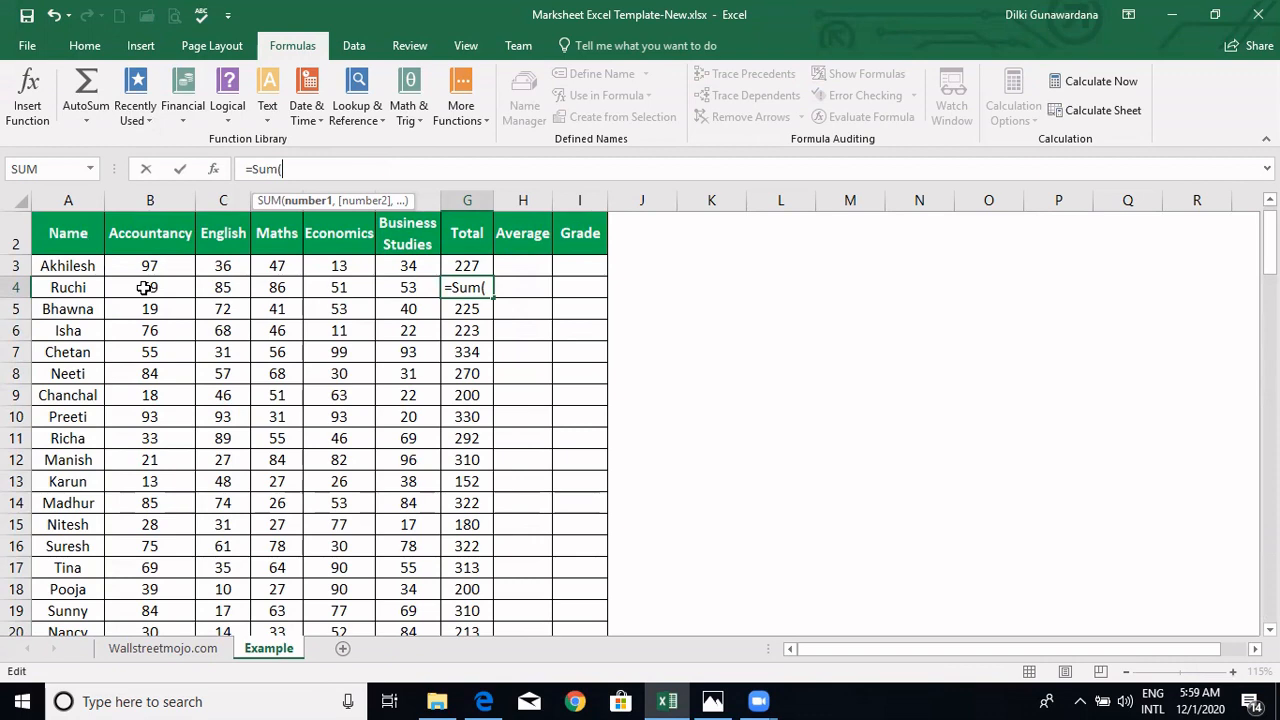
pyautogui.write('B')
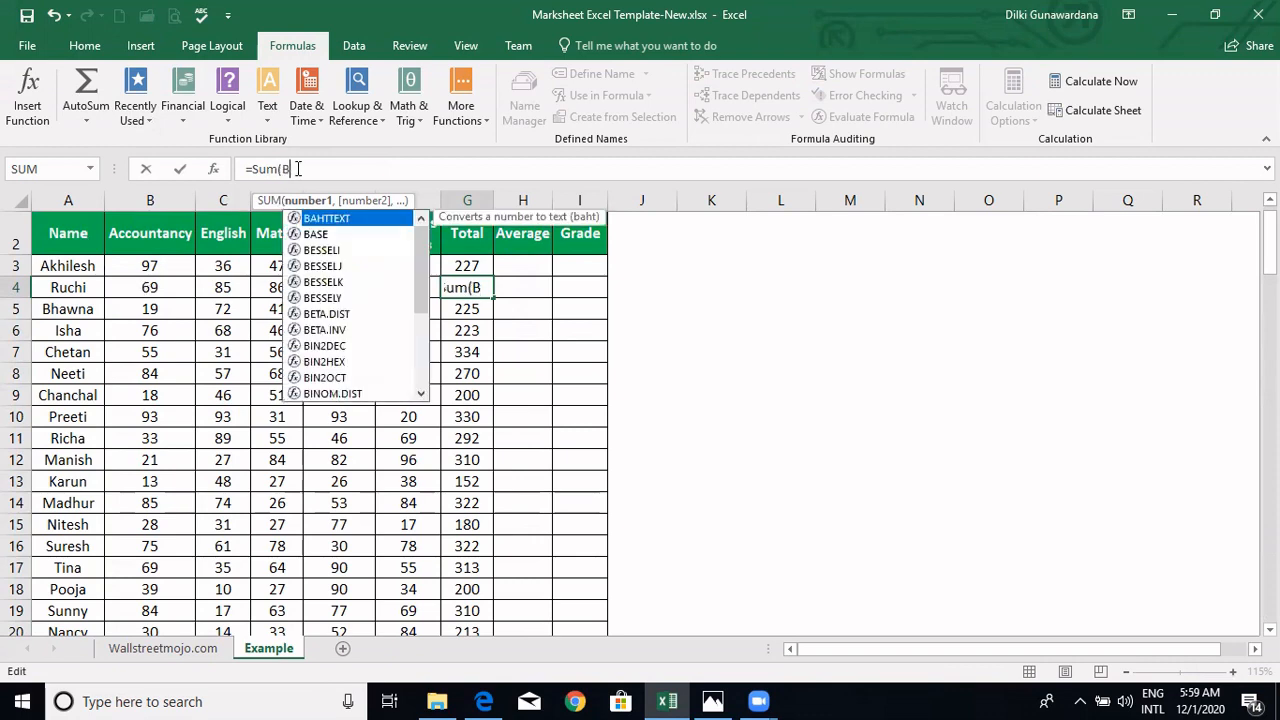
pyautogui.write('4:')
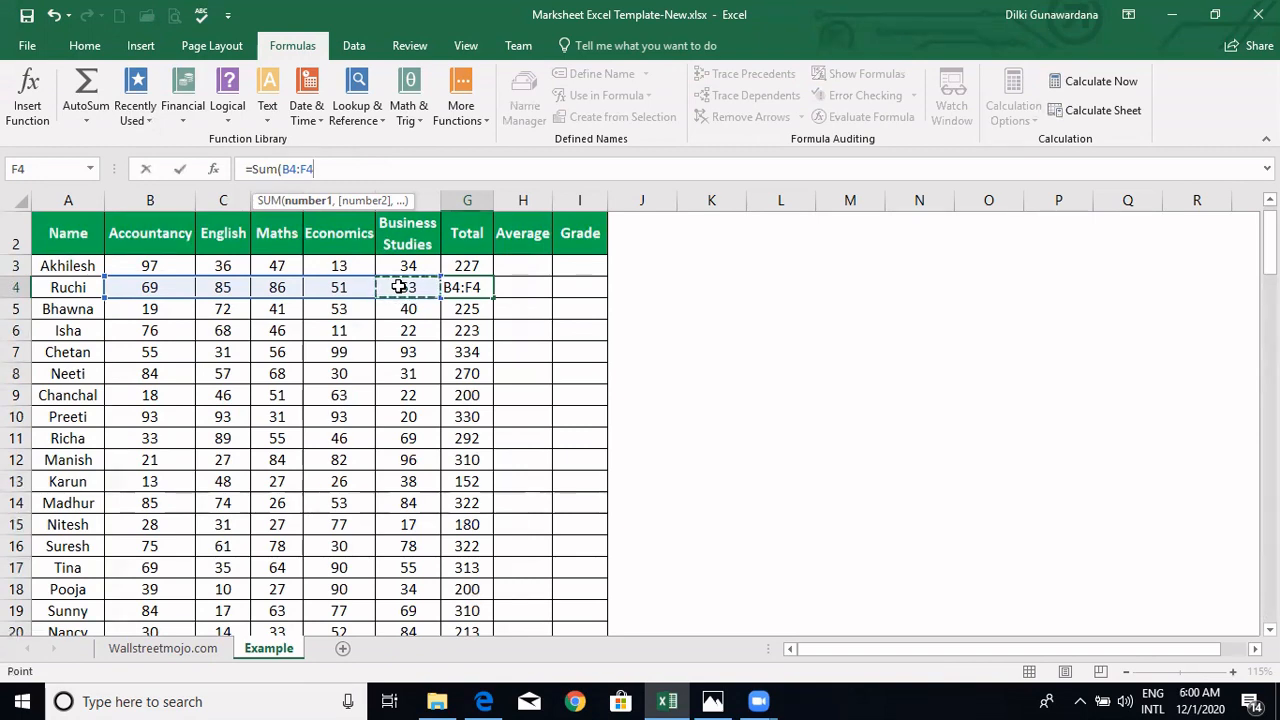
pyautogui.write(')')
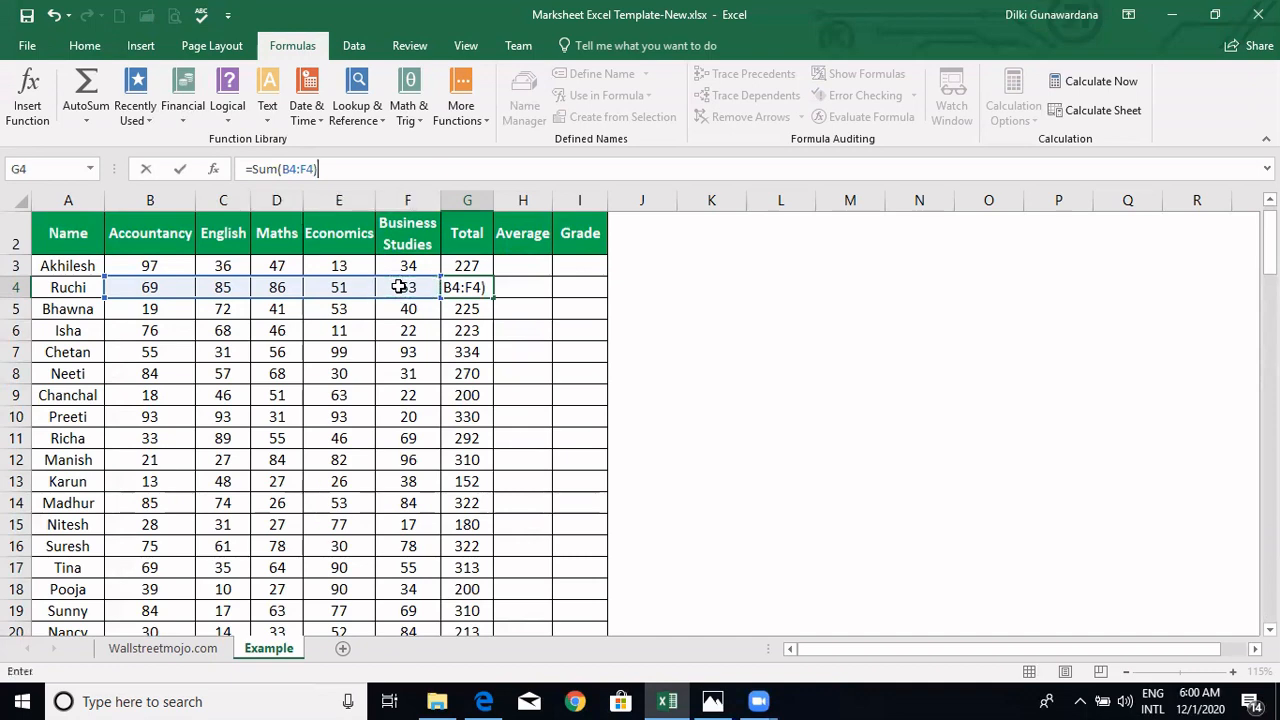
pyautogui.press('Return')
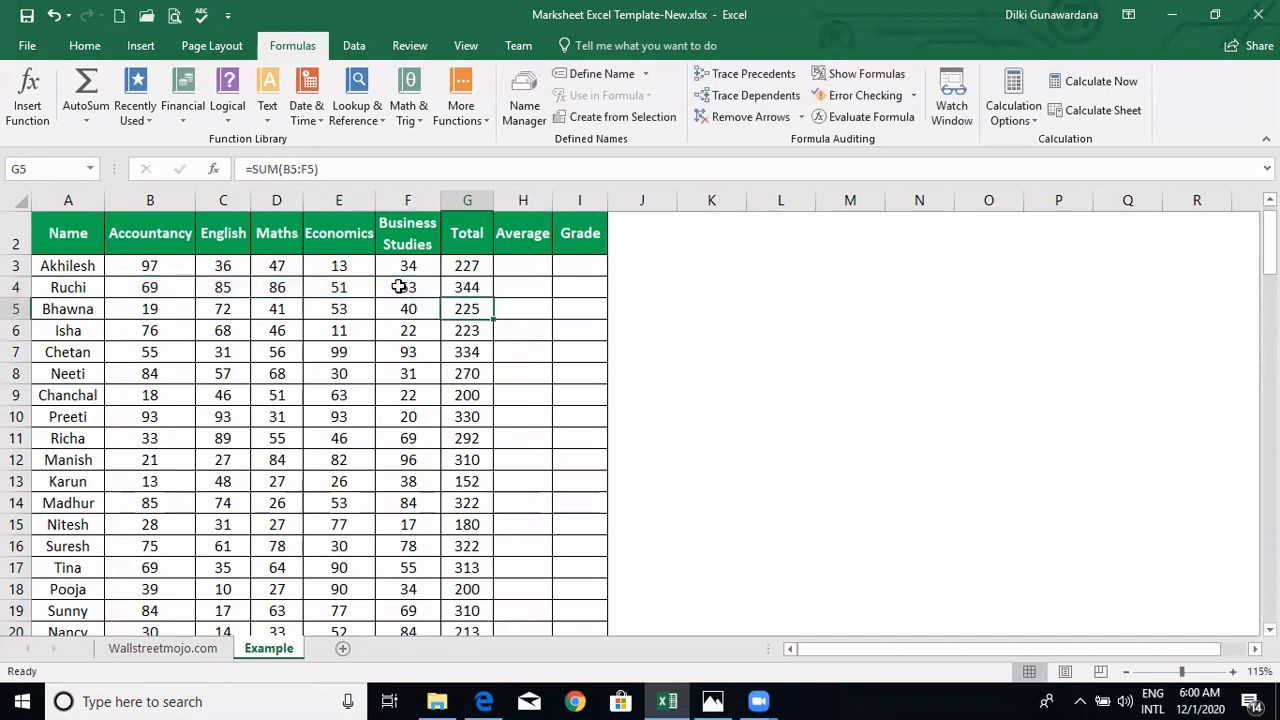
# Examine the SUM formulas in cells G4 to G7 and in G3 of the Total column.
pyautogui.click(474, 288)
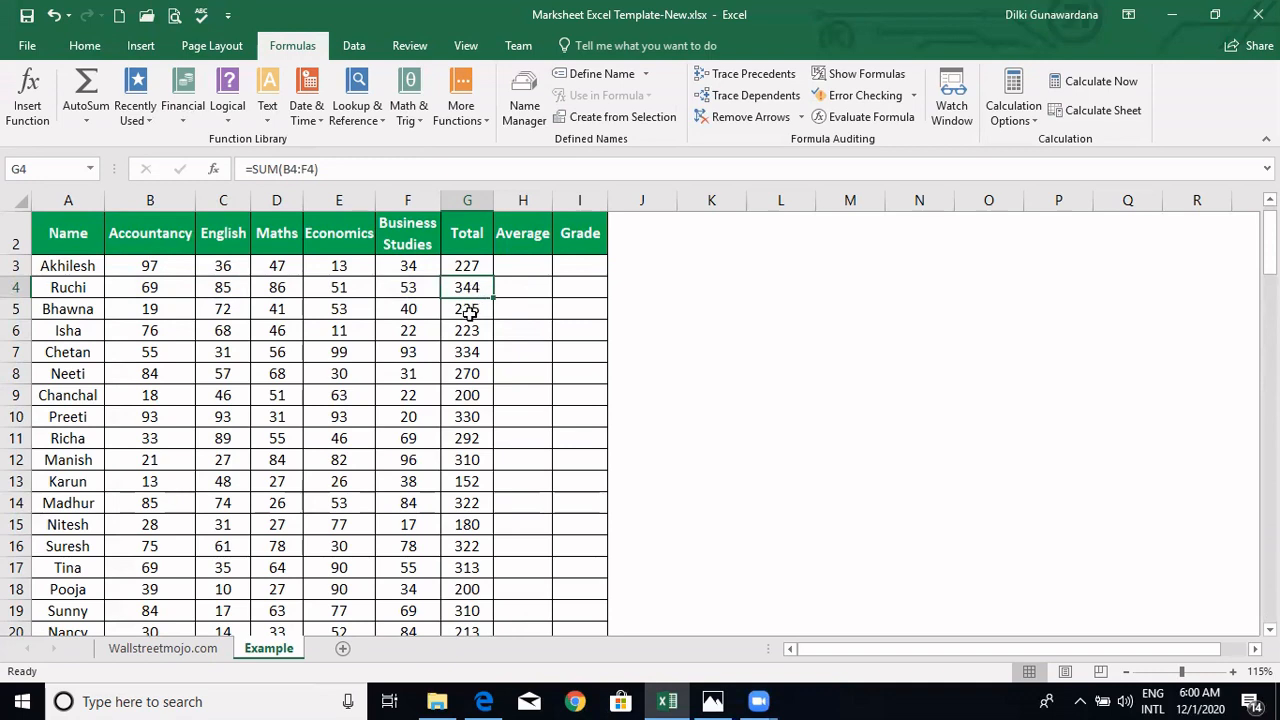
pyautogui.click(470, 310)
pyautogui.click(470, 326)
pyautogui.click(471, 354)
pyautogui.click(472, 266)
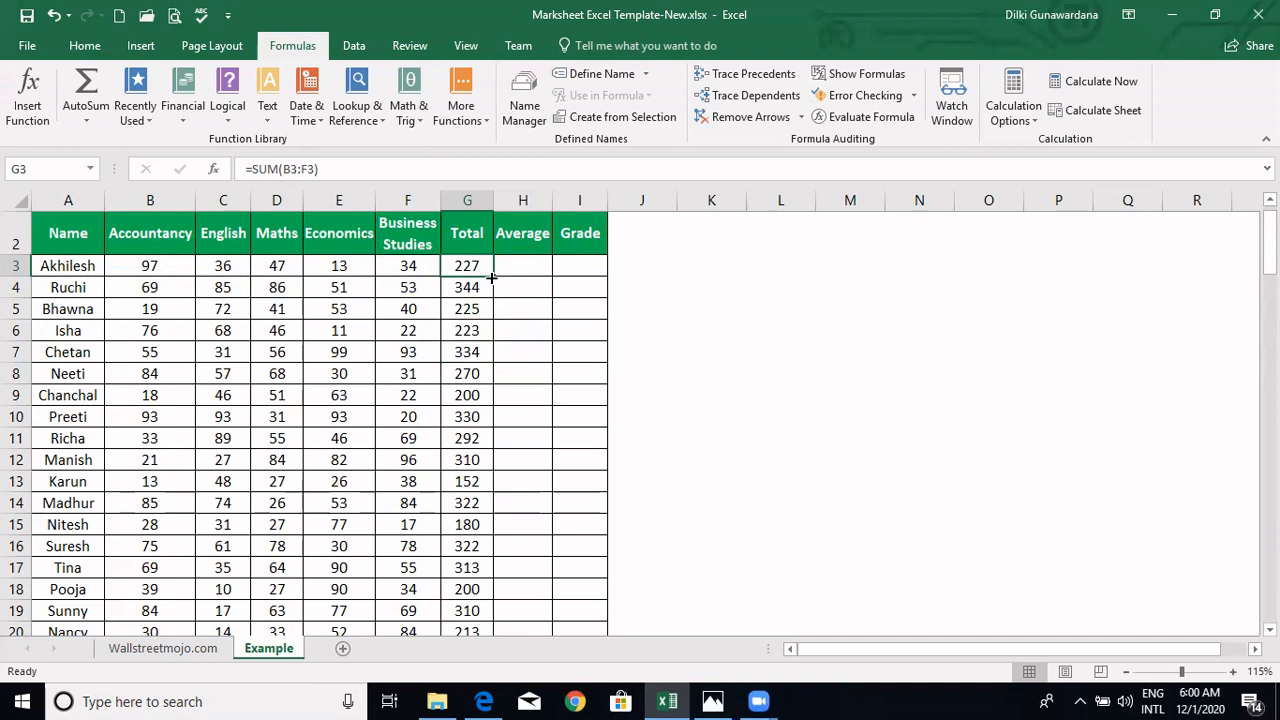
# Average the first student's marks in H3 with the AutoSum Average function, correcting its range to B3:F3.
pyautogui.click(511, 267)
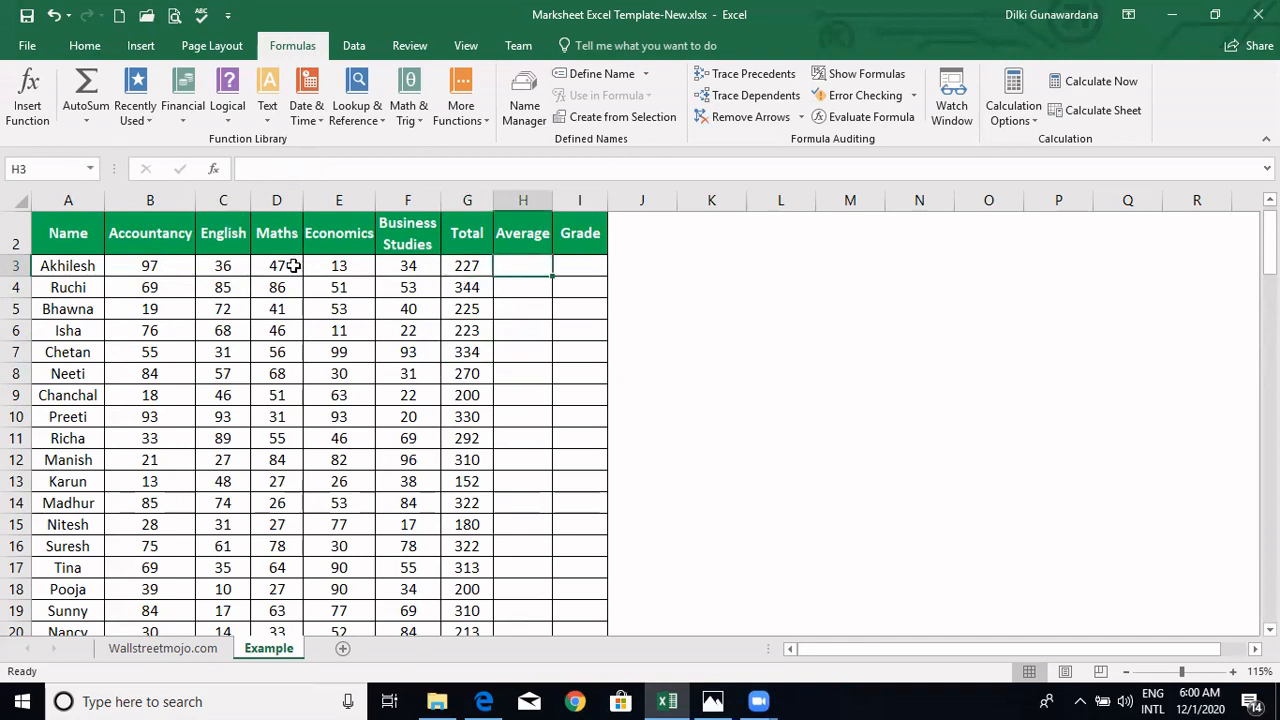
pyautogui.moveTo(156, 265); pyautogui.dragTo(400, 265)
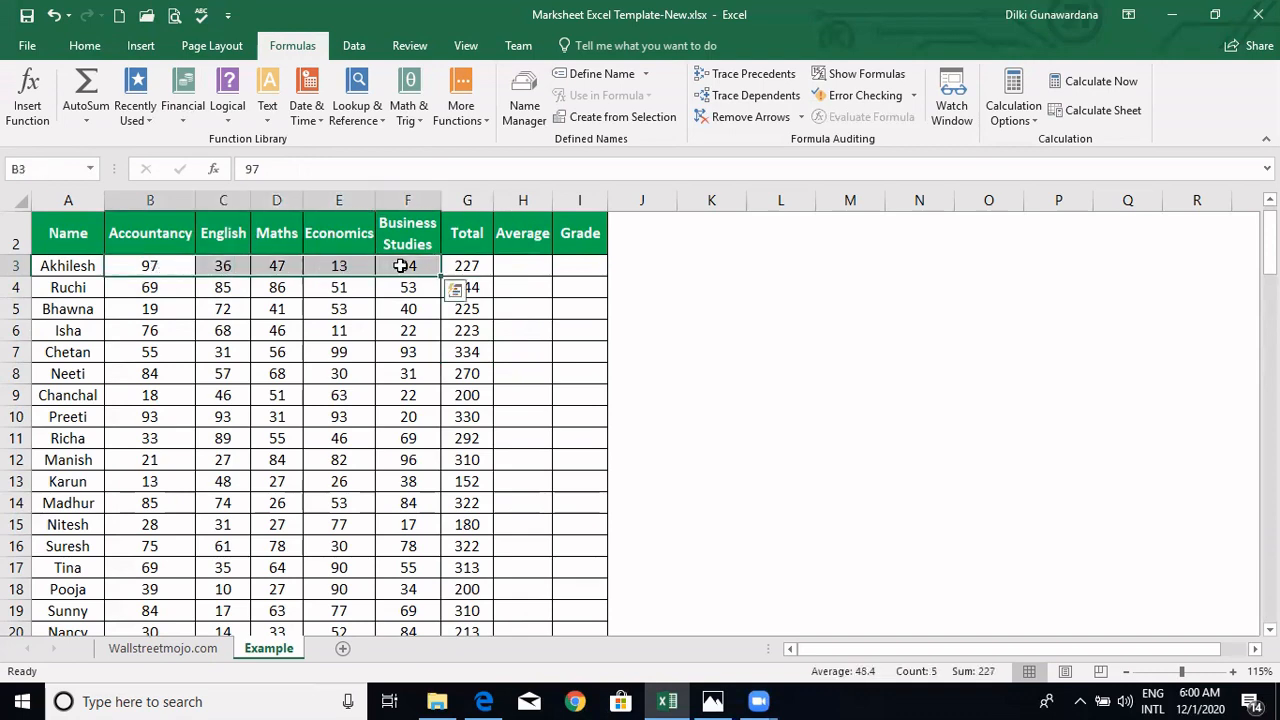
pyautogui.click(515, 268)
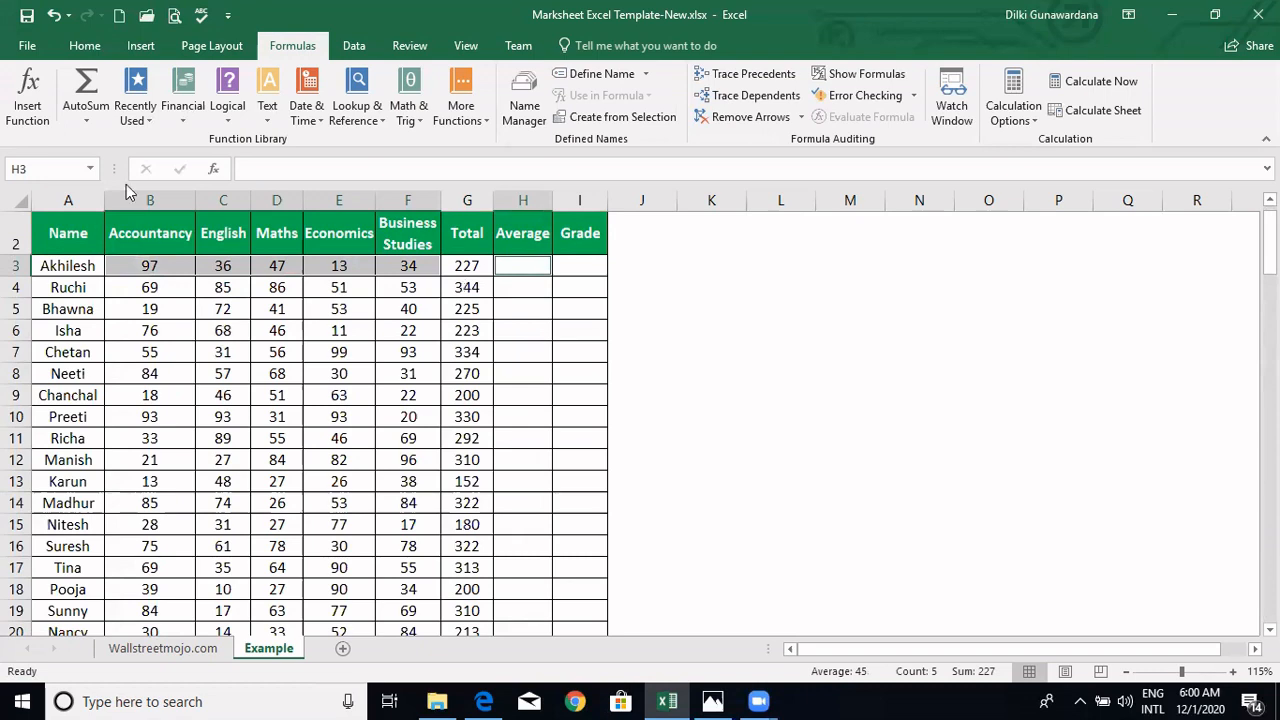
pyautogui.click(97, 122)
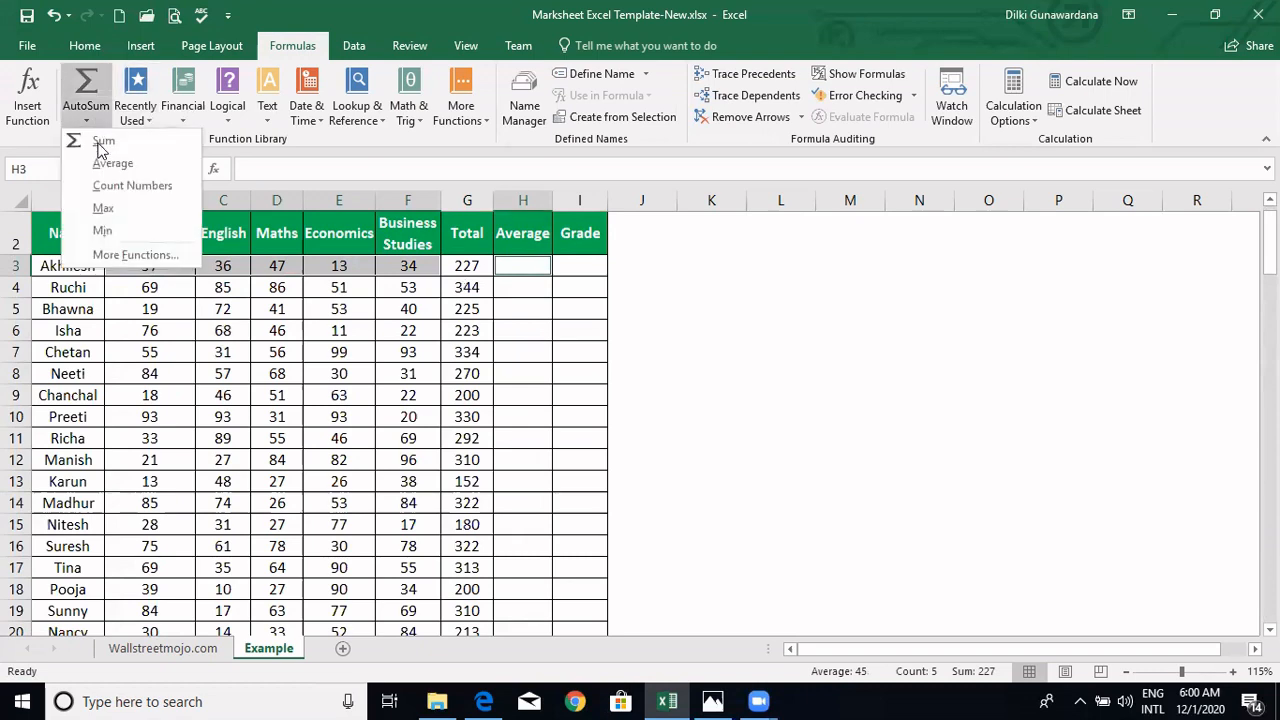
pyautogui.click(107, 160)
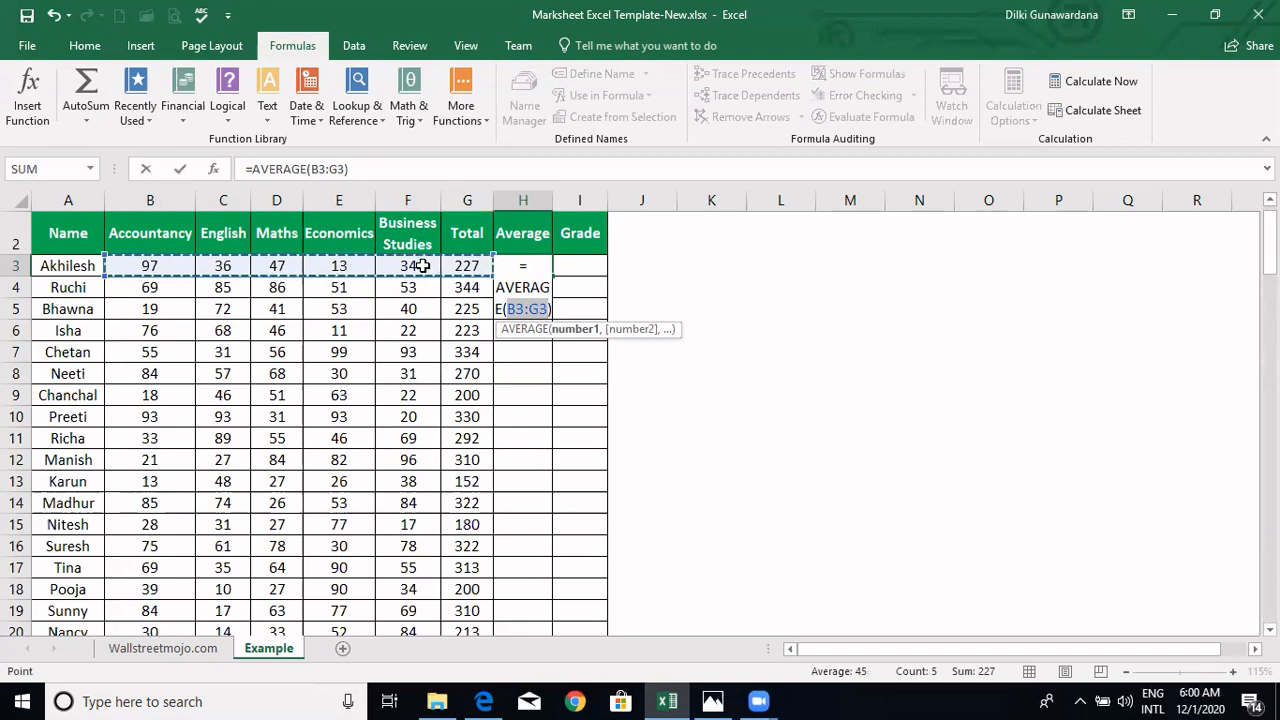
pyautogui.click(541, 309)
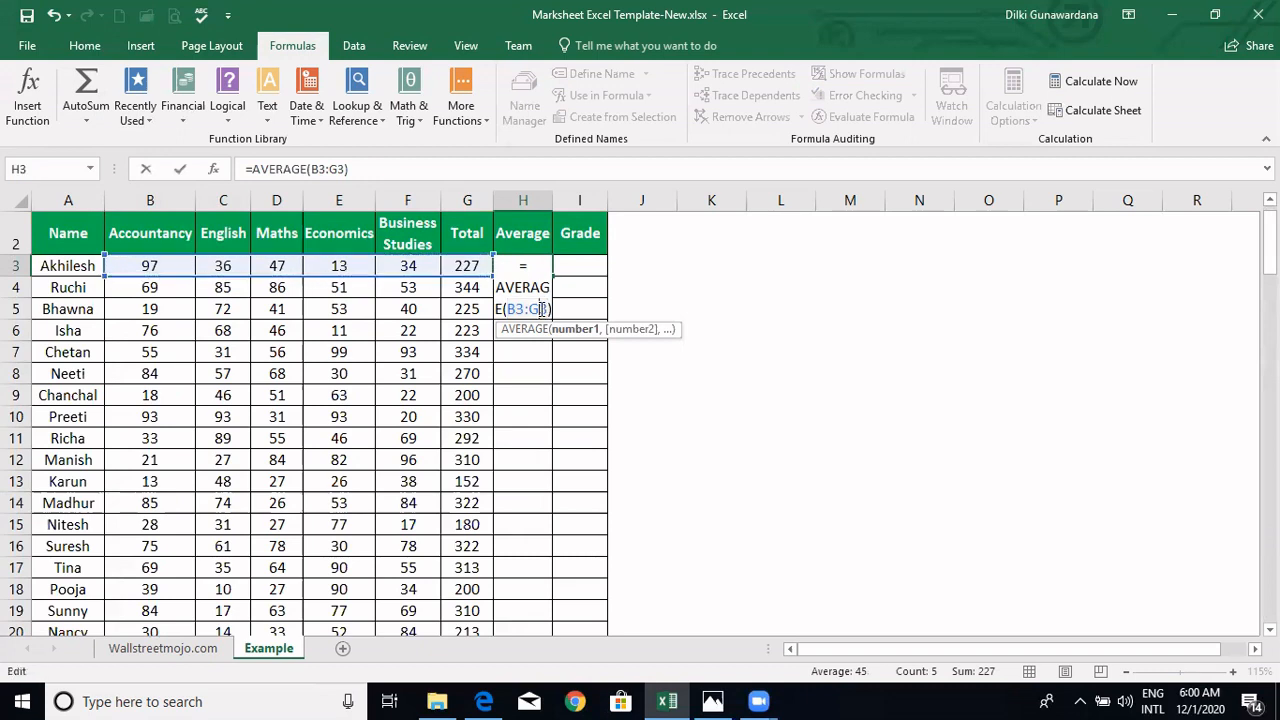
pyautogui.press('BackSpace')
pyautogui.write('F')
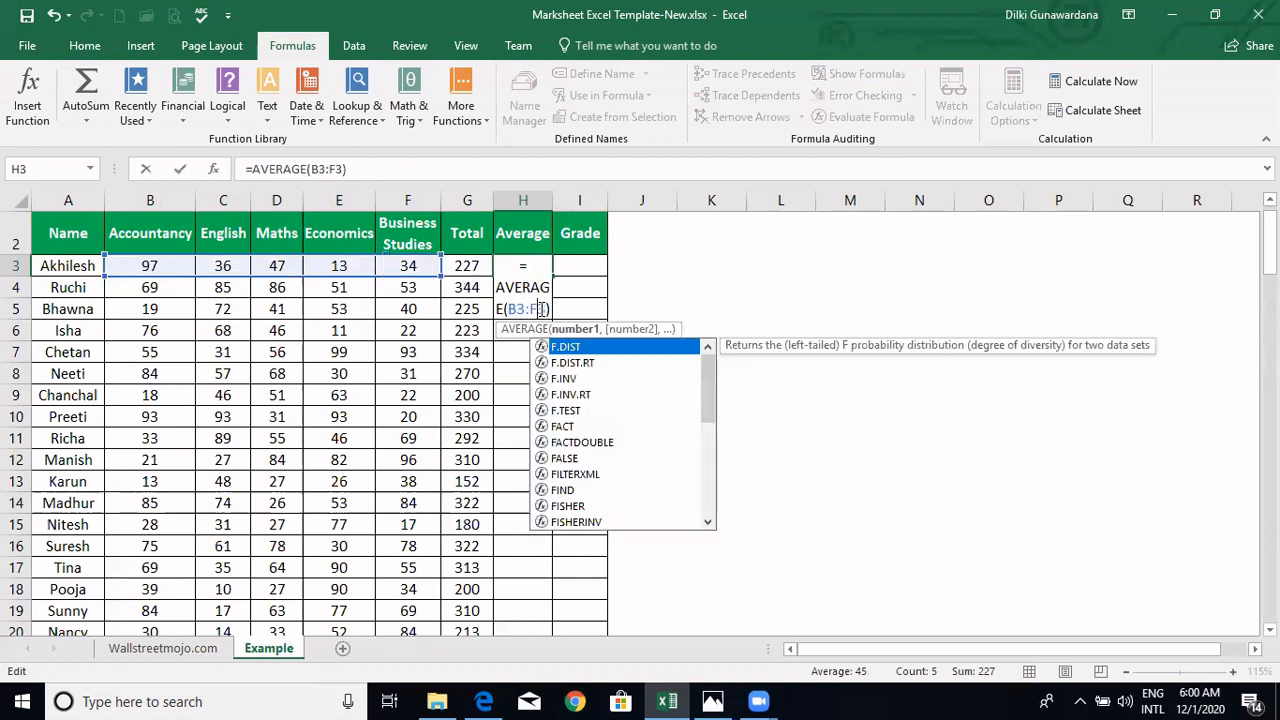
pyautogui.press('Return')
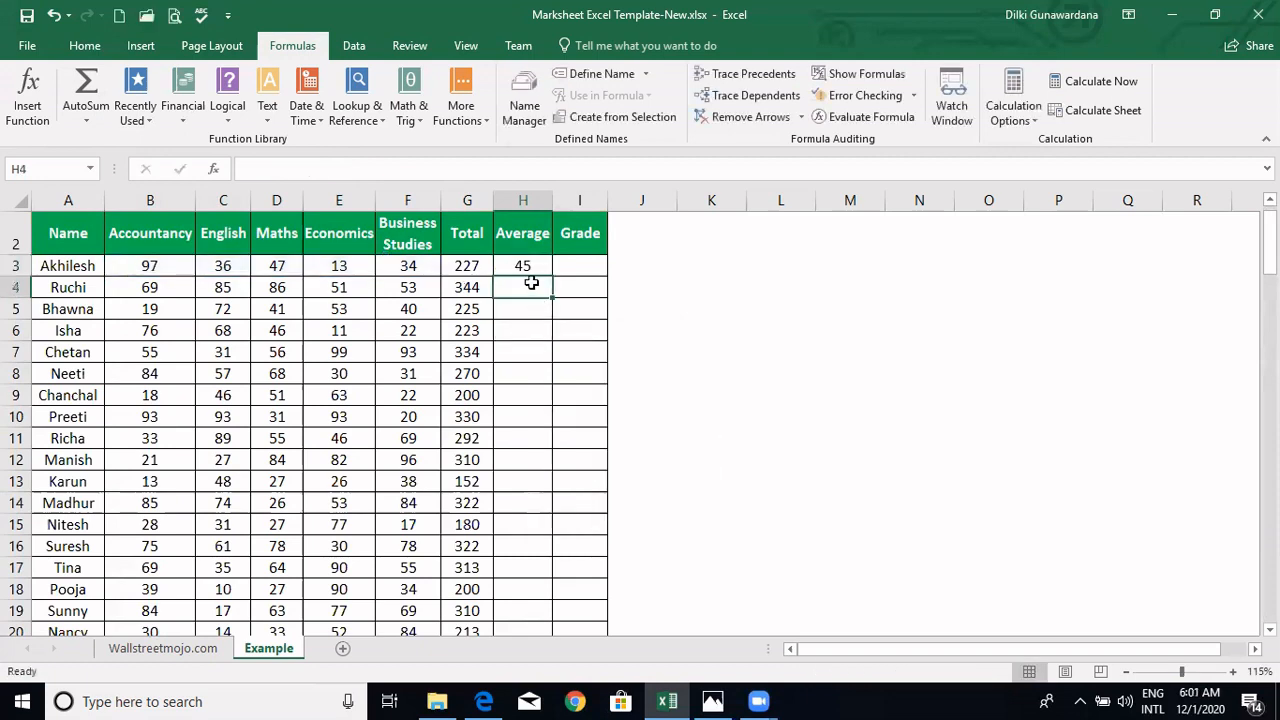
# Enter the typed formula =AVERAGE(B4:F4) in H4 for the second student's average.
pyautogui.click(298, 163)
pyautogui.write('=')
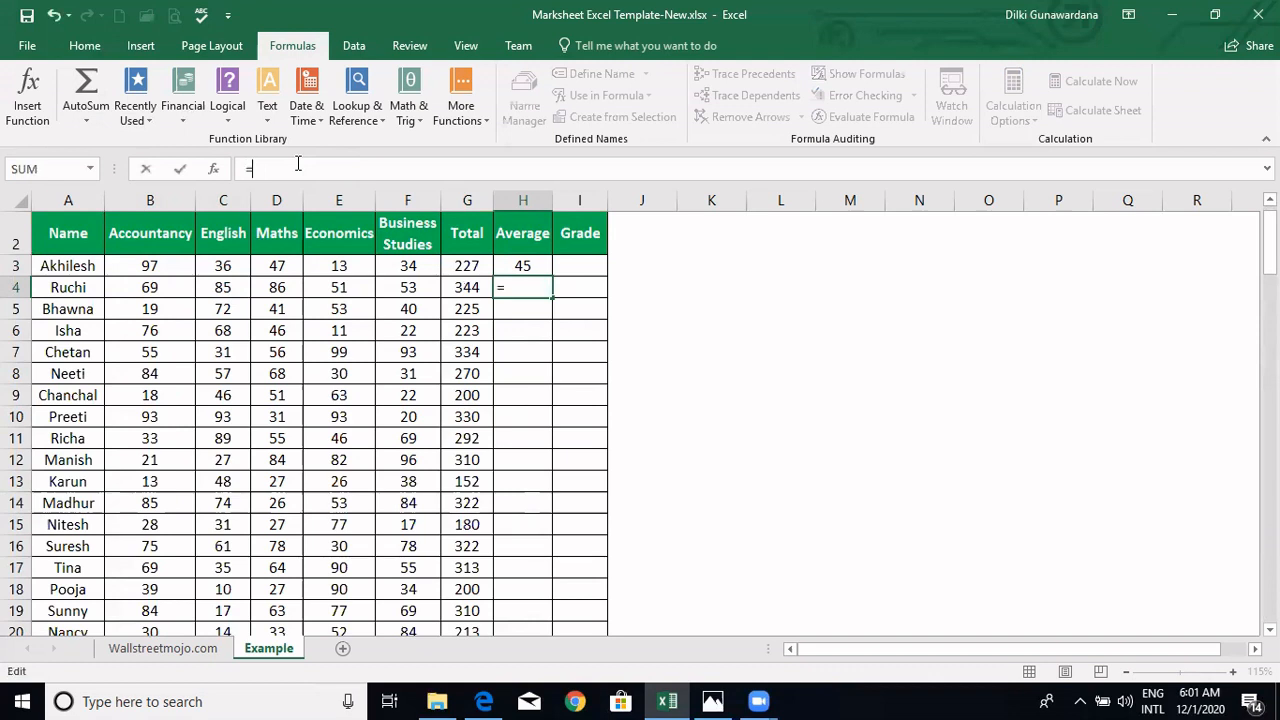
pyautogui.write('Aver')
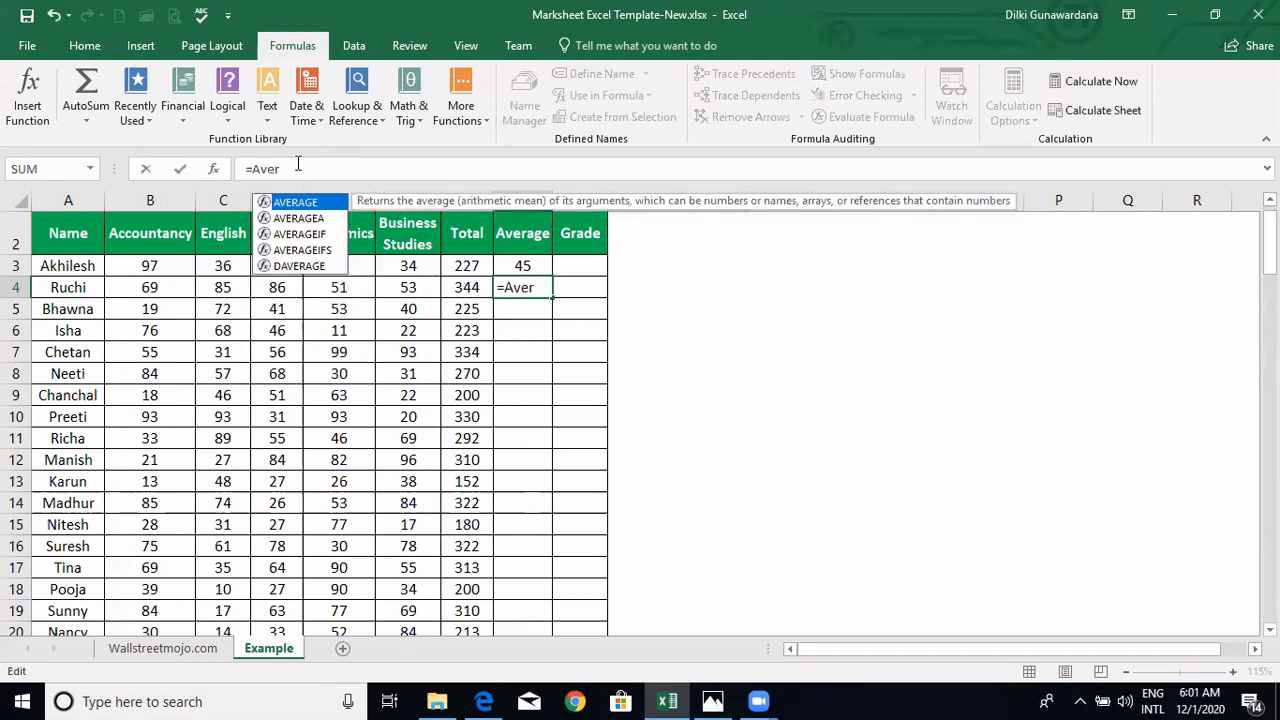
pyautogui.press('Tab')
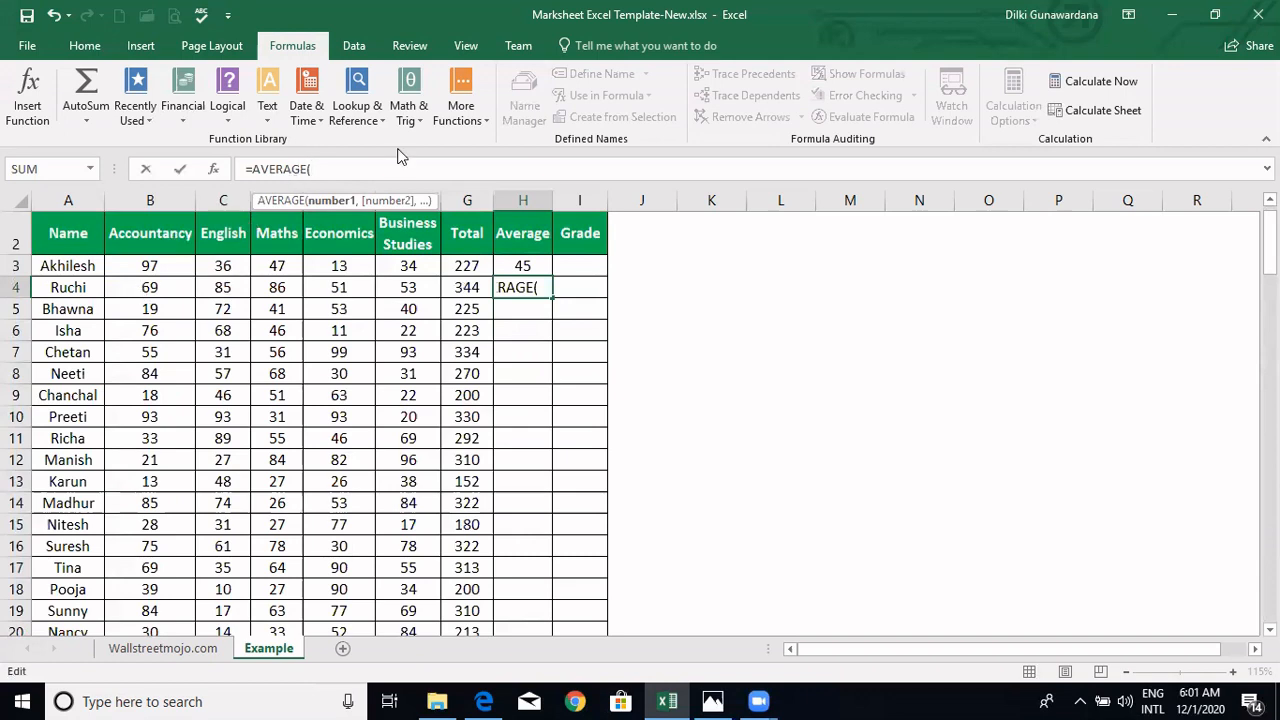
pyautogui.write('B')
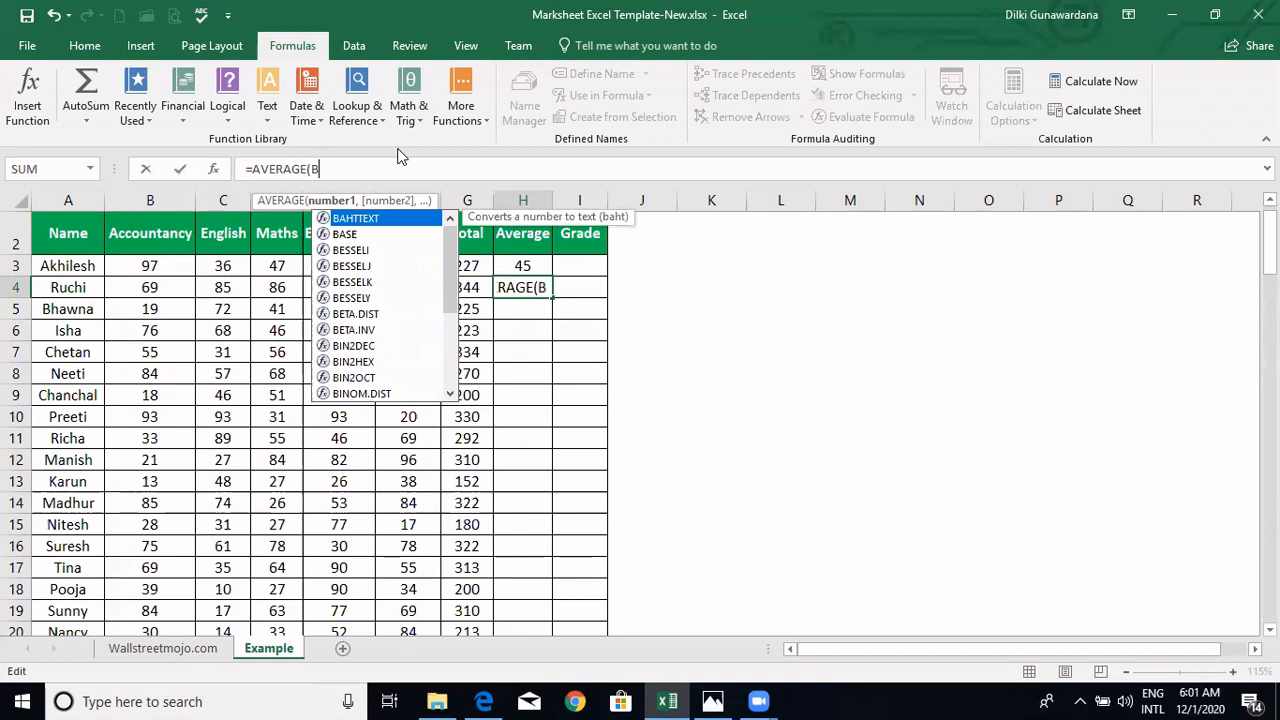
pyautogui.write('4:')
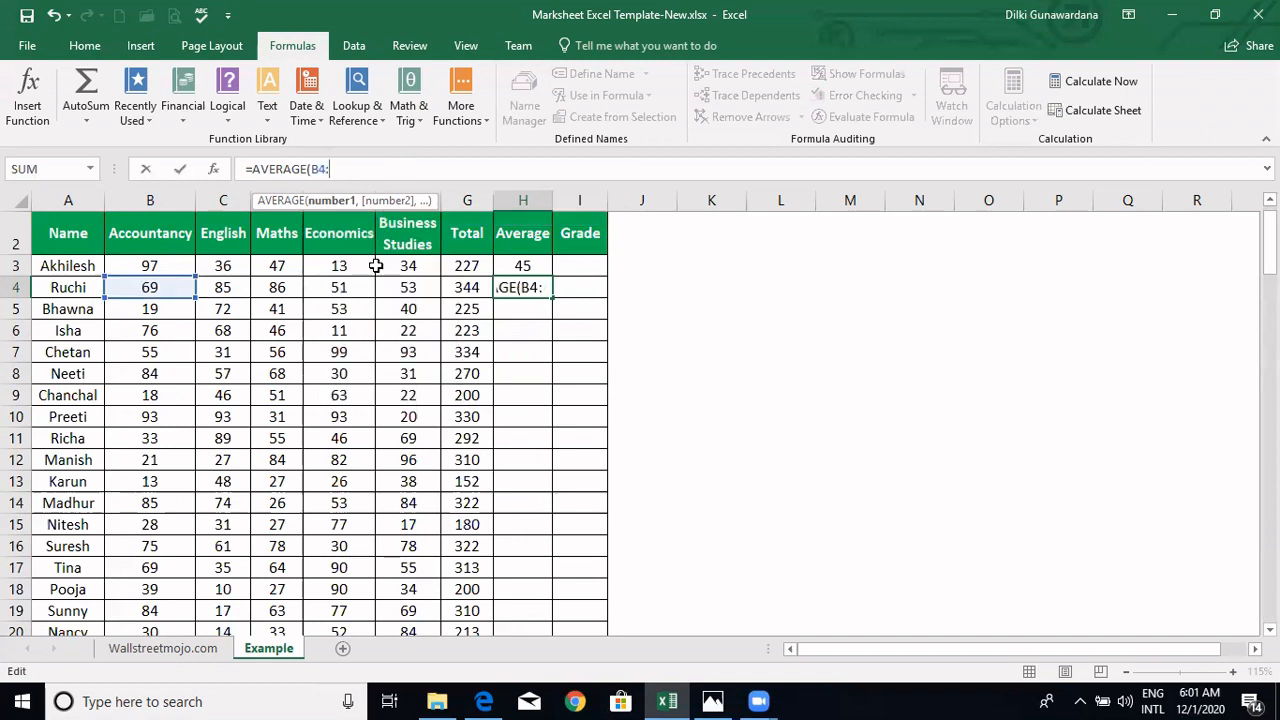
pyautogui.click(426, 293)
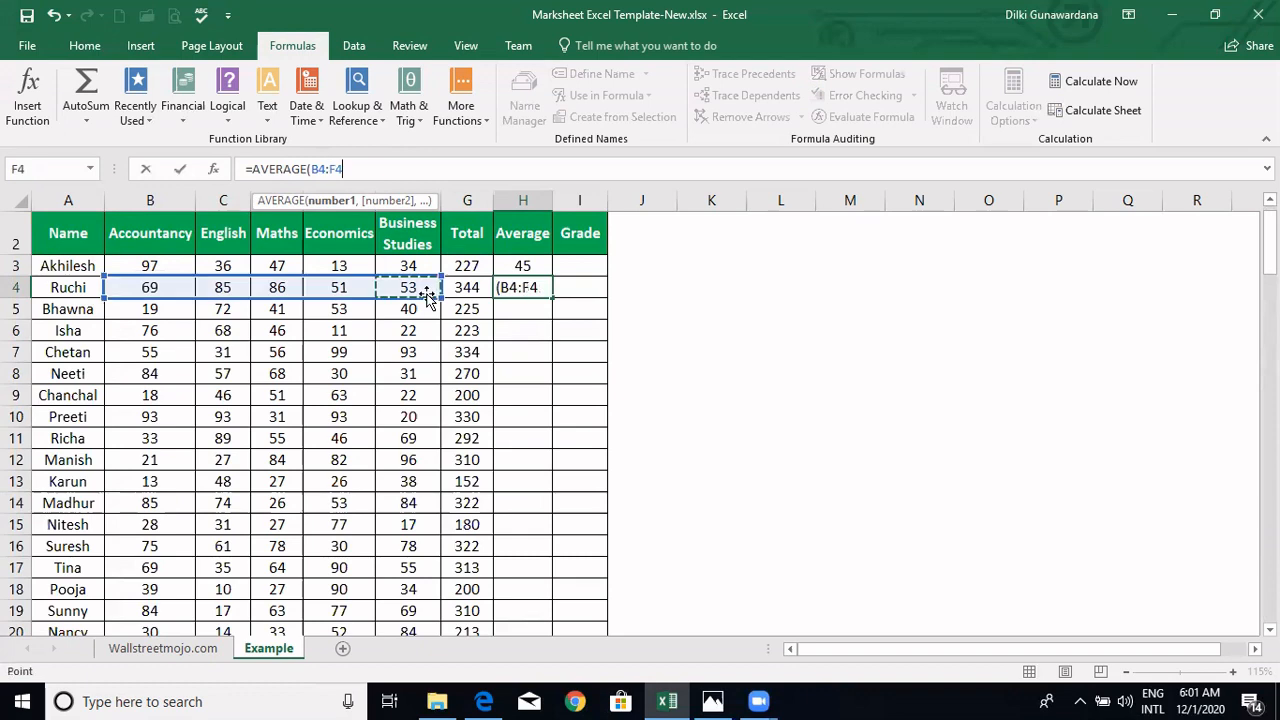
pyautogui.click(408, 174)
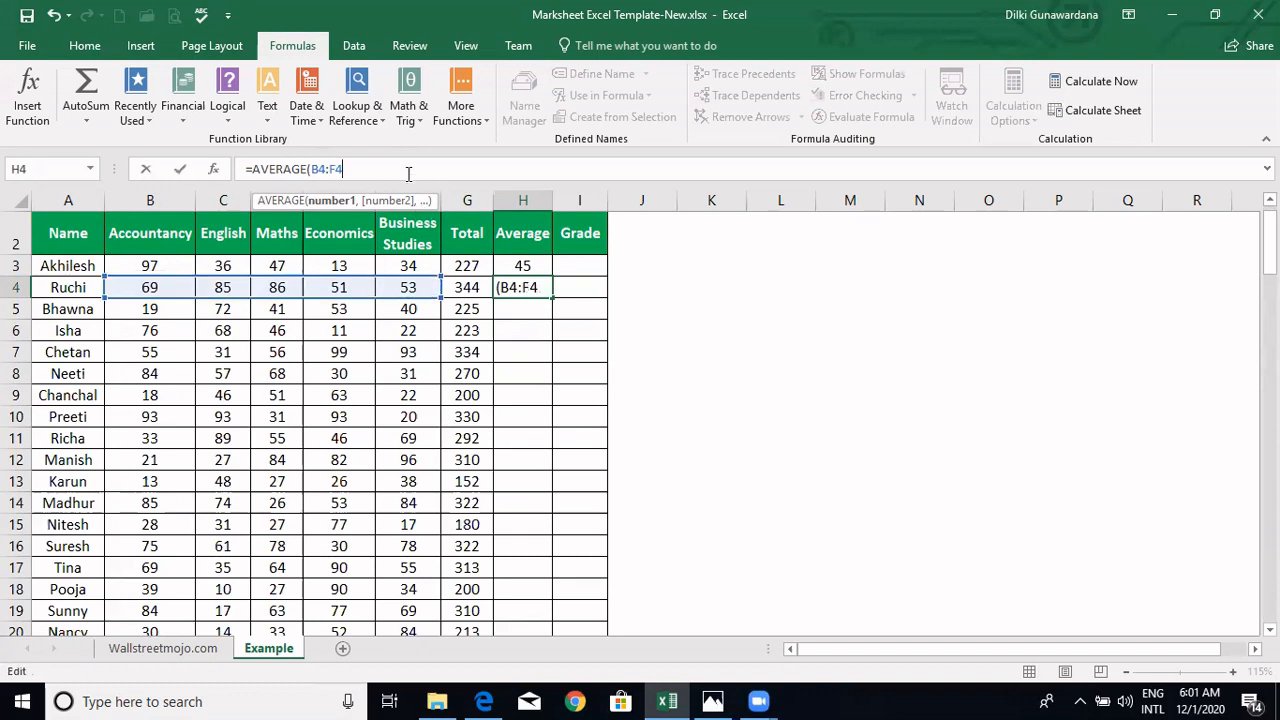
pyautogui.write(')')
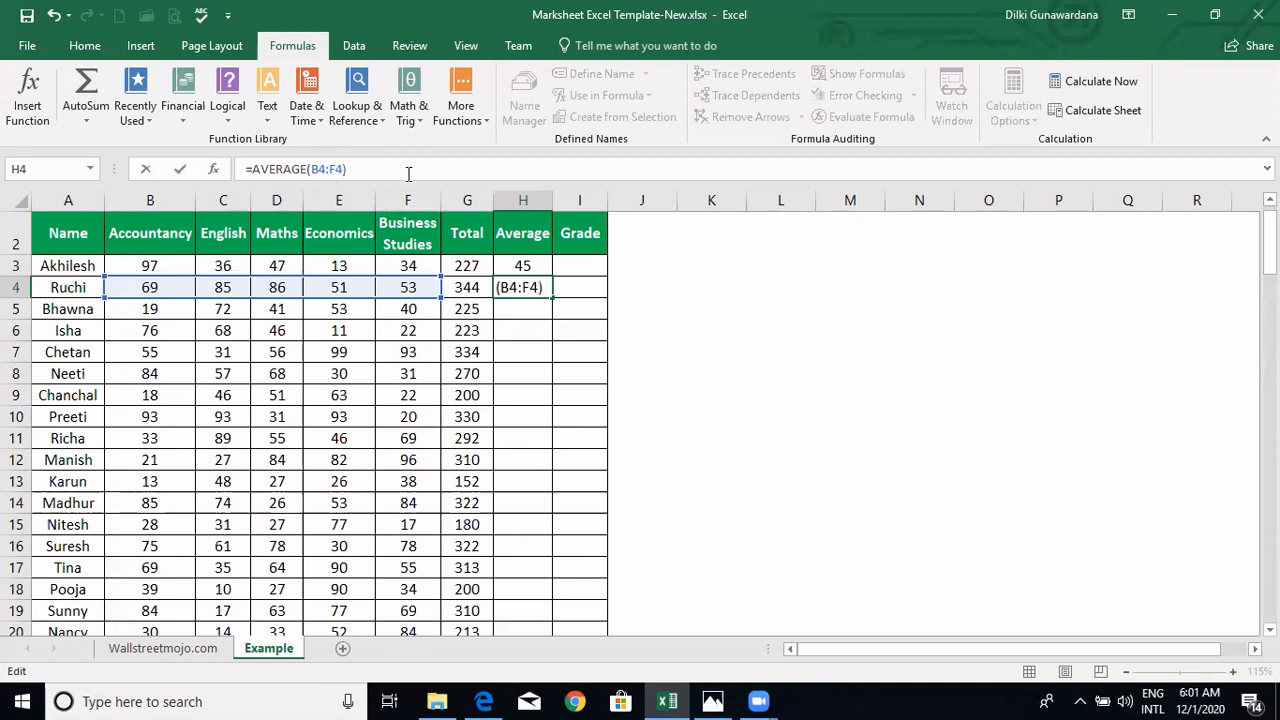
pyautogui.press('Return')
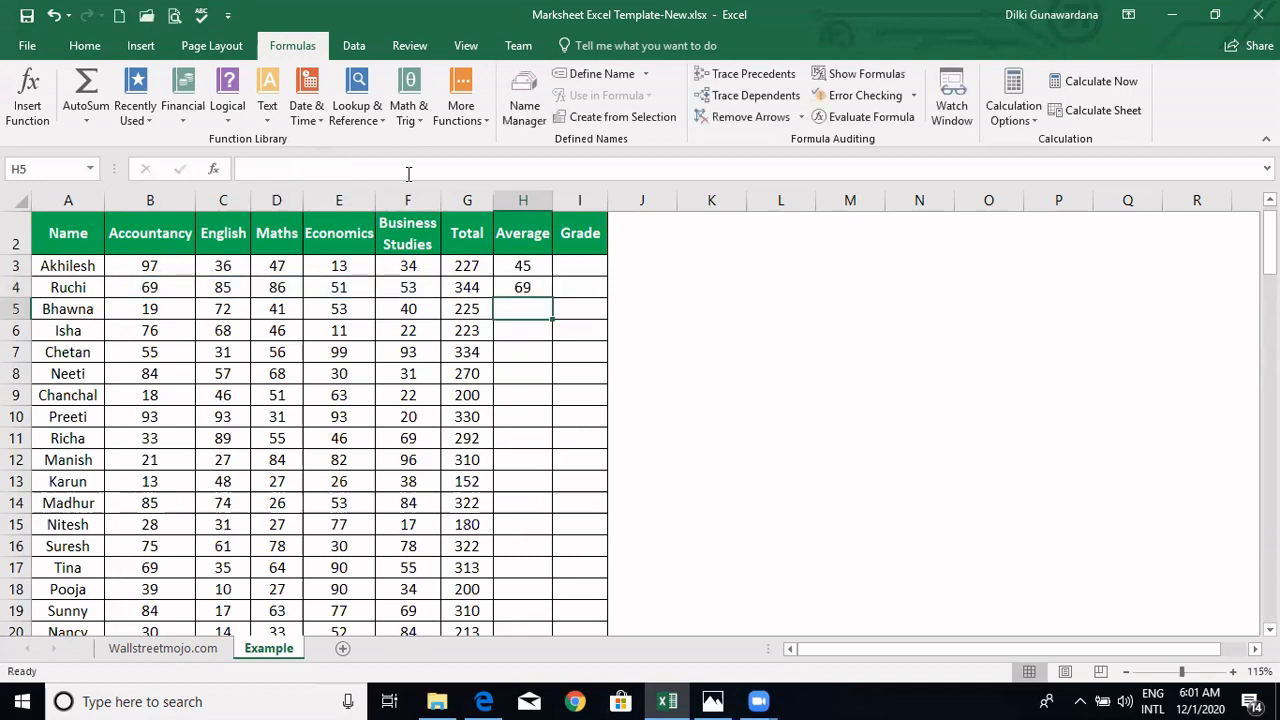
# Fill the AVERAGE formula from H3 down the Average column to row 122 and return to the beginning of the table.
pyautogui.click(527, 266)
pyautogui.moveTo(552, 278); pyautogui.dragTo(529, 584)
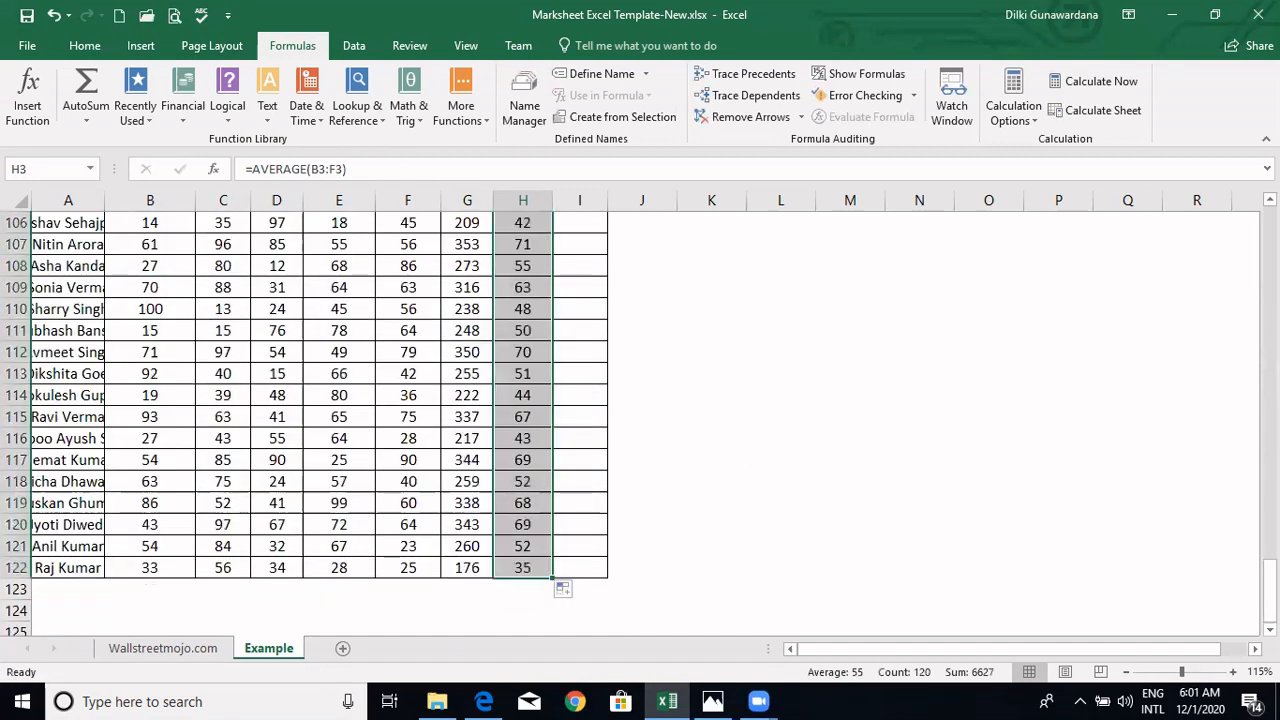
pyautogui.moveTo(1269, 570); pyautogui.dragTo(1269, 318)
pyautogui.scroll(8, 722, 321)
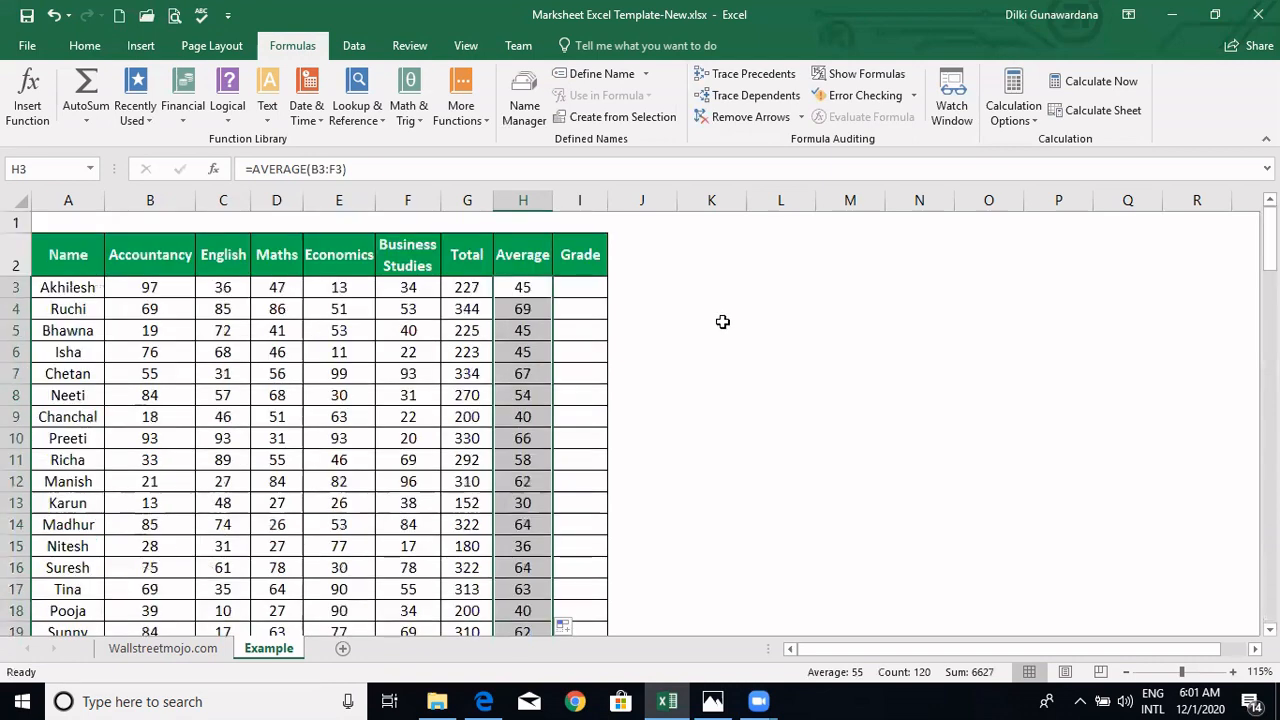
pyautogui.click(722, 321)
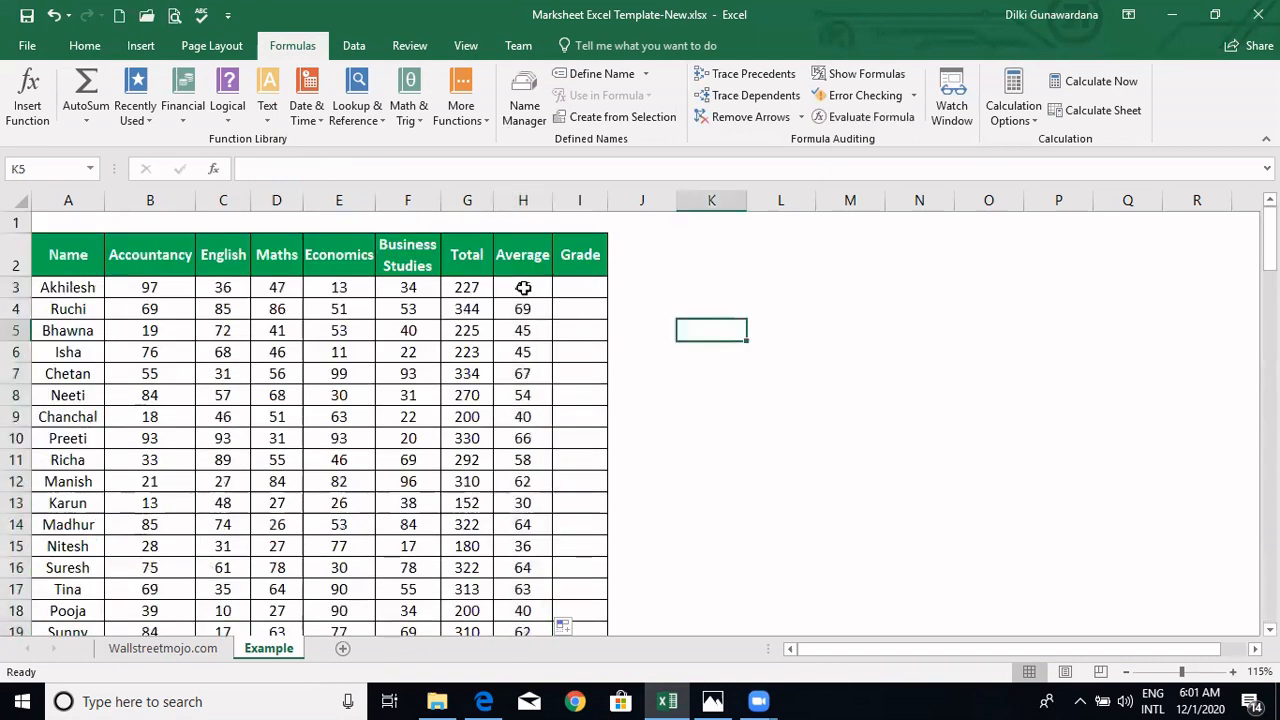
# Examine the formula in H3 and the filled Average column down to the last student in row 122.
pyautogui.click(523, 287)
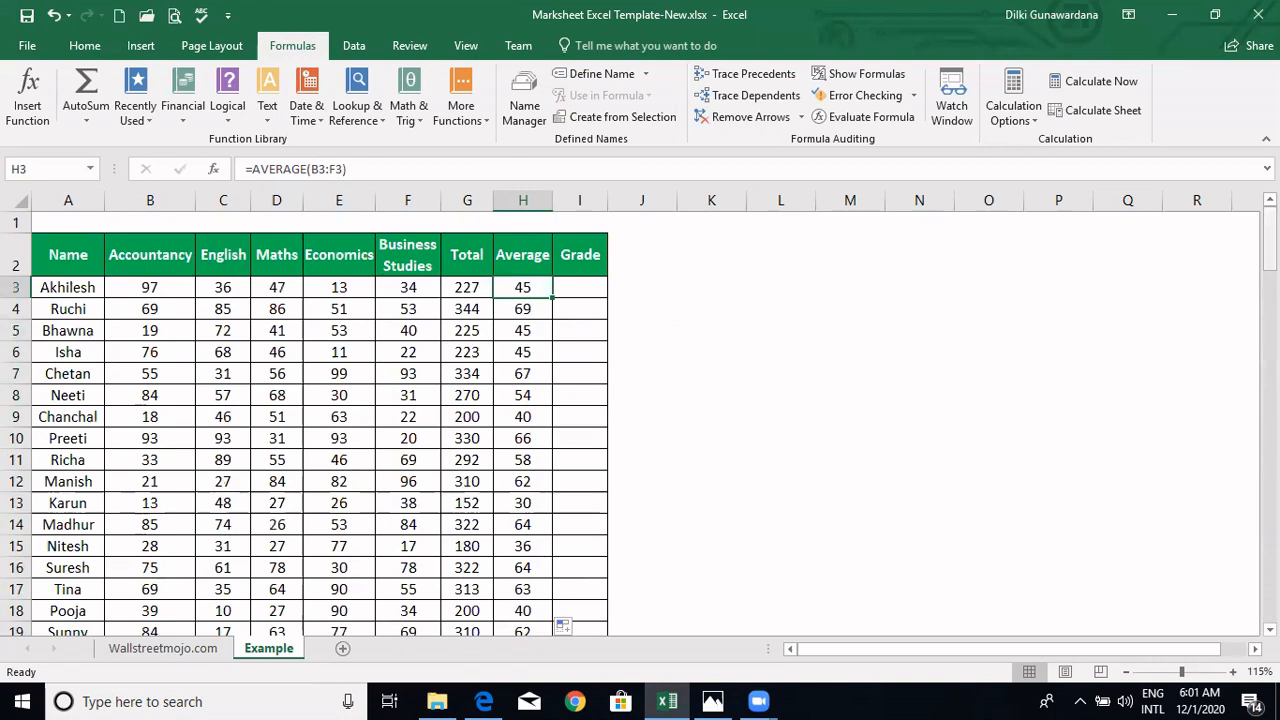
pyautogui.scroll(-1, 305, 424)
pyautogui.scroll(-2, 305, 424)
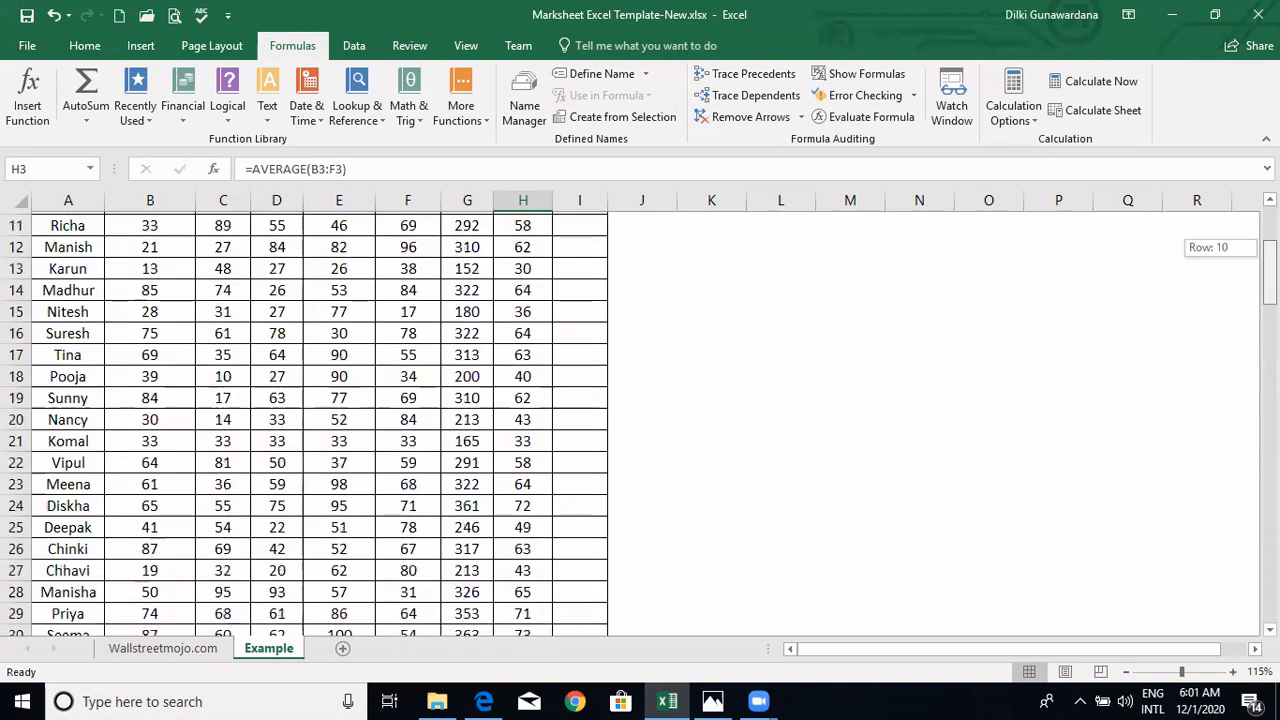
pyautogui.scroll(-5, 1233, 399)
pyautogui.scroll(-7, 1222, 450)
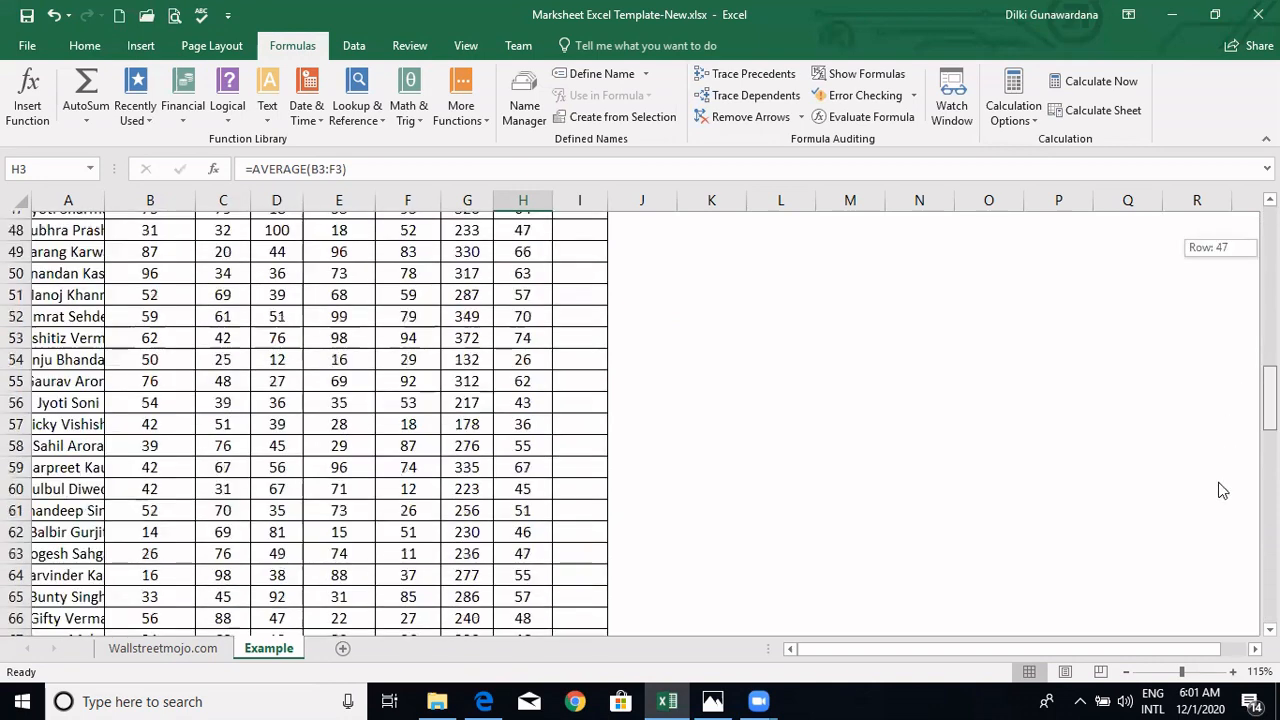
pyautogui.scroll(-4, 1220, 470)
pyautogui.scroll(-9, 1215, 560)
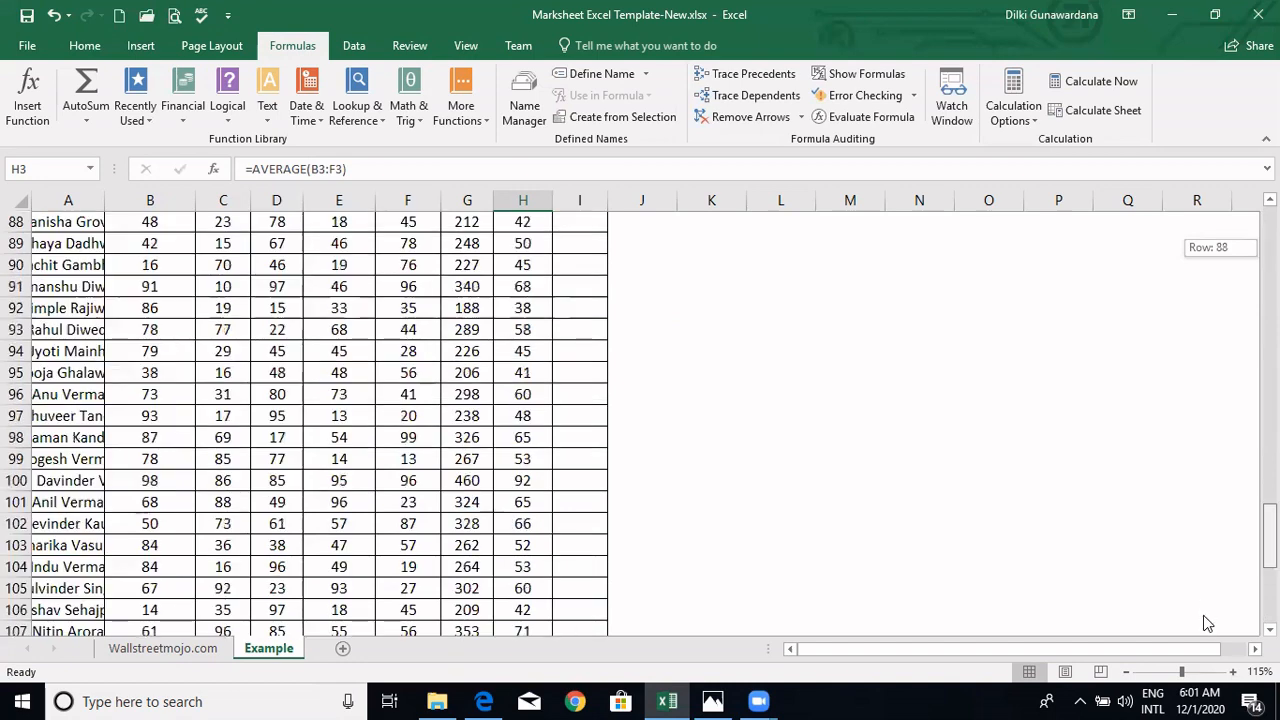
pyautogui.scroll(-5, 1203, 615)
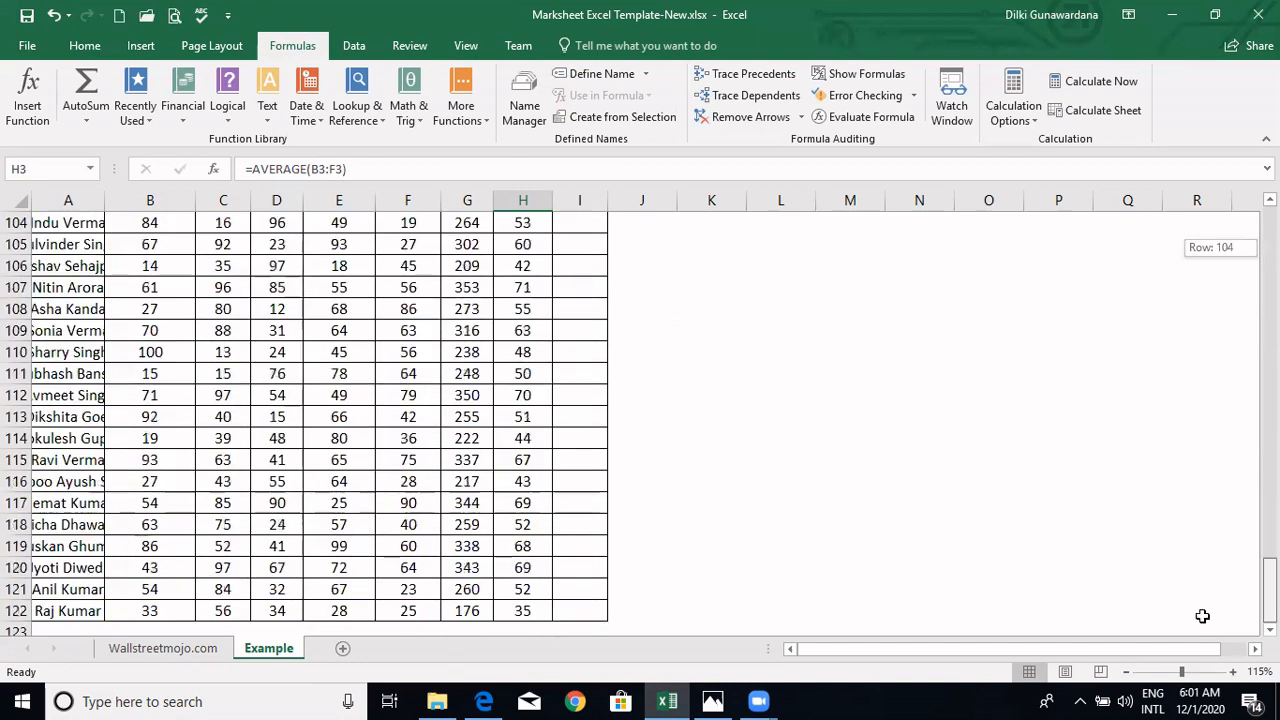
# Enter the typed formula =MAX(H3:H122) in H123, below the Average column, to find the highest average.
pyautogui.click(522, 629)
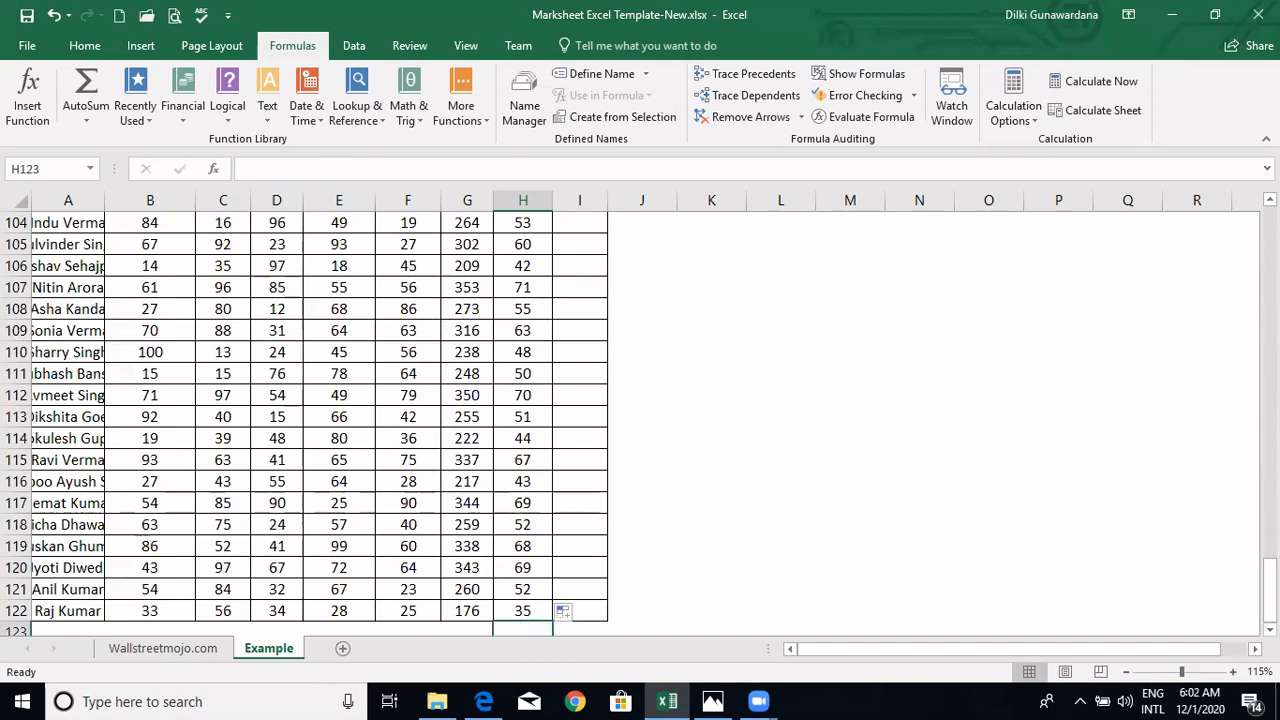
pyautogui.moveTo(1270, 584); pyautogui.dragTo(1270, 215)
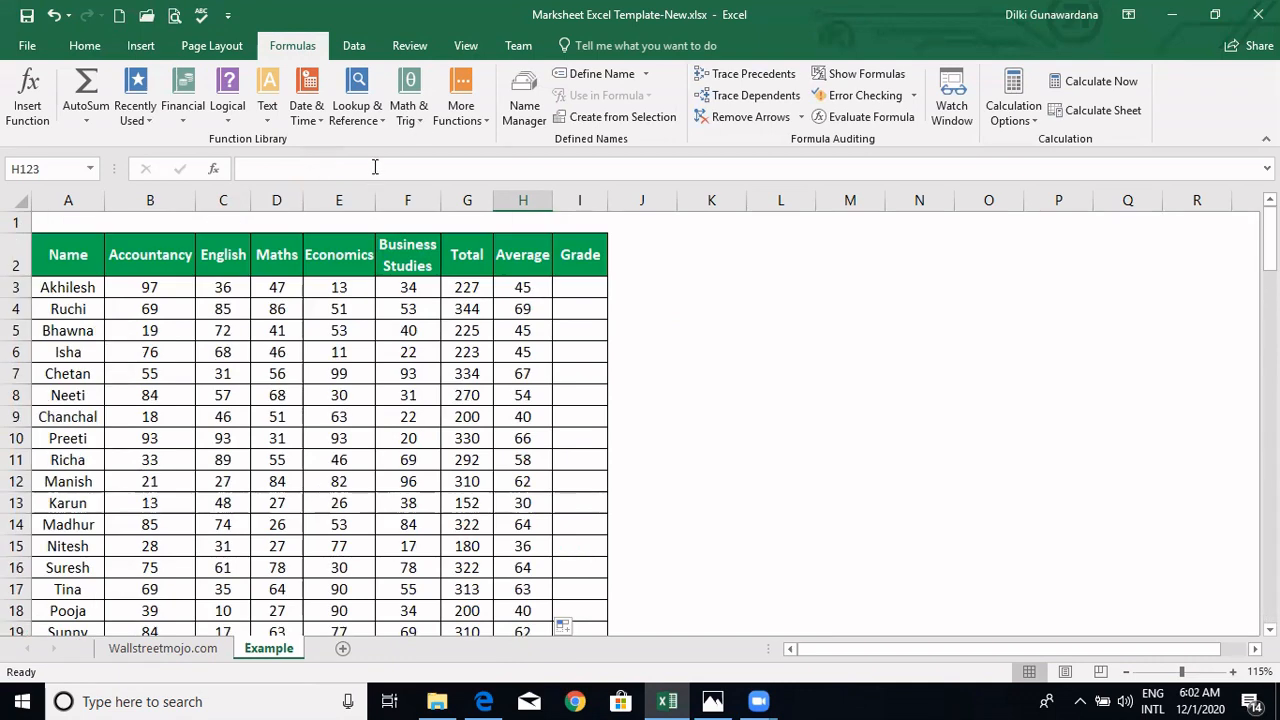
pyautogui.scroll(-20, 375, 167)
pyautogui.click(375, 167)
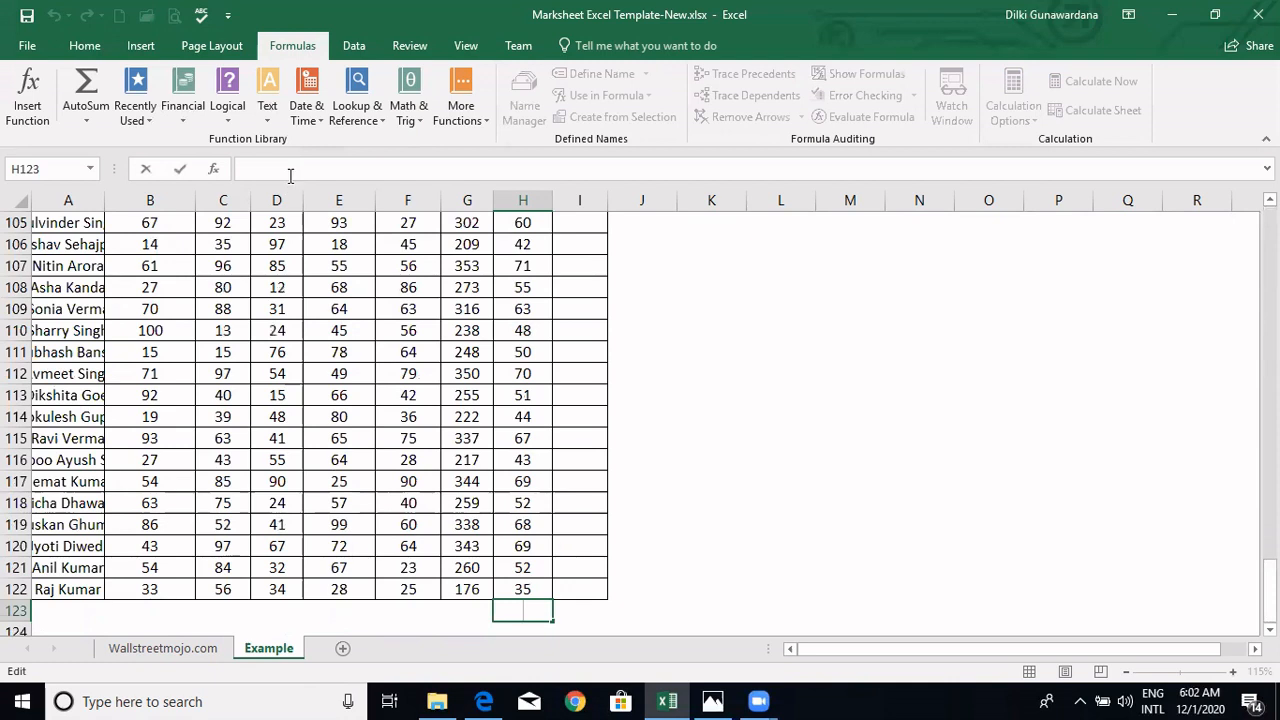
pyautogui.write('=Max')
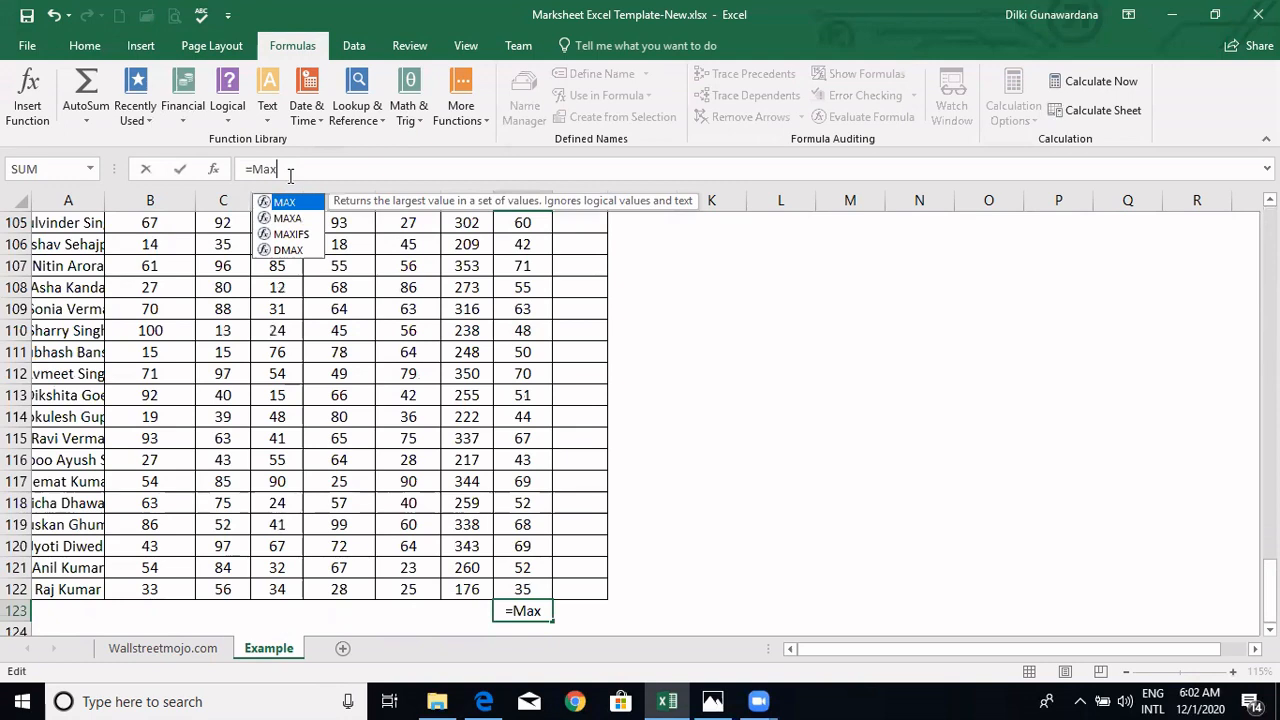
pyautogui.write('(')
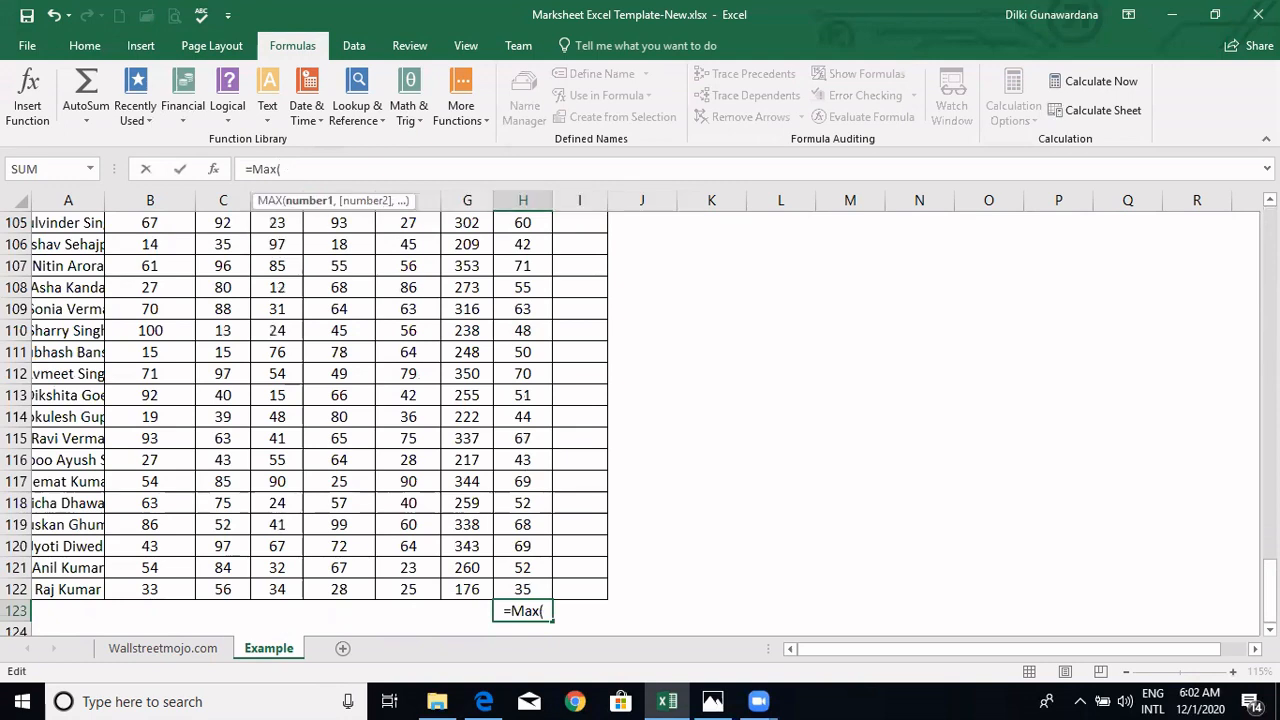
pyautogui.scroll(20, 734, 249)
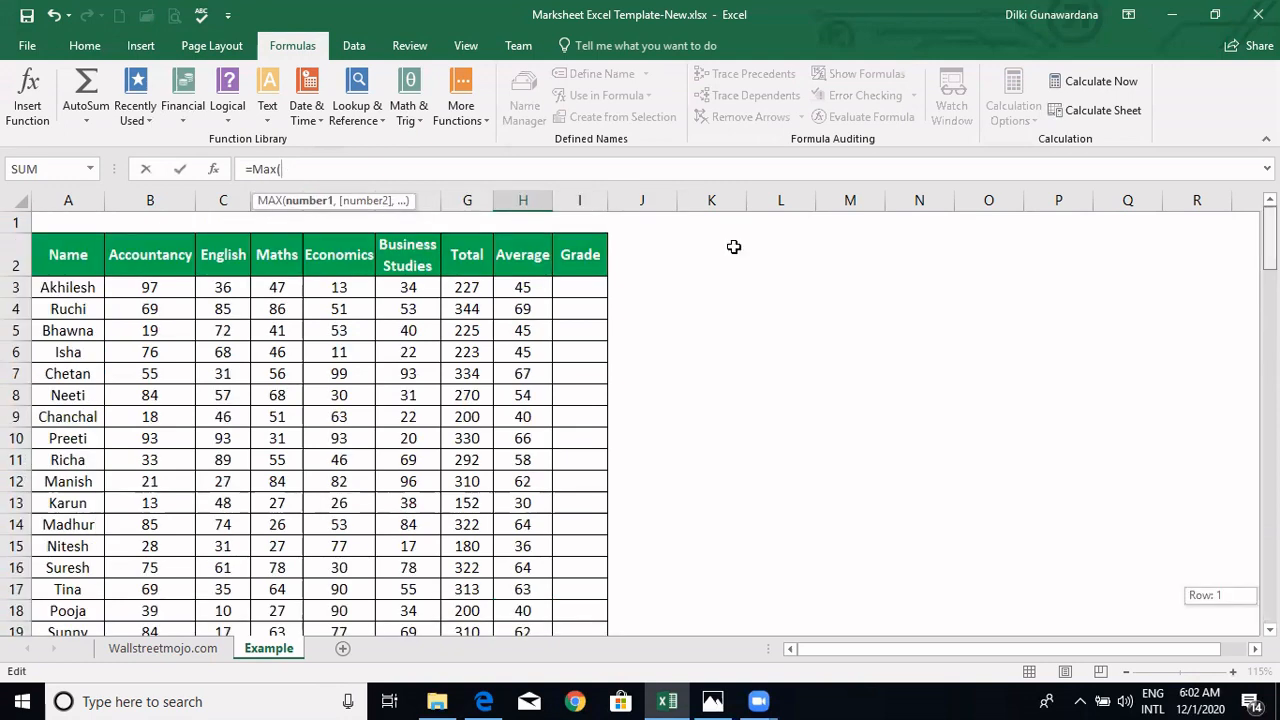
pyautogui.click(533, 286)
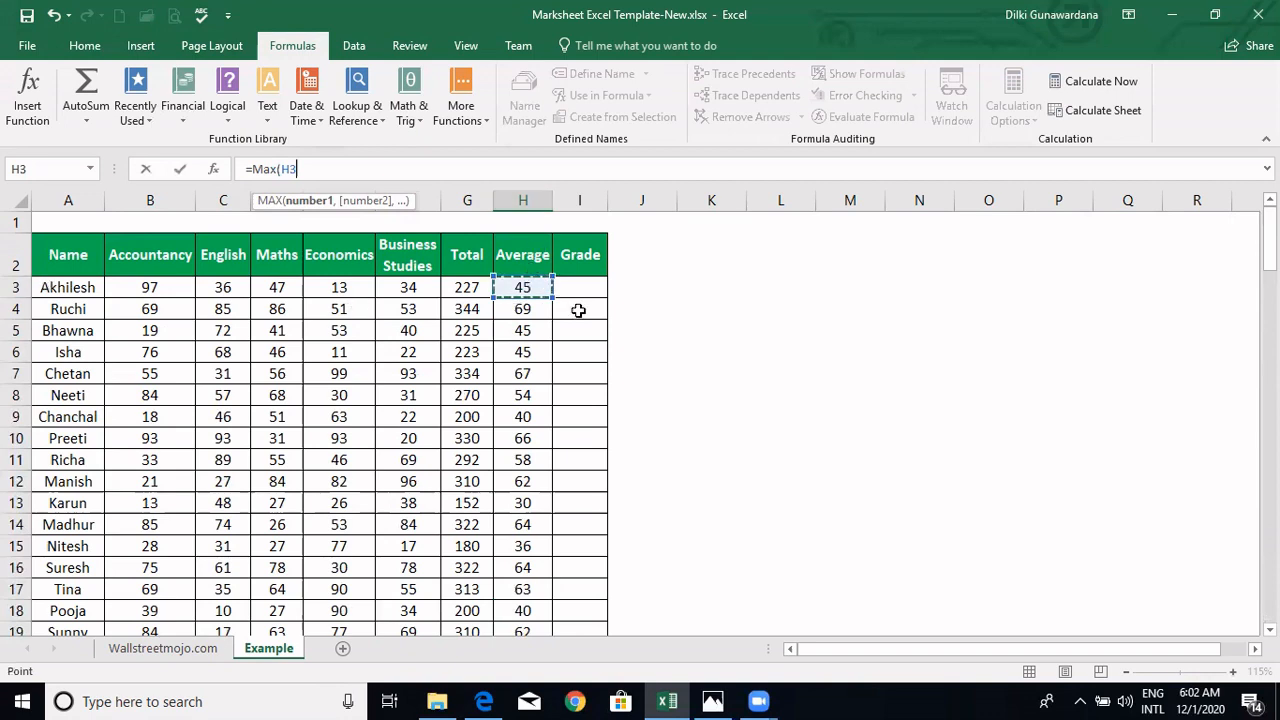
pyautogui.moveTo(530, 289); pyautogui.dragTo(545, 400)
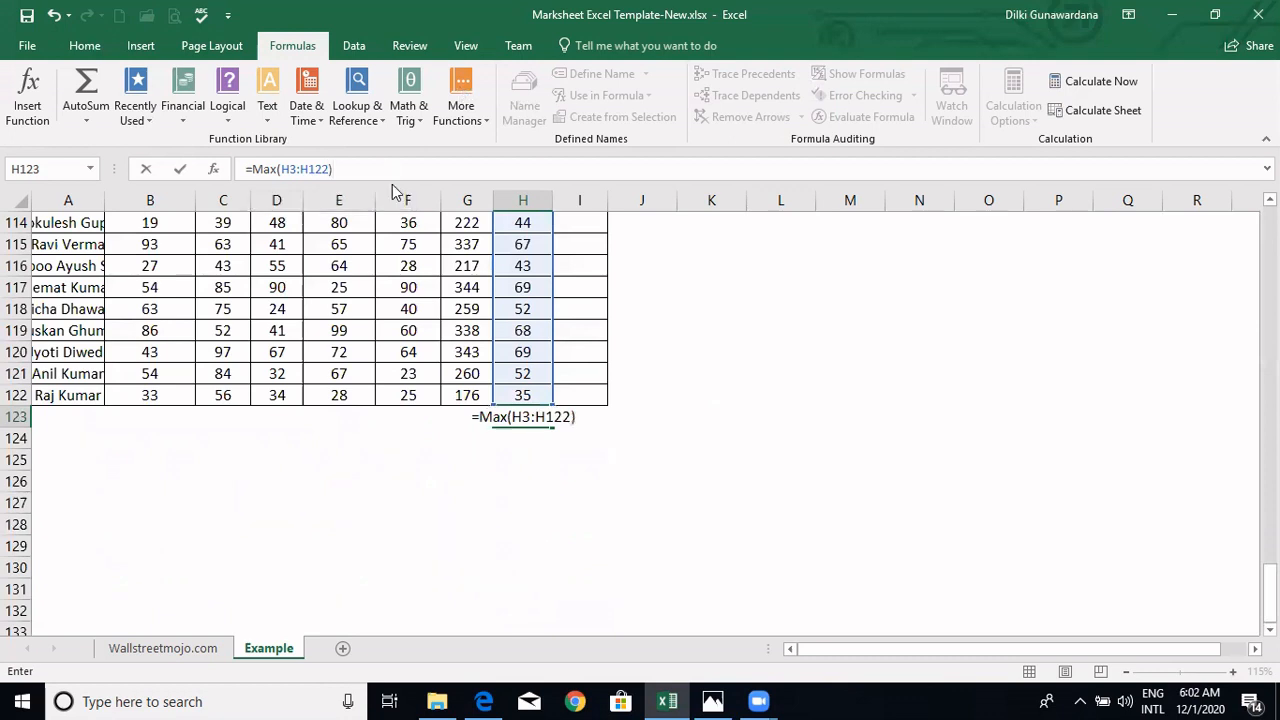
pyautogui.press('Return')
pyautogui.click(524, 414)
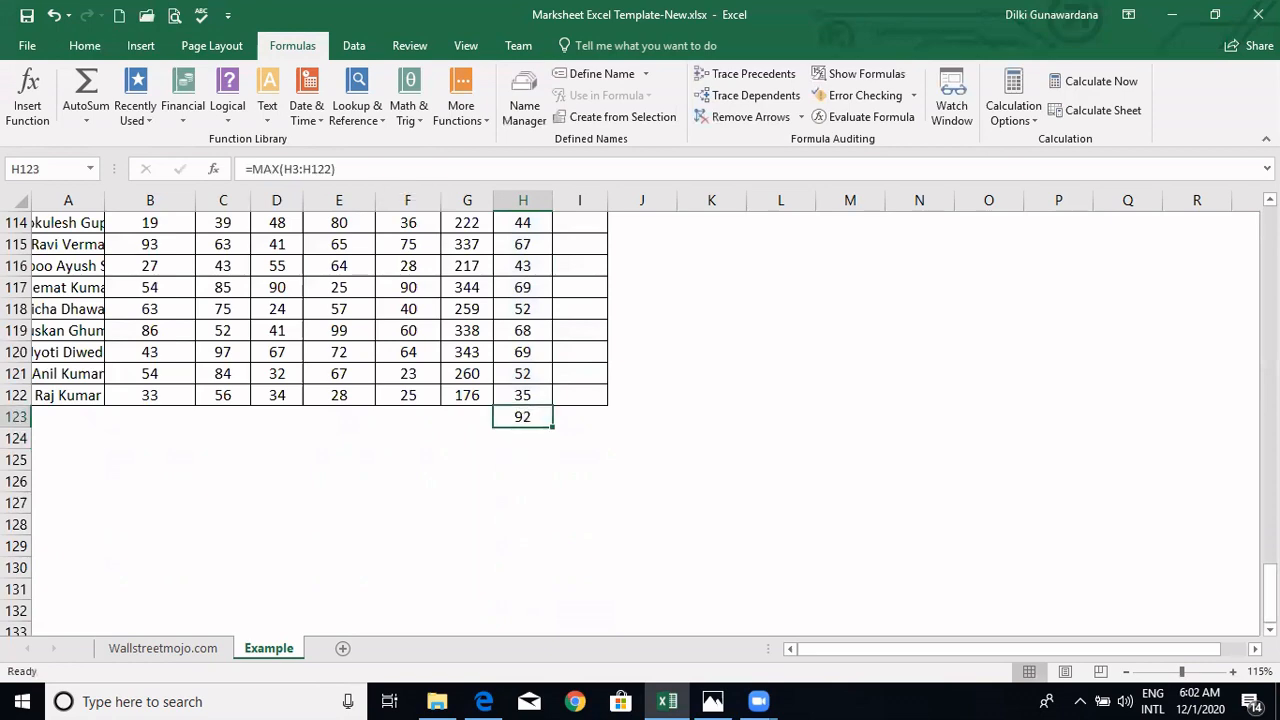
# Locate the student row with the highest average and give its average in H100 a red font.
pyautogui.moveTo(1270, 587); pyautogui.dragTo(1270, 477)
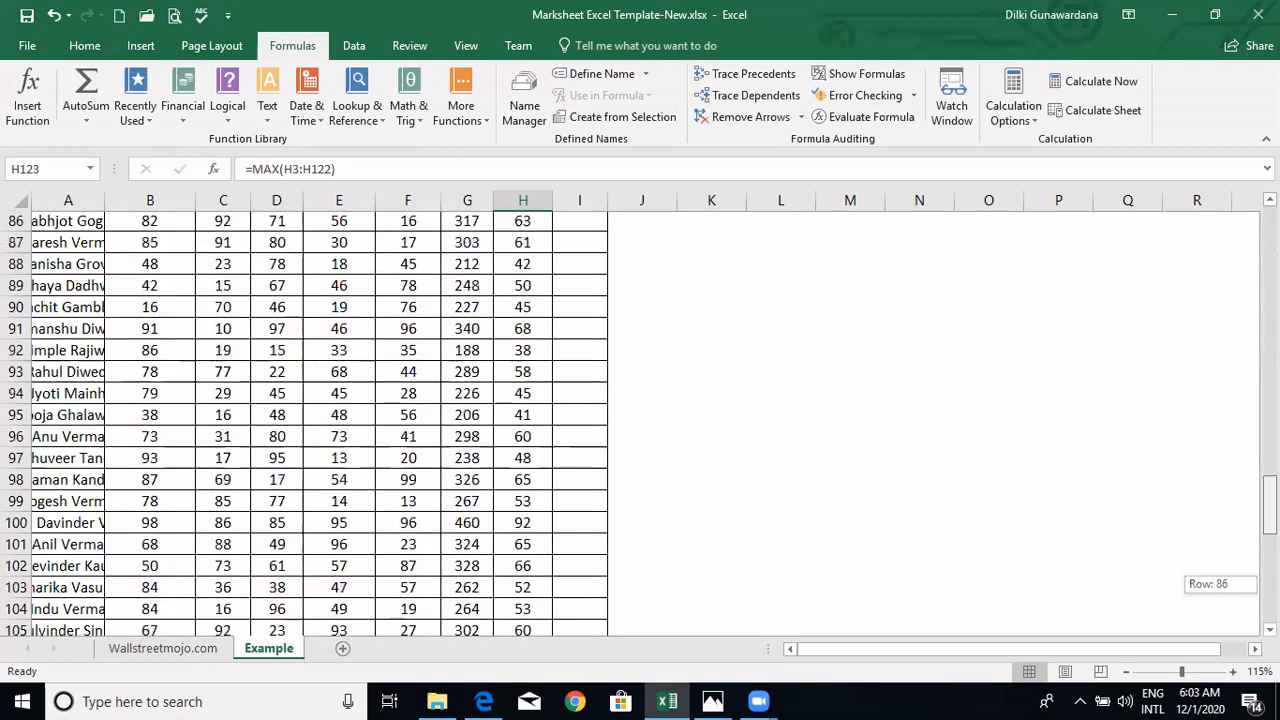
pyautogui.click(530, 526)
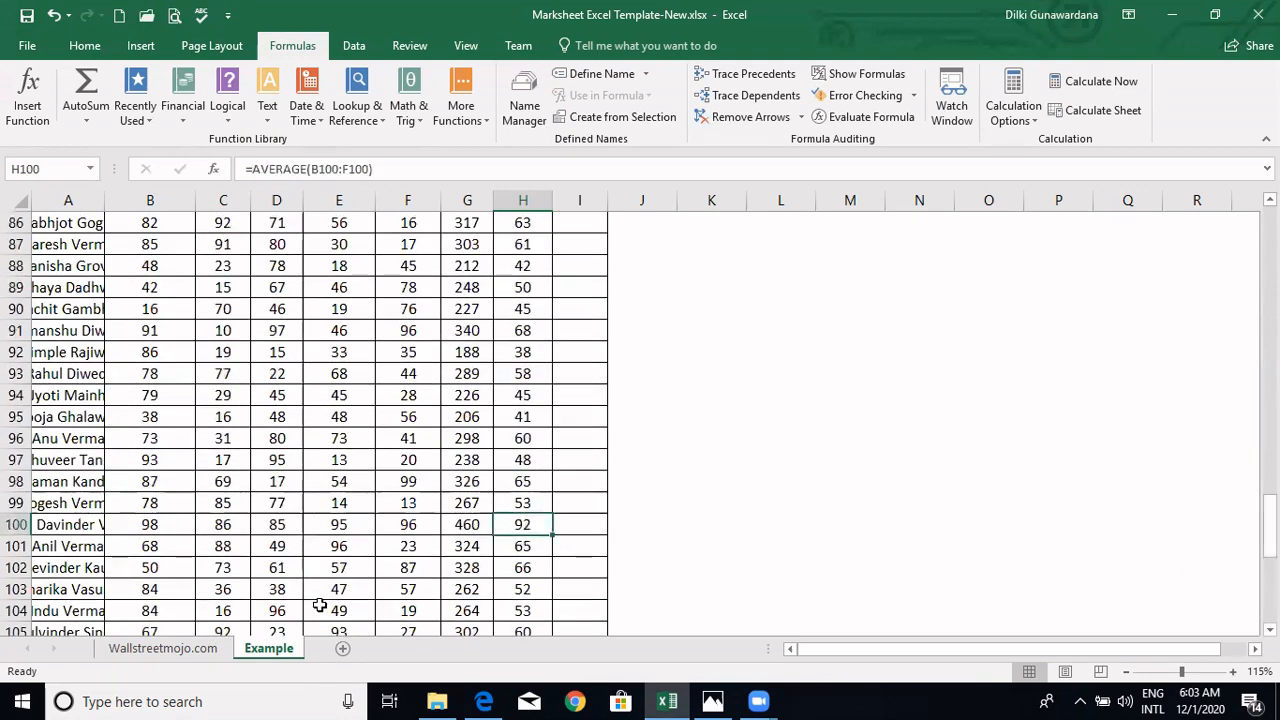
pyautogui.click(27, 45)
pyautogui.click(24, 40)
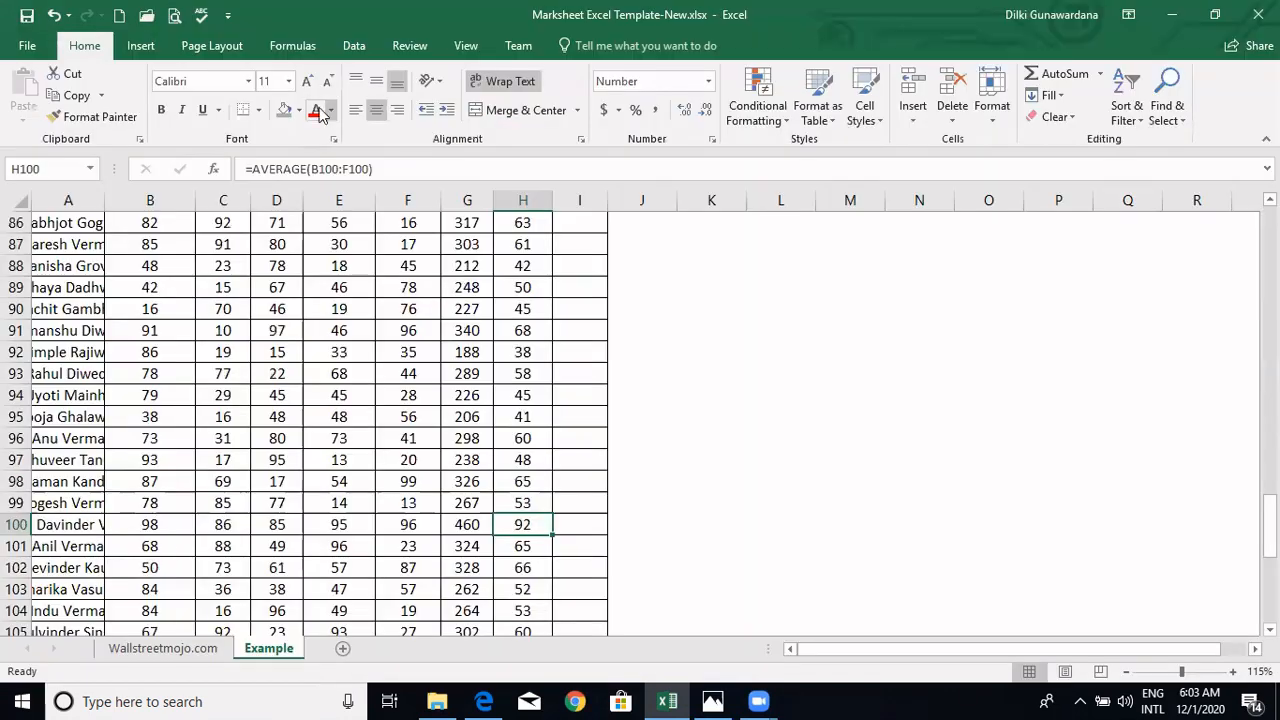
pyautogui.click(316, 112)
# Go to the student's name in A100 and widen column A so the full names fit.
pyautogui.press('Left')
pyautogui.press('Left')
pyautogui.press('Left')
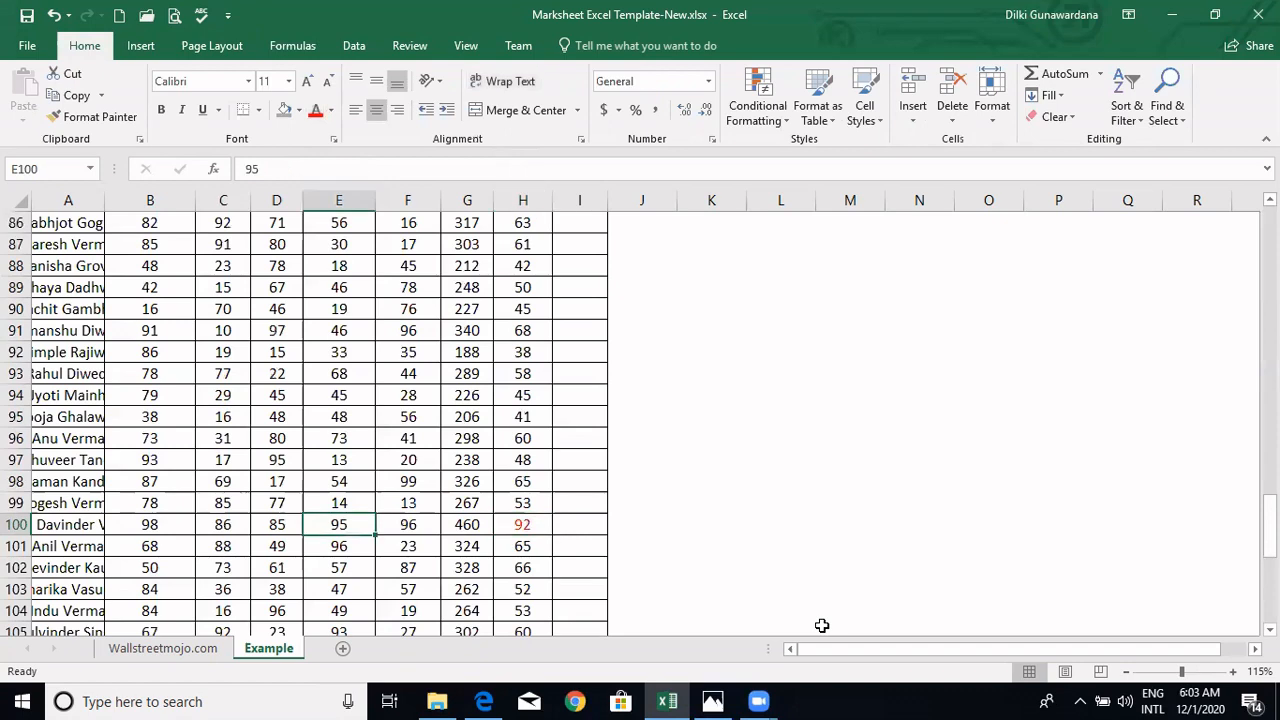
pyautogui.press('Left')
pyautogui.press('Left')
pyautogui.press('Left')
pyautogui.press('Left')
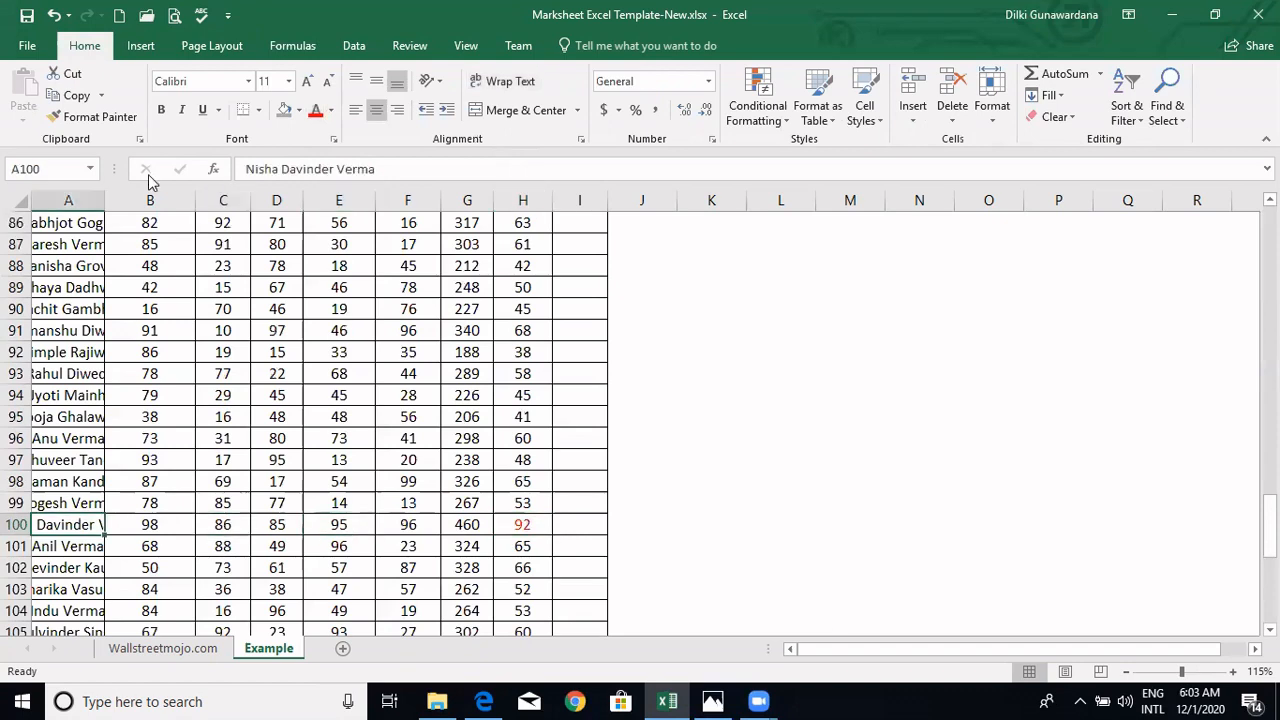
pyautogui.moveTo(104, 200); pyautogui.dragTo(194, 220)
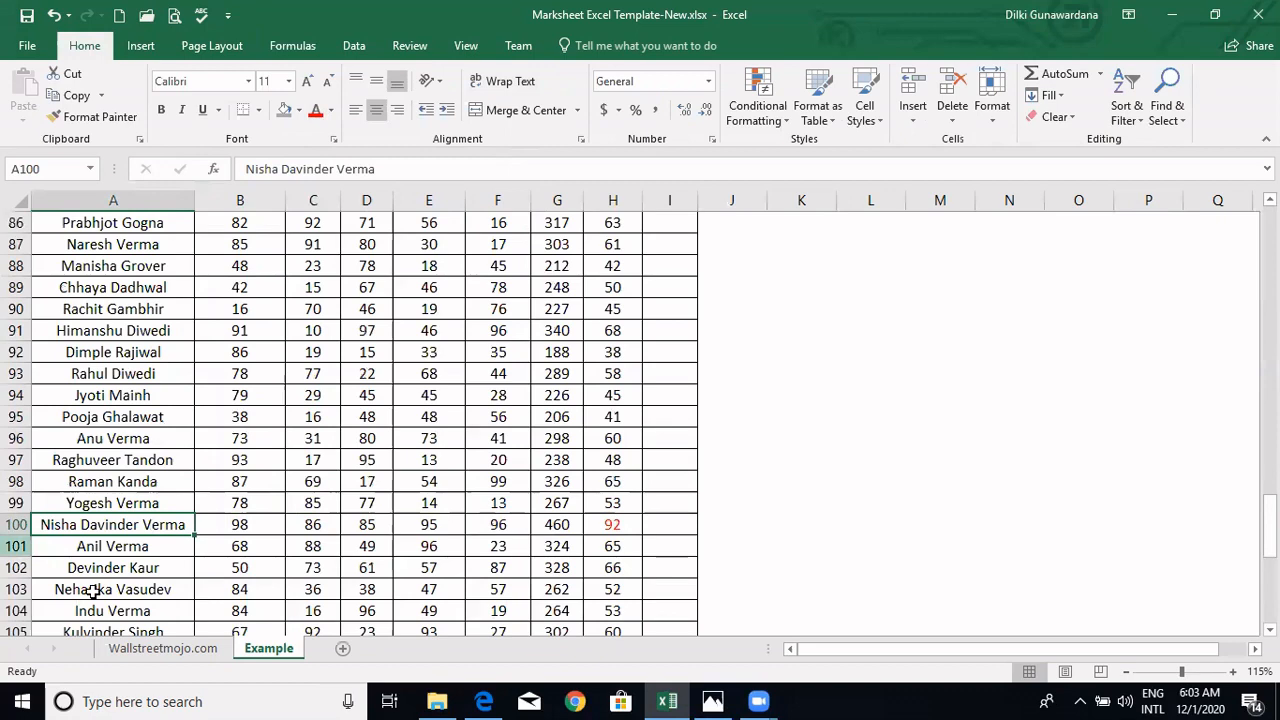
# Fill the highest-scoring student's row, A100:H100, with red and set the font of H100 to black.
pyautogui.click(617, 527)
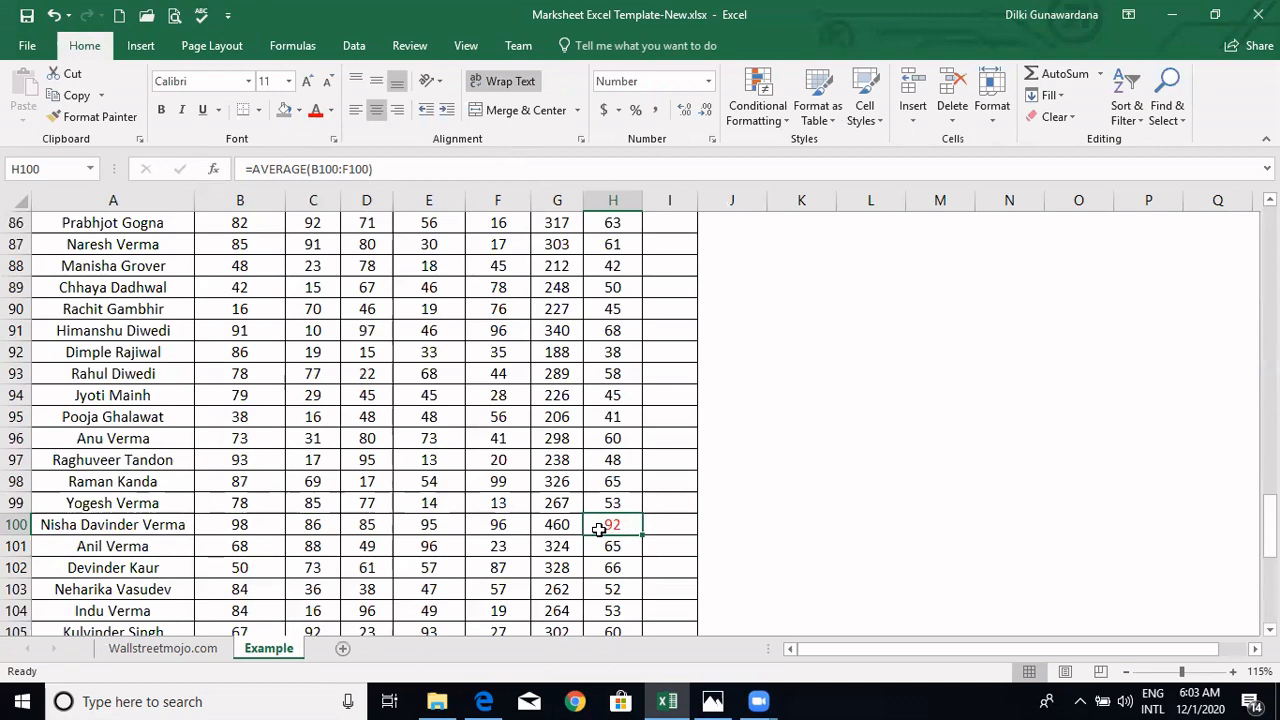
pyautogui.moveTo(598, 529); pyautogui.dragTo(132, 530)
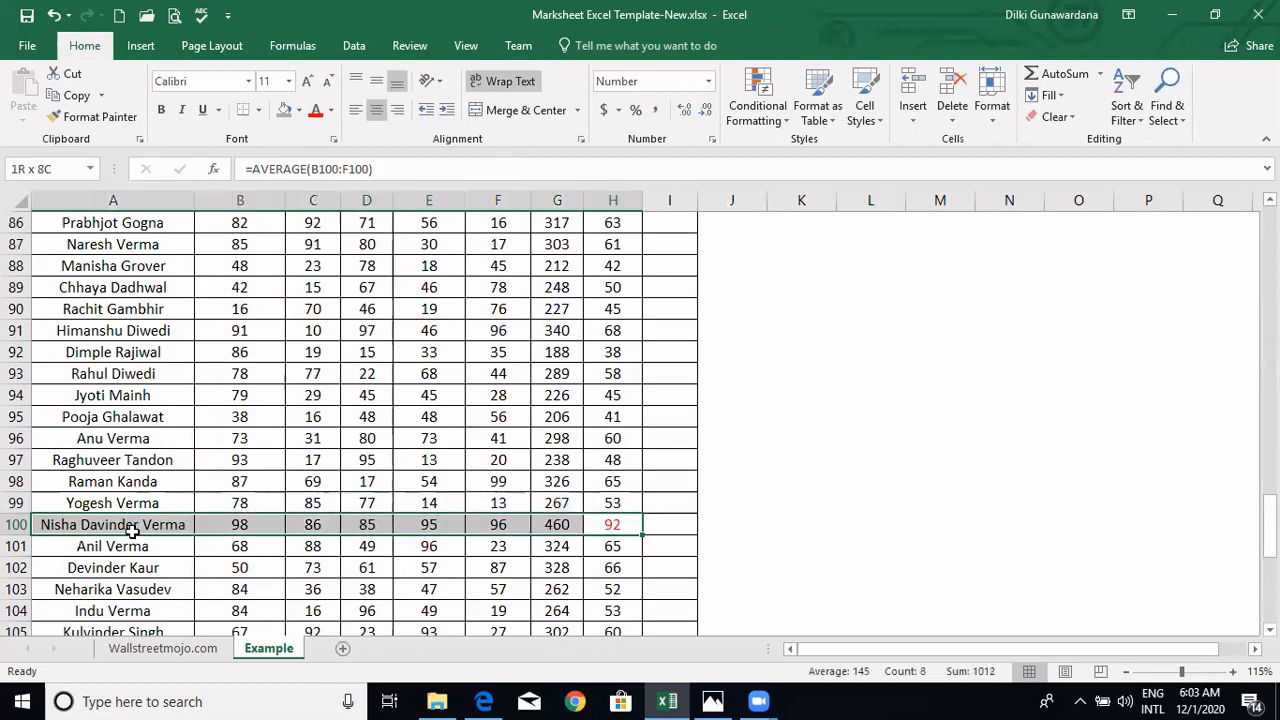
pyautogui.click(298, 110)
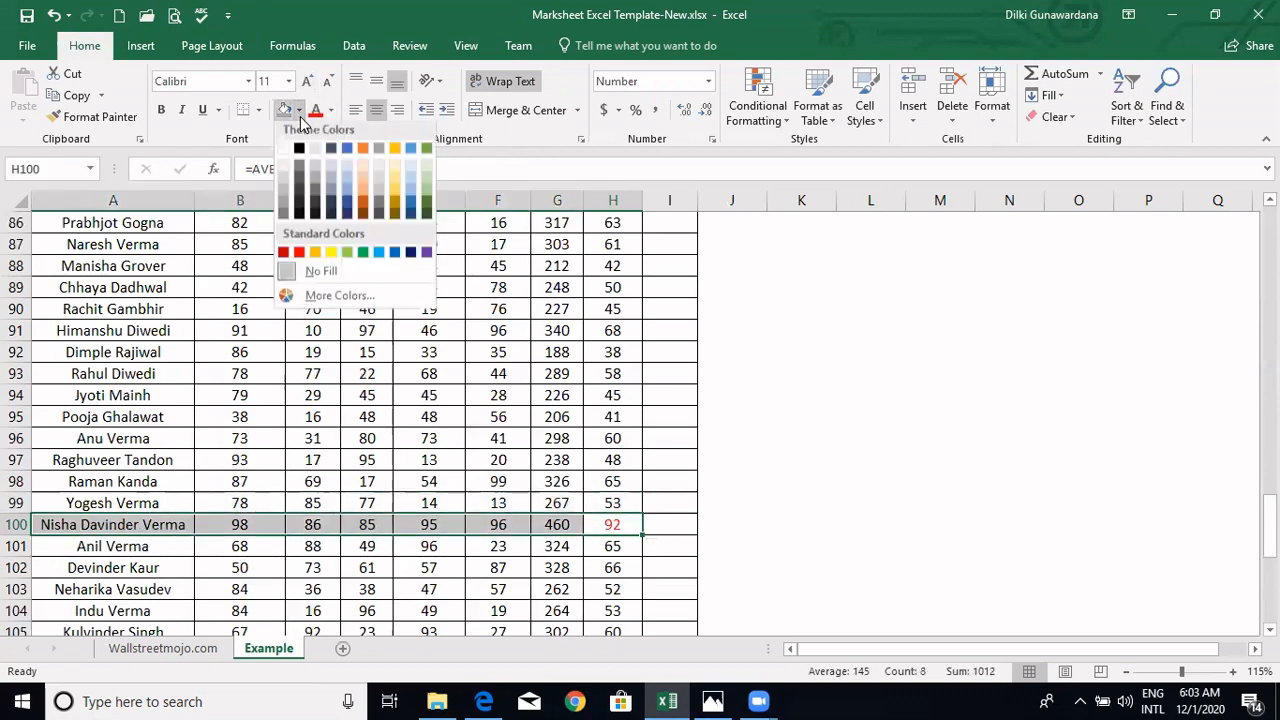
pyautogui.click(300, 257)
pyautogui.click(612, 524)
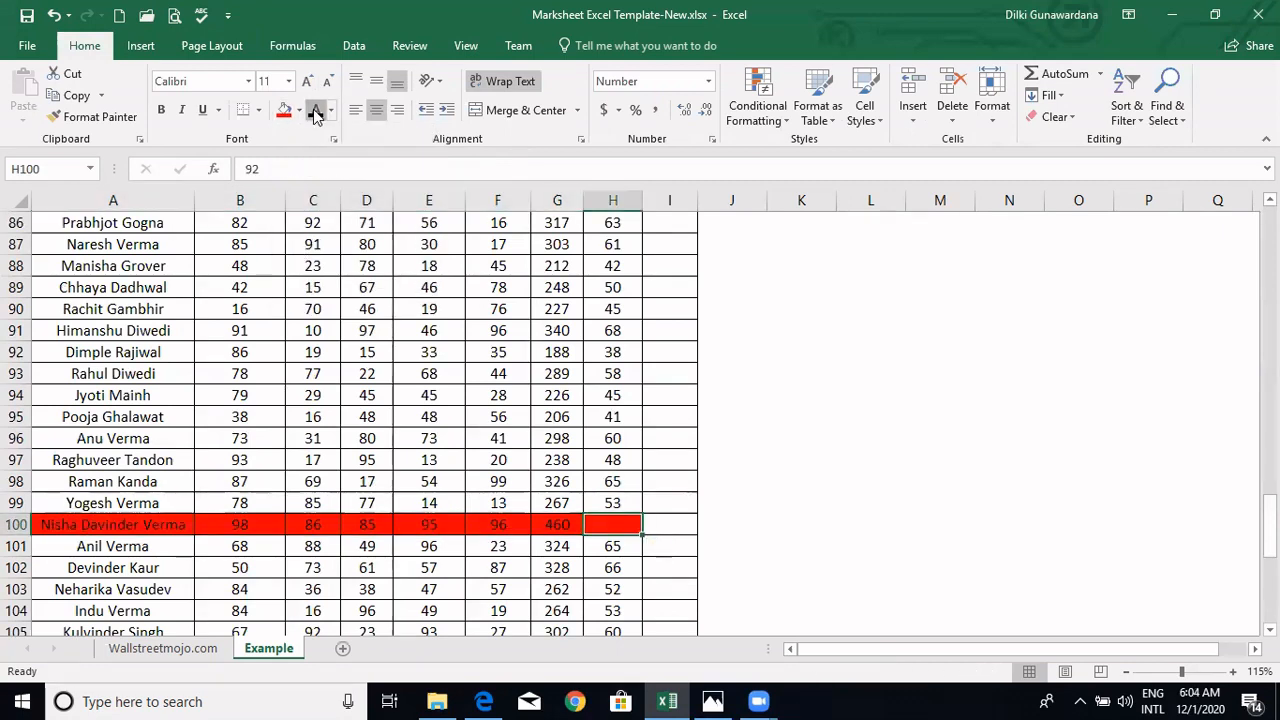
pyautogui.click(612, 565)
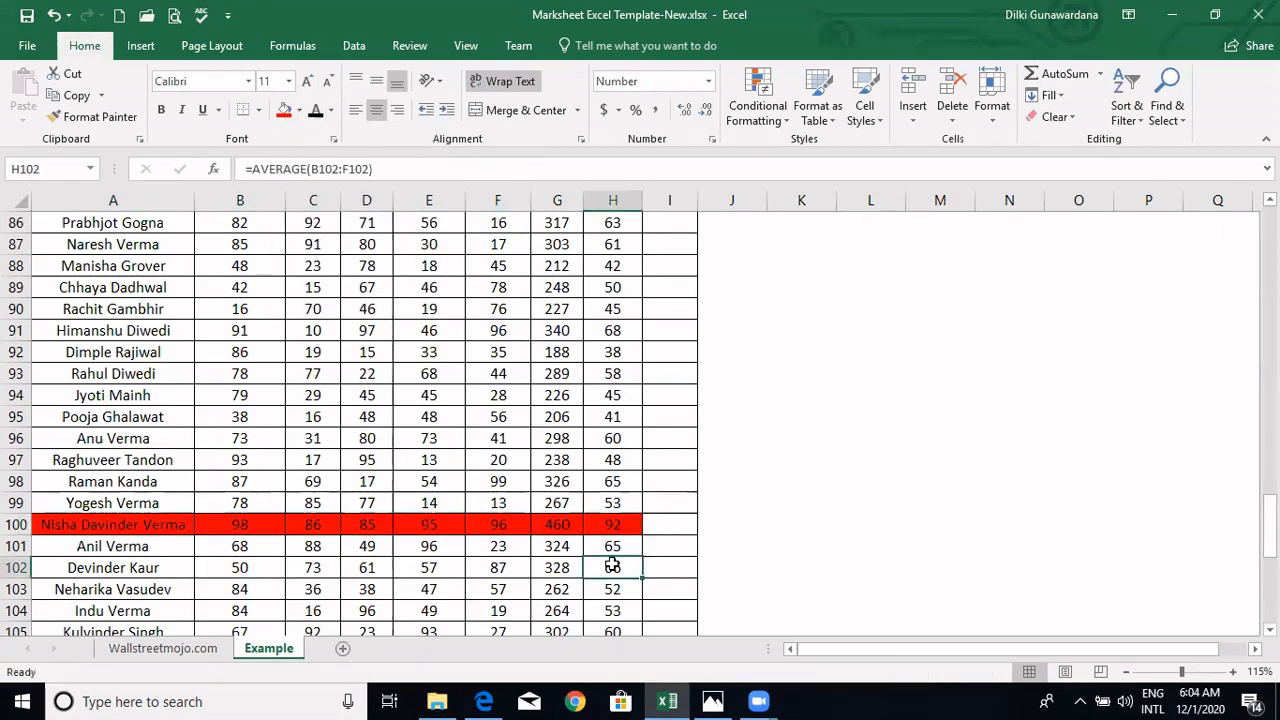
# Edit the formula in H123 to =MIN(H3:H122) to find the lowest average.
pyautogui.moveTo(1268, 520); pyautogui.dragTo(1268, 585)
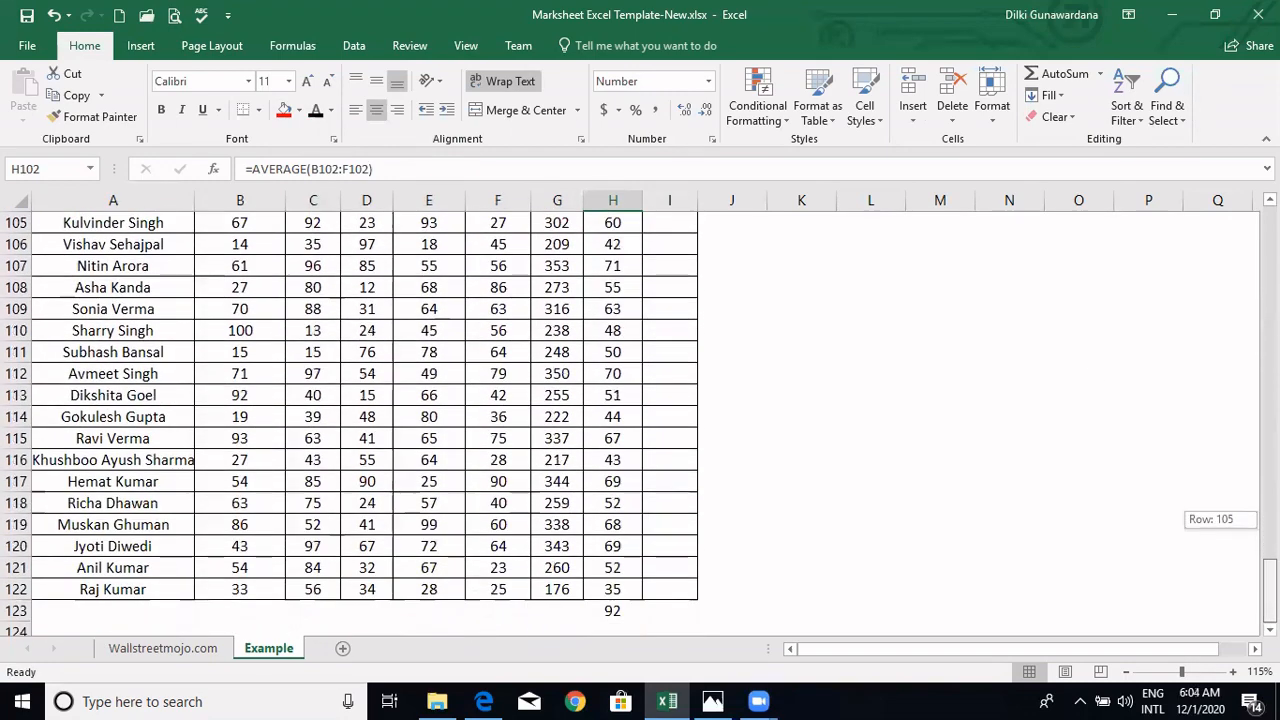
pyautogui.click(611, 611)
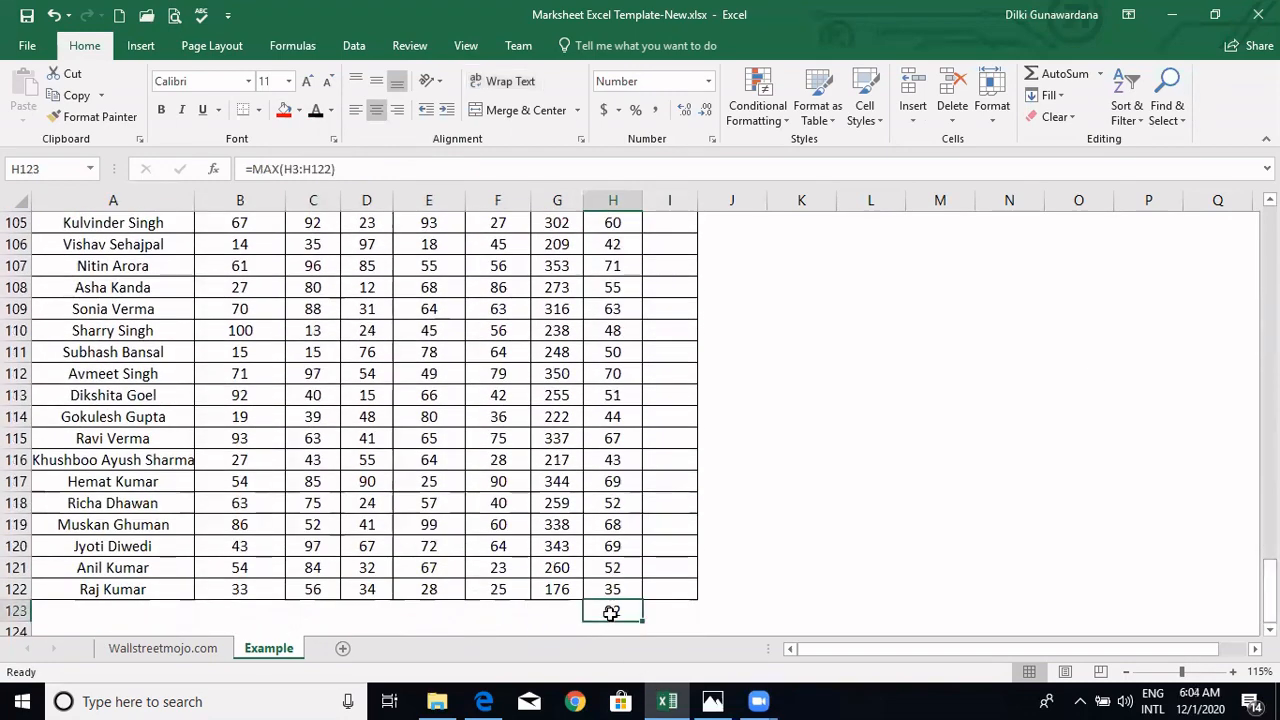
pyautogui.doubleClick(258, 168)
pyautogui.write('Min')
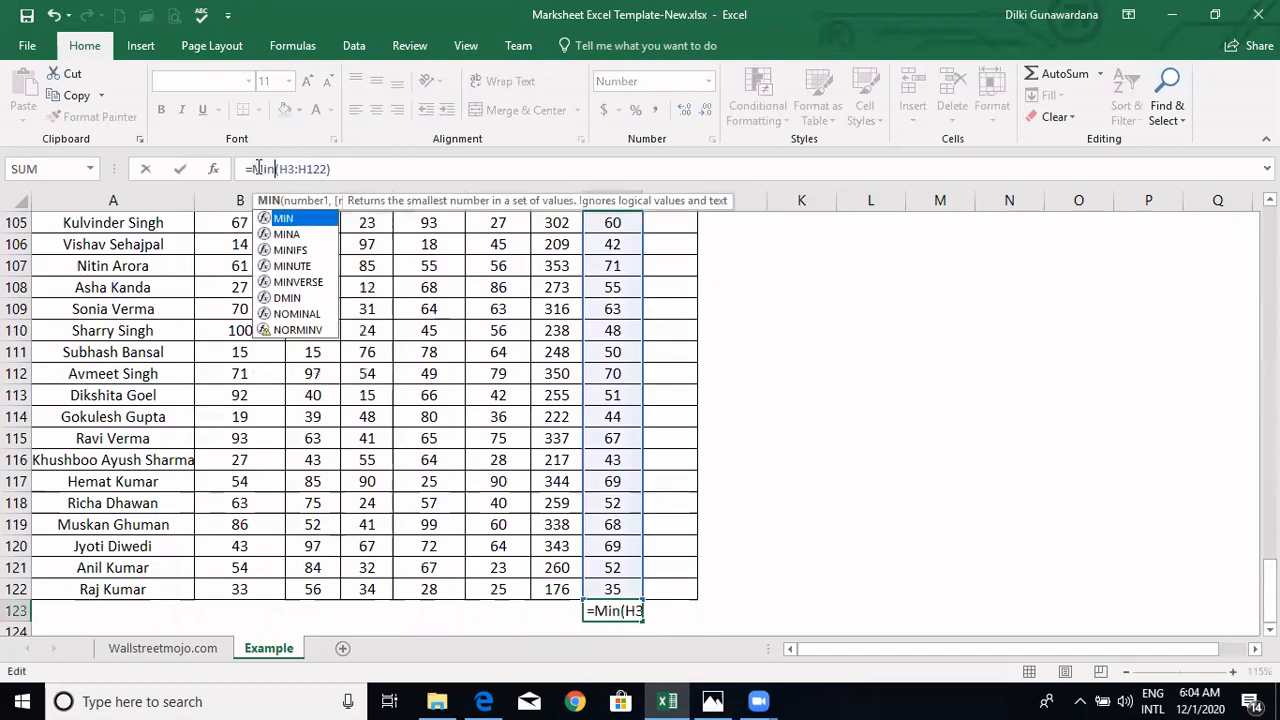
pyautogui.click(348, 171)
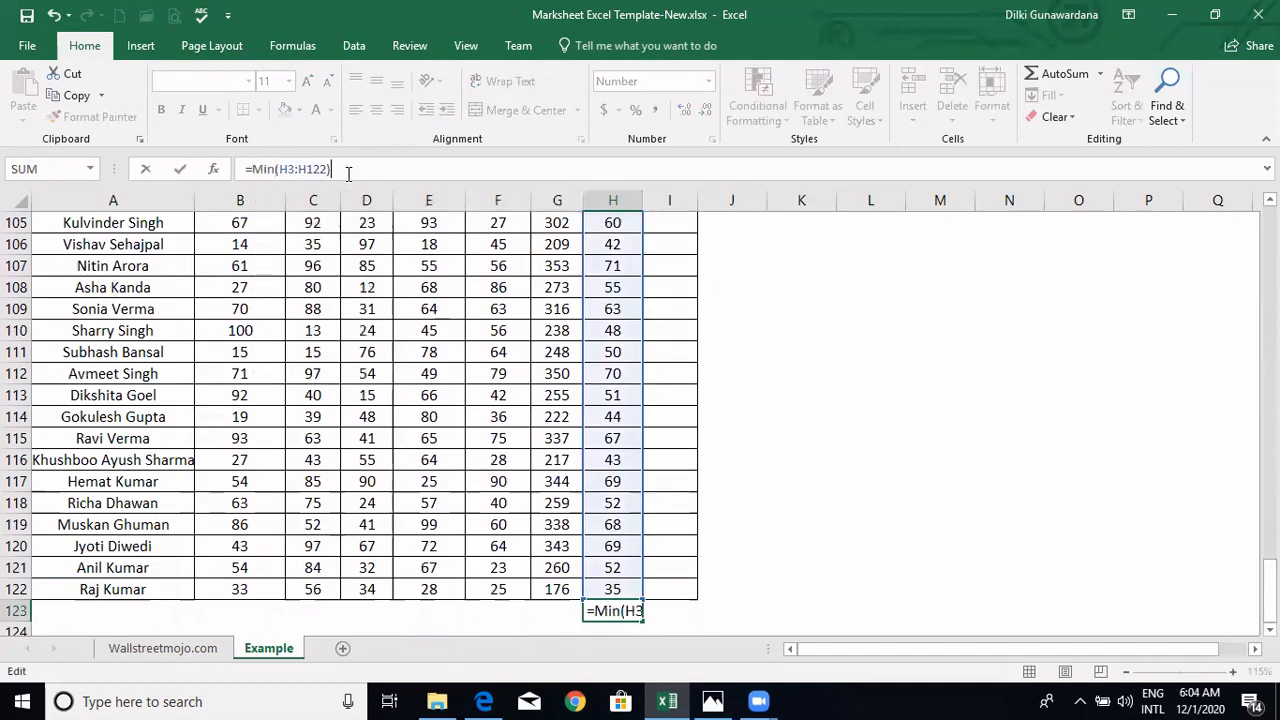
pyautogui.press('Return')
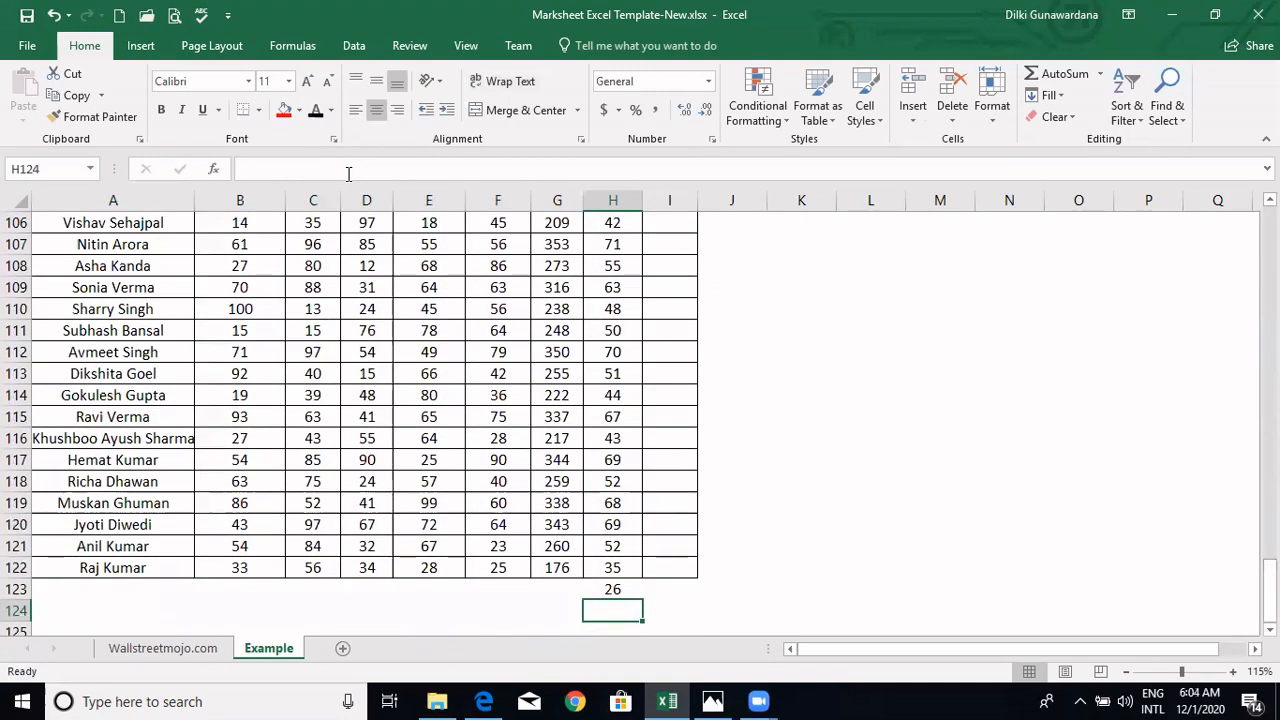
# Fill the row of the student with the lowest average, A54:H54, with light blue and return to the beginning of the table.
pyautogui.moveTo(1268, 590); pyautogui.dragTo(1268, 363)
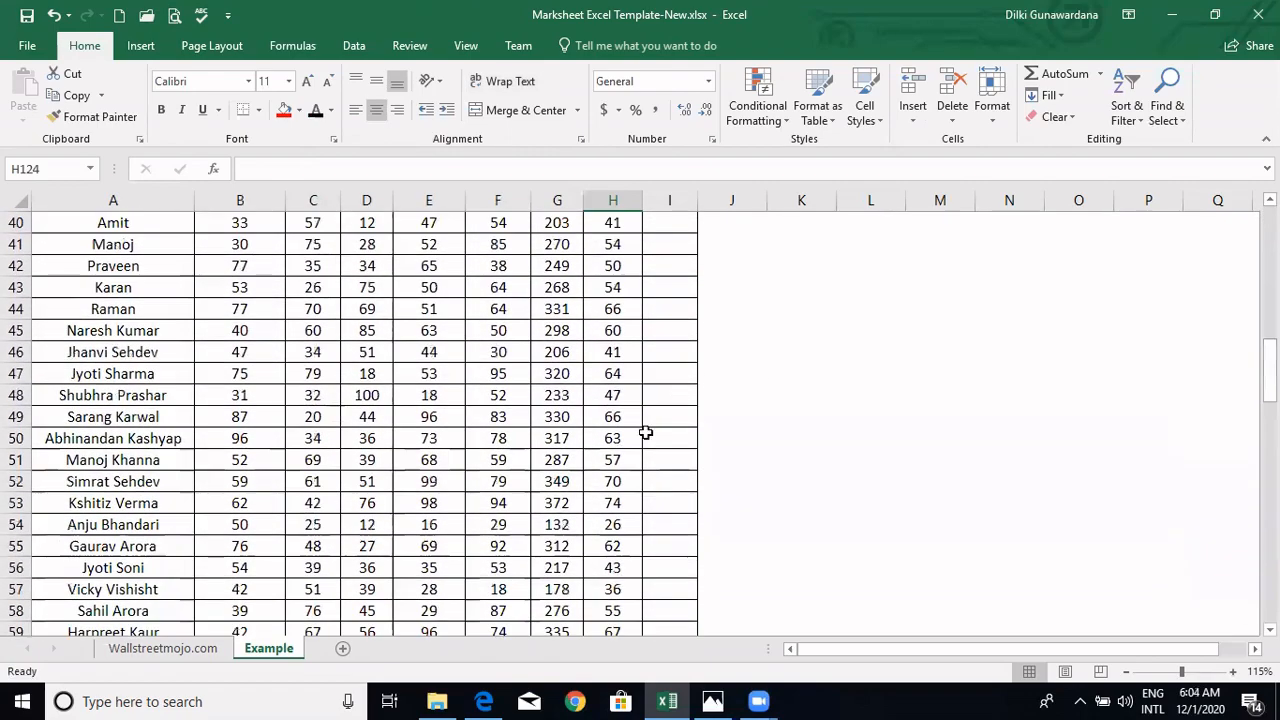
pyautogui.click(618, 527)
pyautogui.moveTo(618, 527); pyautogui.dragTo(117, 524)
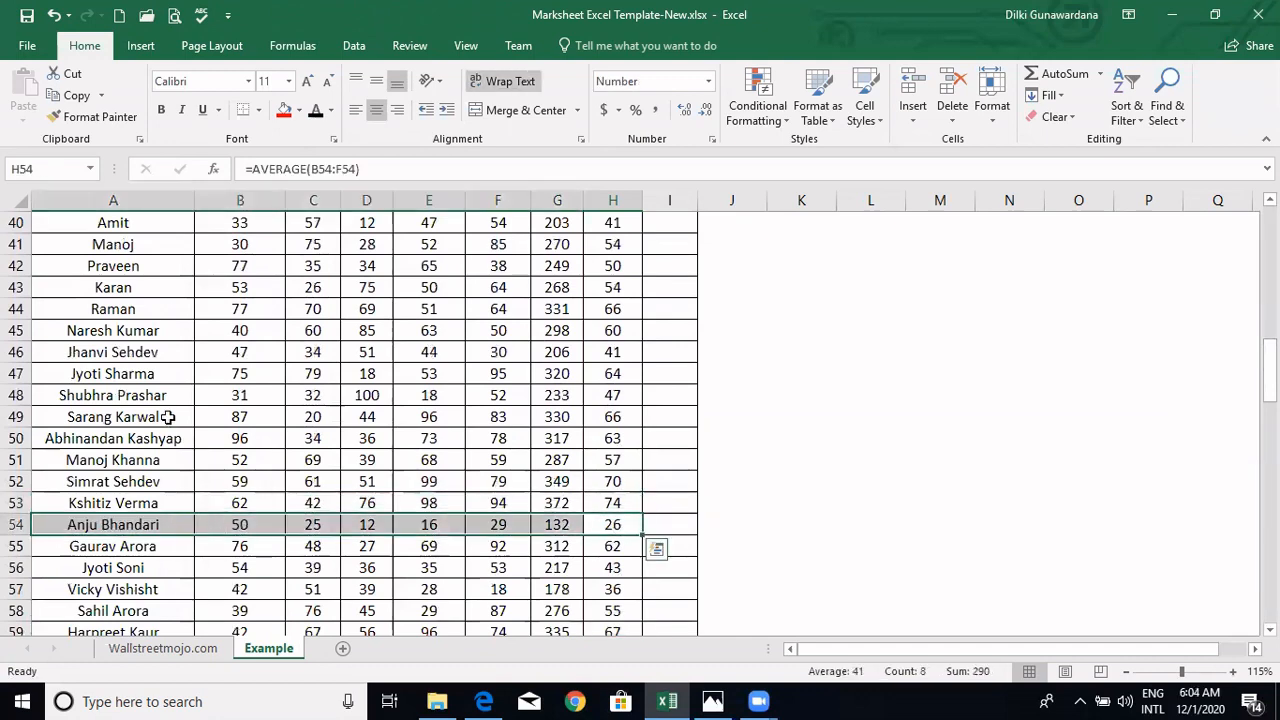
pyautogui.click(299, 110)
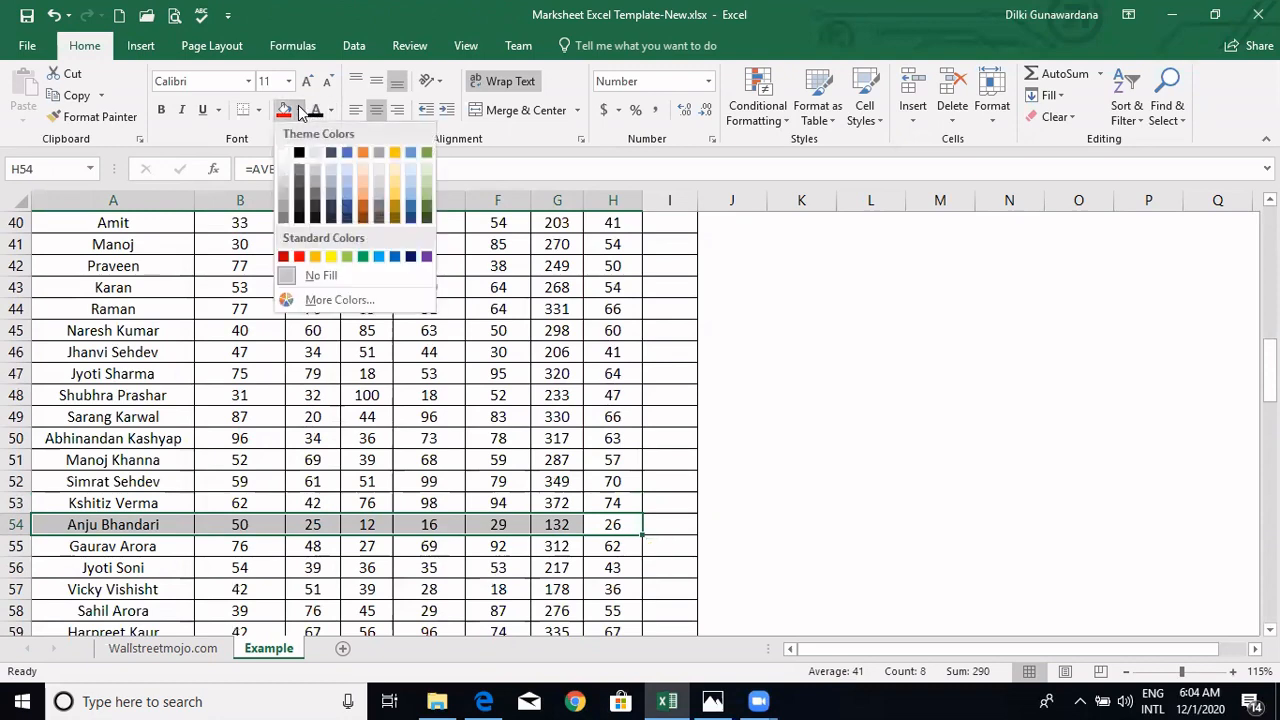
pyautogui.click(349, 203)
pyautogui.click(859, 416)
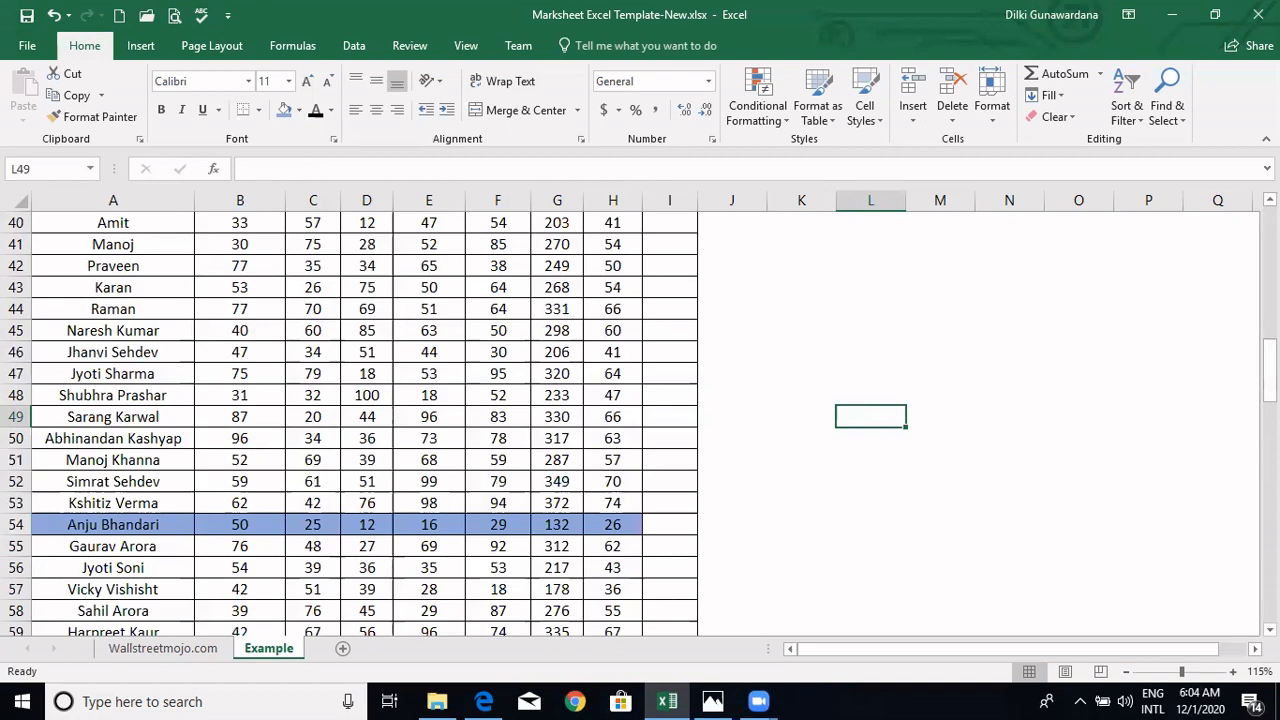
pyautogui.moveTo(1269, 366); pyautogui.dragTo(1268, 238)
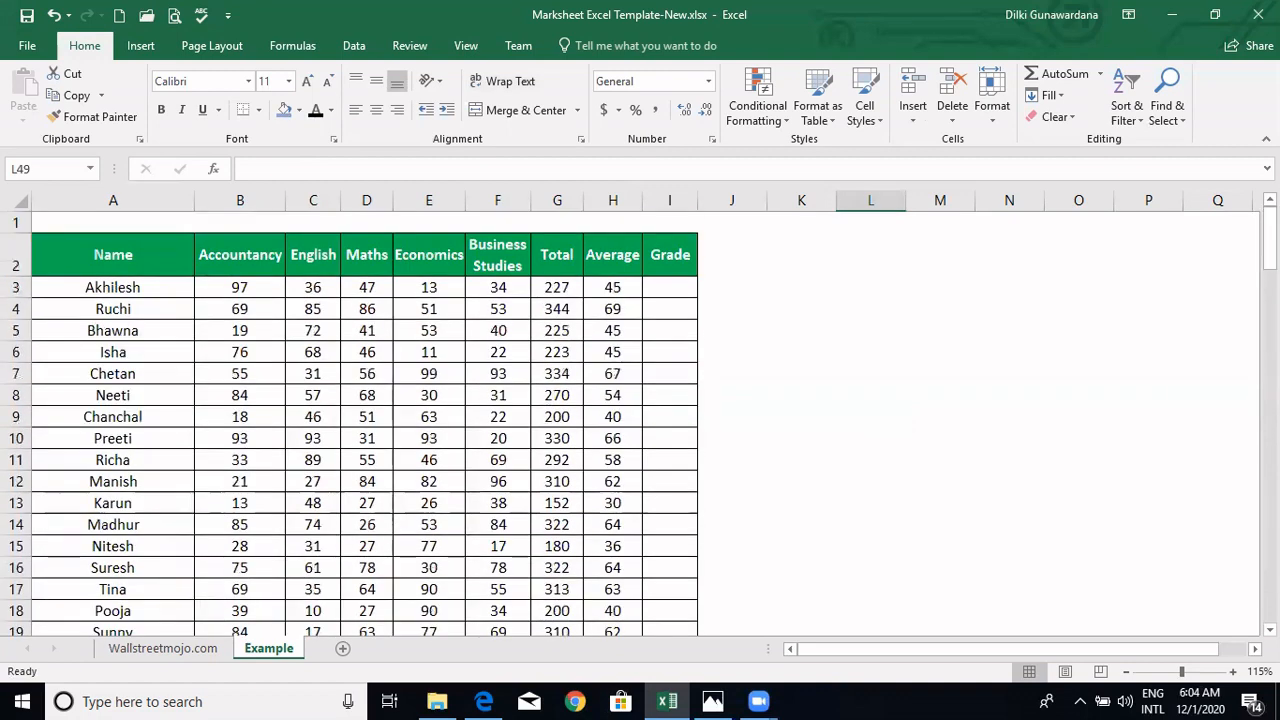
# Switch to Marksheet Excel Template-Completed.xlsx and display the Grade formula of the first student in L3.
pyautogui.click(659, 289)
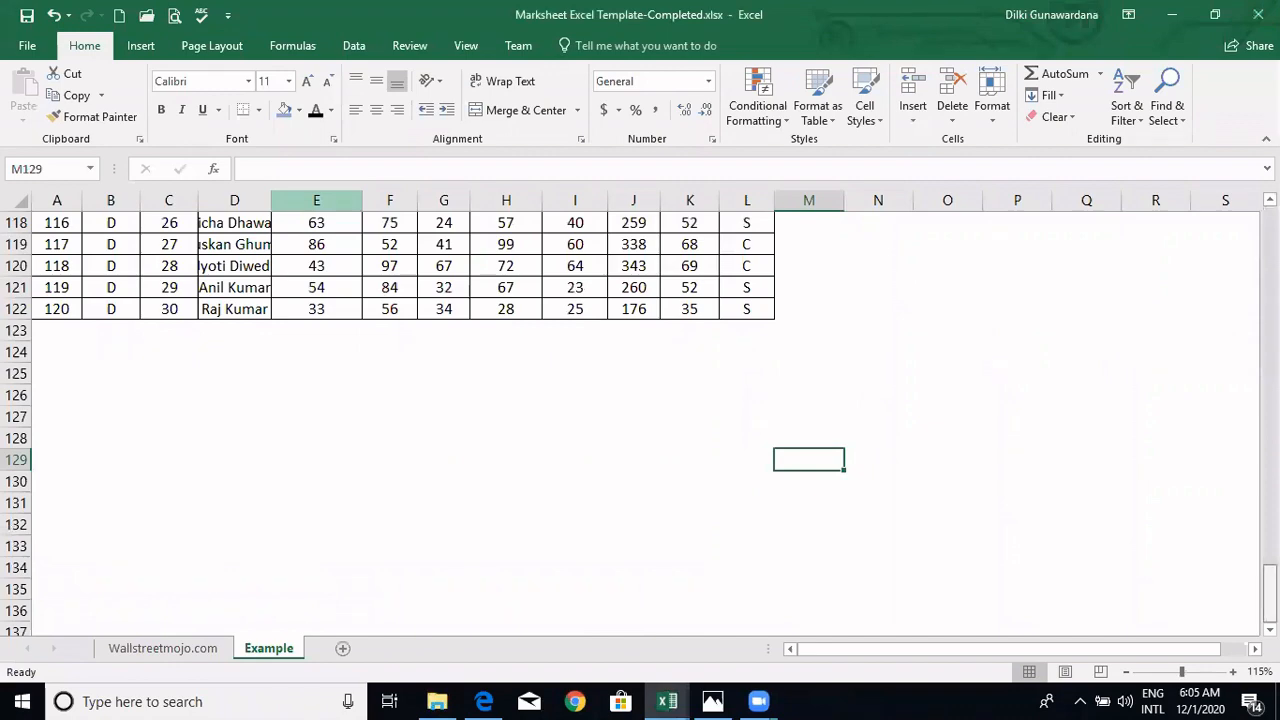
pyautogui.moveTo(1270, 590); pyautogui.dragTo(1270, 235)
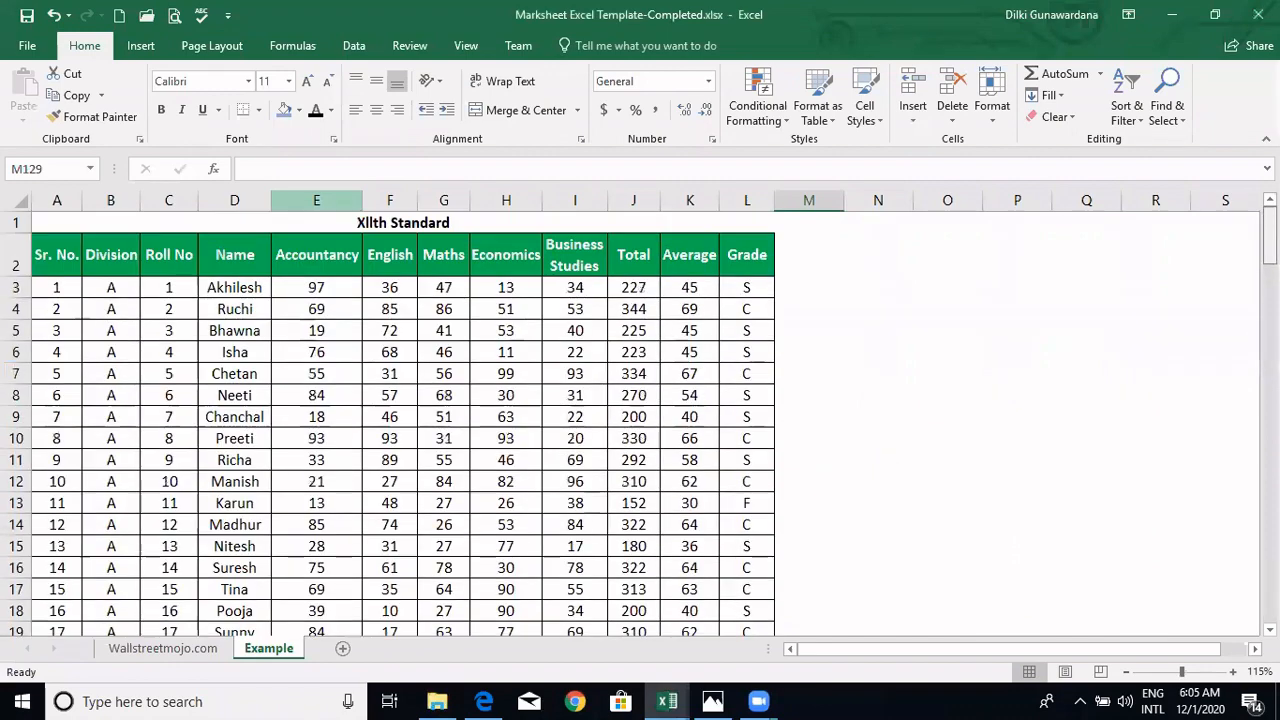
pyautogui.click(748, 287)
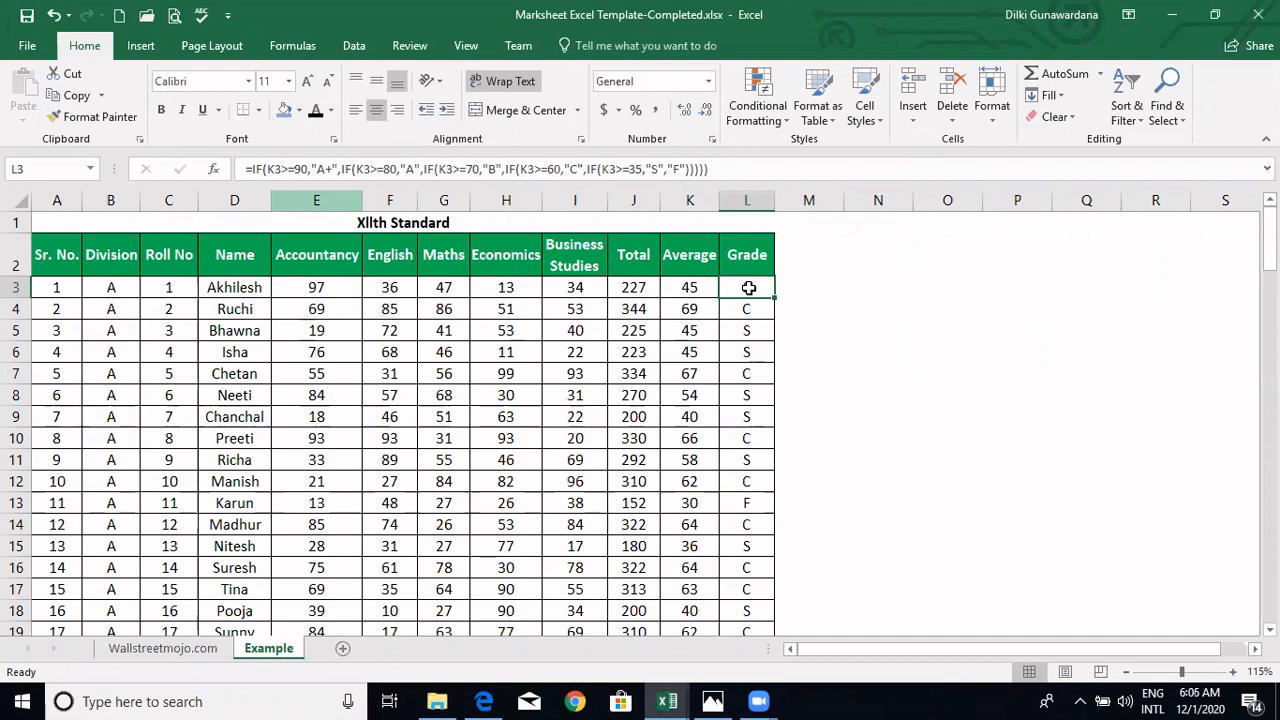
# Replace the nested grade formula in L3 with the simple condition =IF(K3>50,"A","B").
pyautogui.click(717, 168)
pyautogui.click(270, 168)
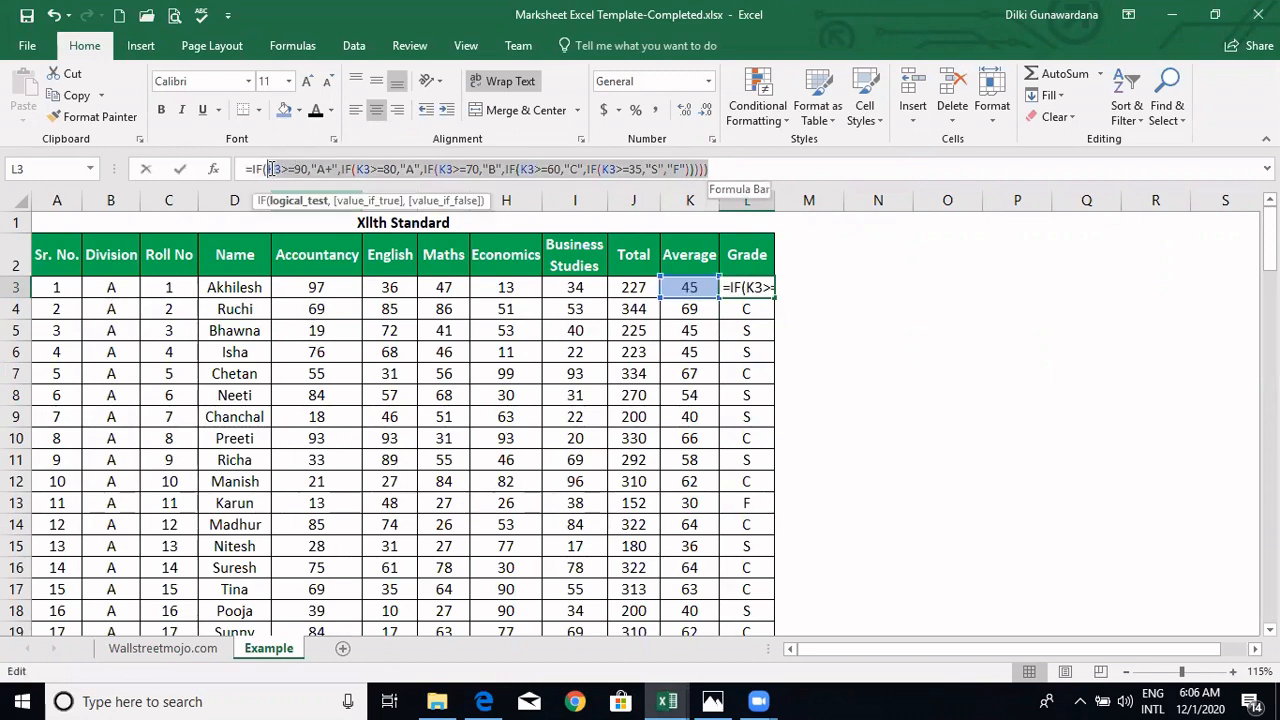
pyautogui.hotkey('shift', 'End')
pyautogui.press('Delete')
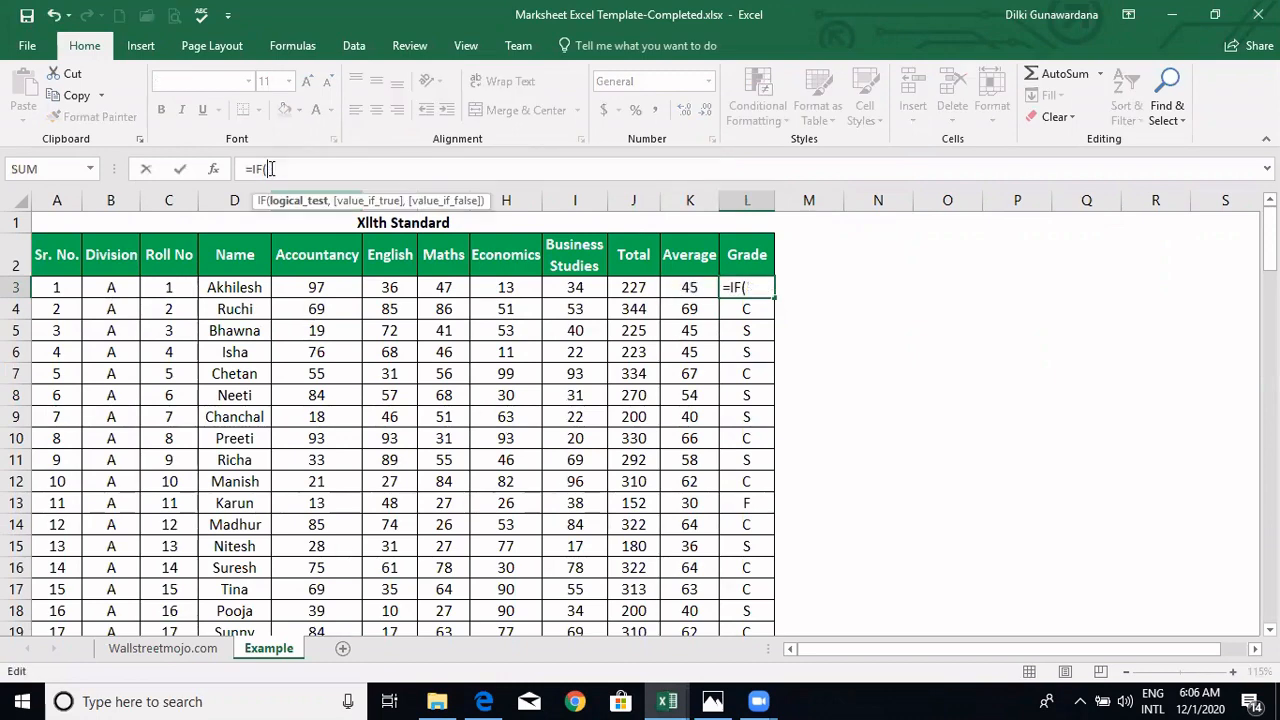
pyautogui.write('K3')
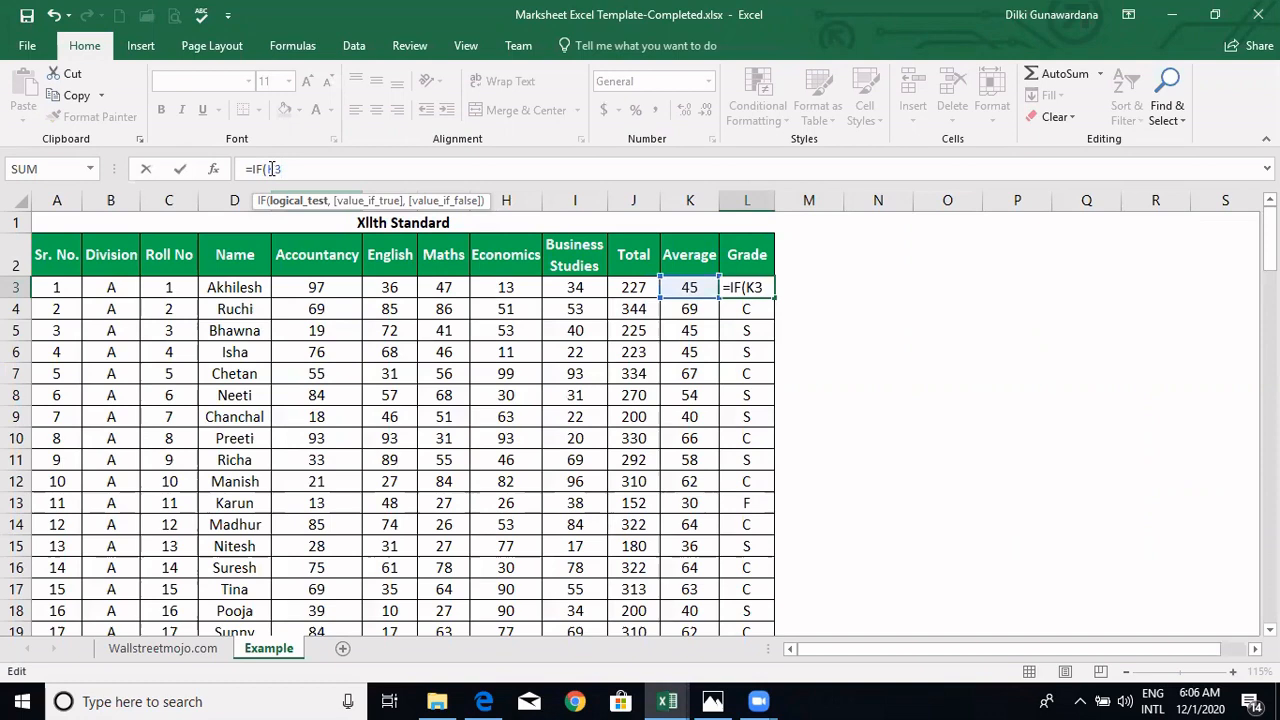
pyautogui.write('>50,""')
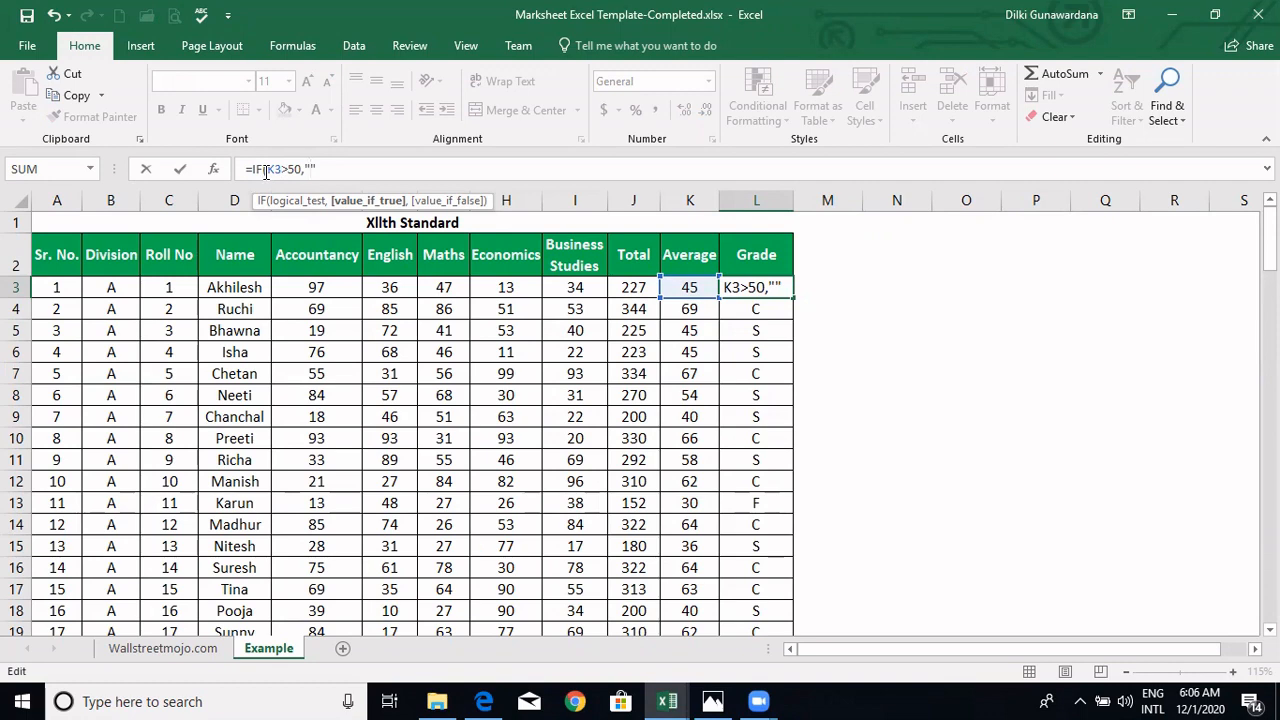
pyautogui.write('A')
pyautogui.write(',')
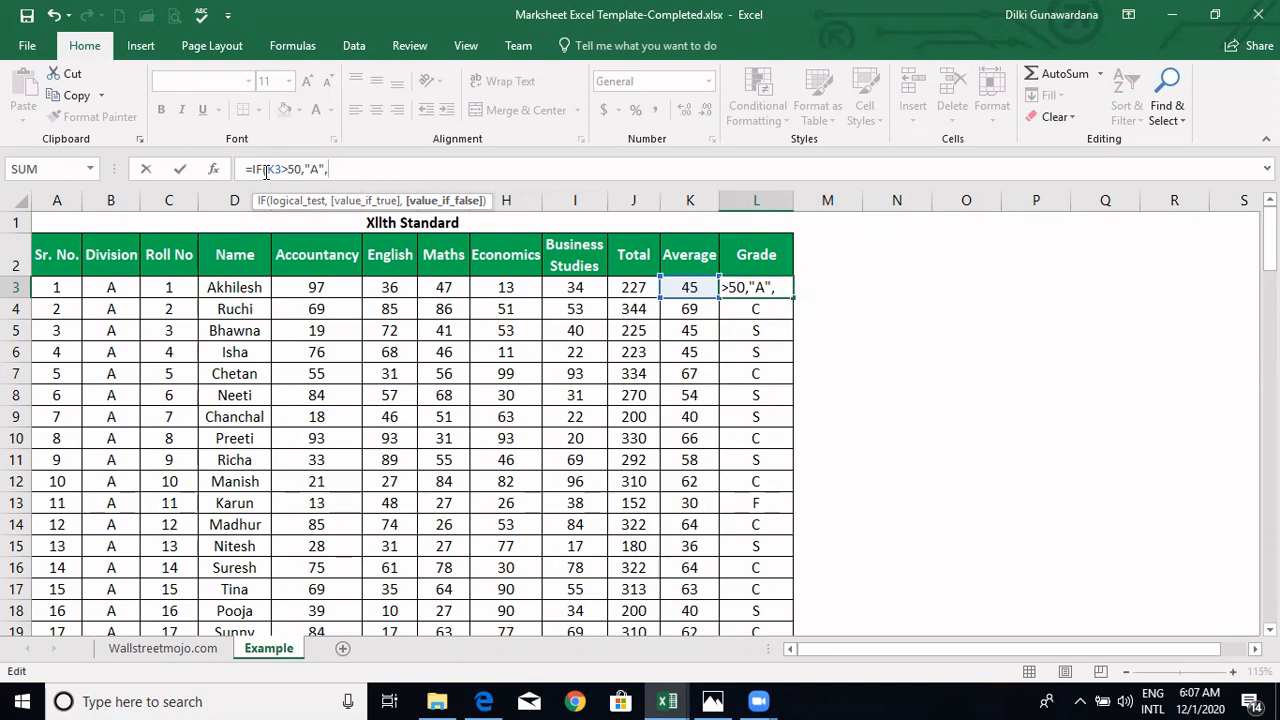
pyautogui.write('""B)')
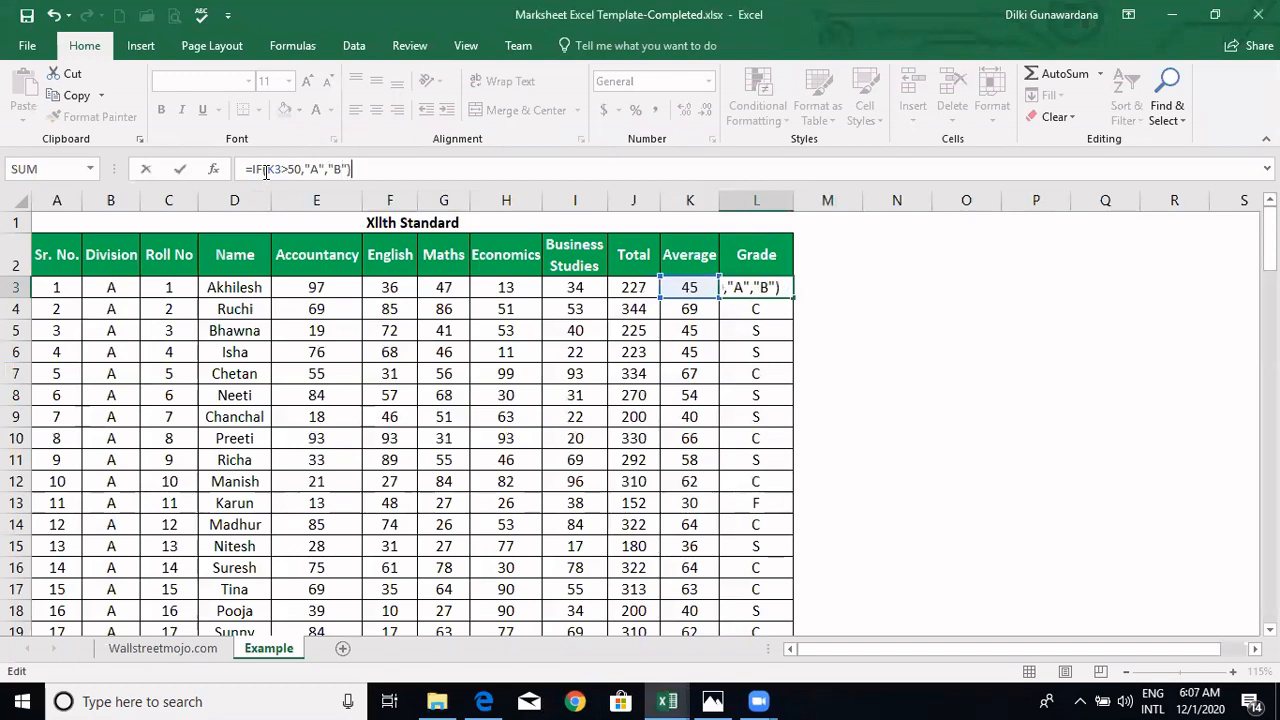
pyautogui.press('Return')
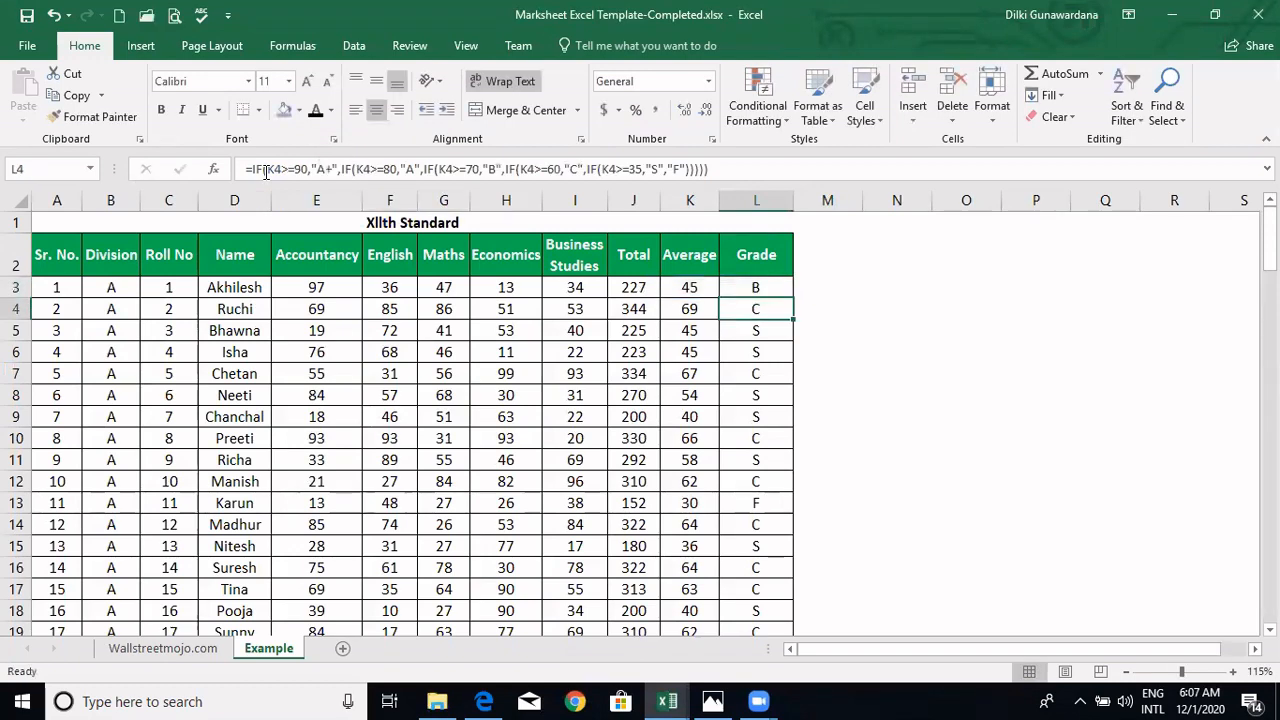
# Compare the average in K3 and the simple IF formula in L3 with the nested IF formula in L4.
pyautogui.click(698, 288)
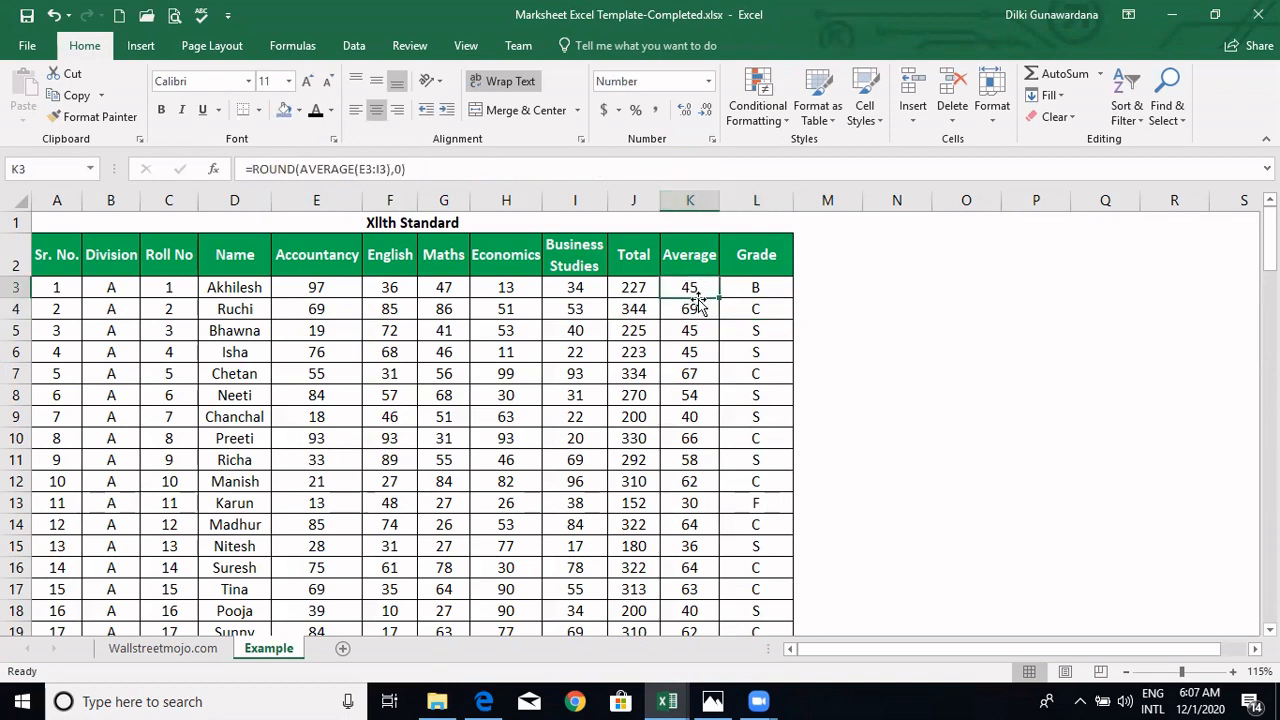
pyautogui.click(748, 285)
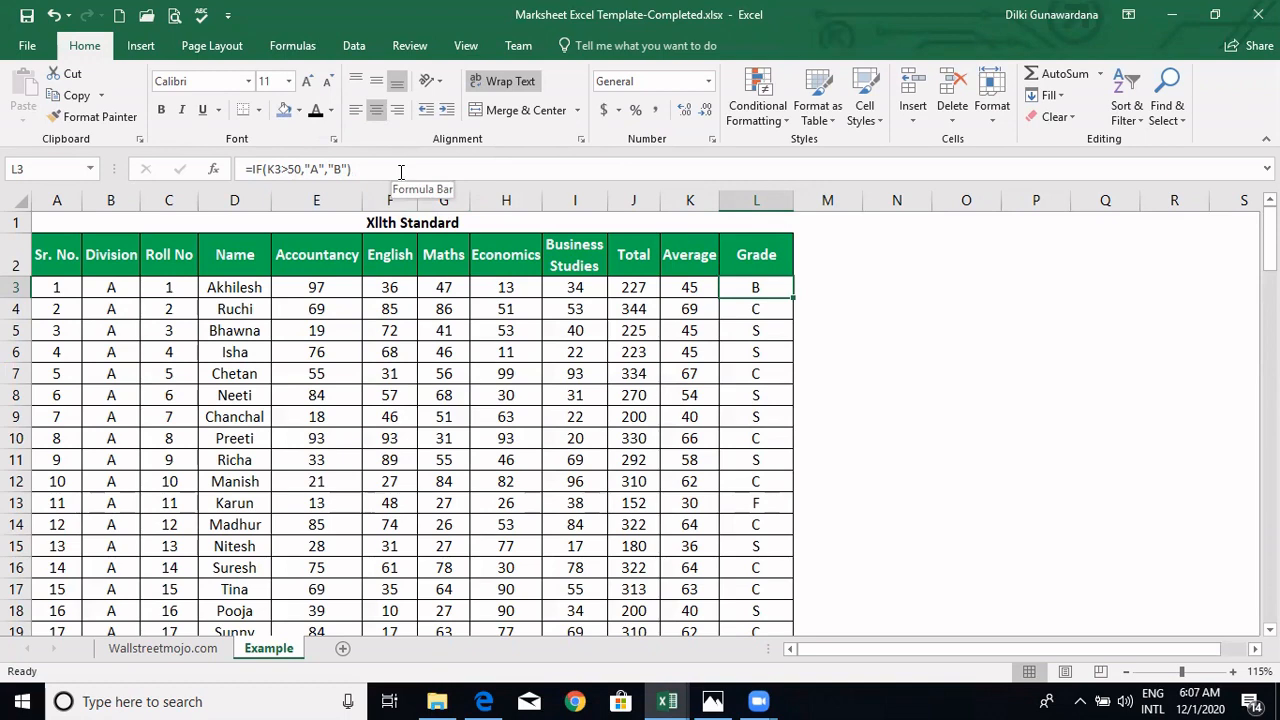
pyautogui.click(735, 312)
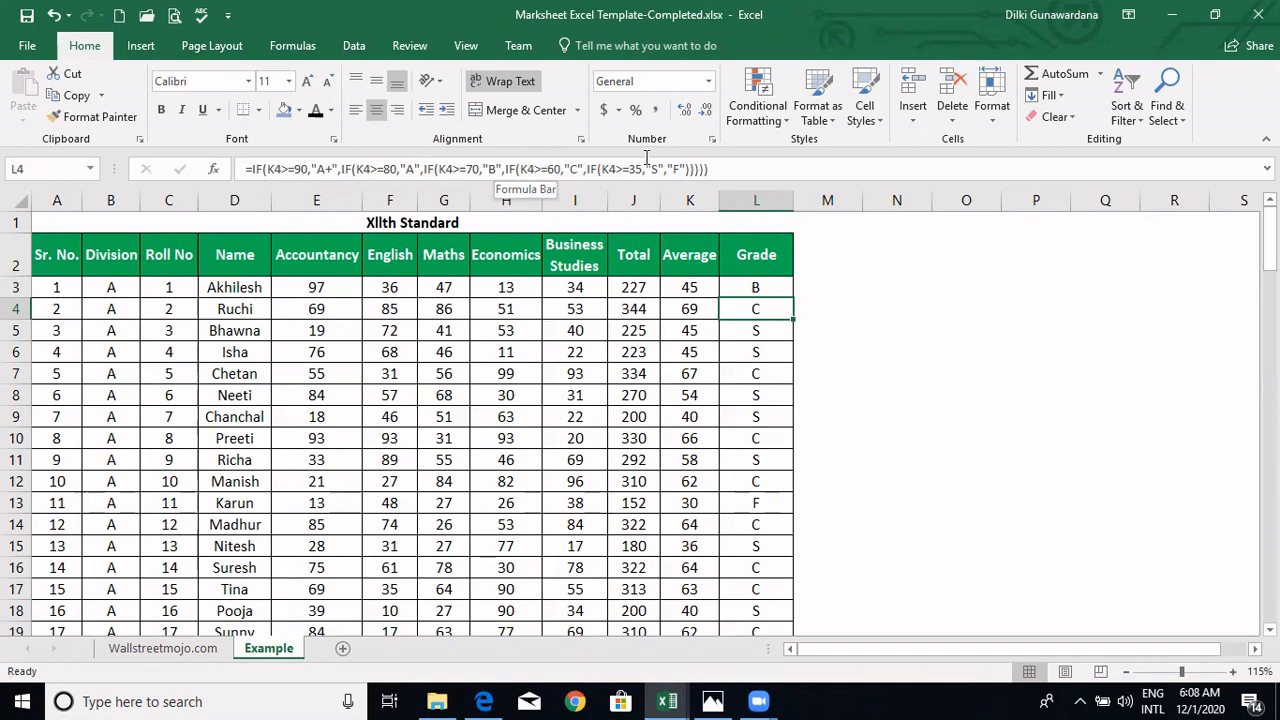
pyautogui.click(675, 169)
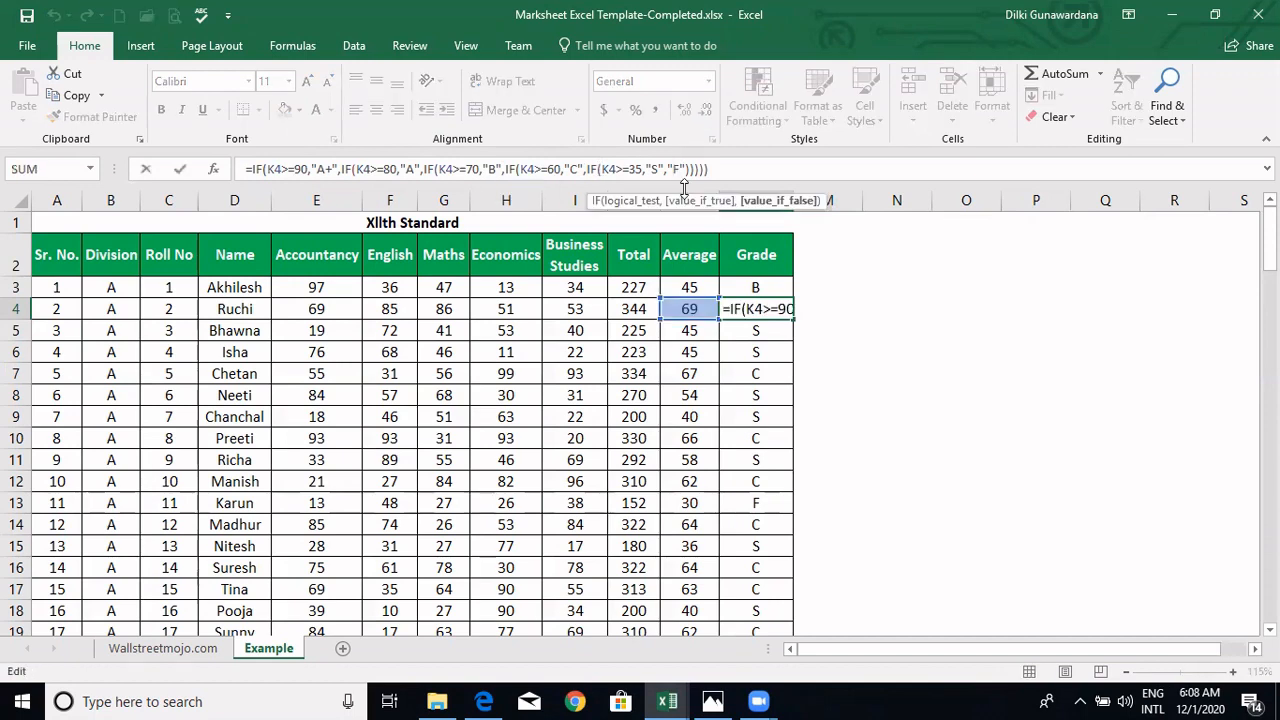
pyautogui.write('F')
pyautogui.click(748, 283)
# Fill the nested IF grade formula from L4 up into L3.
pyautogui.click(755, 305)
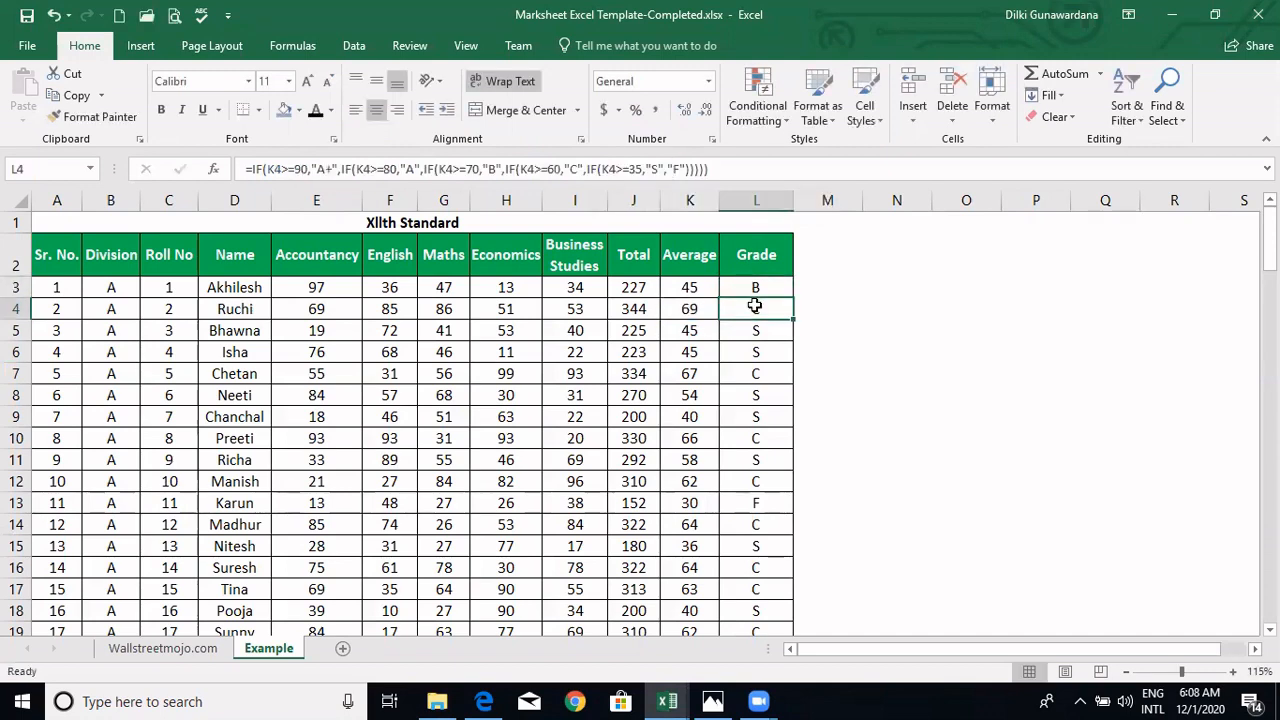
pyautogui.moveTo(794, 318); pyautogui.dragTo(794, 277)
pyautogui.click(816, 303)
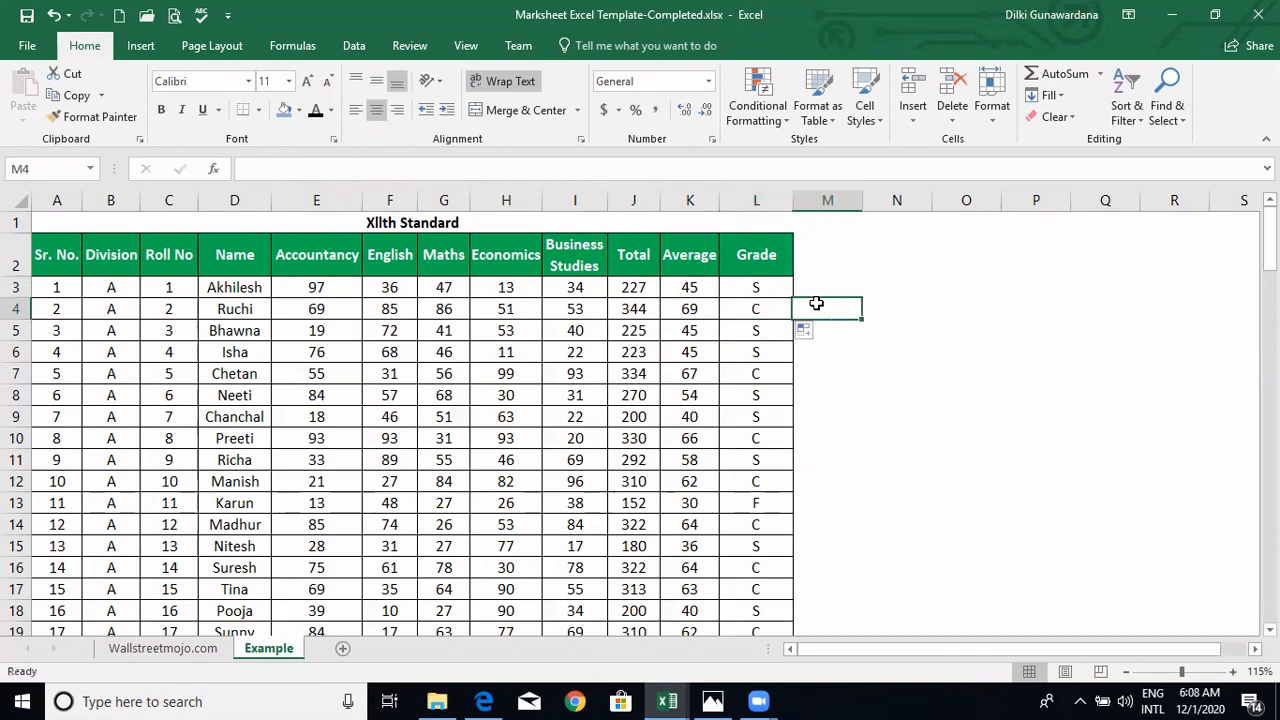
# Examine how the nested IF formula turns averages into grades in rows 3, 13 and 100.
pyautogui.click(749, 287)
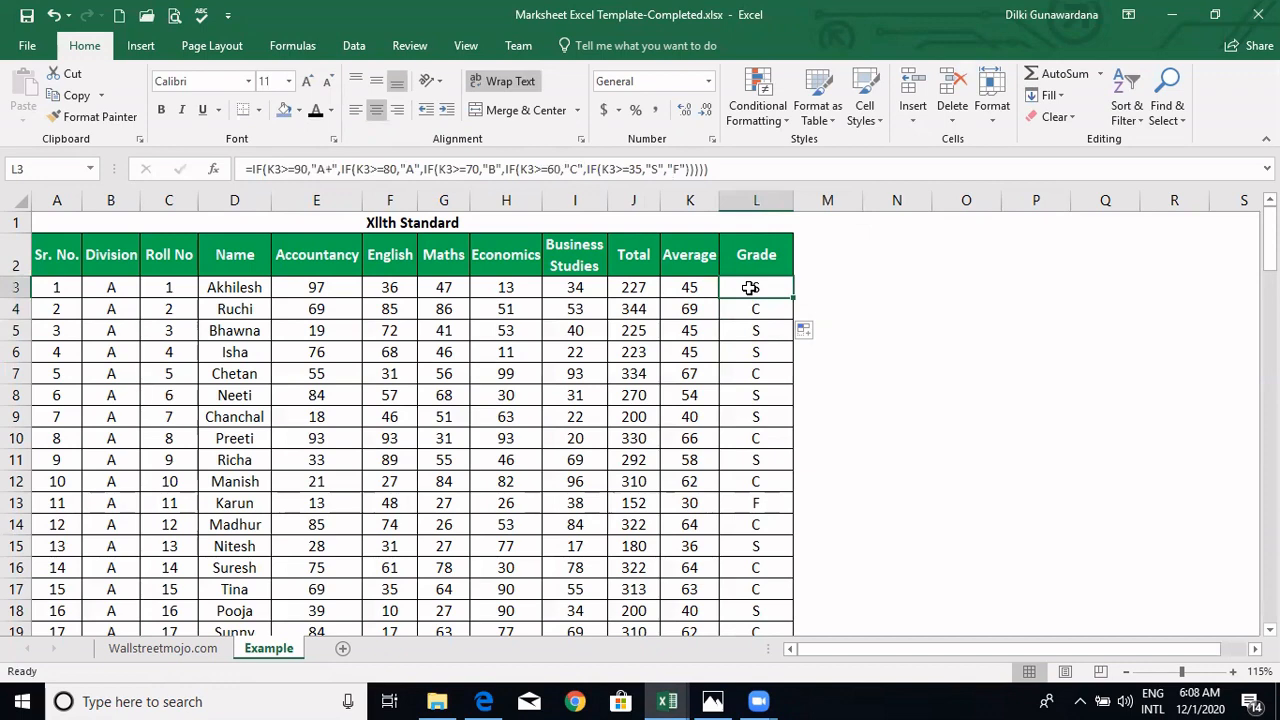
pyautogui.click(691, 287)
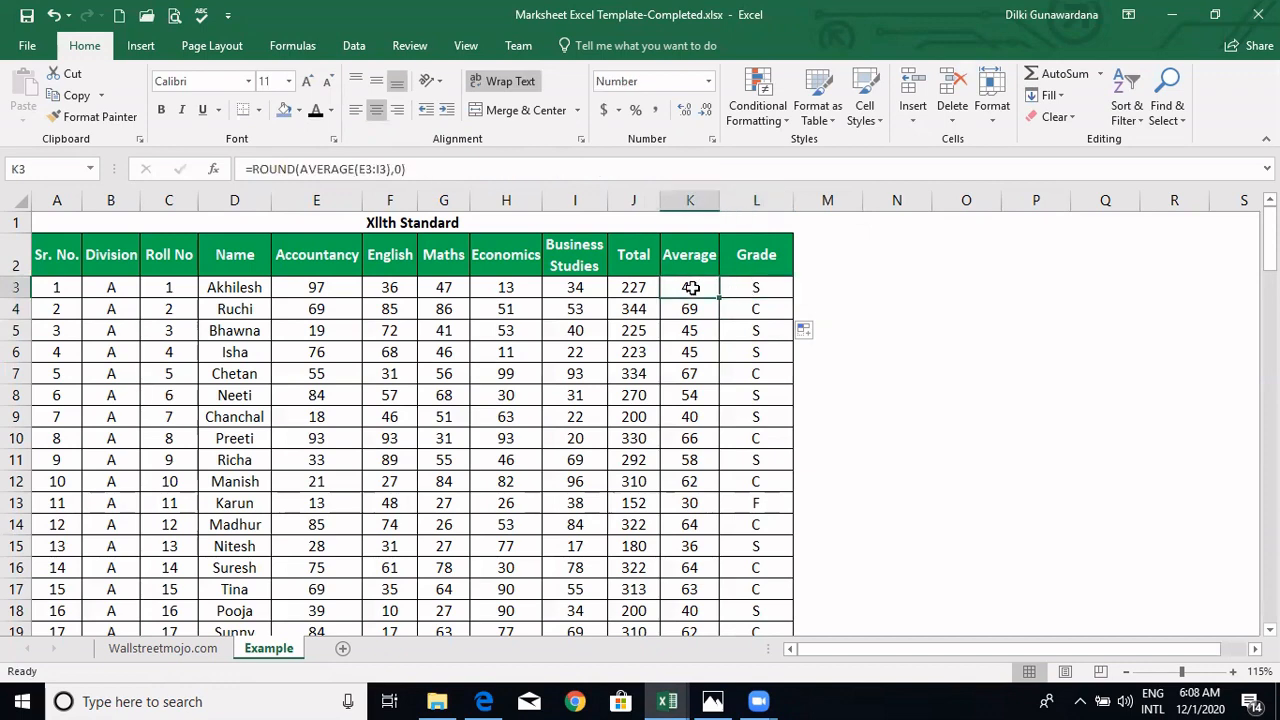
pyautogui.click(738, 289)
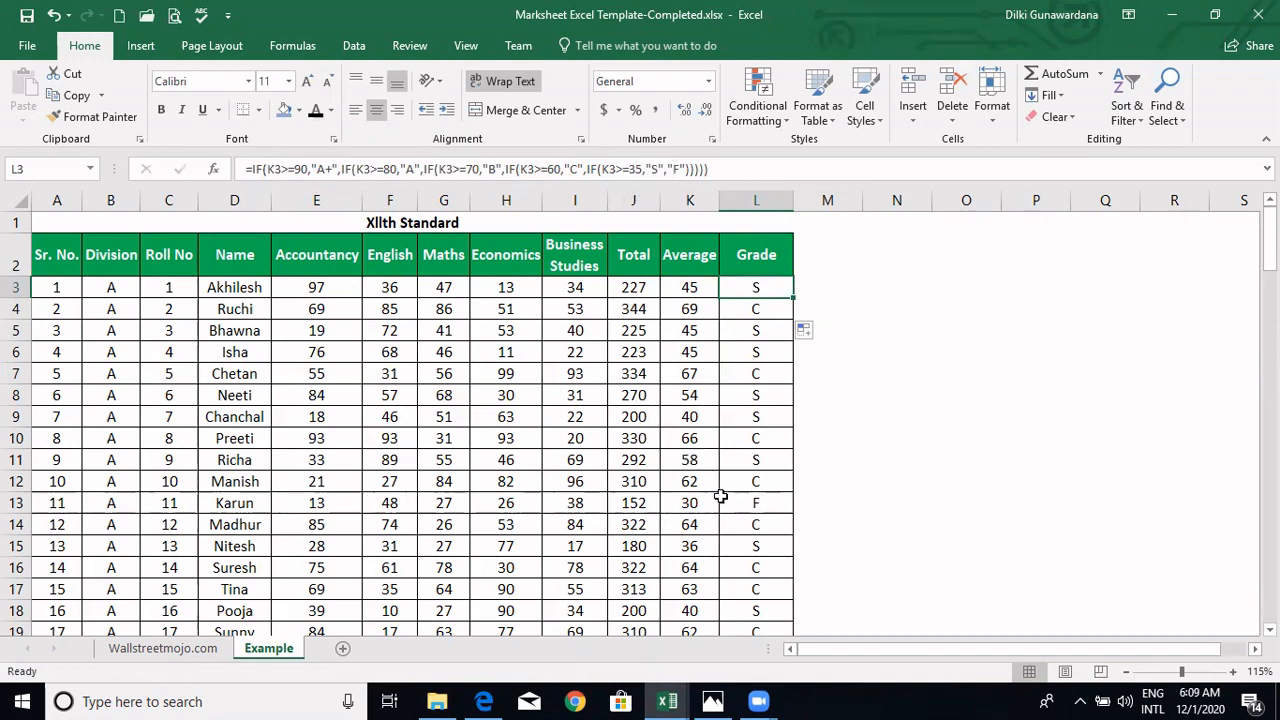
pyautogui.click(712, 466)
pyautogui.click(700, 508)
pyautogui.click(741, 507)
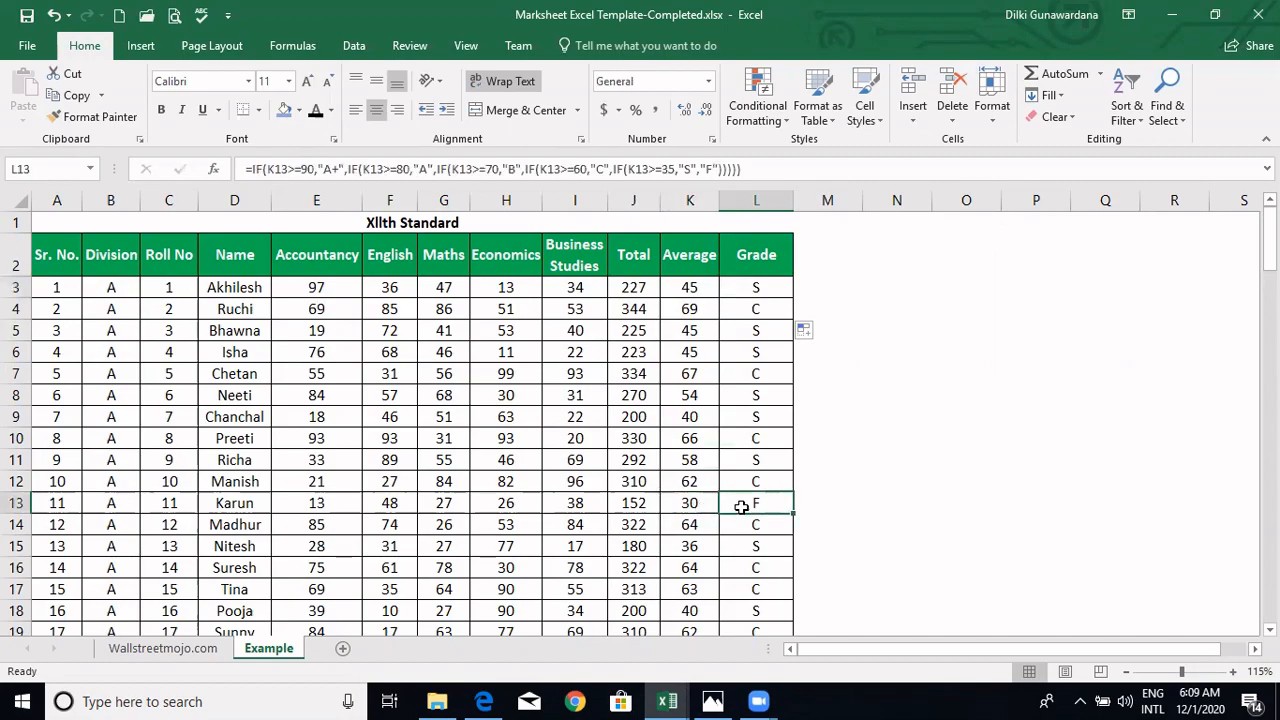
pyautogui.moveTo(1269, 238); pyautogui.dragTo(1269, 527)
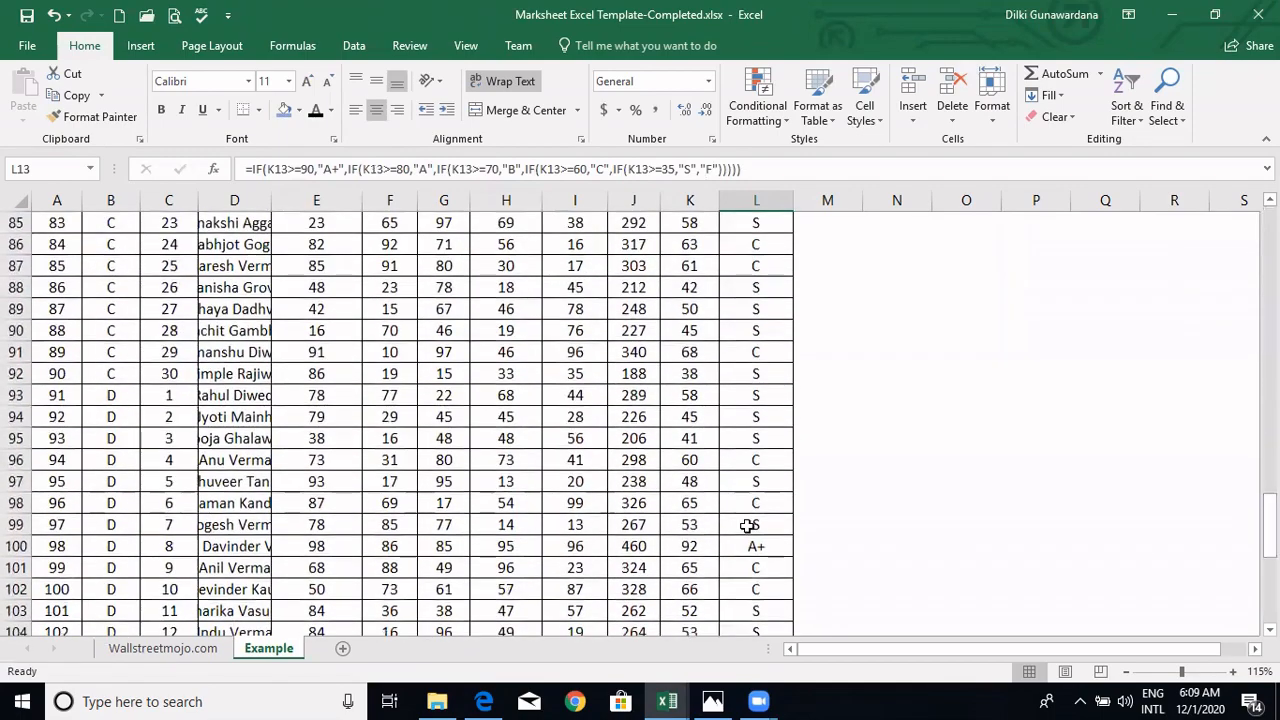
pyautogui.click(752, 550)
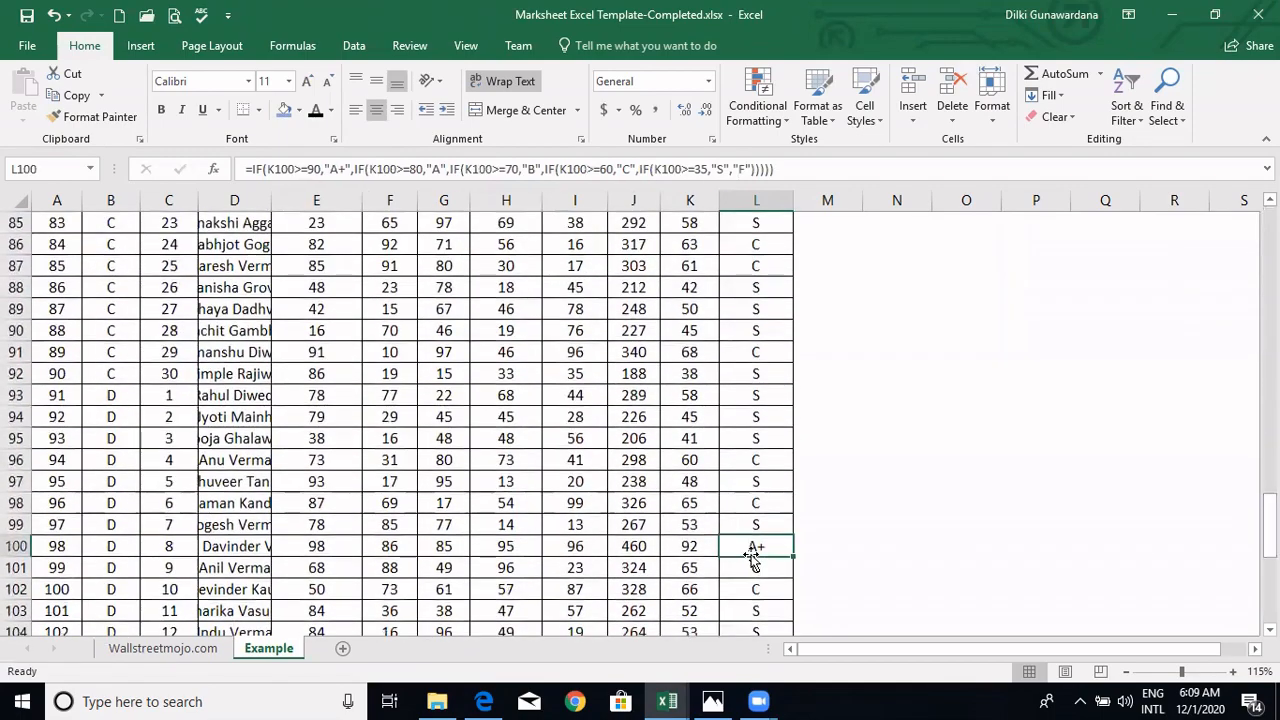
pyautogui.click(696, 548)
pyautogui.click(751, 545)
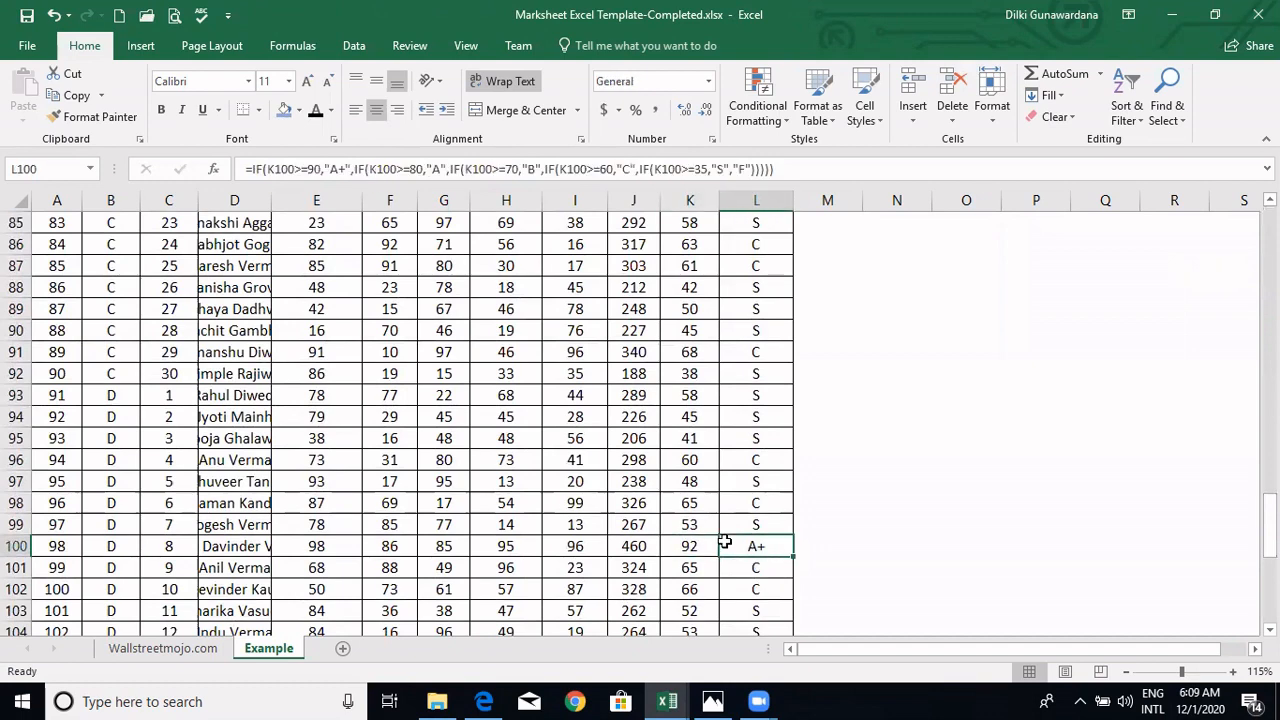